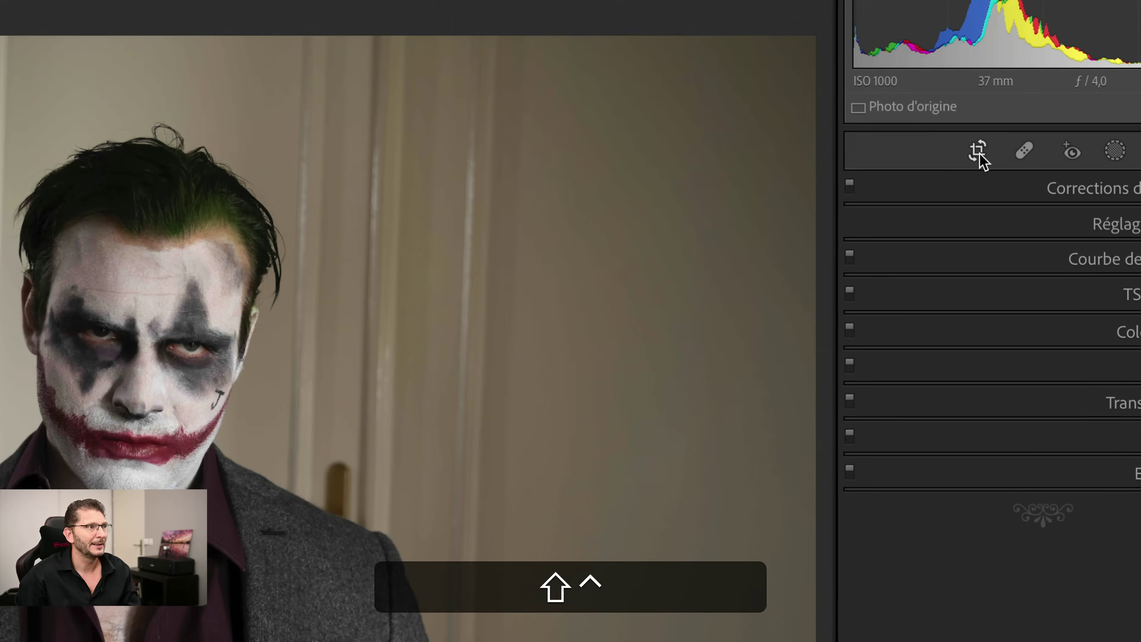
Step: Crop the photo to a vertical format in the original aspect ratio, framed on the man's head and torso
click(977, 155)
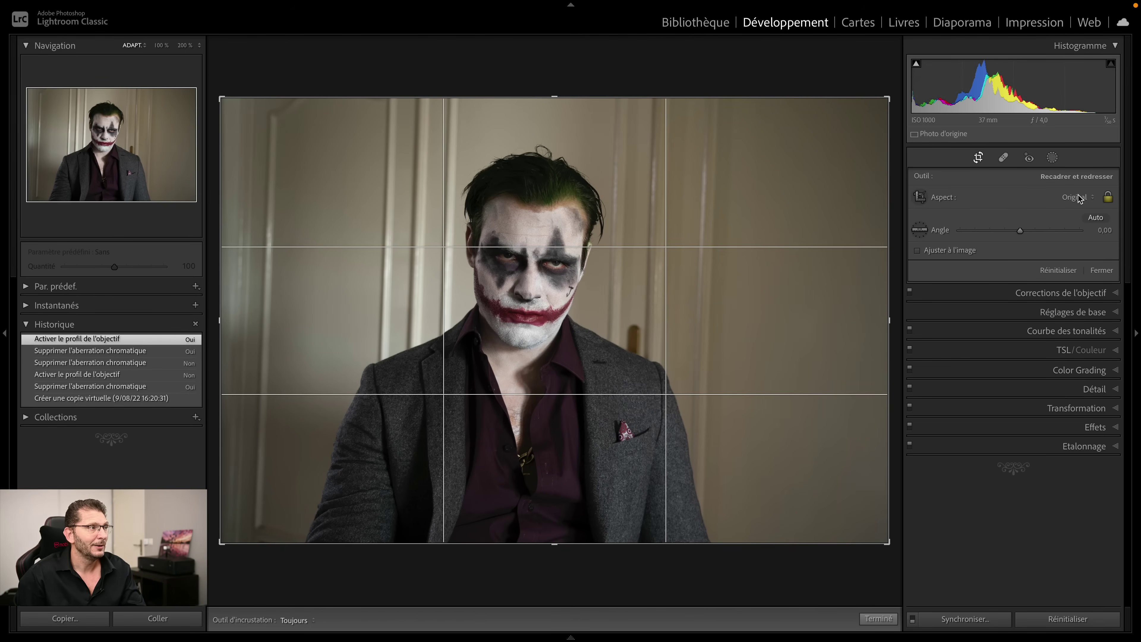
key(x)
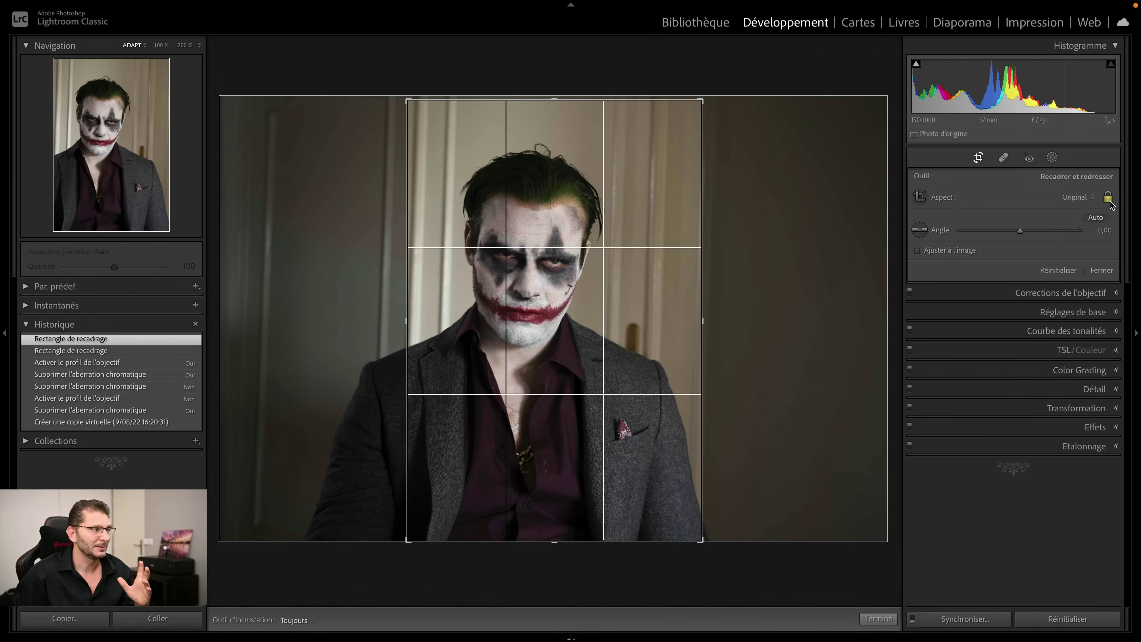
drag(406, 100, 408, 103)
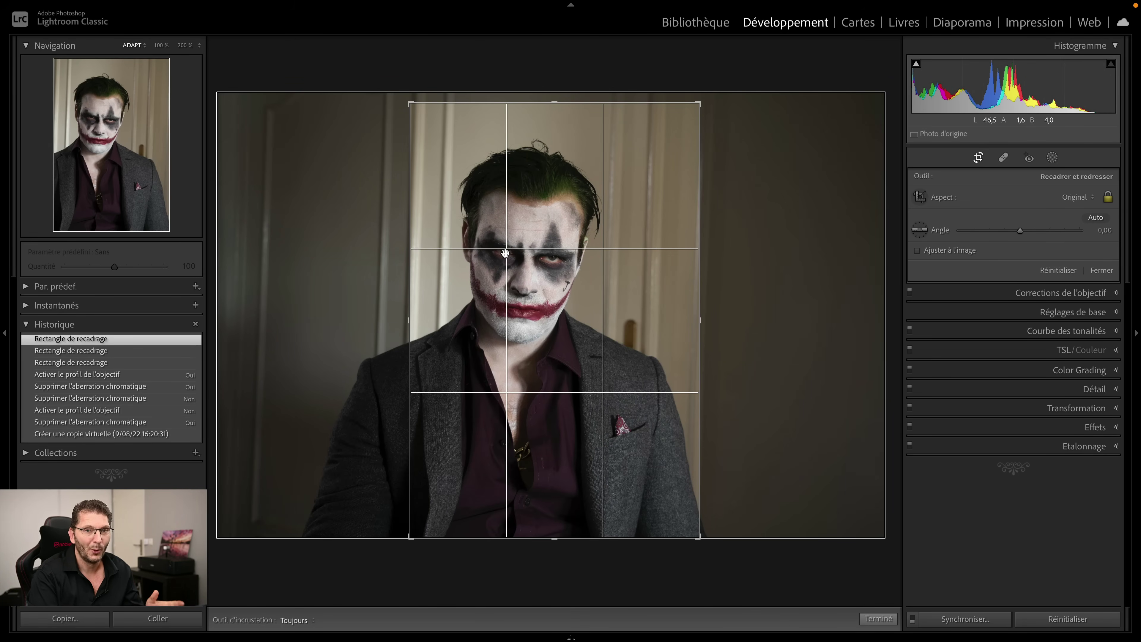
Step: Cycle through the crop guide overlays back to the rule-of-thirds grid and apply the crop
key(o)
key(o)
key(o)
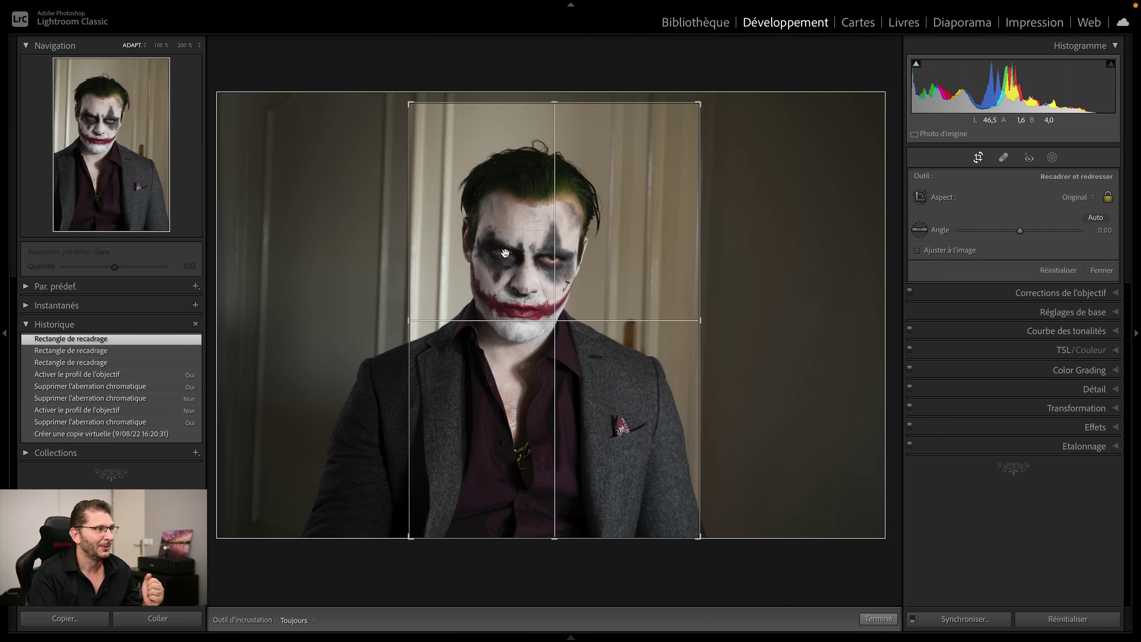
key(o)
key(o)
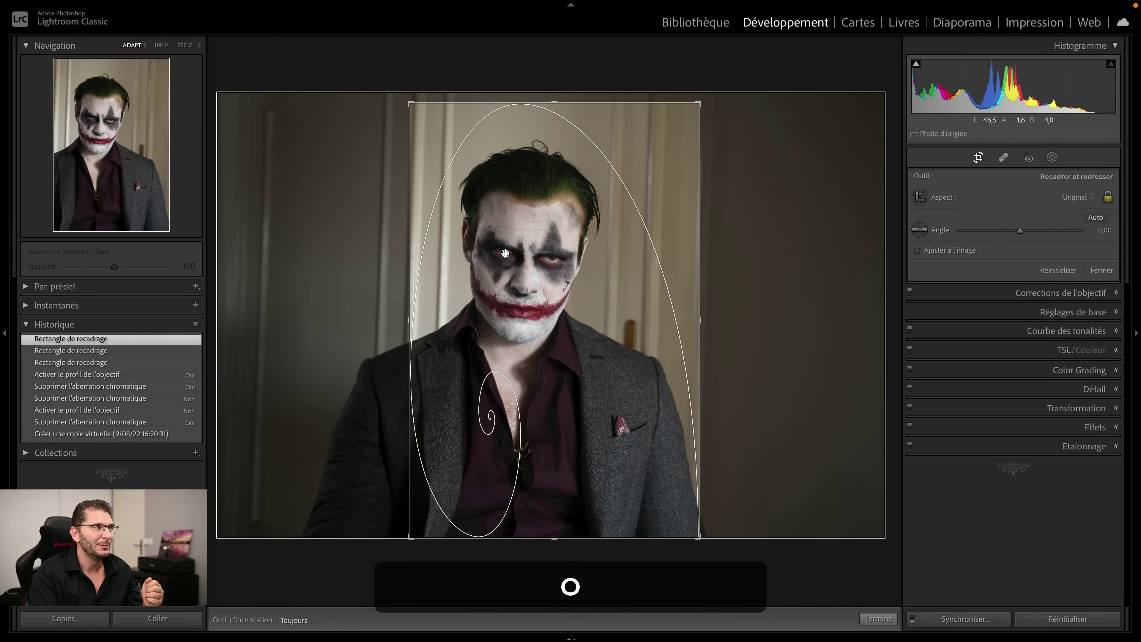
key(o)
key(o)
key(o)
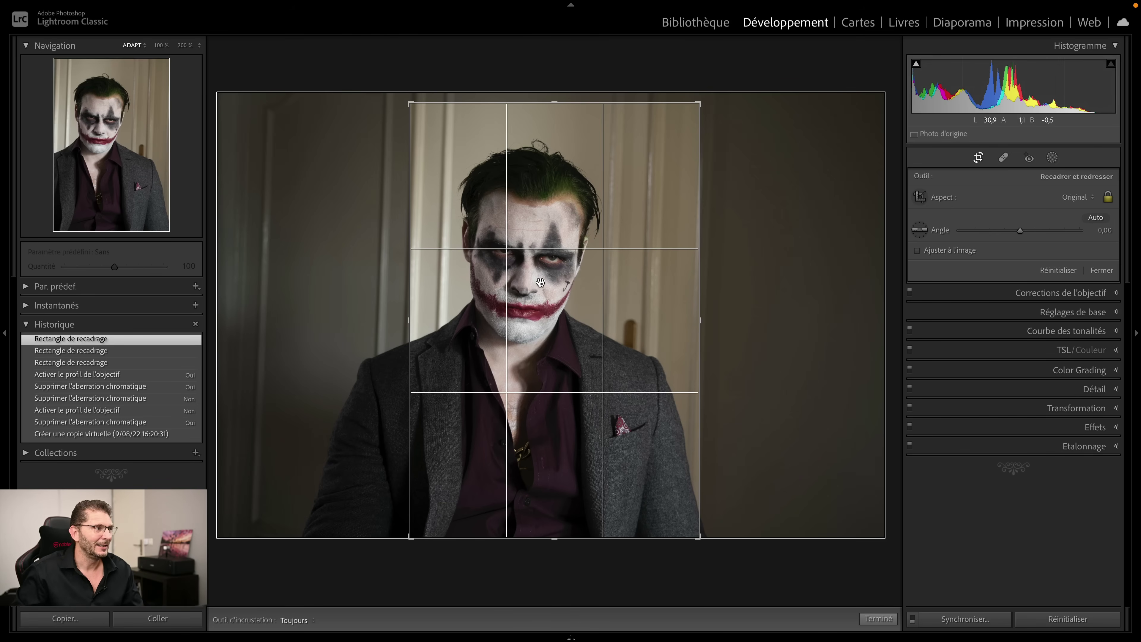
click(868, 621)
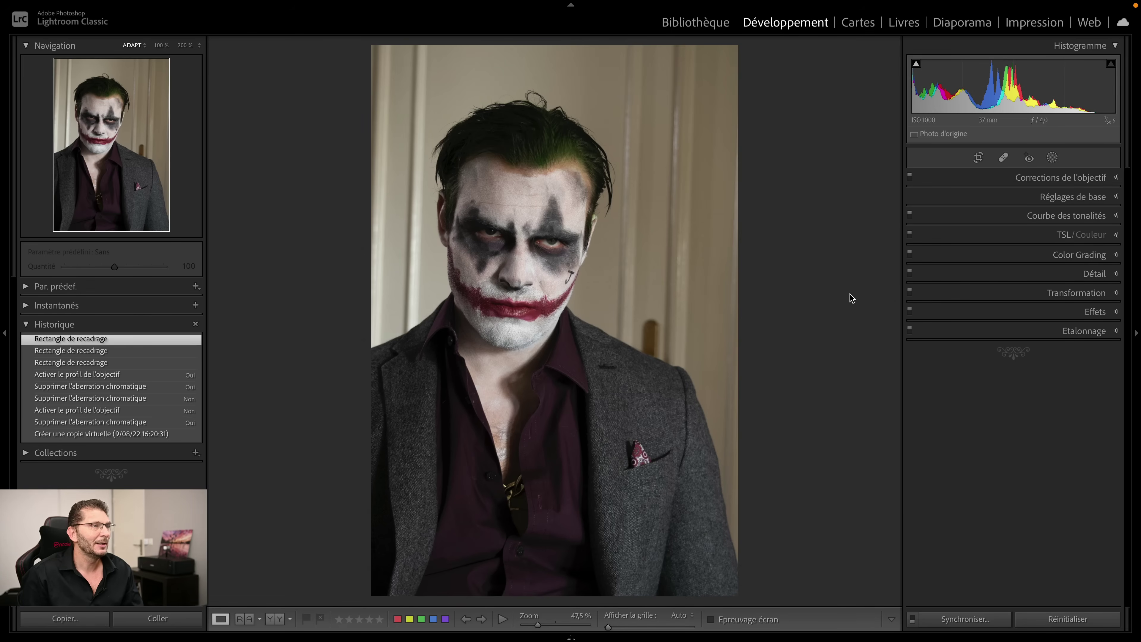
Step: Switch the photo's treatment to black and white (Noir/blanc) in the basic adjustments
click(1051, 197)
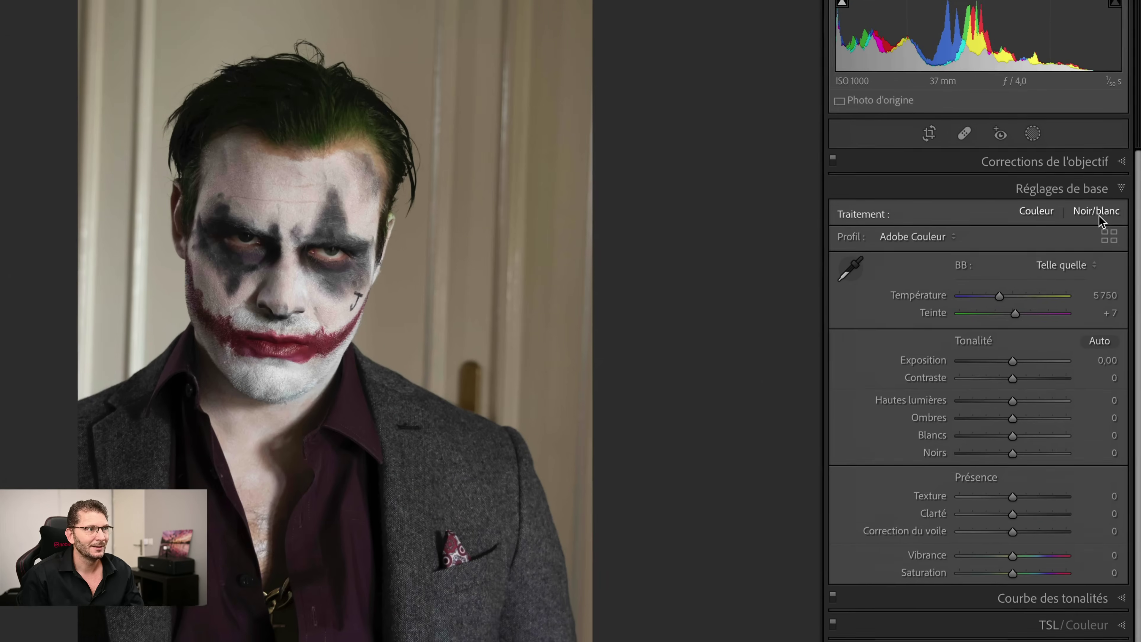
click(1099, 215)
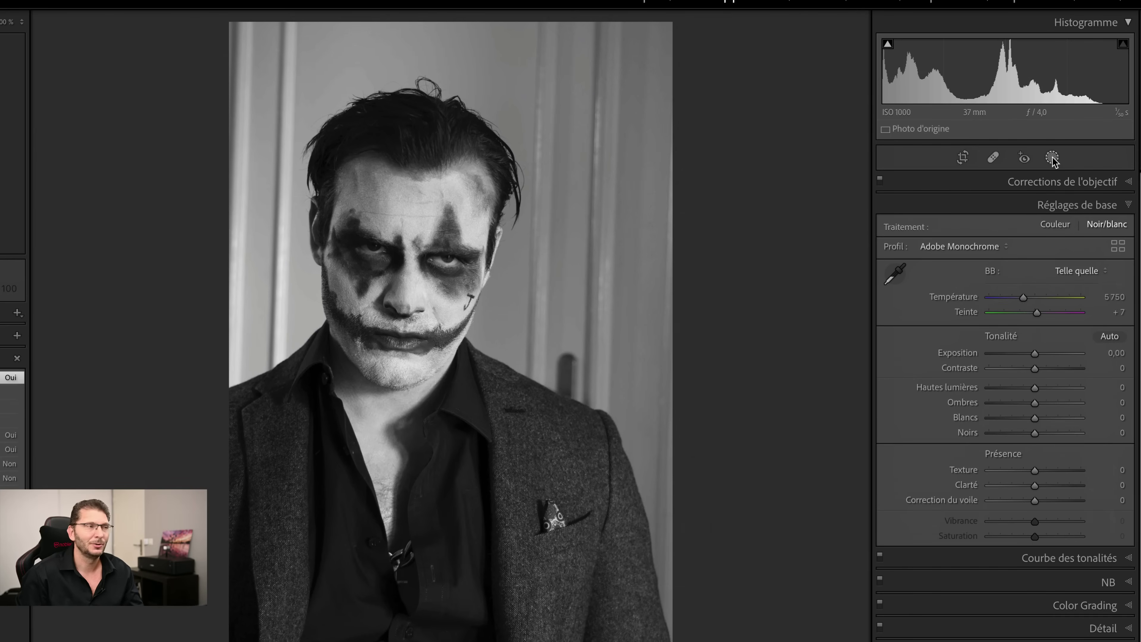
Step: Try to add a new mask with the automatic sky selection
click(1052, 158)
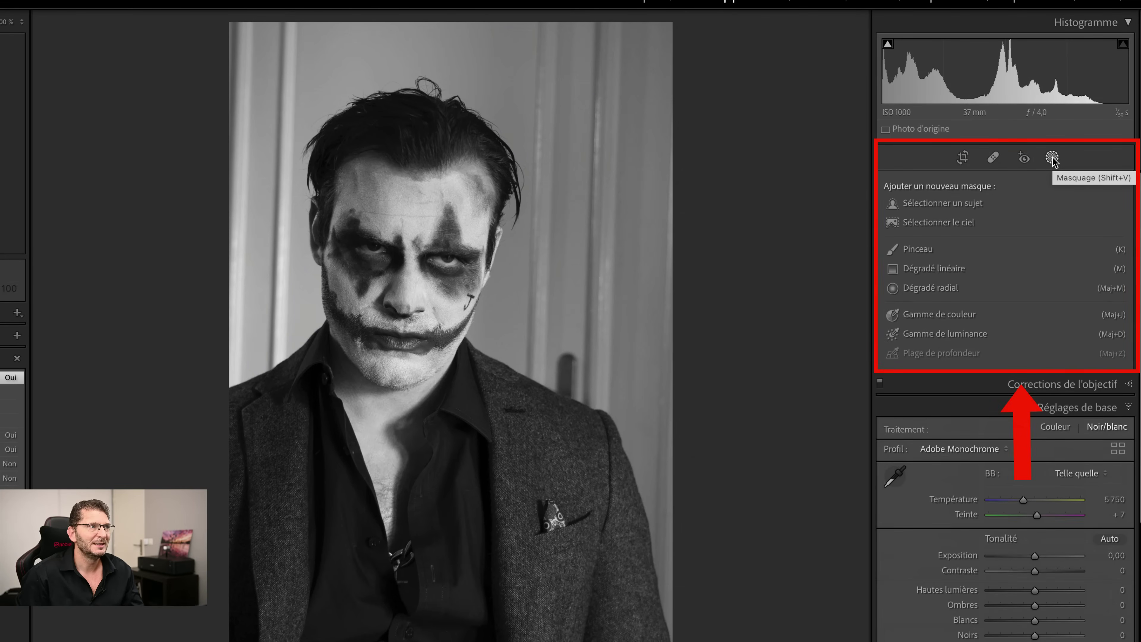
click(962, 230)
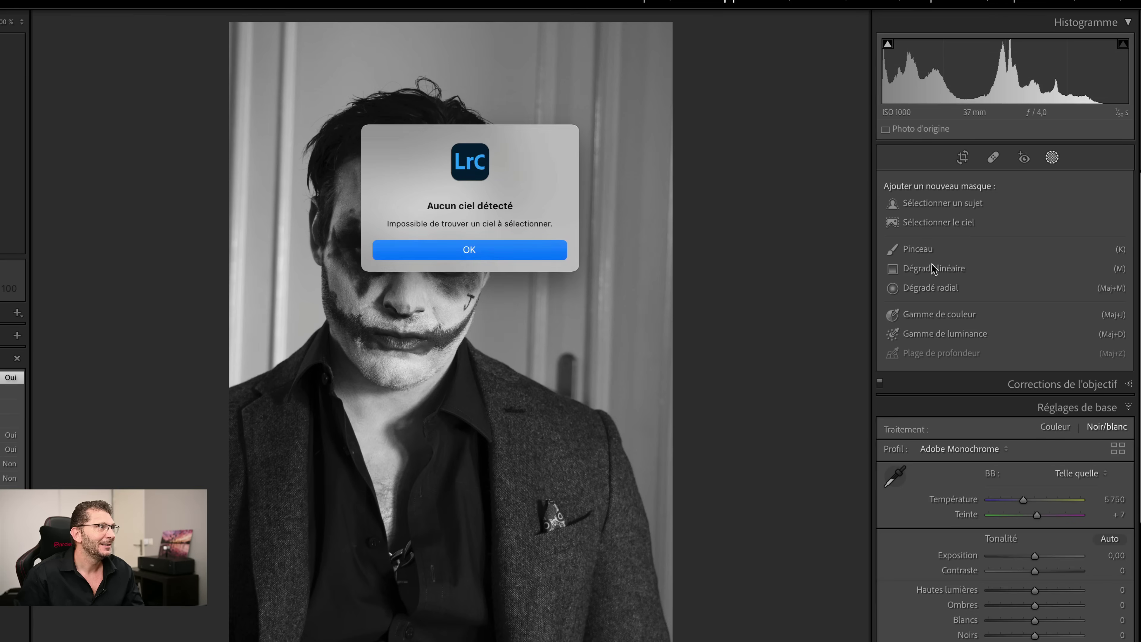
click(430, 250)
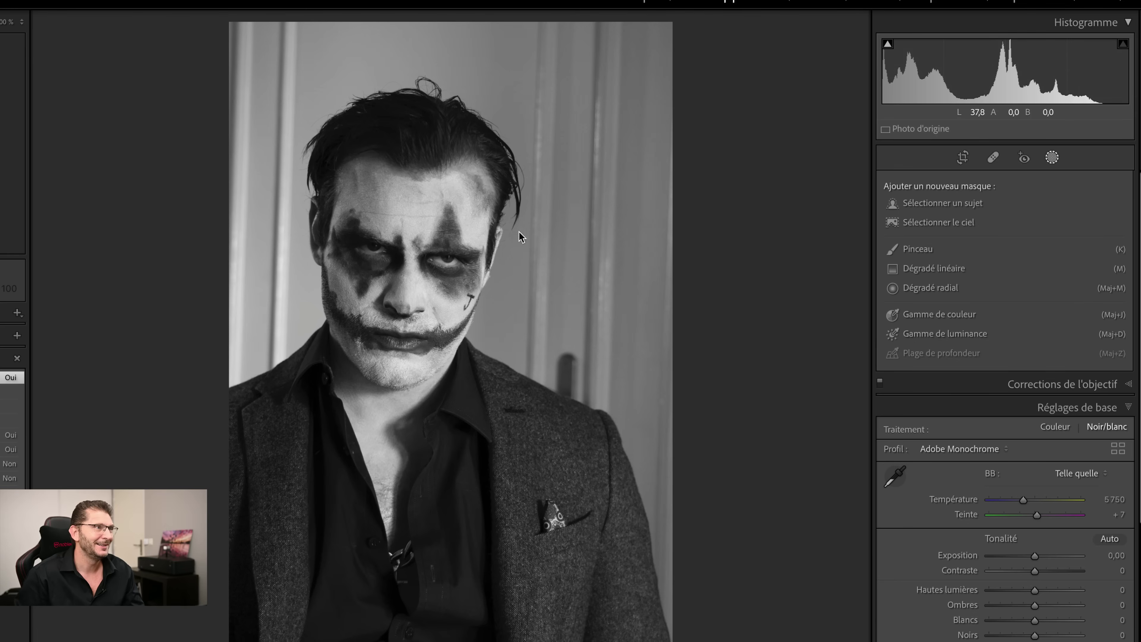
Step: Add a mask that automatically selects the subject and create an inverted duplicate of it
click(957, 203)
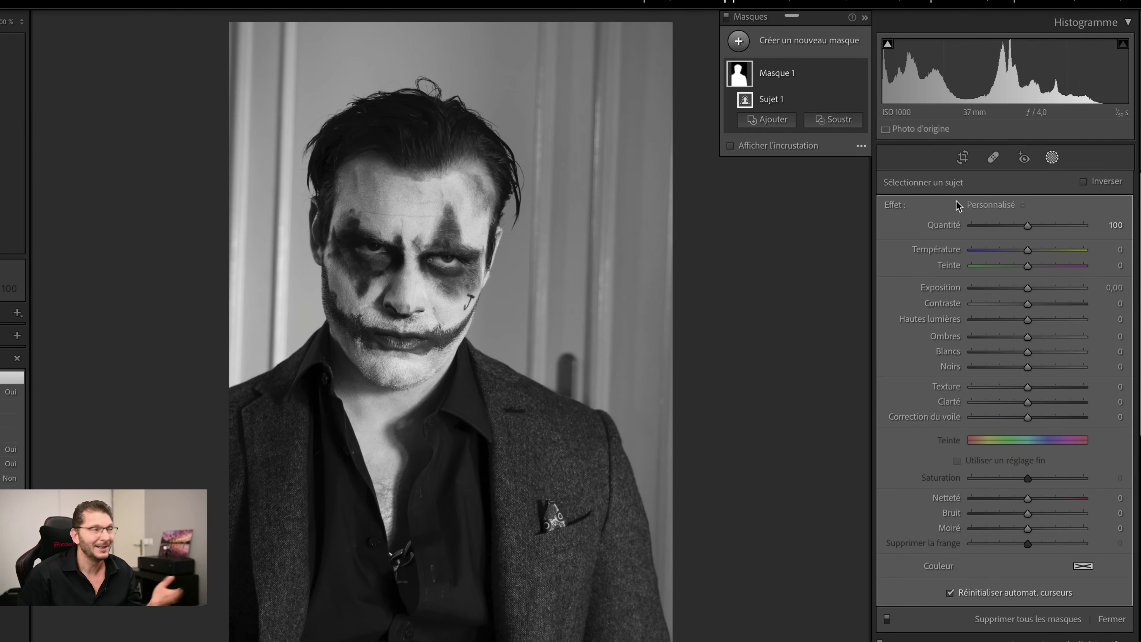
mouse_move(756, 111)
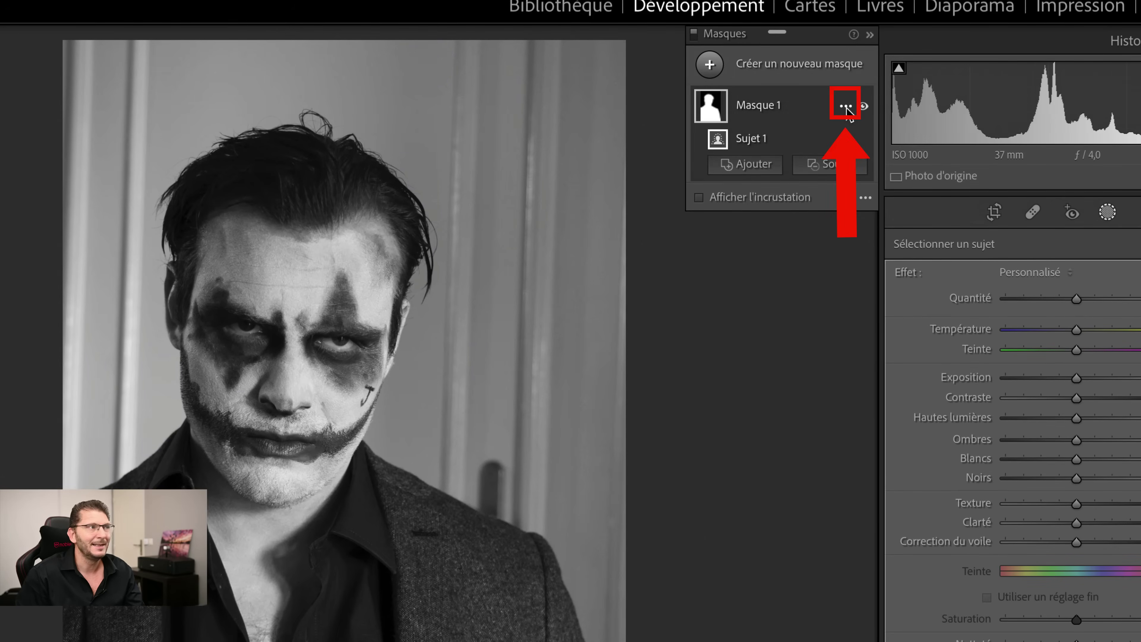
click(846, 108)
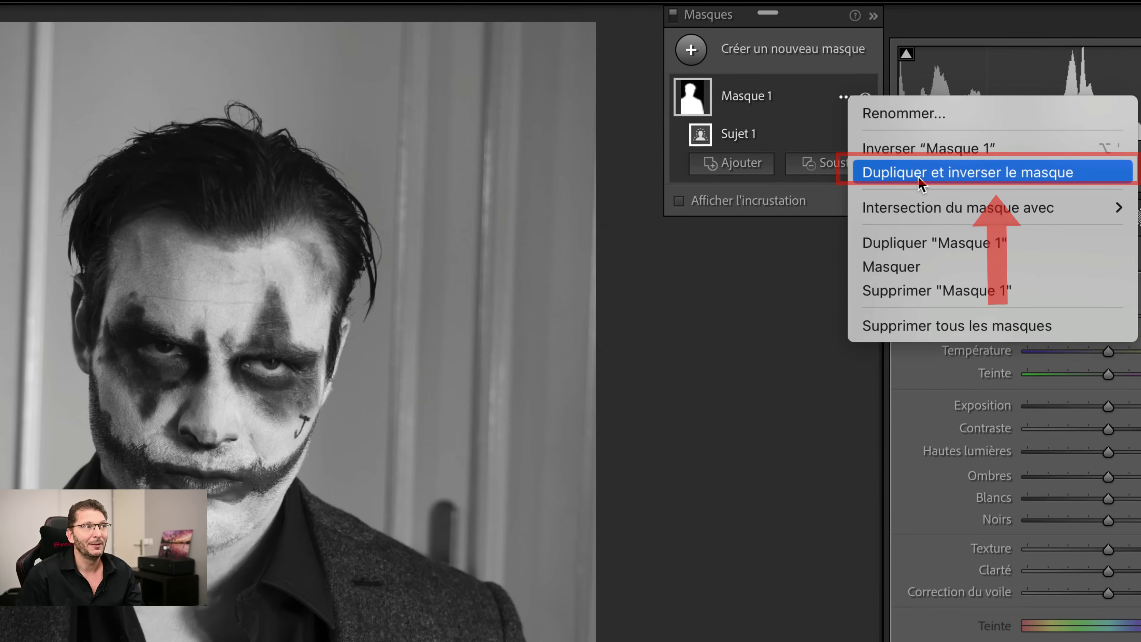
click(916, 177)
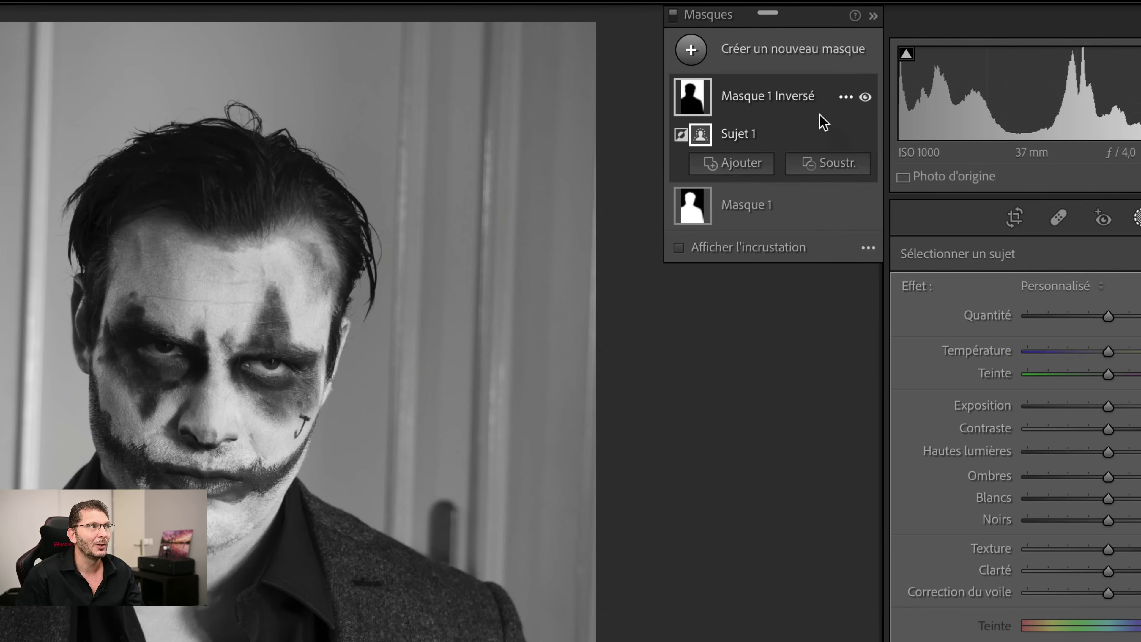
Step: Rename the subject mask "Sujet" and its inverted duplicate "Arrière-plan"
mouse_move(697, 91)
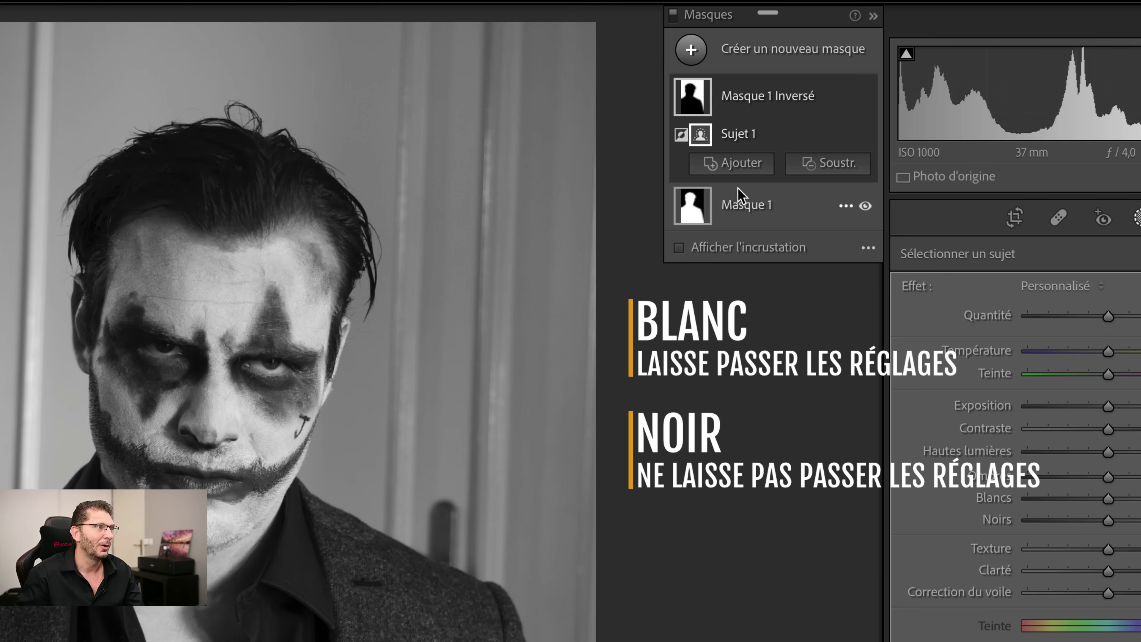
double_click(741, 207)
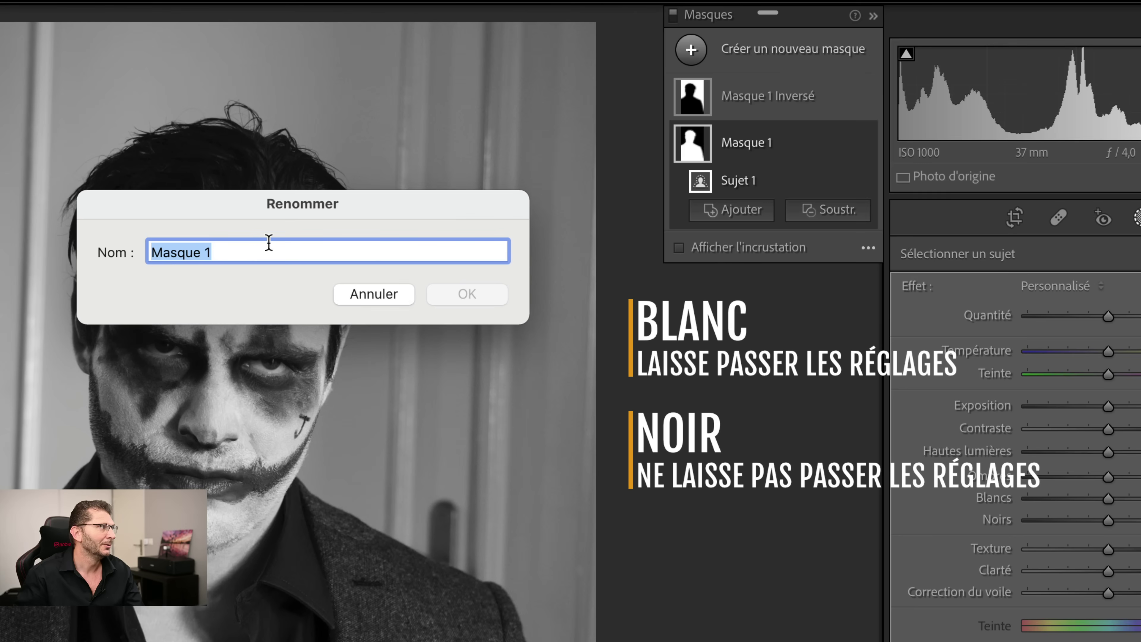
text(Sujet)
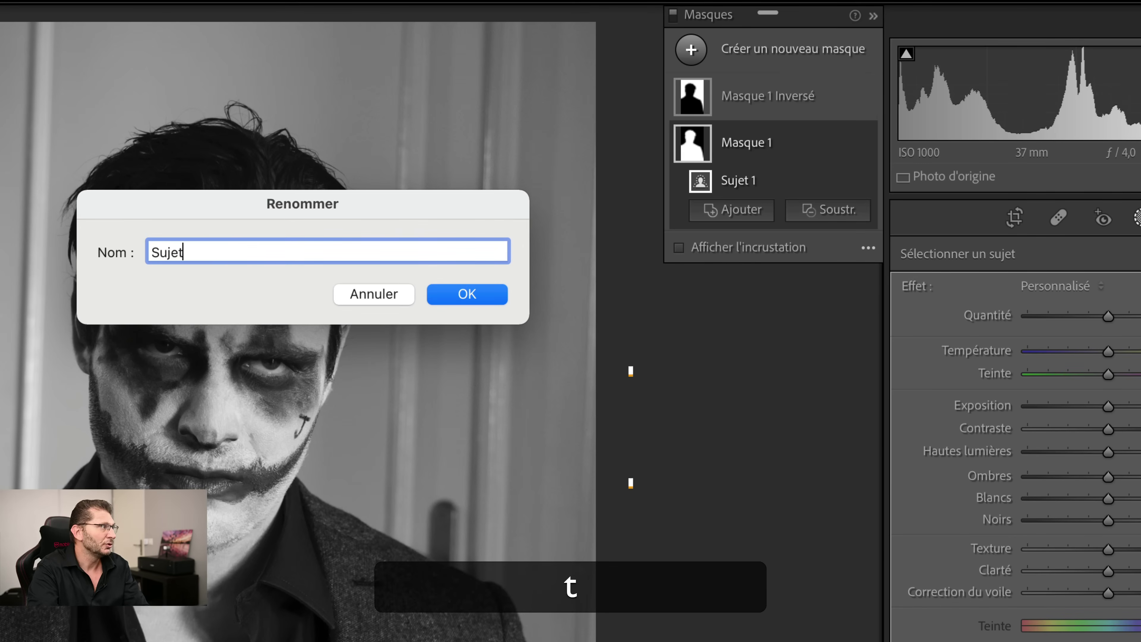
key(Return)
double_click(746, 99)
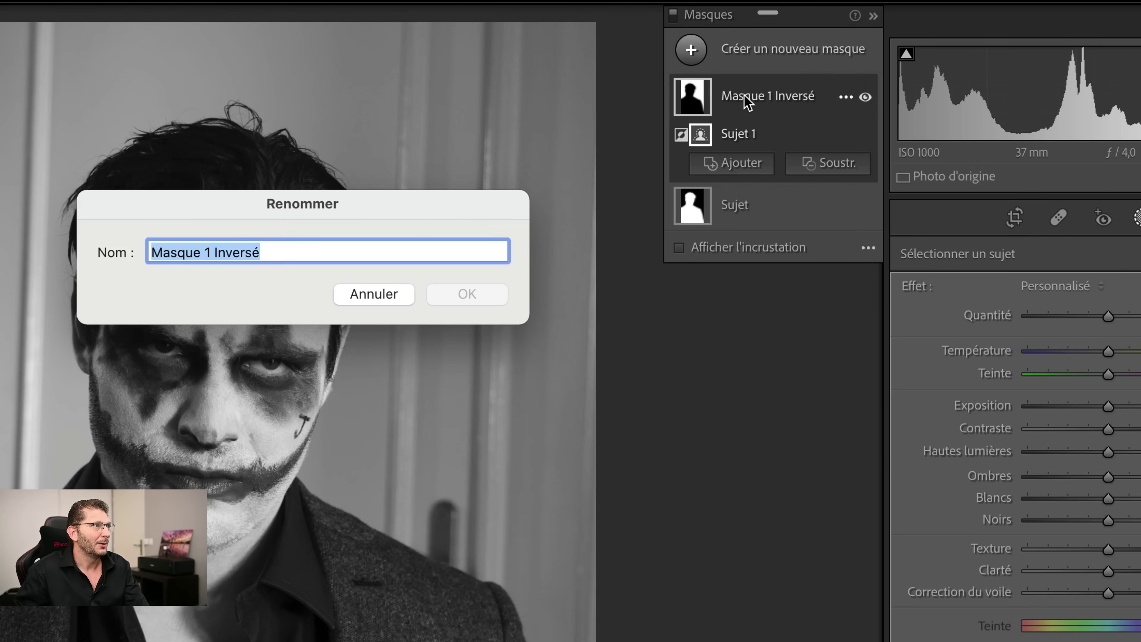
text(Arriè)
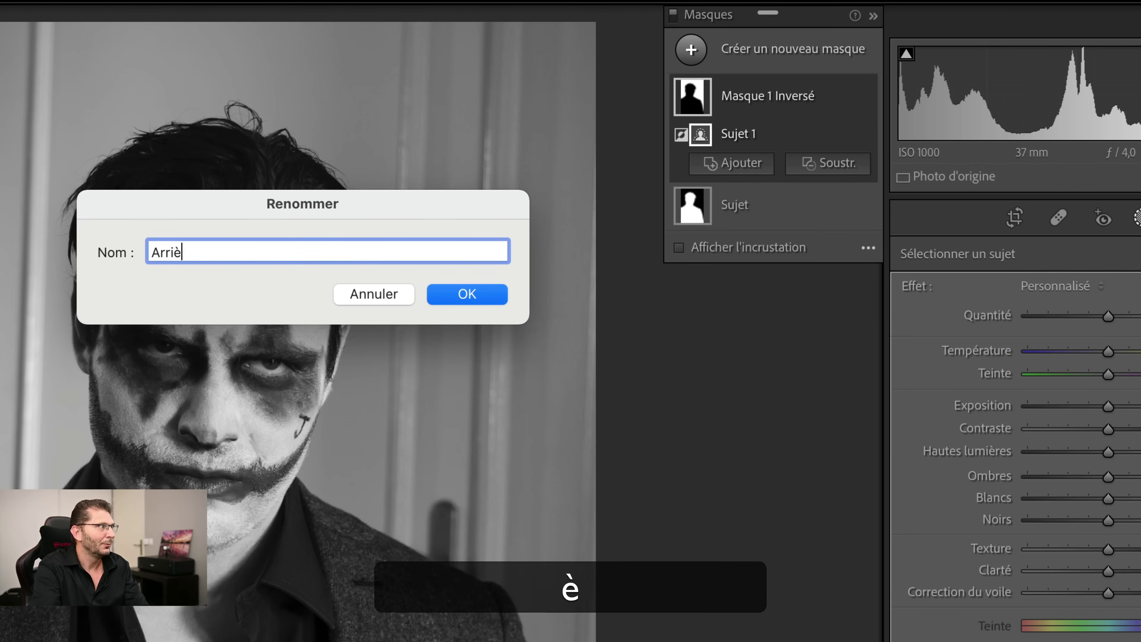
text(re-plan)
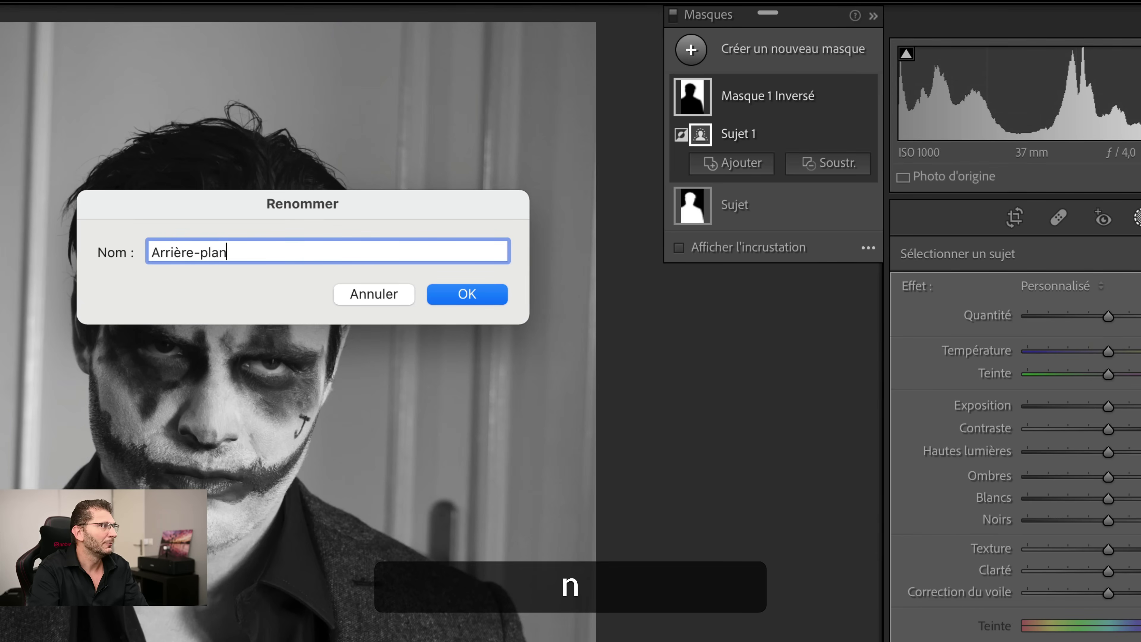
key(Return)
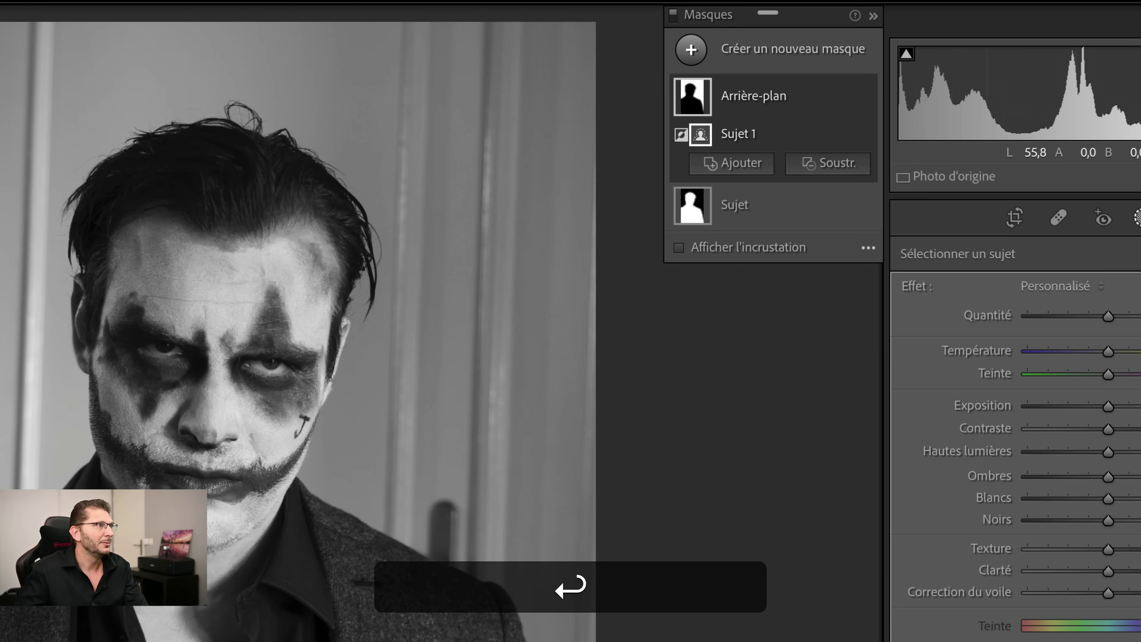
Step: Darken the Arrière-plan mask by setting its exposure to −4.00 and its shadows to −100
click(746, 100)
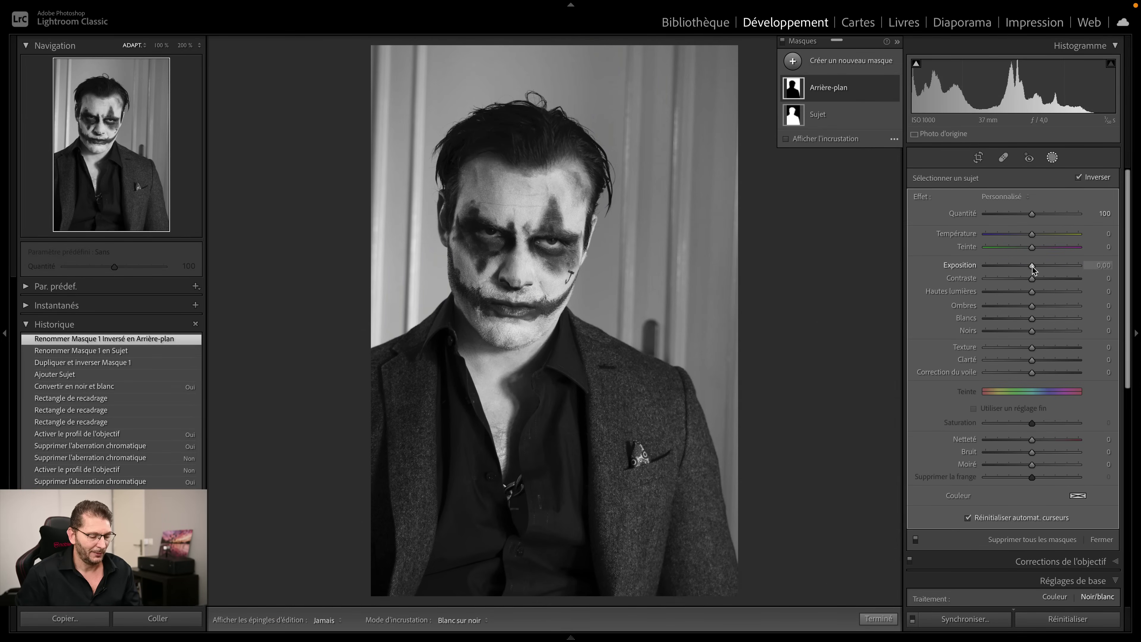
drag(1034, 266, 928, 230)
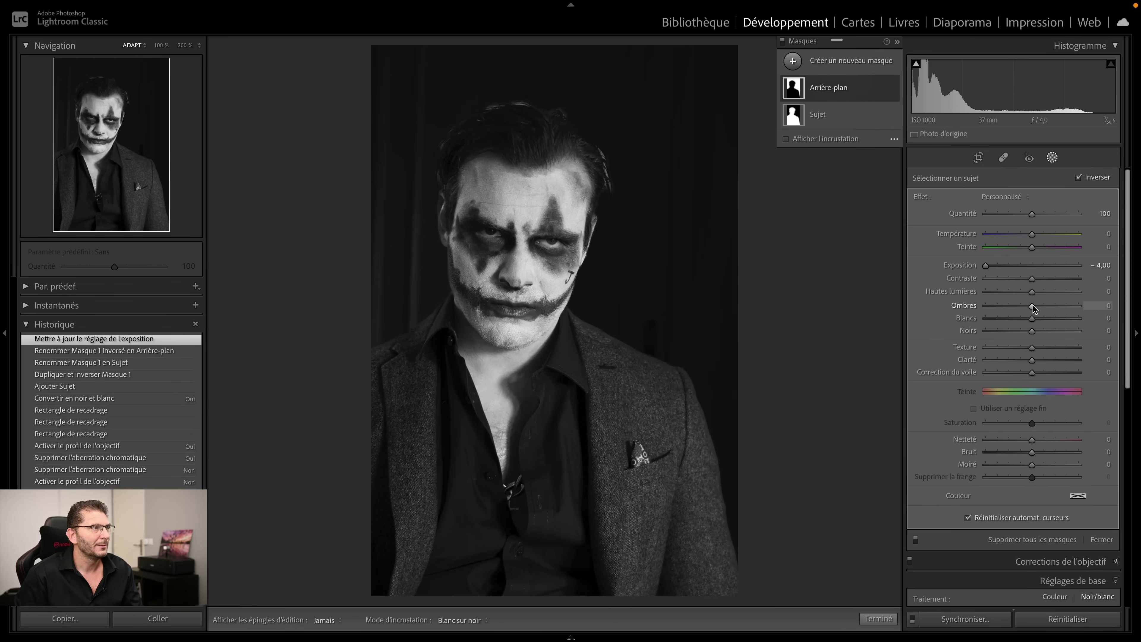
drag(1032, 307, 935, 305)
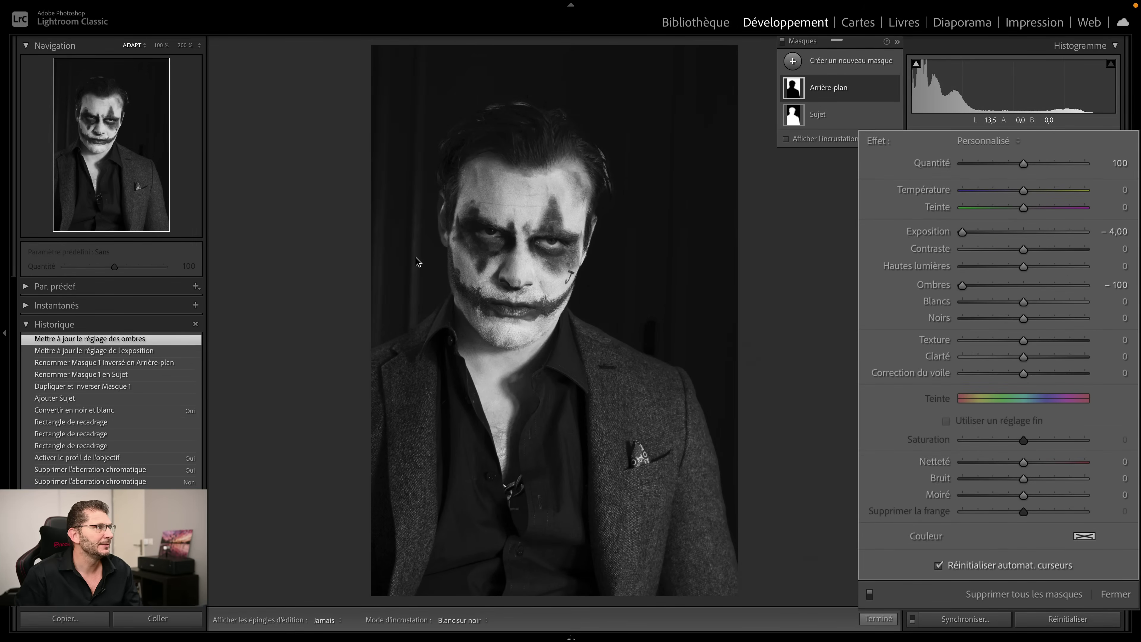
Step: Compare the photo with the Arrière-plan mask hidden and shown, and set that mask's highlights to −100
click(893, 88)
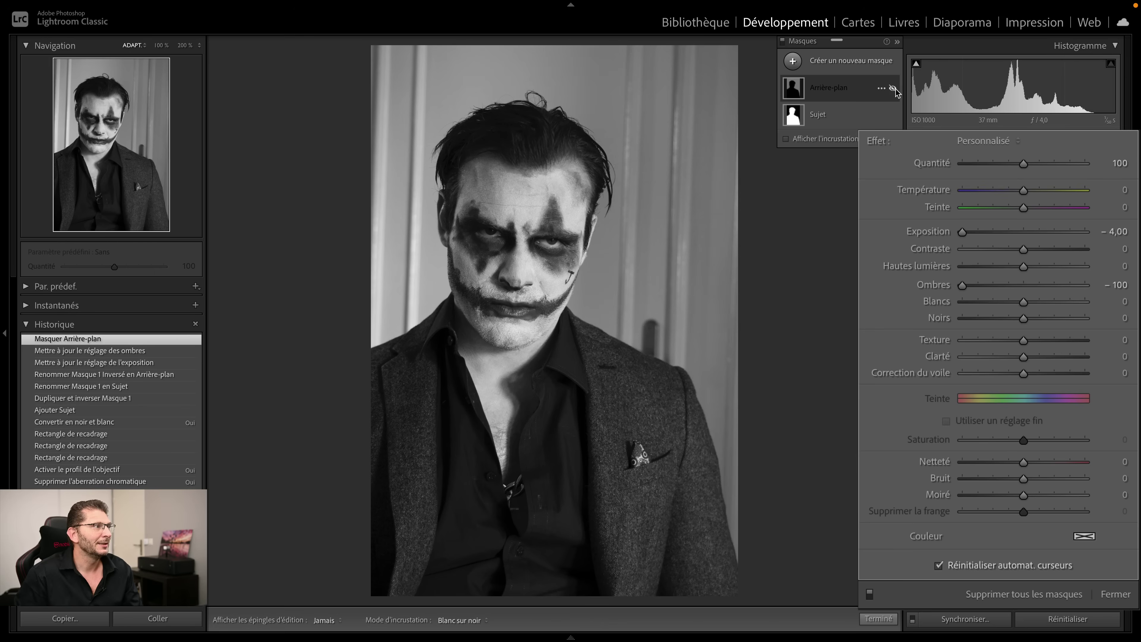
click(893, 89)
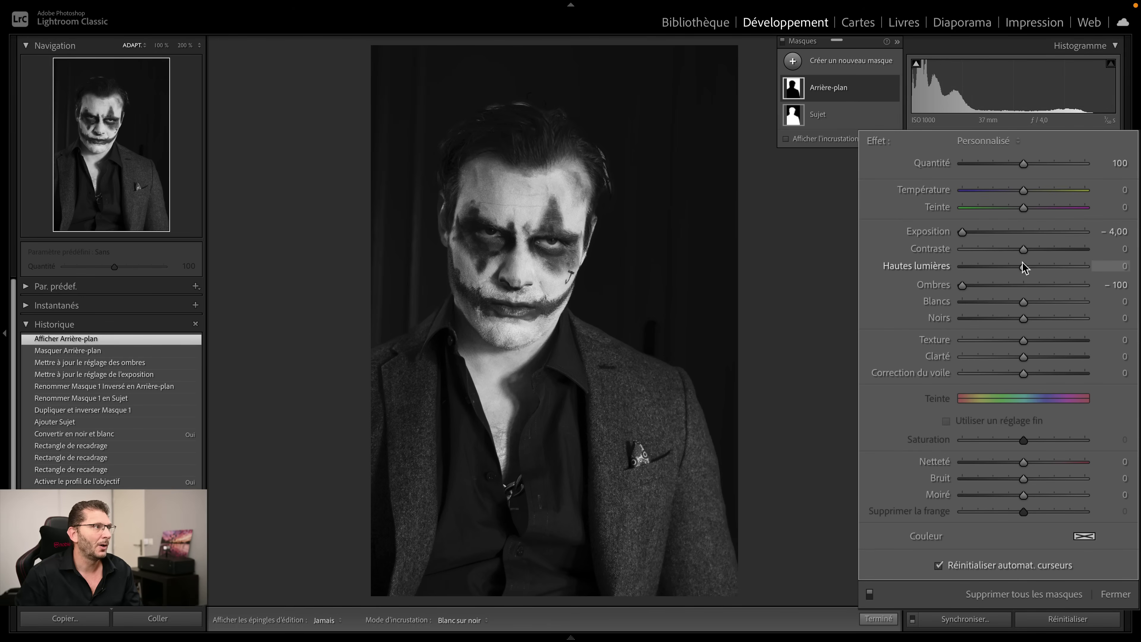
drag(1024, 266, 924, 261)
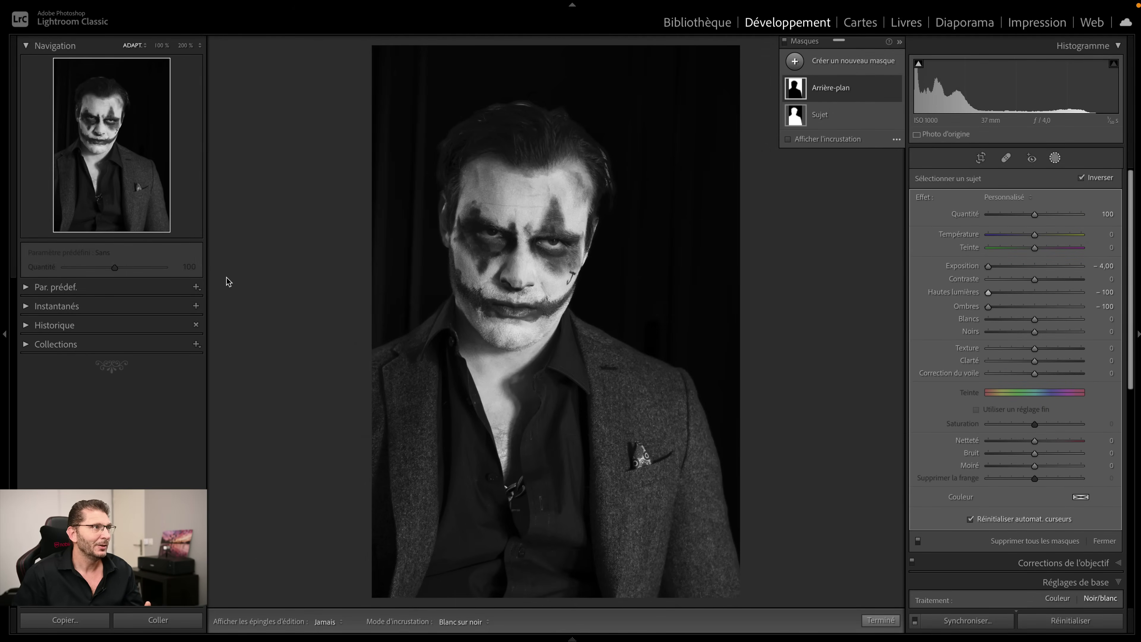
Step: Set the clarity of the Sujet mask to 66
click(833, 115)
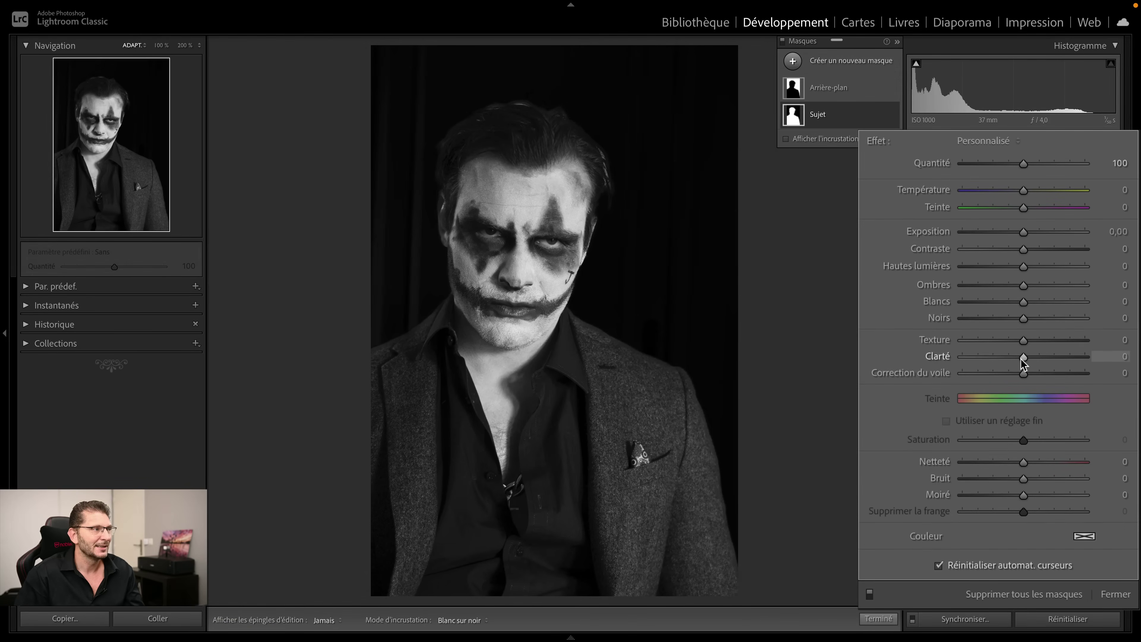
drag(1022, 357, 1064, 355)
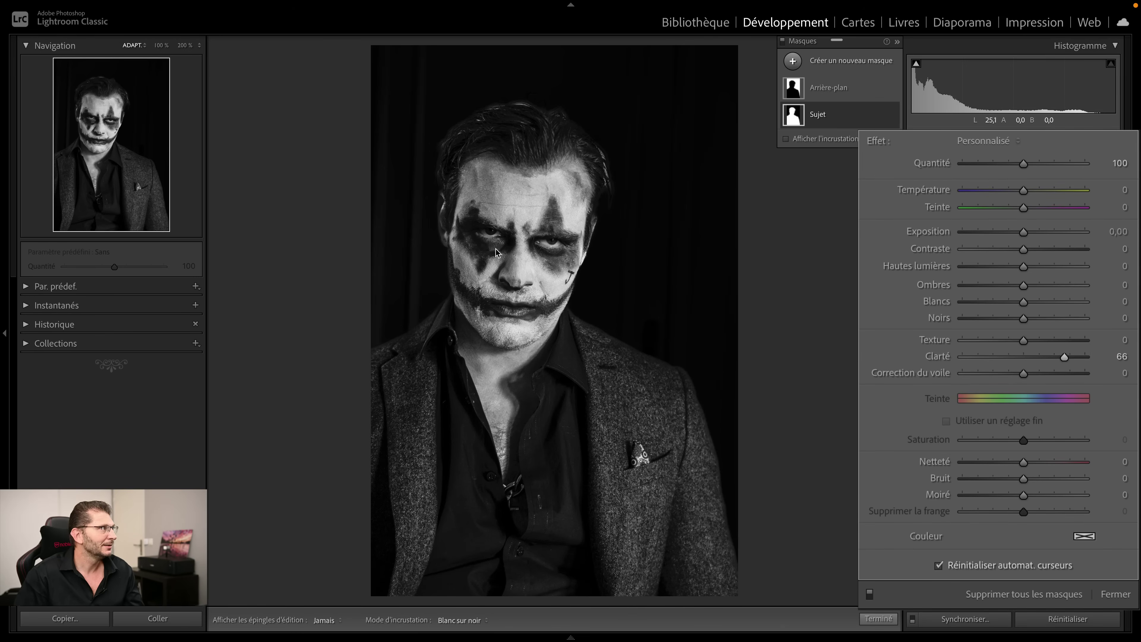
Step: Compare the man's face at 100 % magnification with the Sujet mask hidden and shown
click(167, 46)
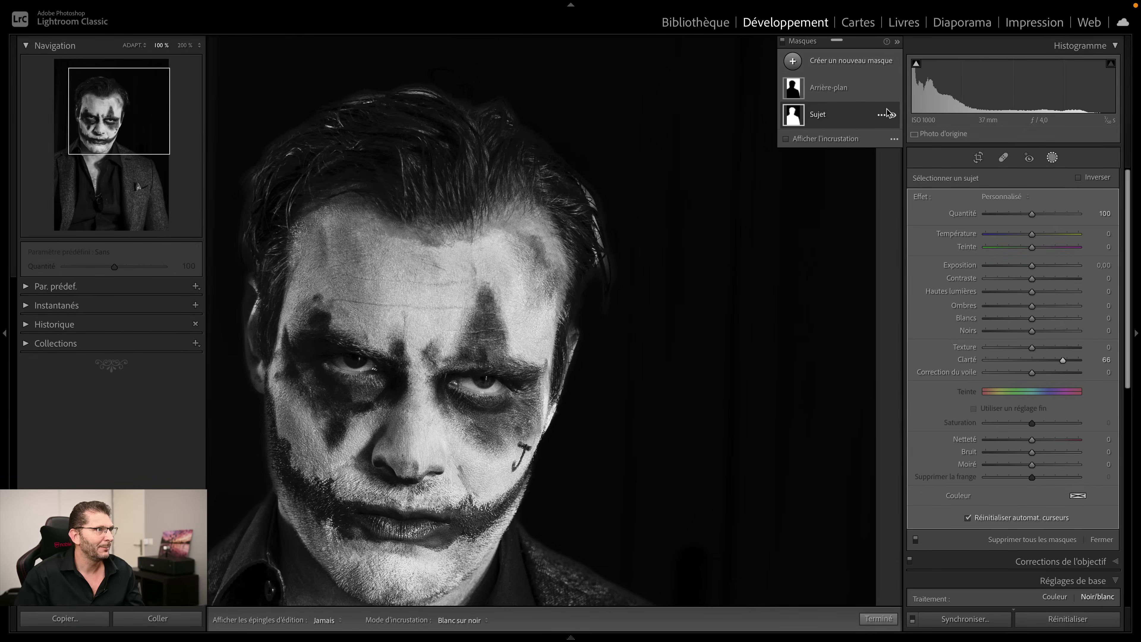
click(892, 116)
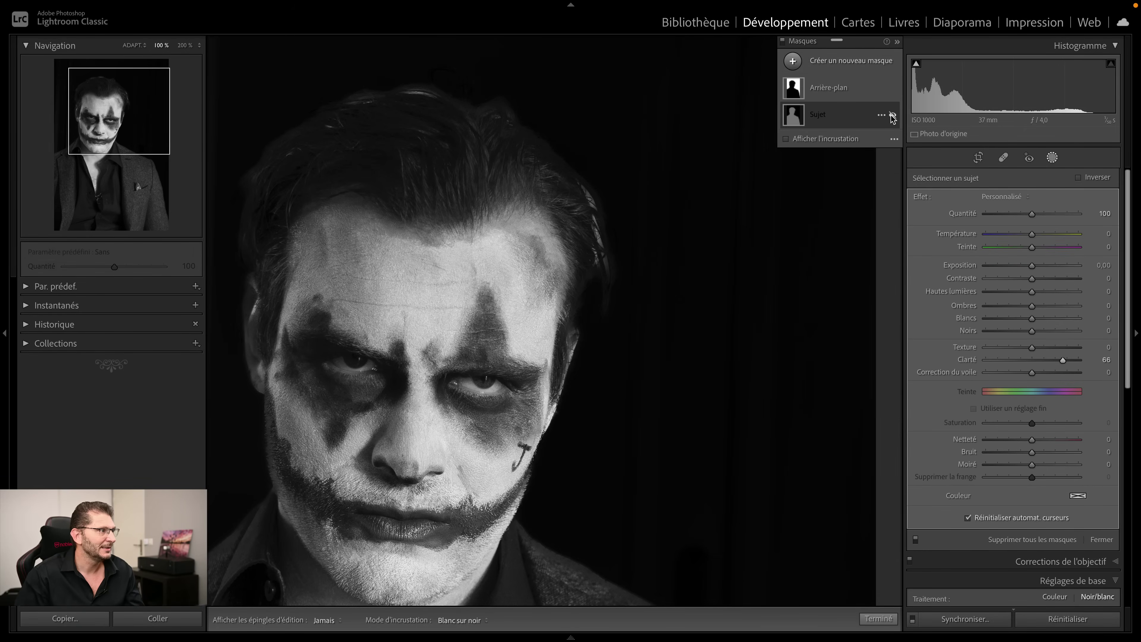
click(893, 116)
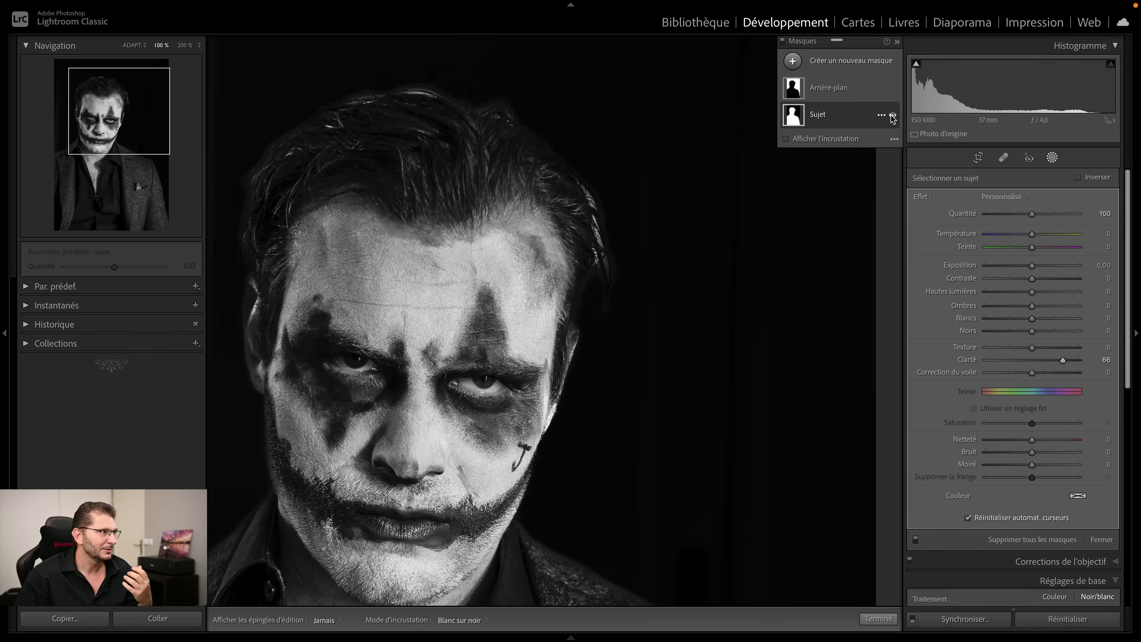
click(892, 116)
click(892, 116)
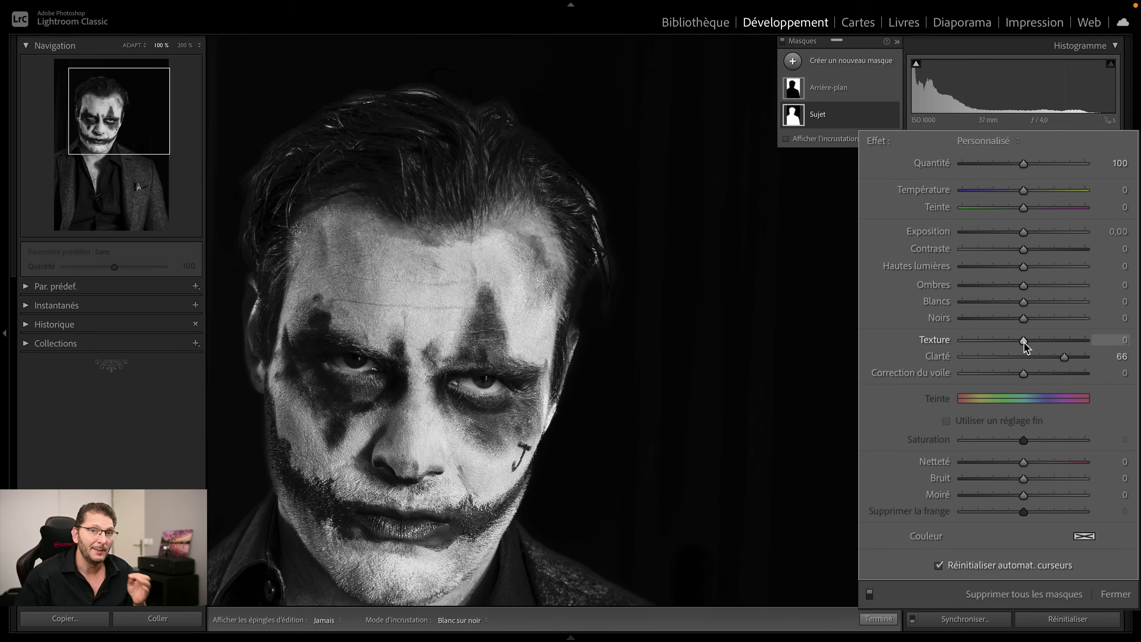
Step: Set the texture of the Sujet mask to 71 and show the whole portrait again
drag(1023, 341, 1067, 332)
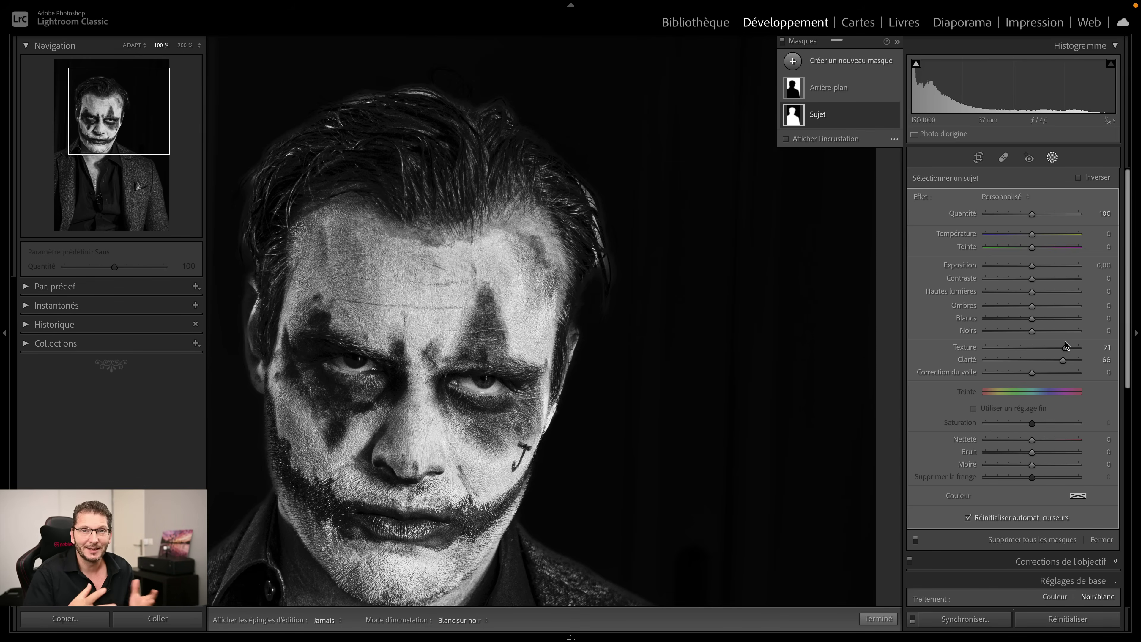
key(z)
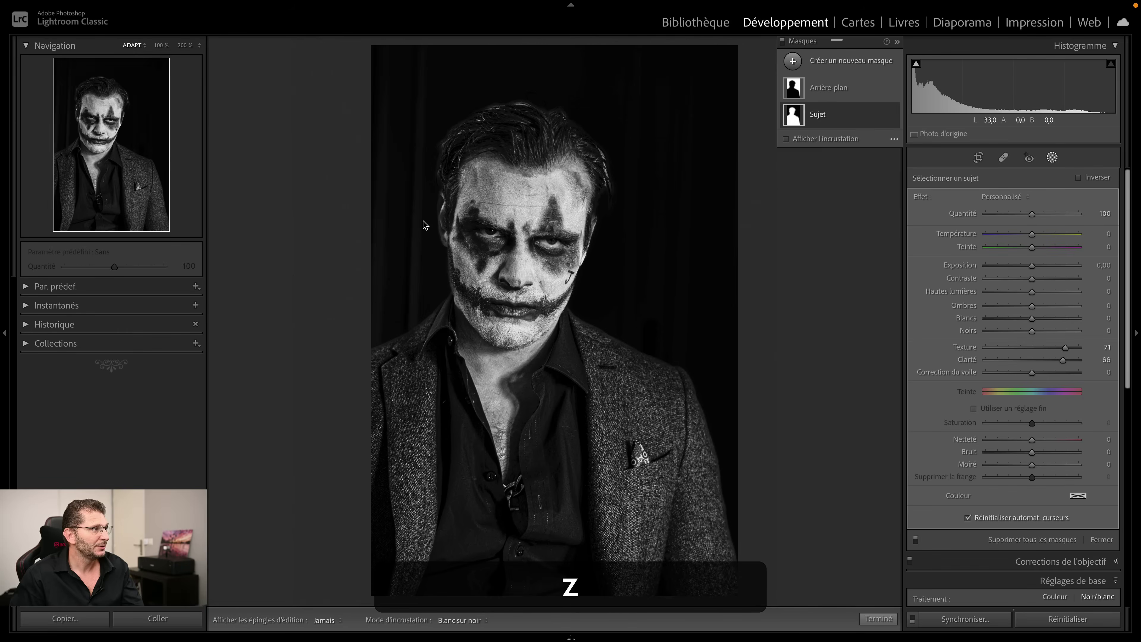
key(ctrl)
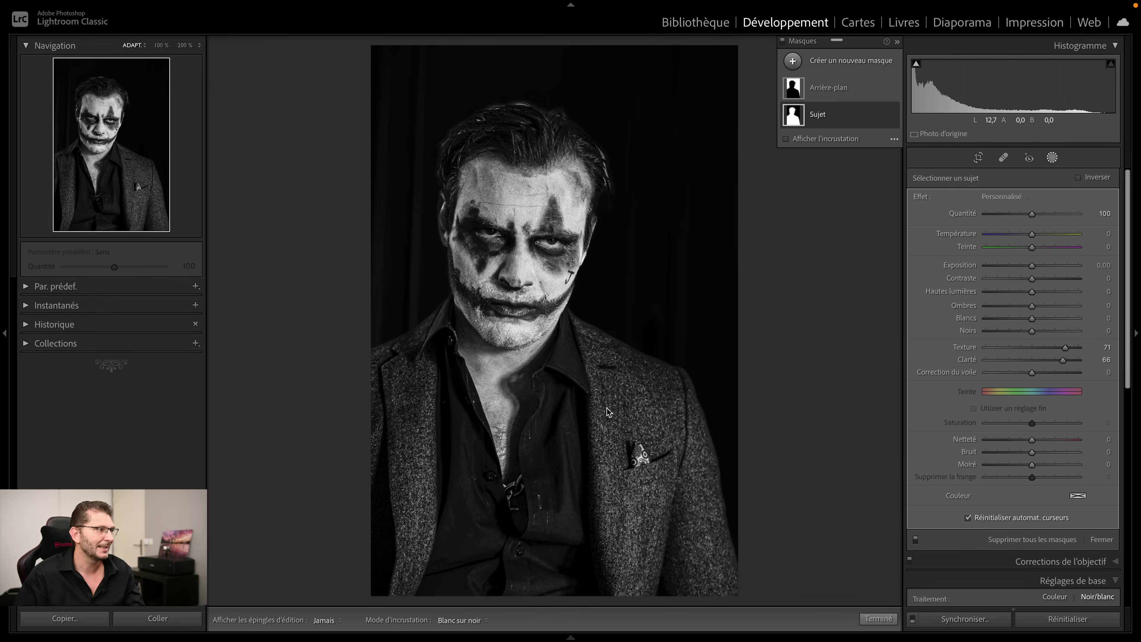
Step: Create a new brush mask (Pinceau) and display its overlay in the Incrustation couleur mode
click(824, 222)
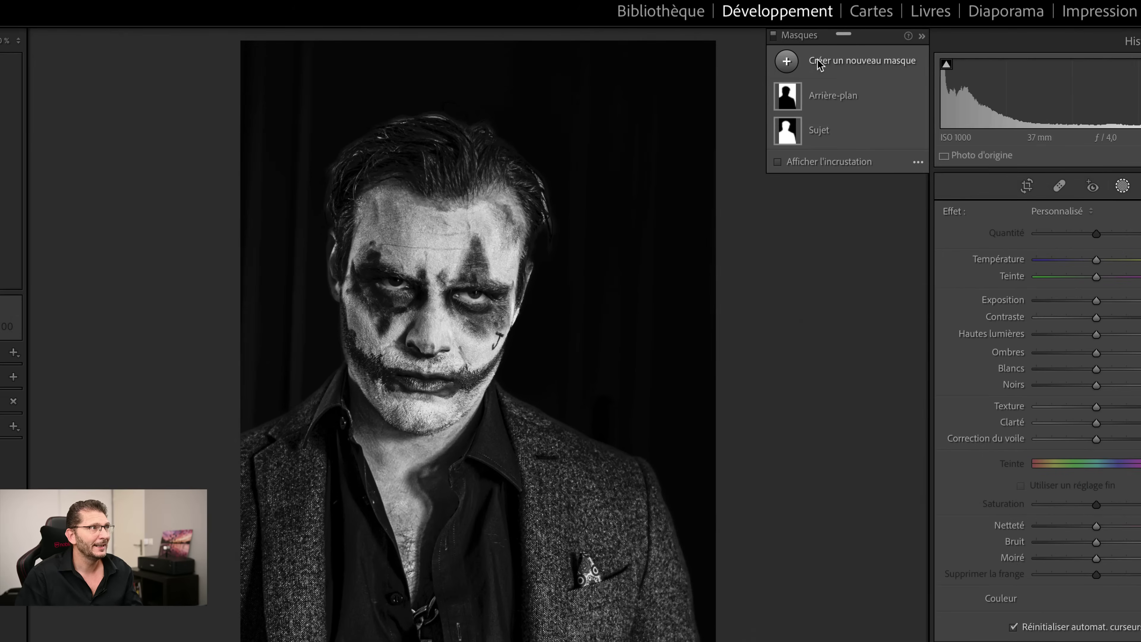
click(815, 64)
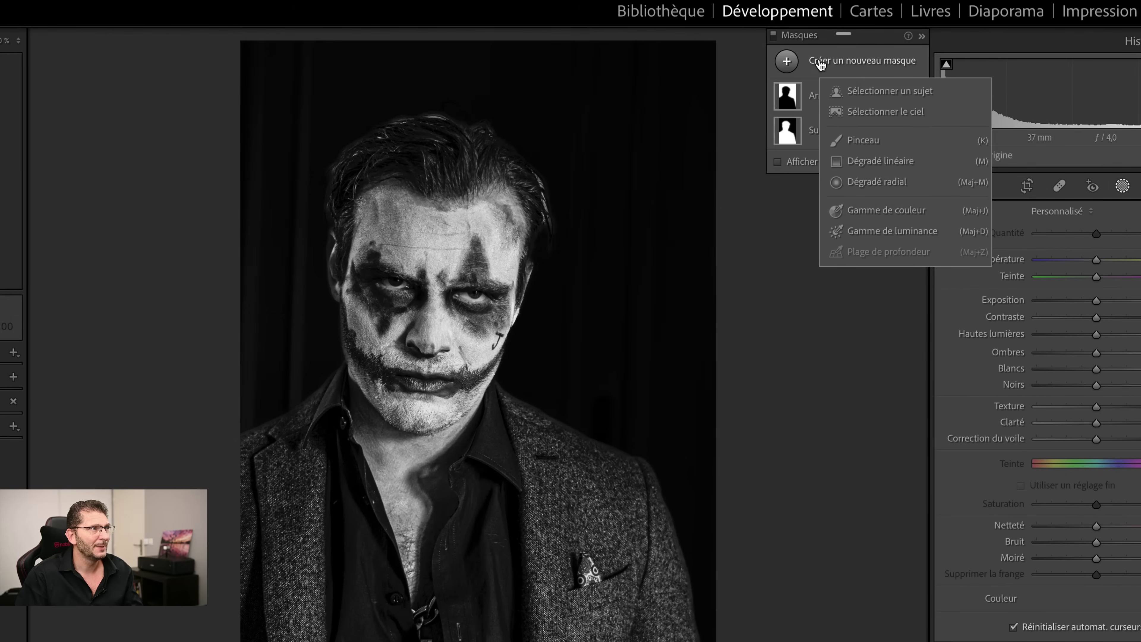
click(879, 140)
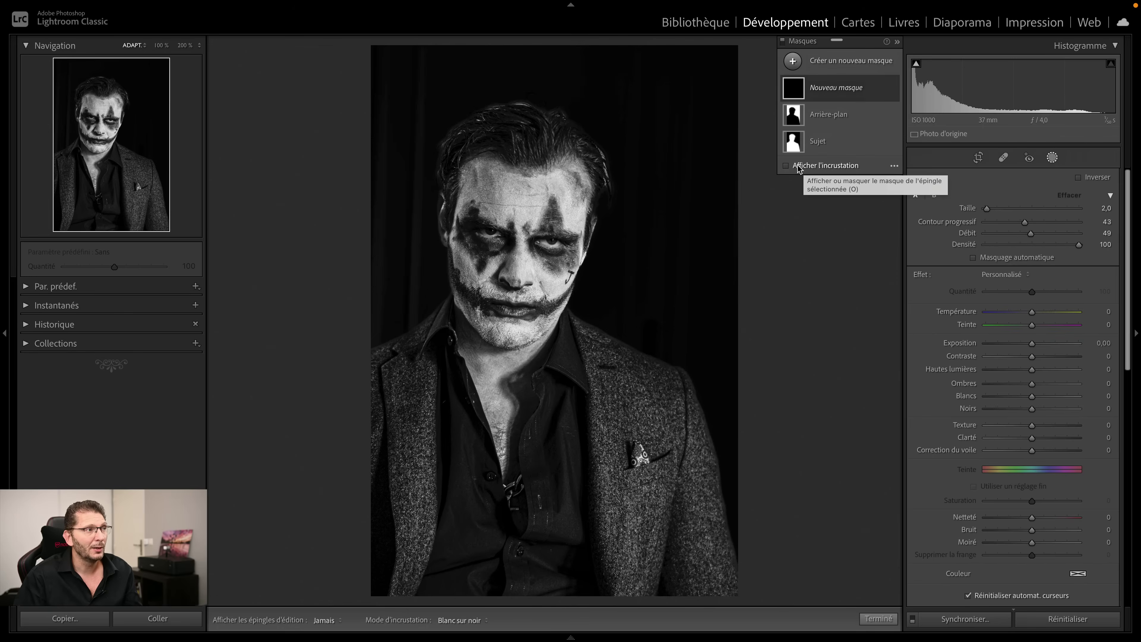
click(798, 167)
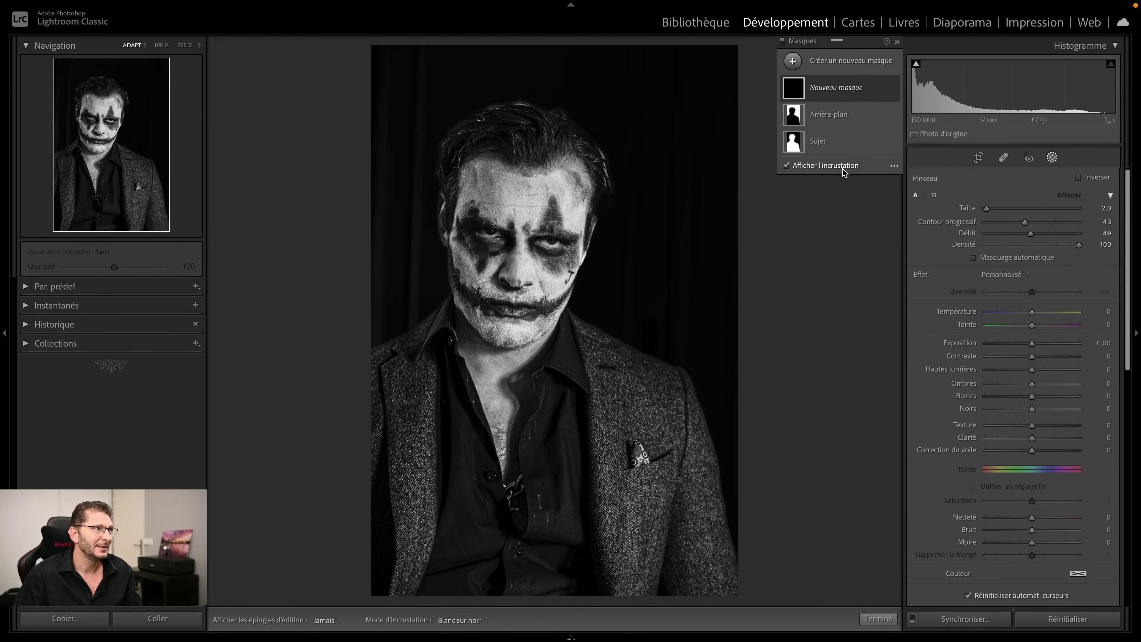
click(894, 166)
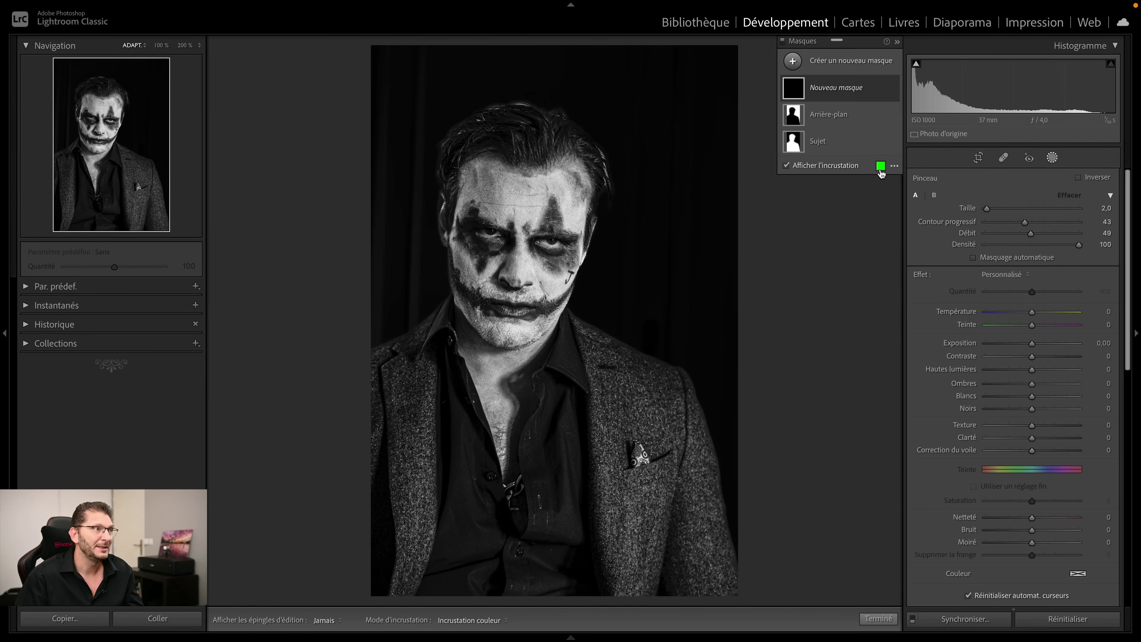
Step: Paint the mask over the right half of the jacket with brush size 11, refining the edges with size 6
click(629, 411)
scroll(631, 406, up, 5)
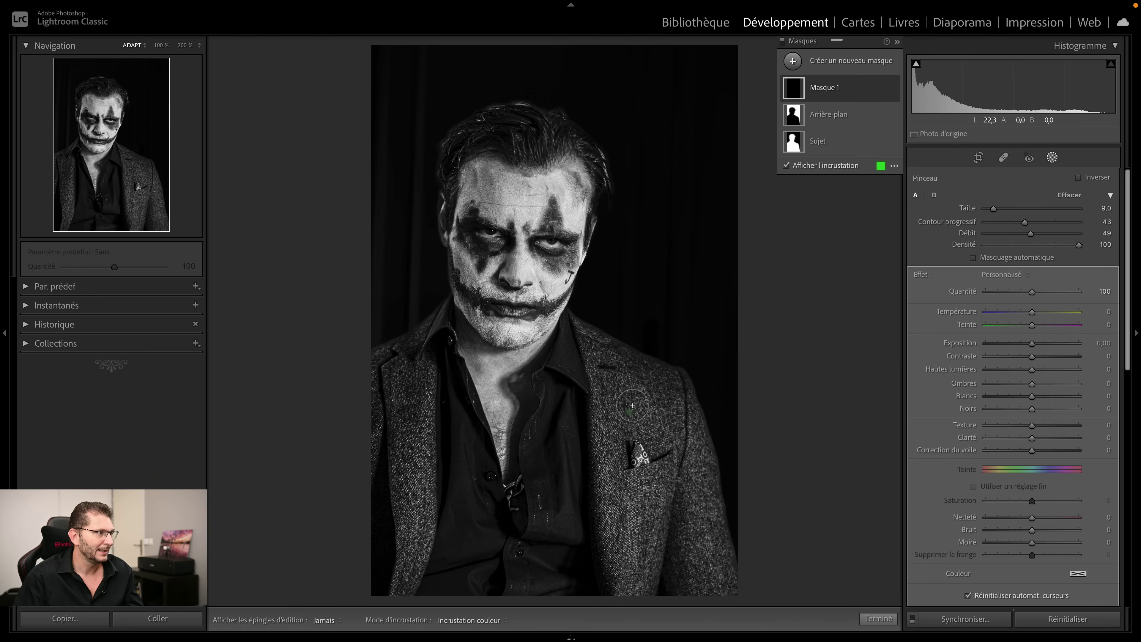
scroll(632, 406, up, 2)
mouse_move(647, 402)
mouse_down()
mouse_move(667, 550)
mouse_move(673, 493)
mouse_move(706, 596)
mouse_move(703, 548)
mouse_move(723, 587)
mouse_move(678, 455)
mouse_move(676, 394)
mouse_move(640, 381)
mouse_move(633, 592)
mouse_move(644, 579)
mouse_move(604, 453)
mouse_move(604, 355)
mouse_up()
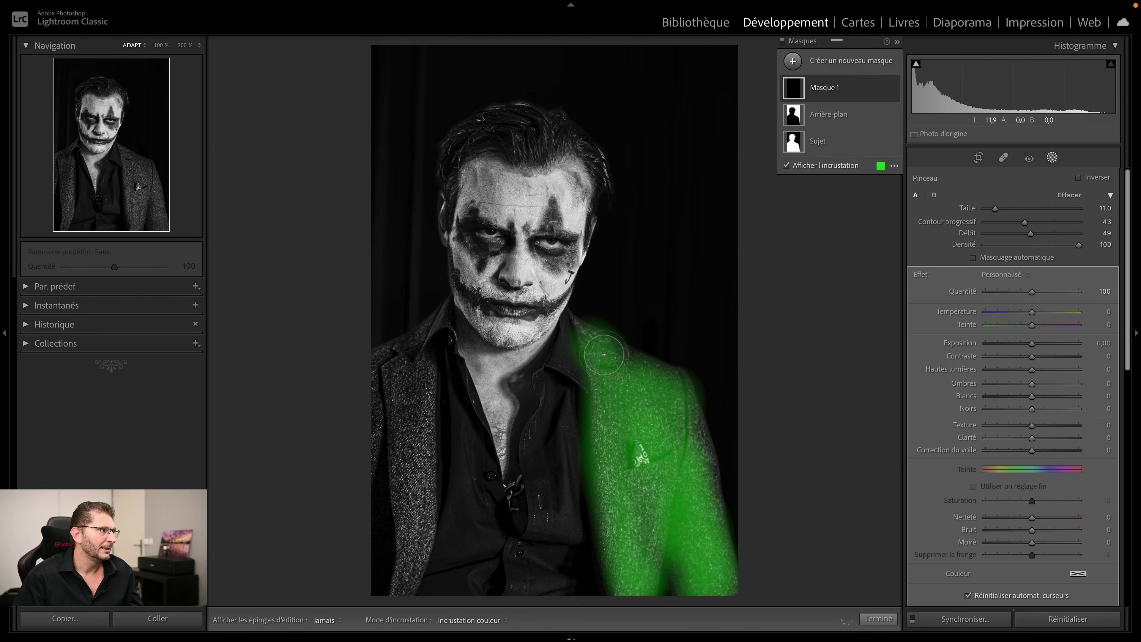
scroll(597, 349, down, 5)
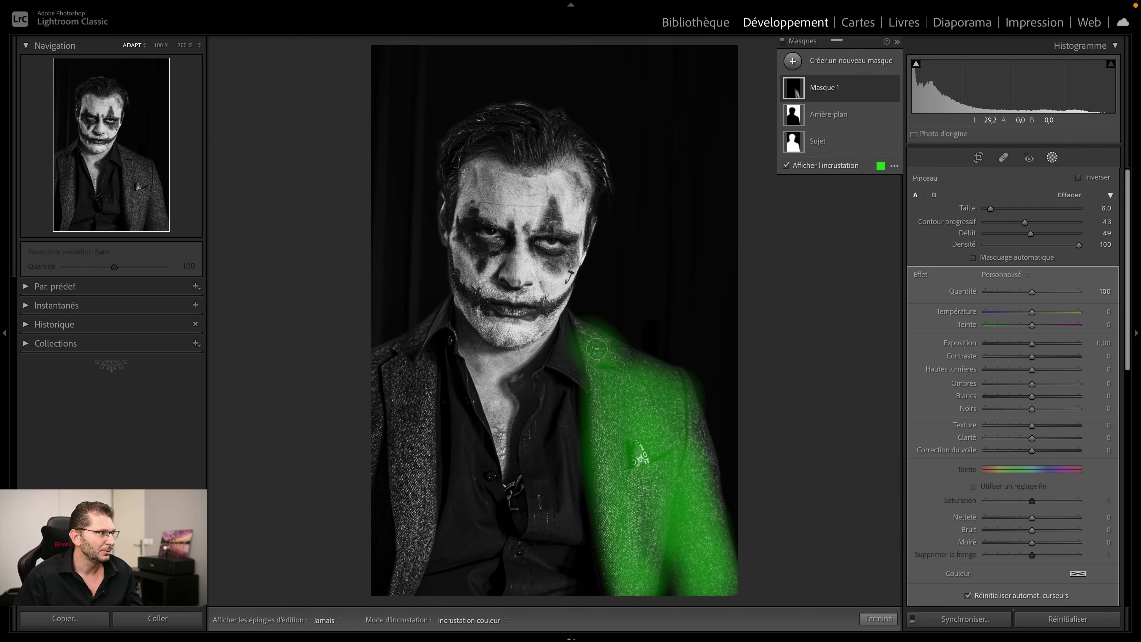
mouse_move(590, 343)
mouse_down()
mouse_move(584, 330)
mouse_move(664, 378)
mouse_move(692, 438)
mouse_move(698, 430)
mouse_move(703, 465)
mouse_up()
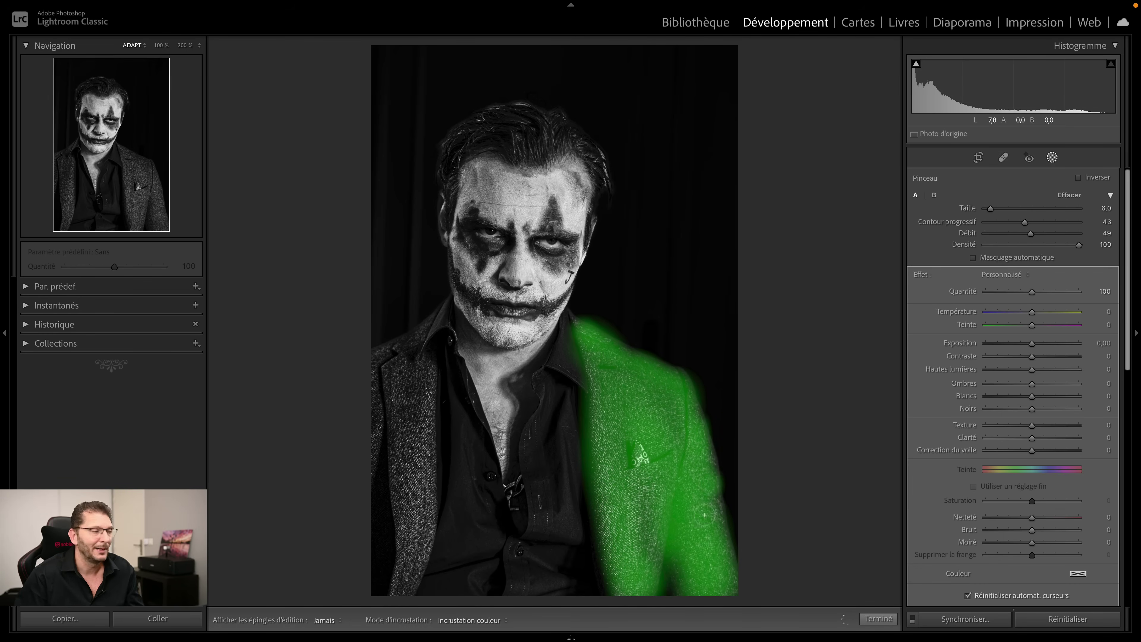
mouse_move(683, 590)
mouse_down()
mouse_move(671, 556)
mouse_move(657, 606)
mouse_move(663, 569)
mouse_move(644, 532)
mouse_up()
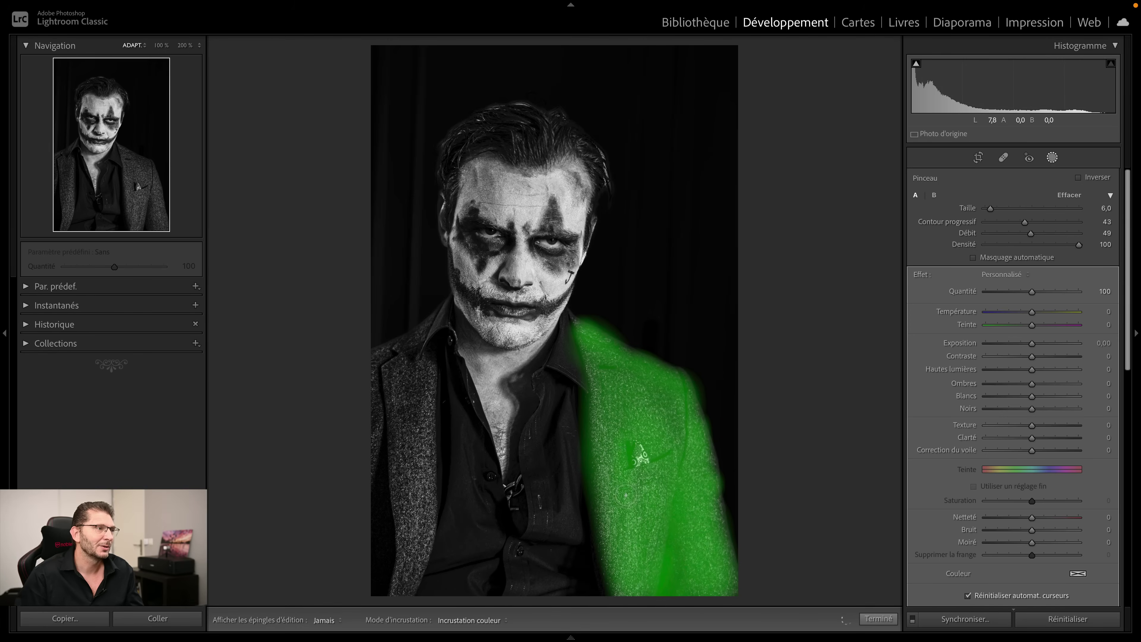
drag(626, 495, 626, 495)
Step: Set the brush size to 7 and the flow to 100, repaint the jacket's right half and cover its left half too
scroll(626, 495, up, 1)
drag(1030, 233, 1092, 233)
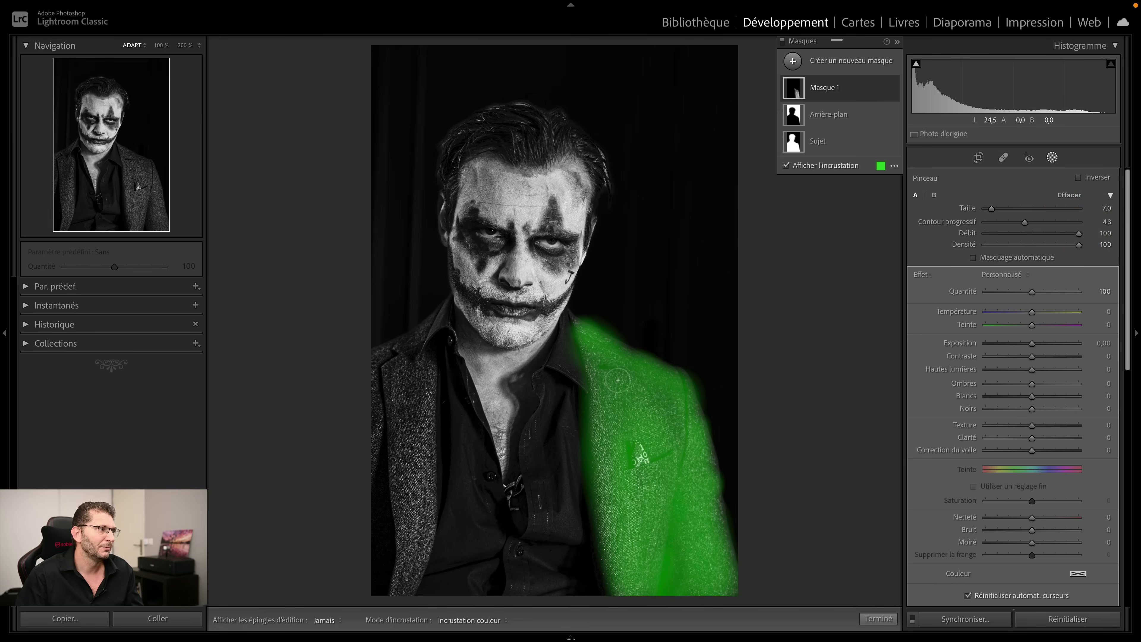
mouse_move(615, 366)
mouse_down()
mouse_move(614, 391)
mouse_move(609, 354)
mouse_up()
mouse_move(612, 421)
mouse_down()
mouse_move(610, 543)
mouse_move(631, 590)
mouse_up()
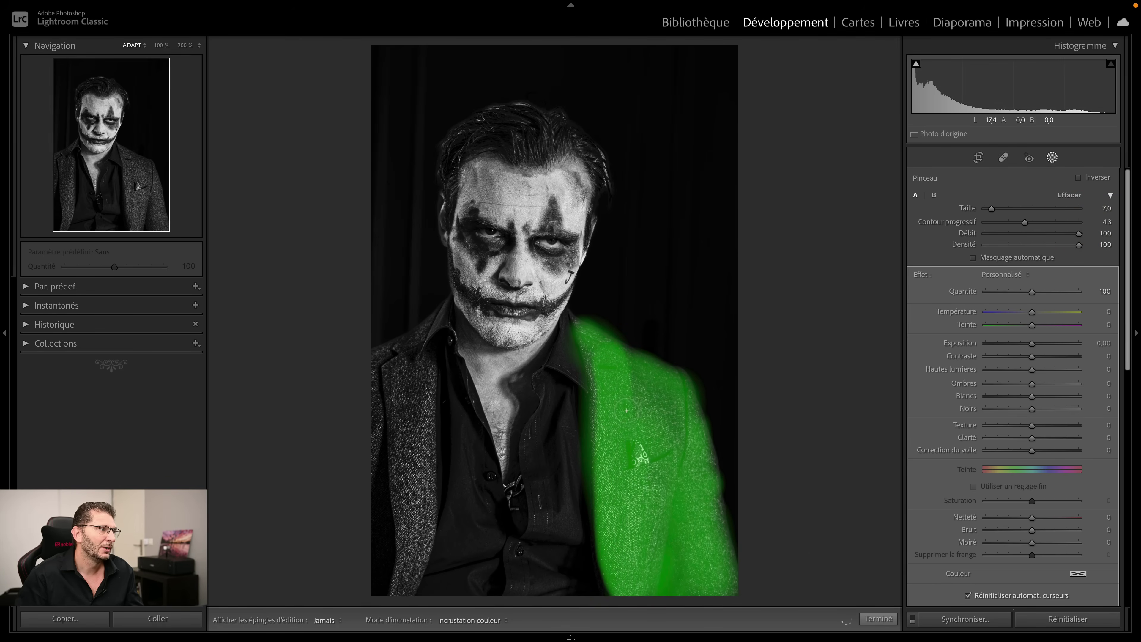
mouse_move(626, 410)
mouse_down()
mouse_move(628, 367)
mouse_move(667, 375)
mouse_move(702, 476)
mouse_up()
drag(708, 521, 723, 589)
drag(654, 407, 654, 422)
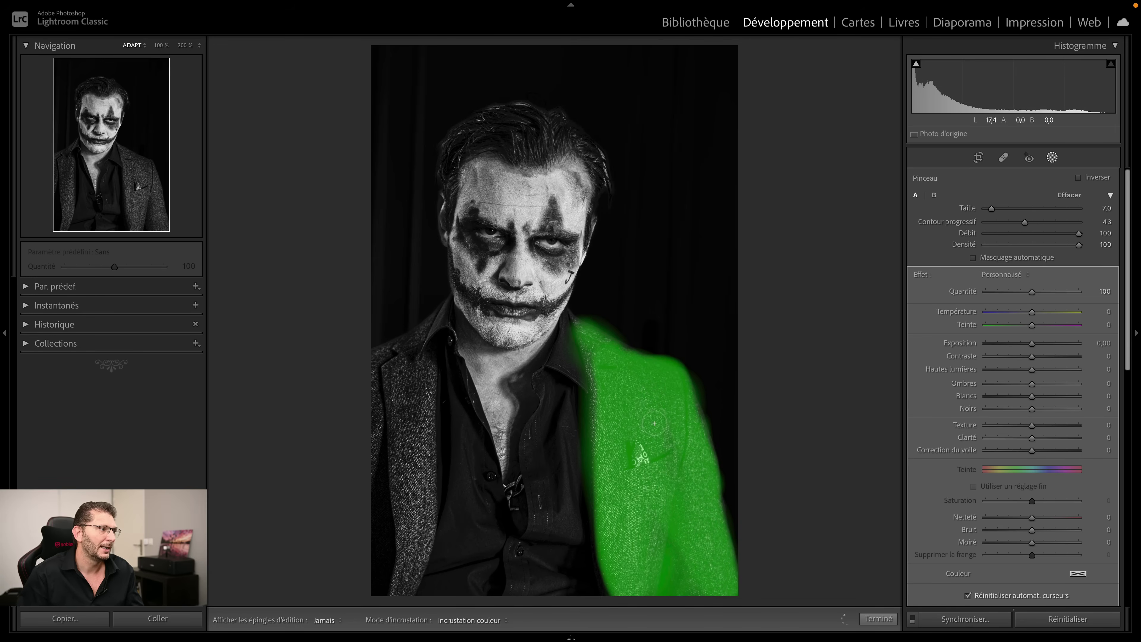
drag(612, 382, 593, 351)
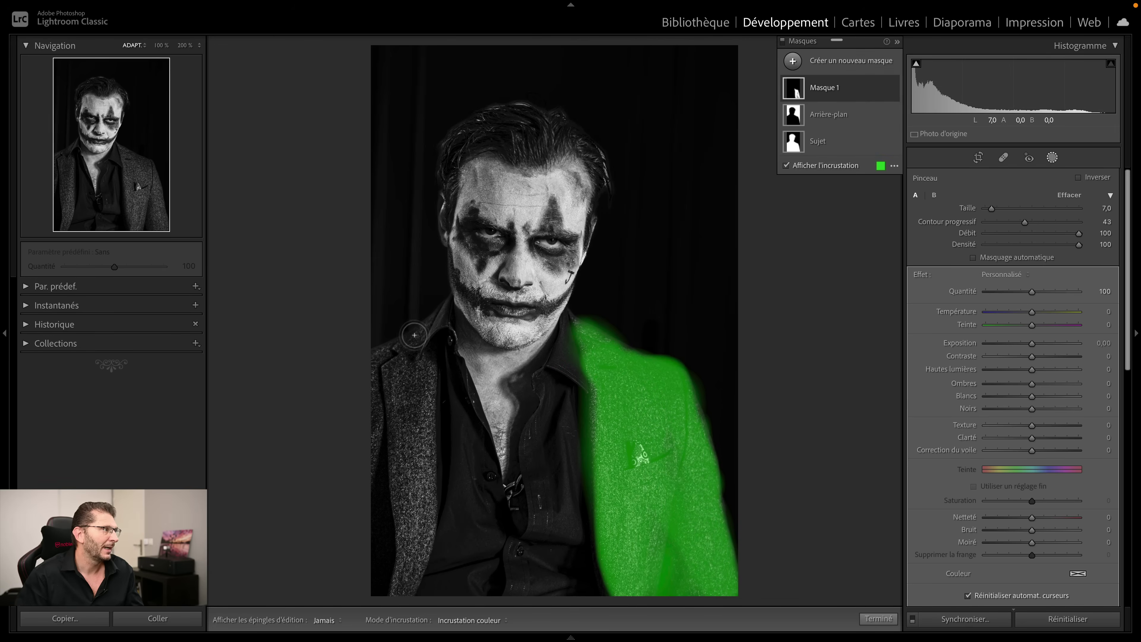
mouse_move(419, 336)
mouse_down()
mouse_move(379, 366)
mouse_move(376, 422)
mouse_move(376, 441)
mouse_move(393, 391)
mouse_move(426, 367)
mouse_move(409, 581)
mouse_up()
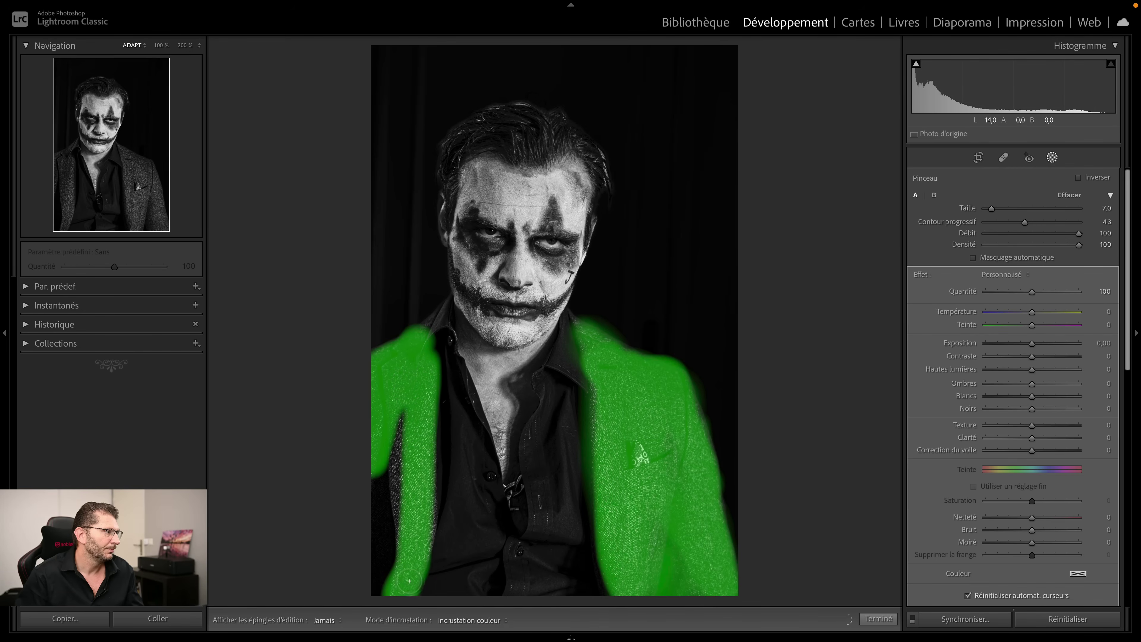
drag(422, 507, 406, 427)
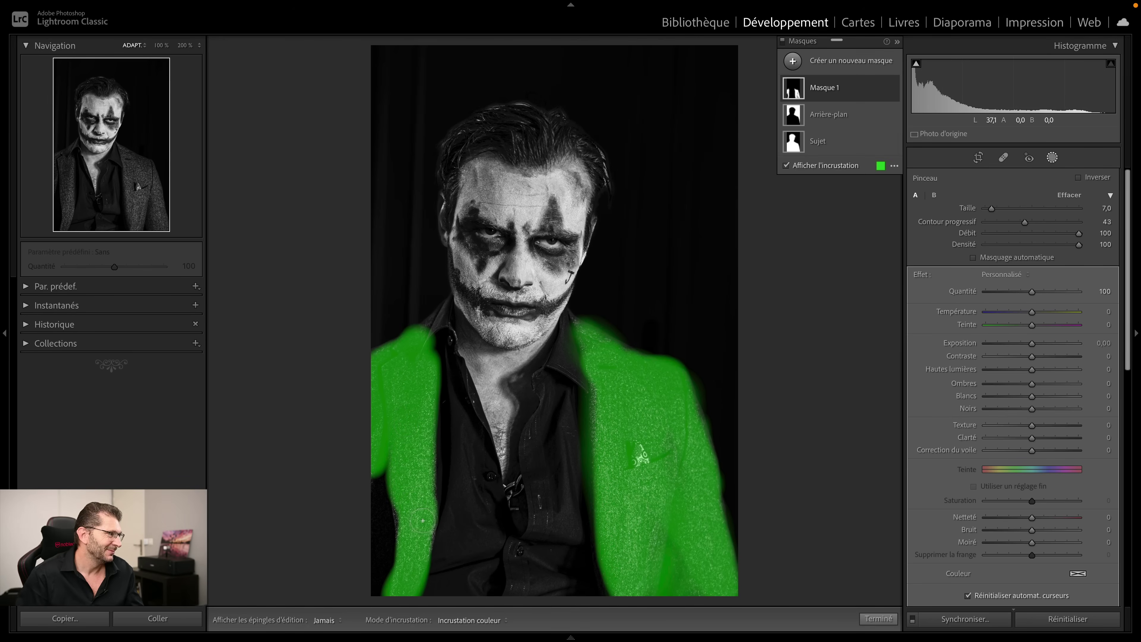
Step: Hide the mask overlay and darken the jacket mask by setting its highlights and whites to −100
click(786, 166)
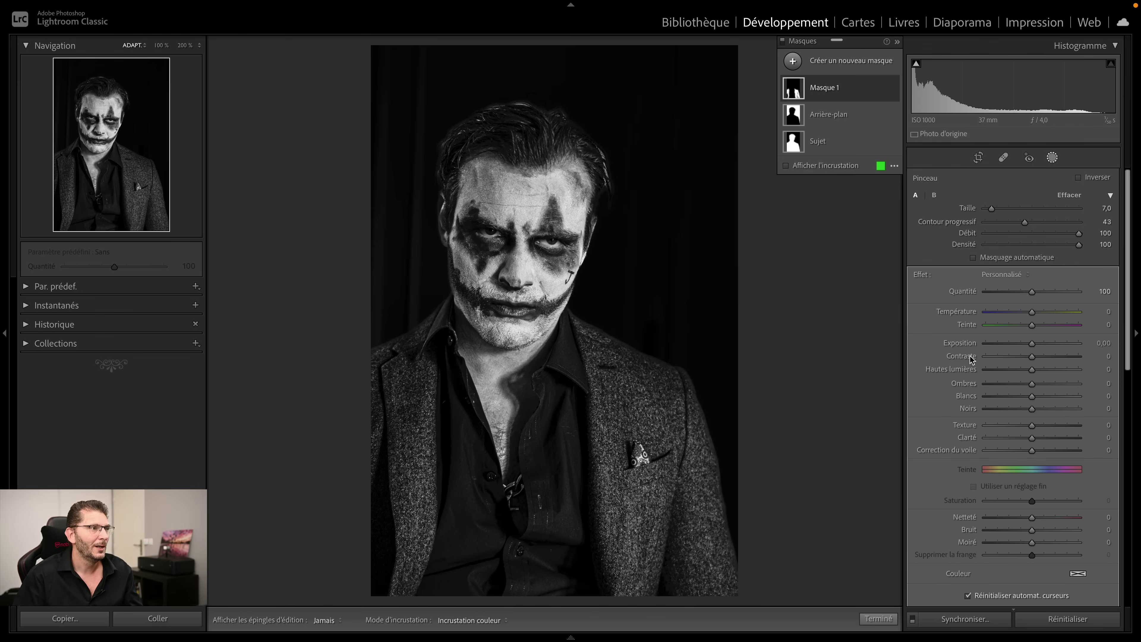
drag(1030, 370, 941, 376)
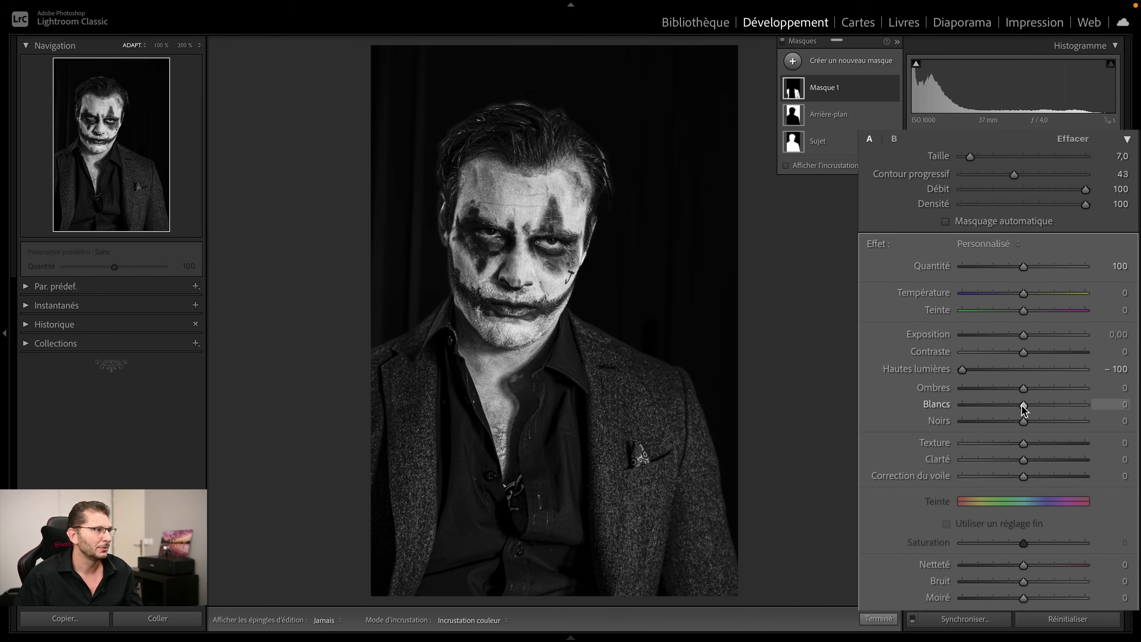
drag(1017, 406, 955, 406)
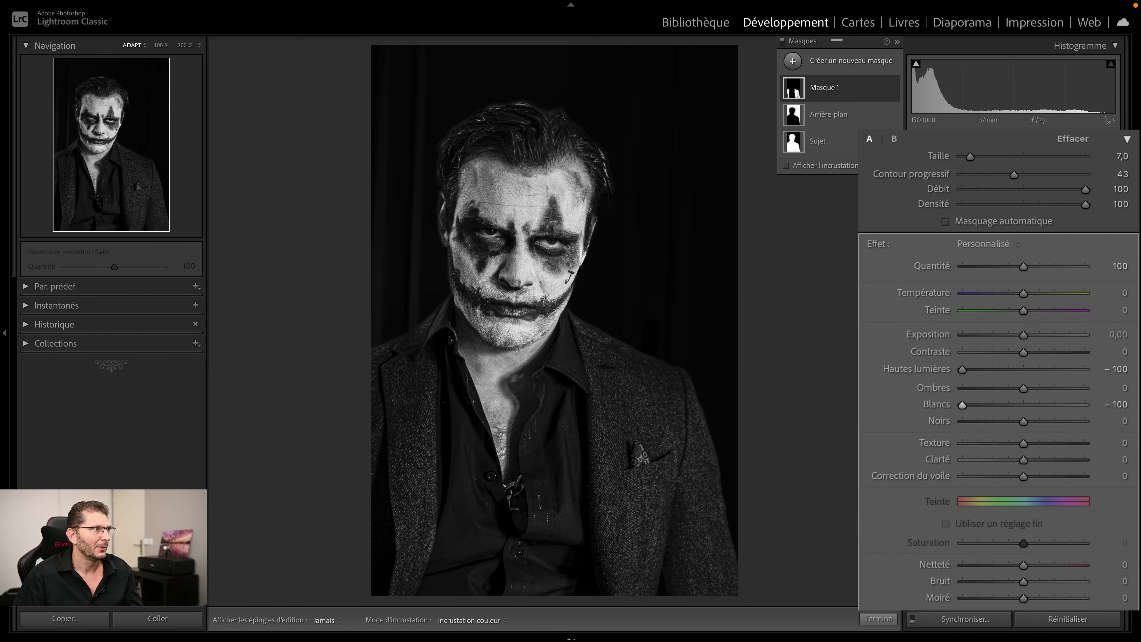
Step: Compare the portrait with the jacket mask hidden and shown
click(892, 89)
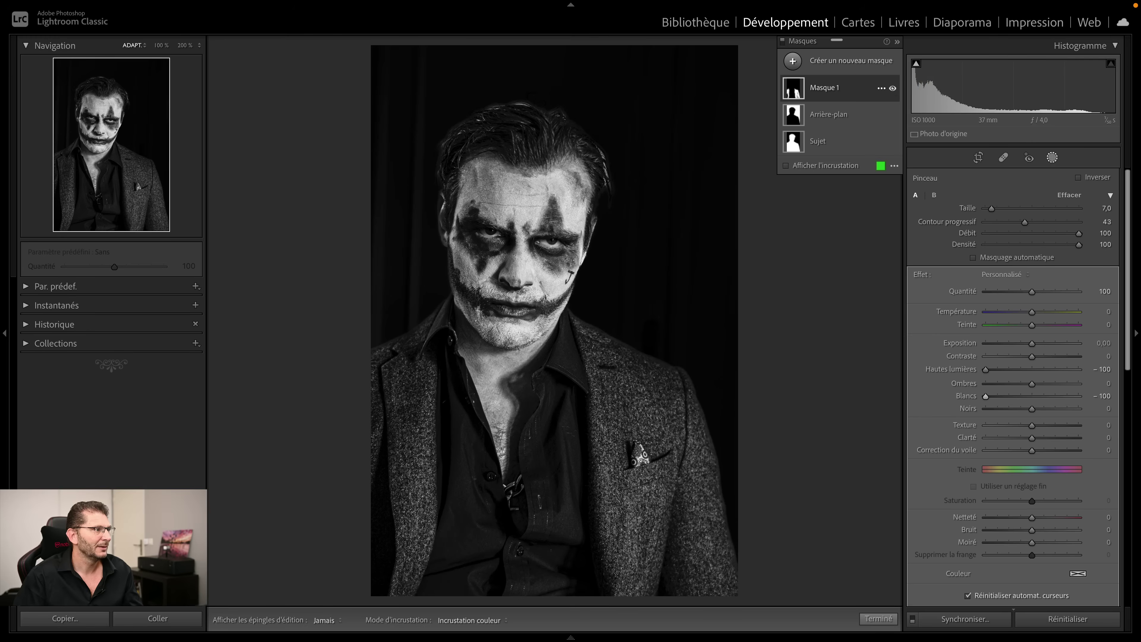
click(893, 89)
click(893, 89)
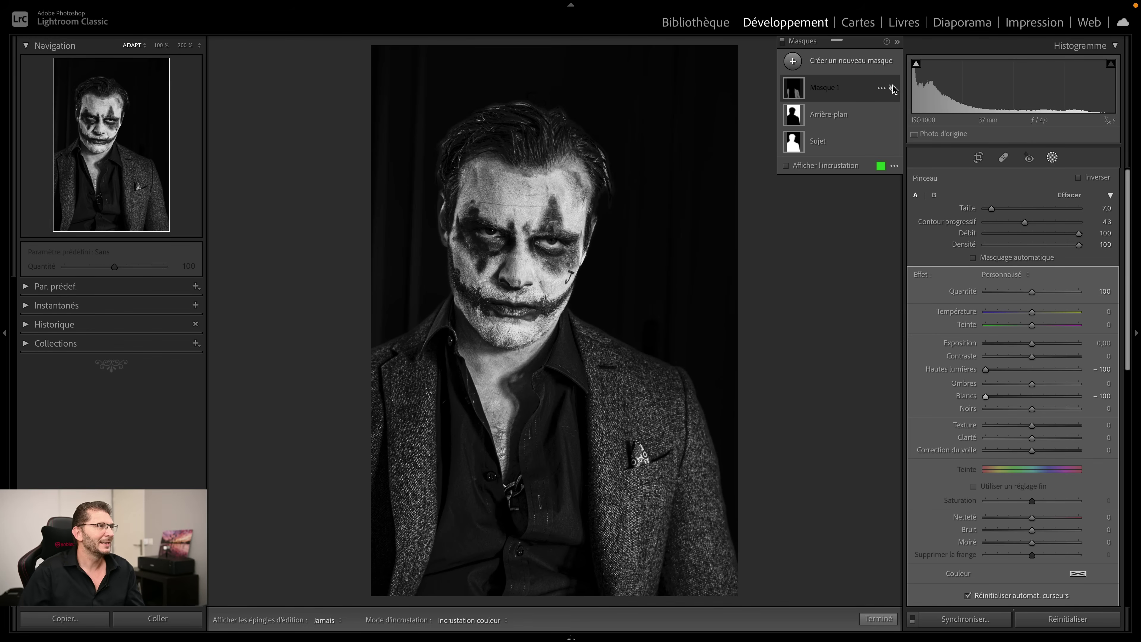
click(893, 89)
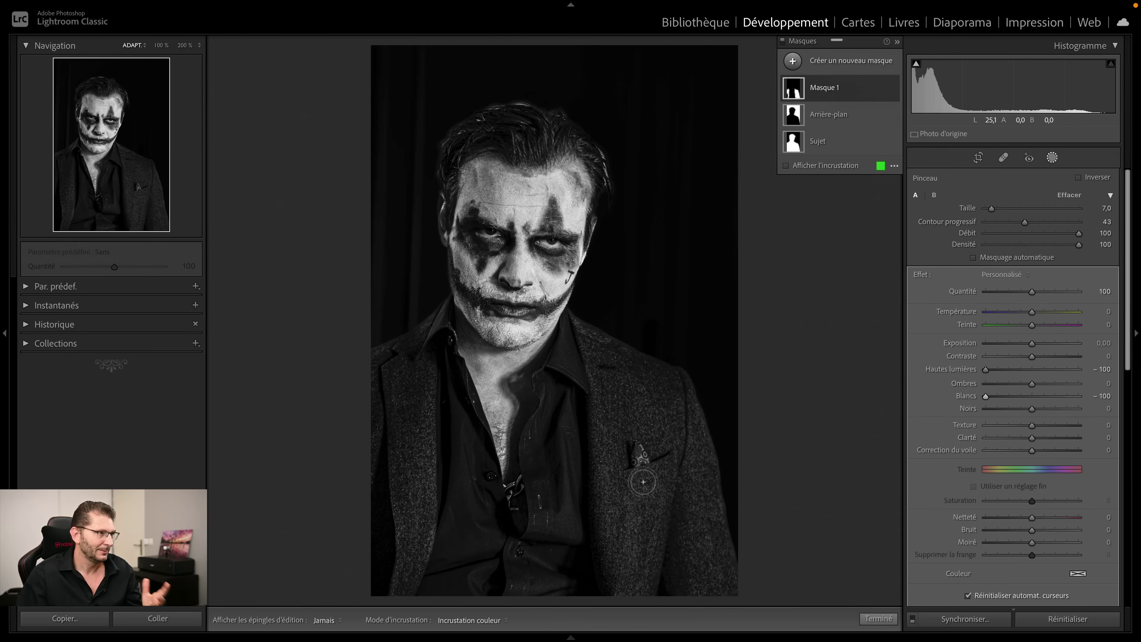
Step: Rename the jacket mask Masque 1 as costume
double_click(825, 89)
text(costume)
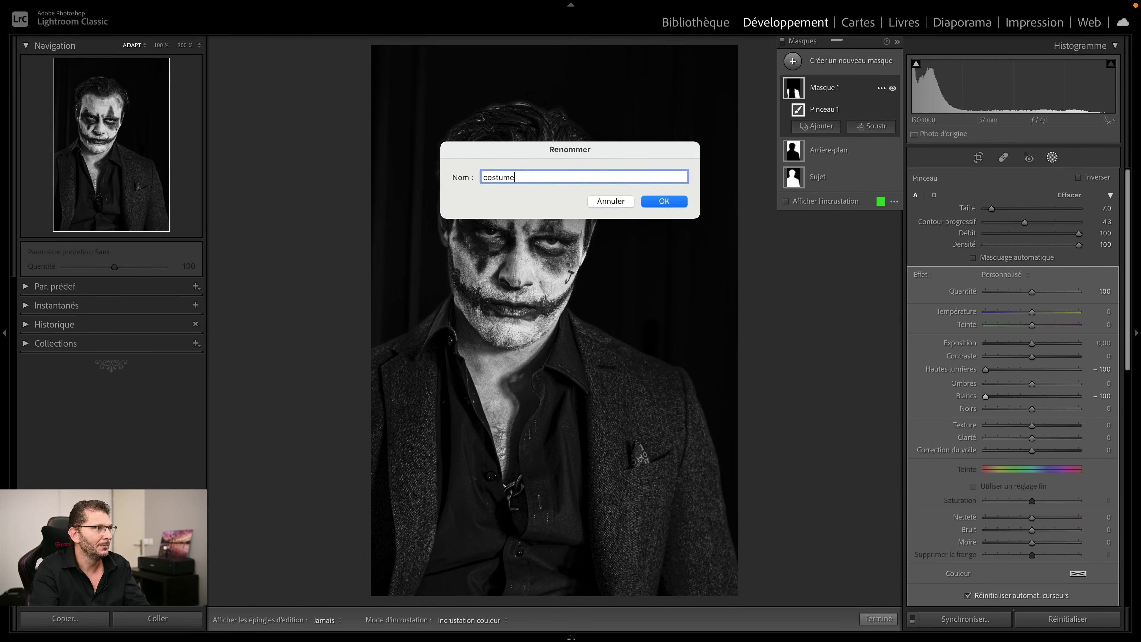
key(Return)
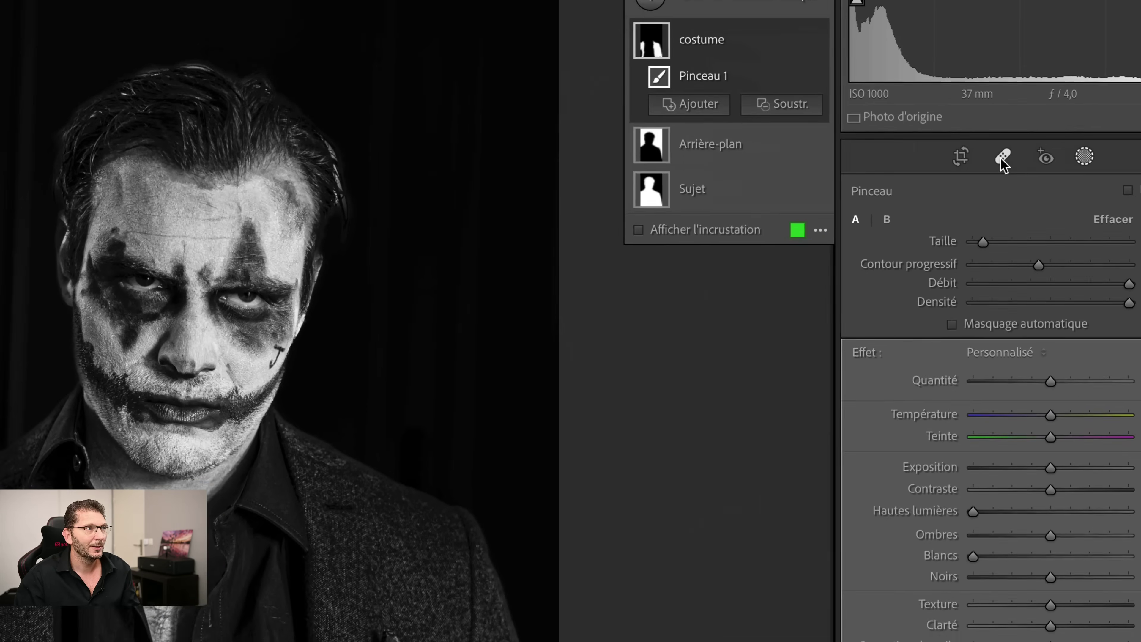
Step: Cover the pocket square on the jacket with a clone brush stroke (Dupliquer), using size 56, feather 50 and opacity 100
click(1003, 158)
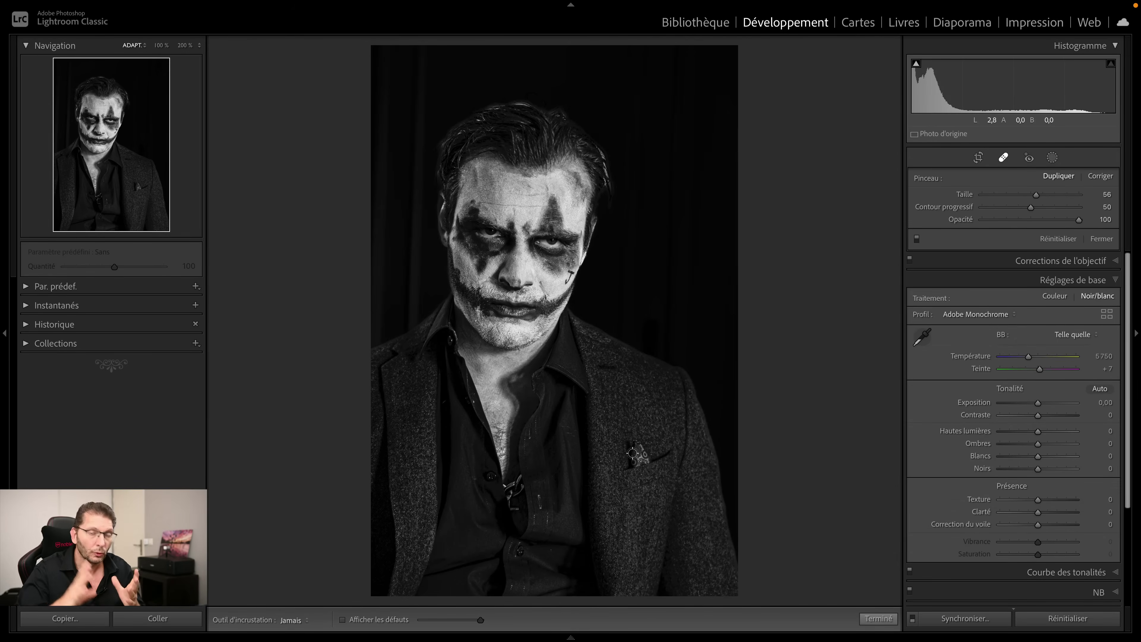
key(super)
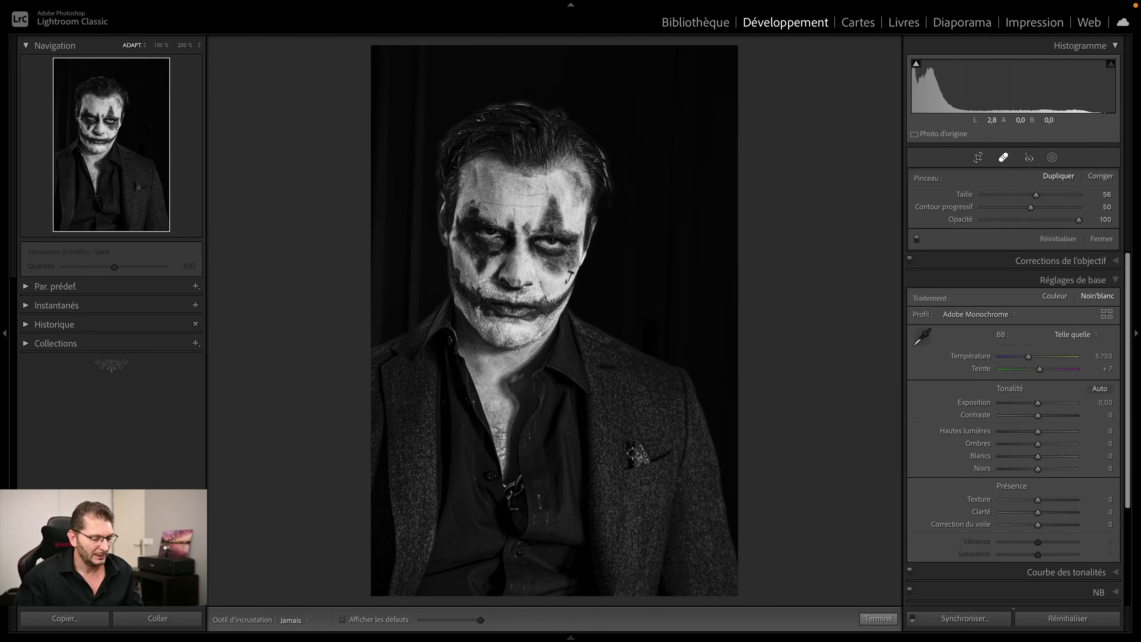
key(super+equal)
drag(633, 453, 573, 173)
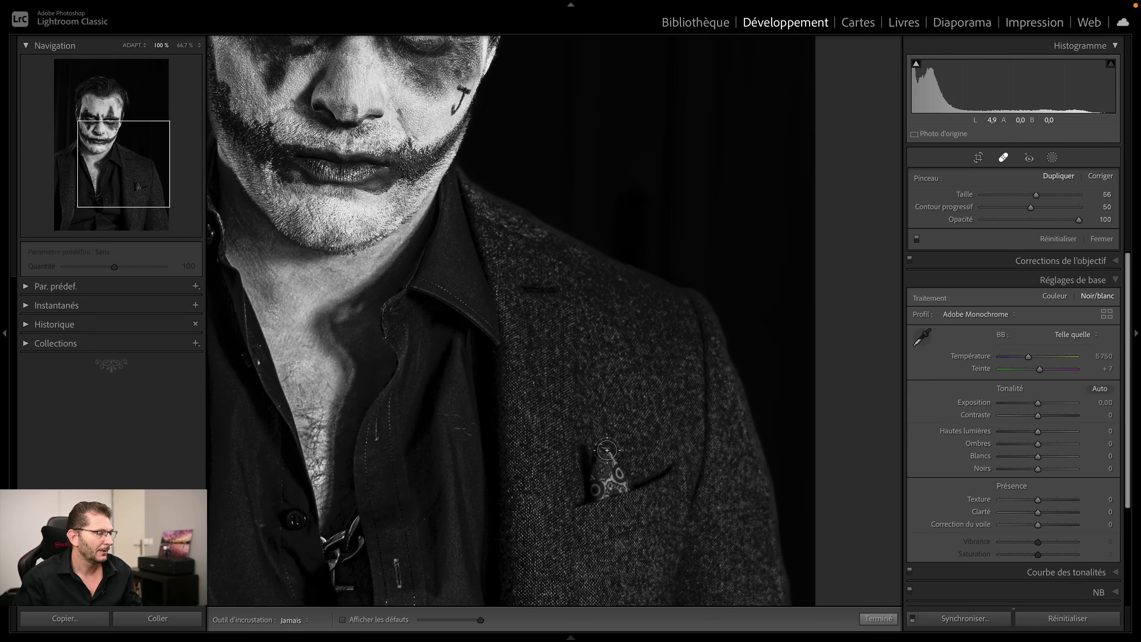
mouse_move(607, 451)
mouse_down()
mouse_move(615, 465)
mouse_move(600, 488)
mouse_move(612, 494)
mouse_move(675, 325)
mouse_move(671, 298)
mouse_up()
key(super+minus)
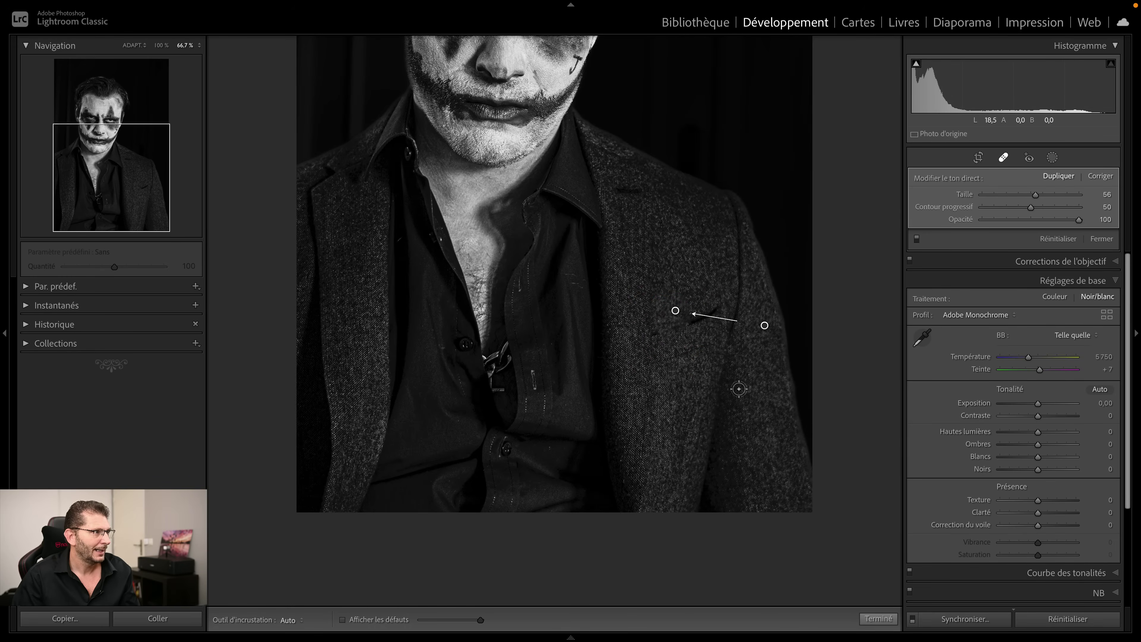
Step: Move the clone source onto the jacket fabric and pocket edge just beside the retouched spot, and hide the tool overlay
click(765, 327)
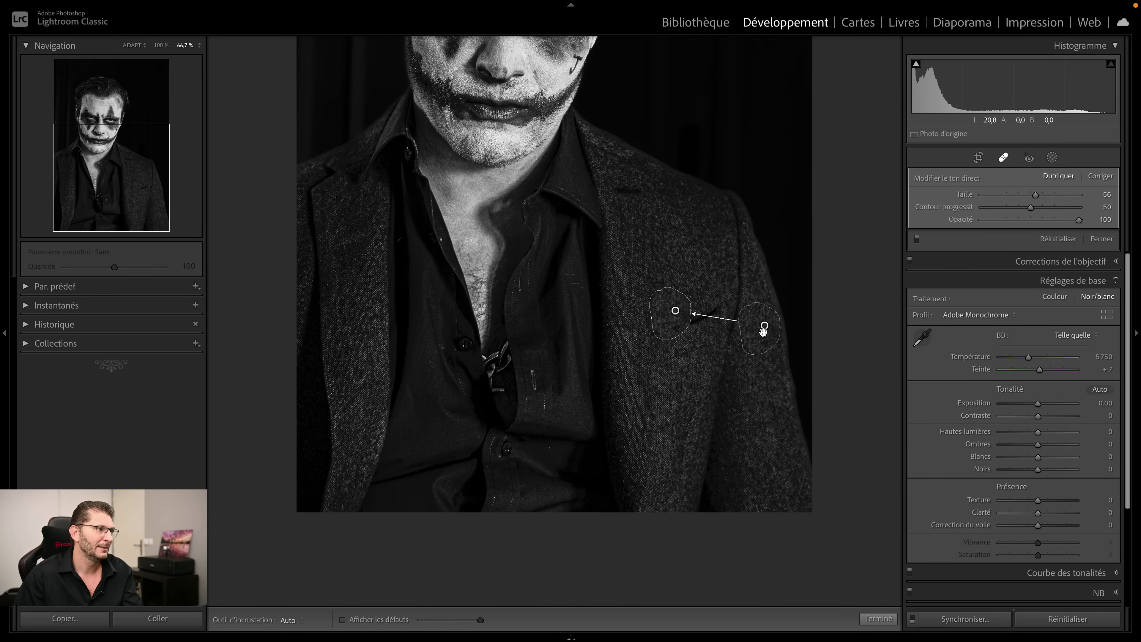
key(h)
key(h)
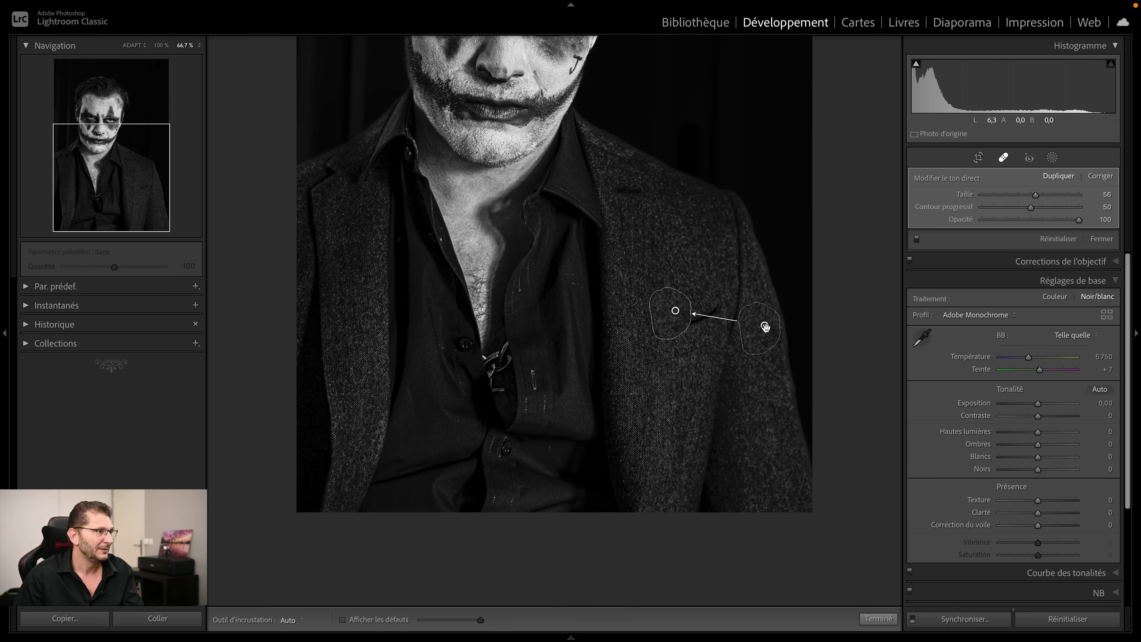
mouse_move(764, 326)
mouse_down()
mouse_move(712, 318)
mouse_move(701, 297)
mouse_move(683, 313)
mouse_move(712, 295)
mouse_up()
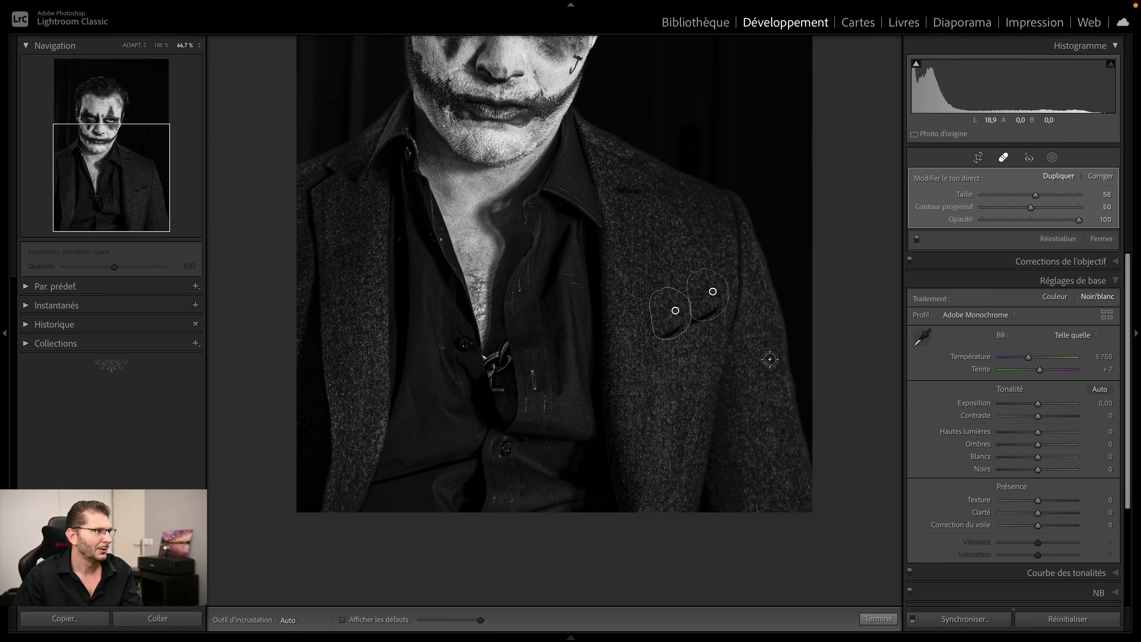
key(h)
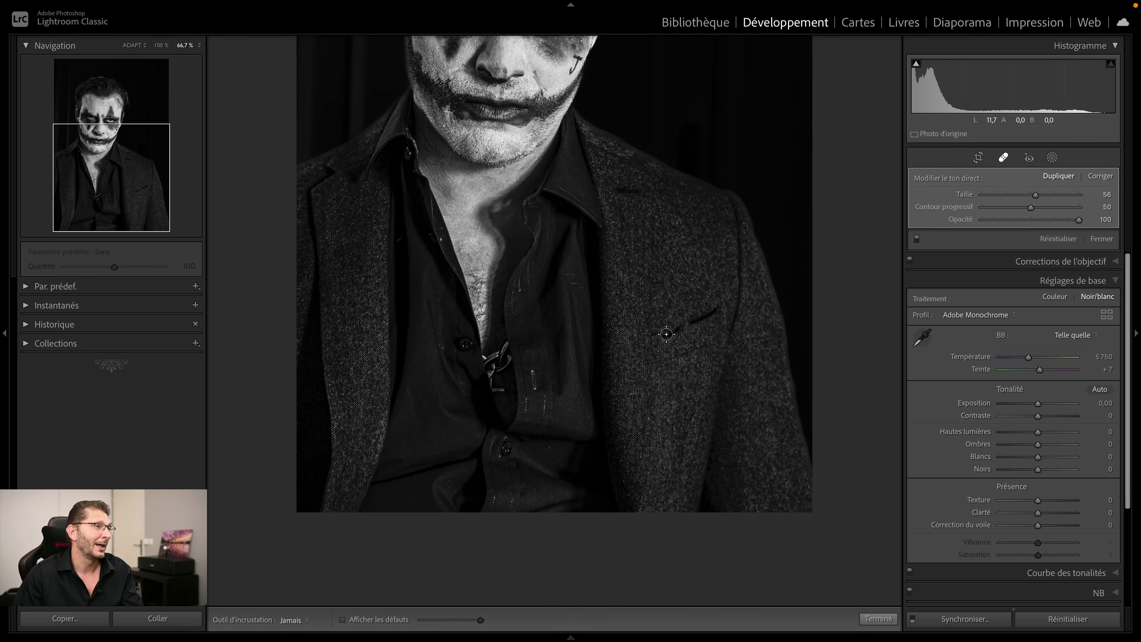
Step: Clone jacket fabric over the remaining pocket edge with two more brush strokes, and leave the retouch tool
drag(665, 334, 713, 311)
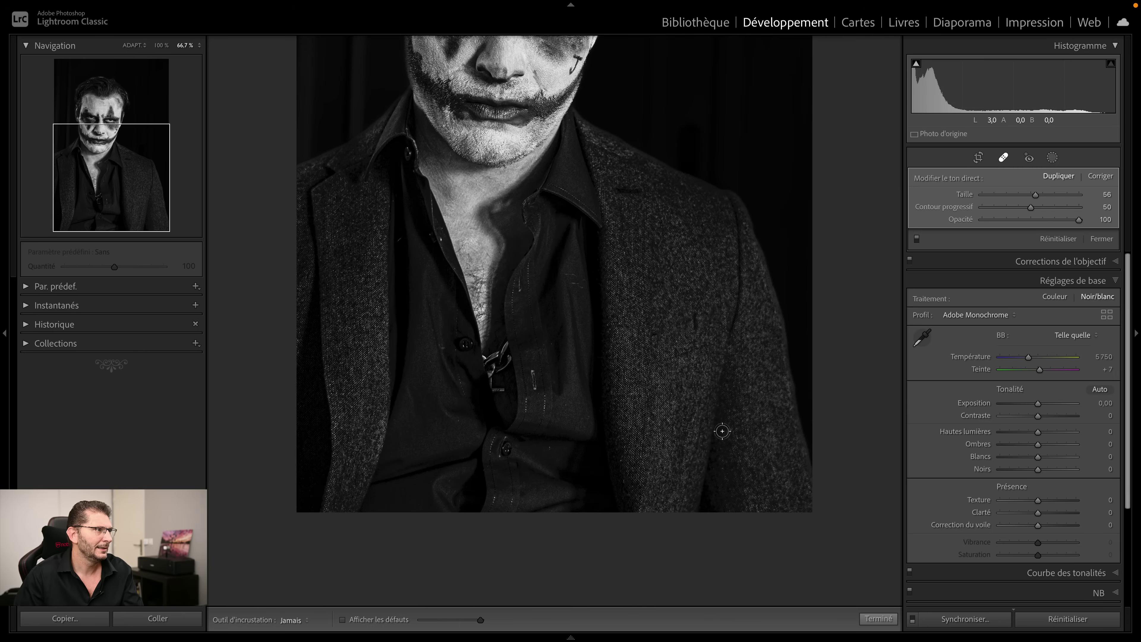
drag(693, 318, 694, 332)
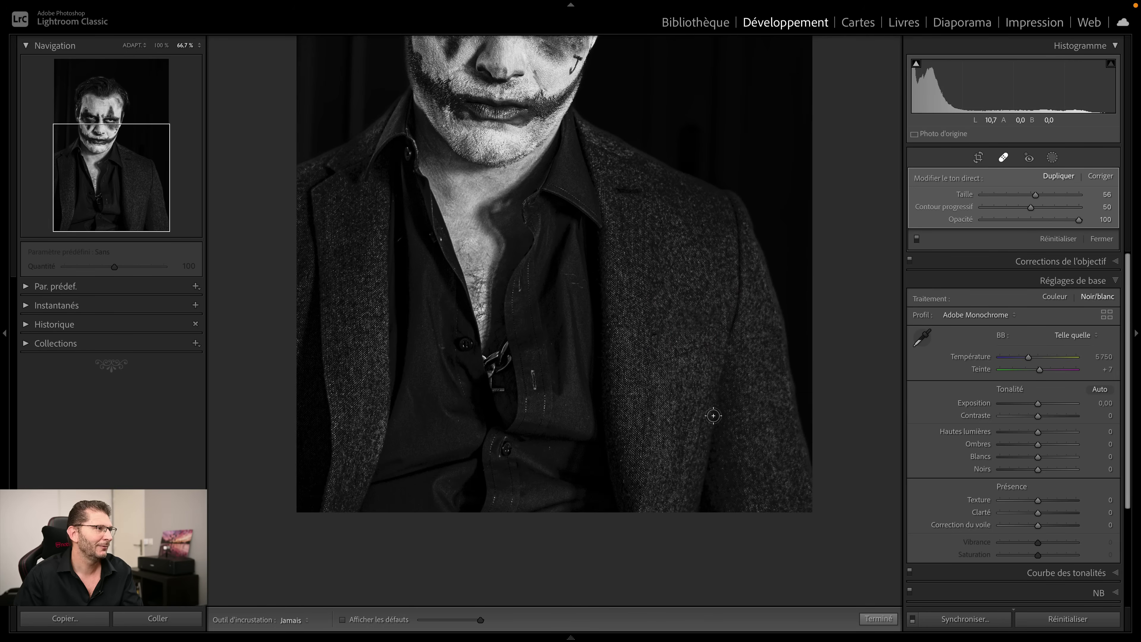
key(q)
click(707, 354)
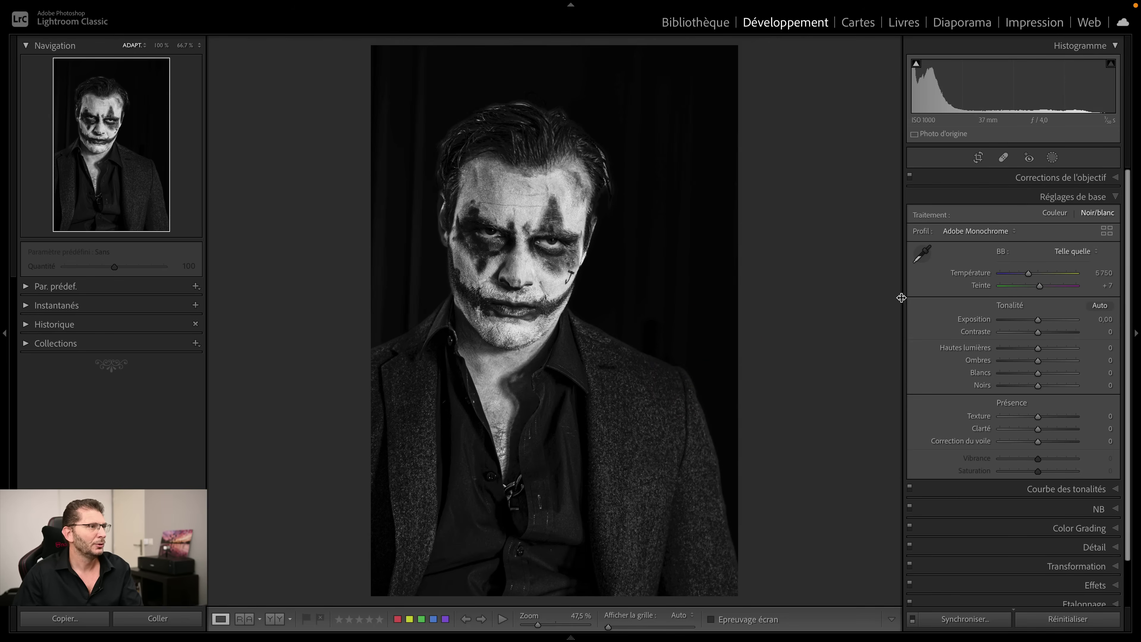
Step: Compare the portrait with the pocket square retouch hidden and shown, and close the retouch tool
click(1004, 157)
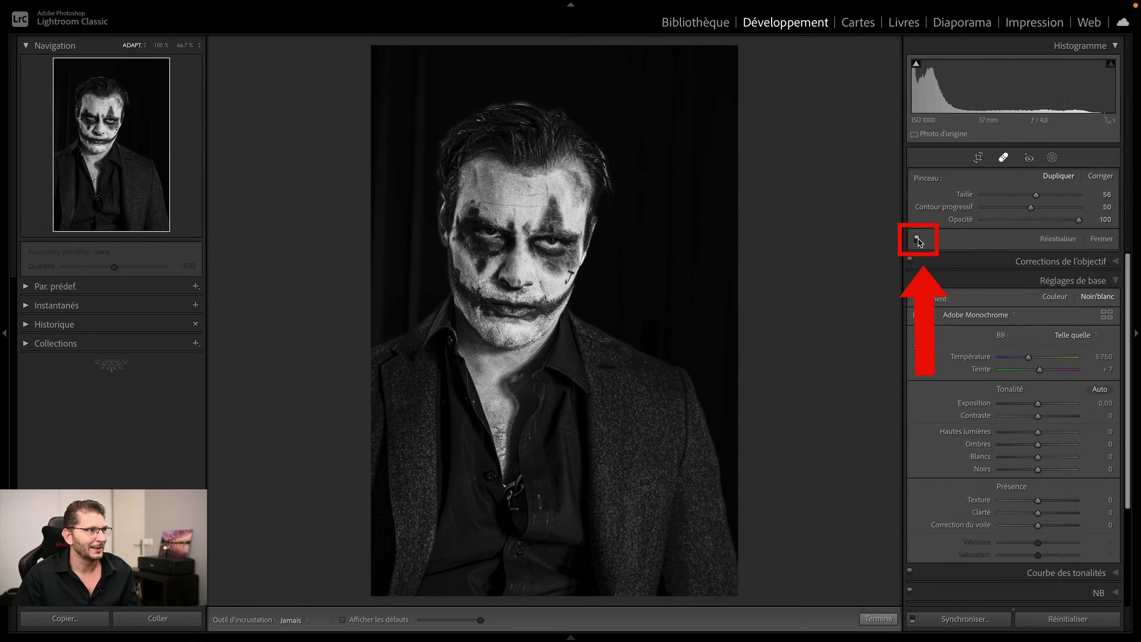
click(917, 240)
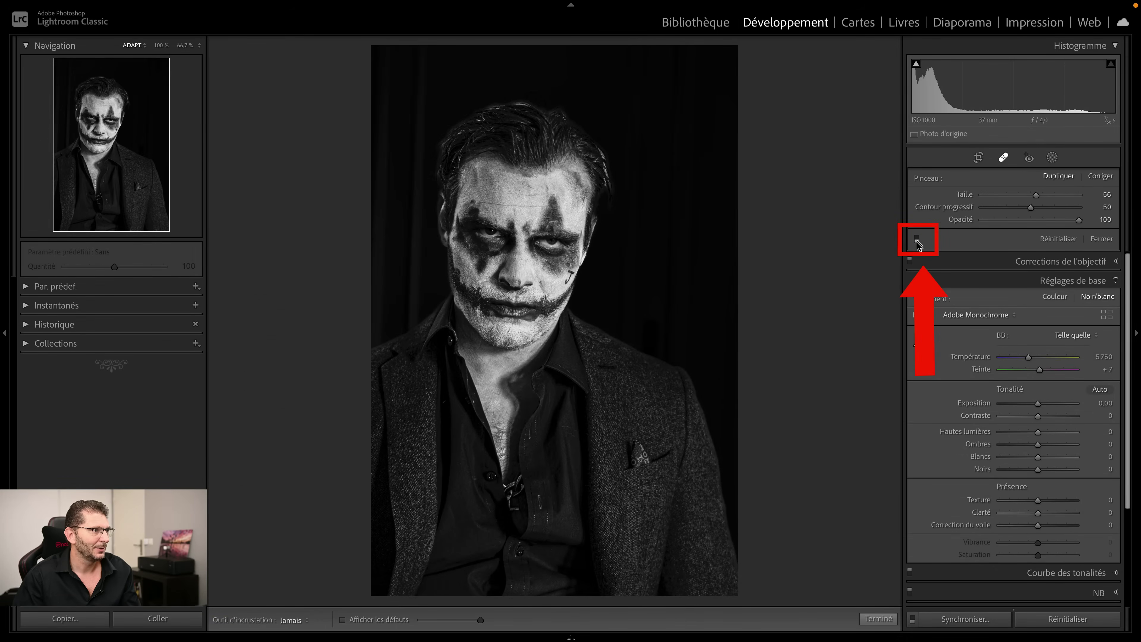
click(917, 240)
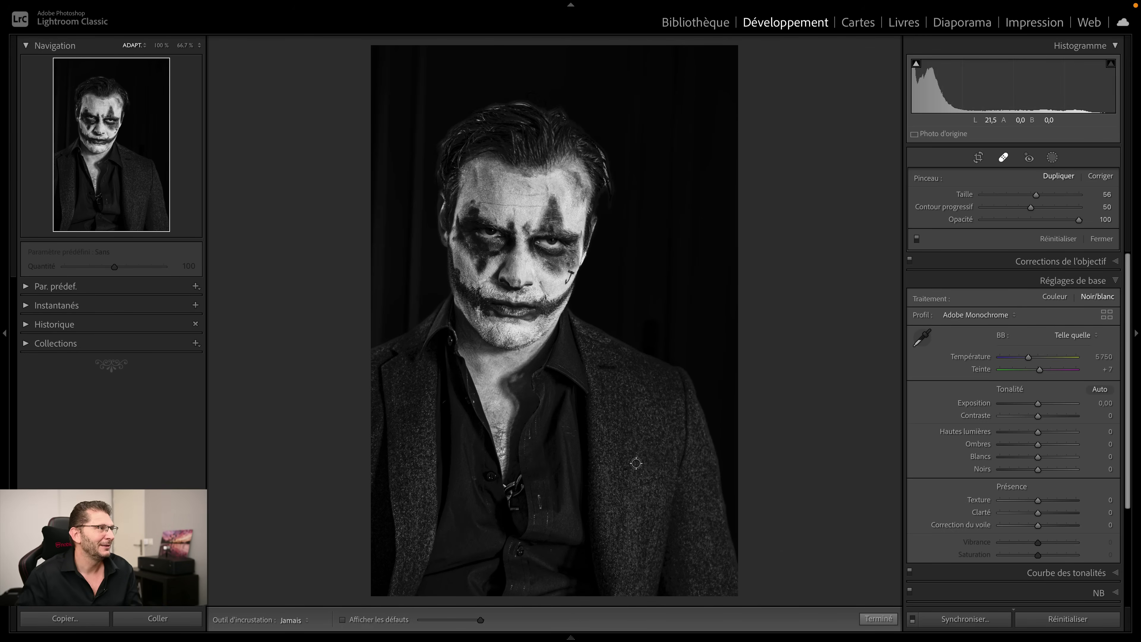
mouse_move(860, 633)
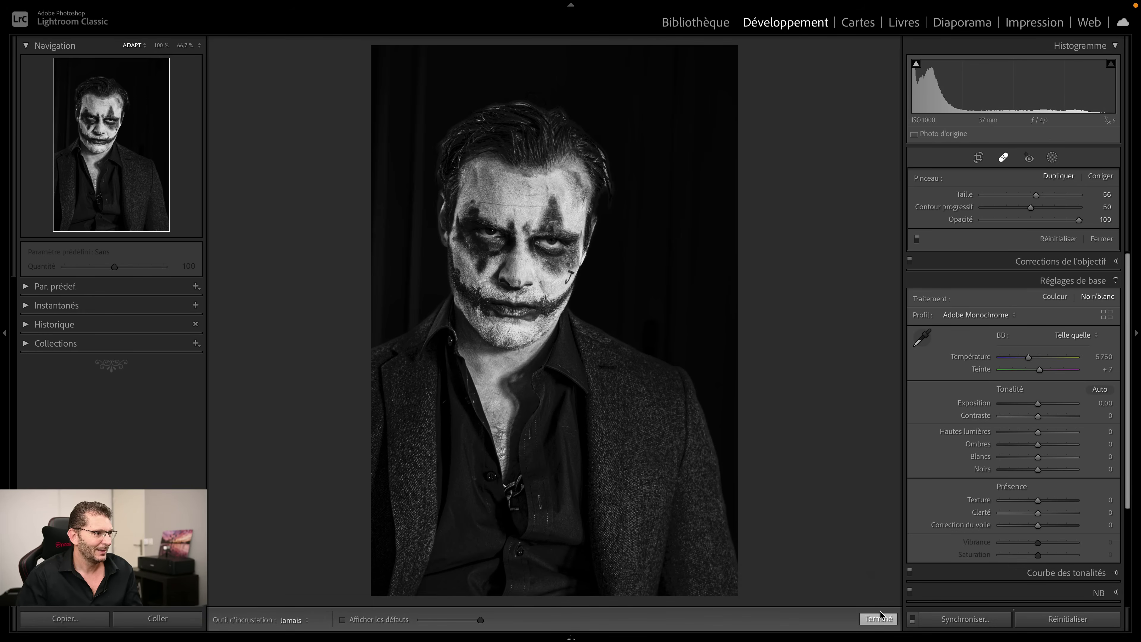
click(879, 619)
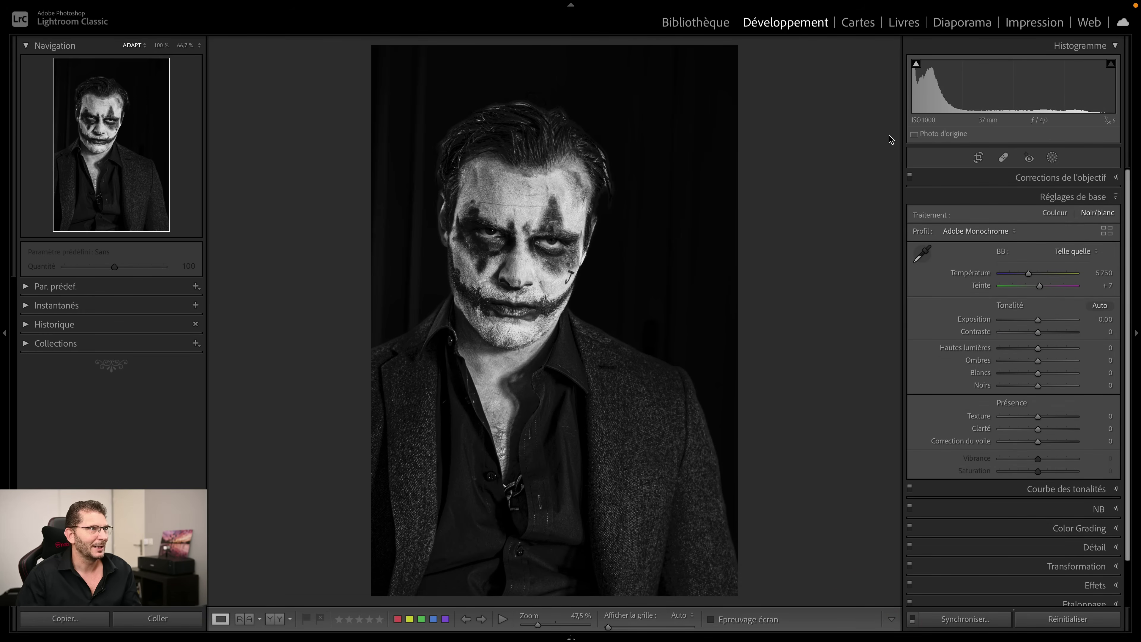
Step: Hide the costume, Arrière-plan and Sujet masks one by one, and show all three again to review their effects
click(1052, 157)
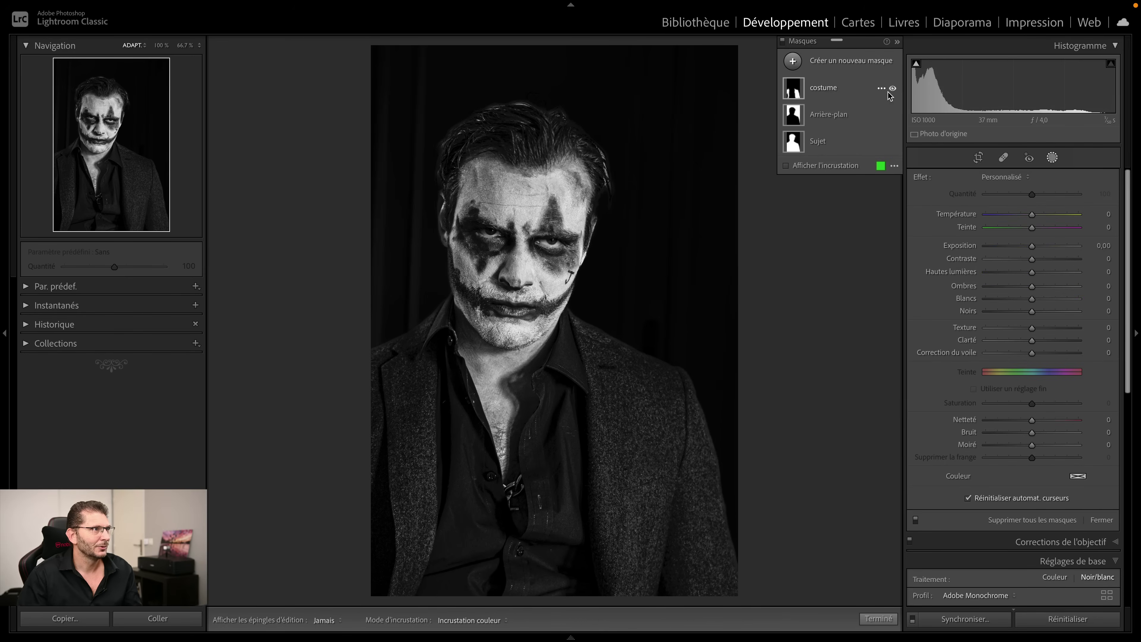
click(893, 89)
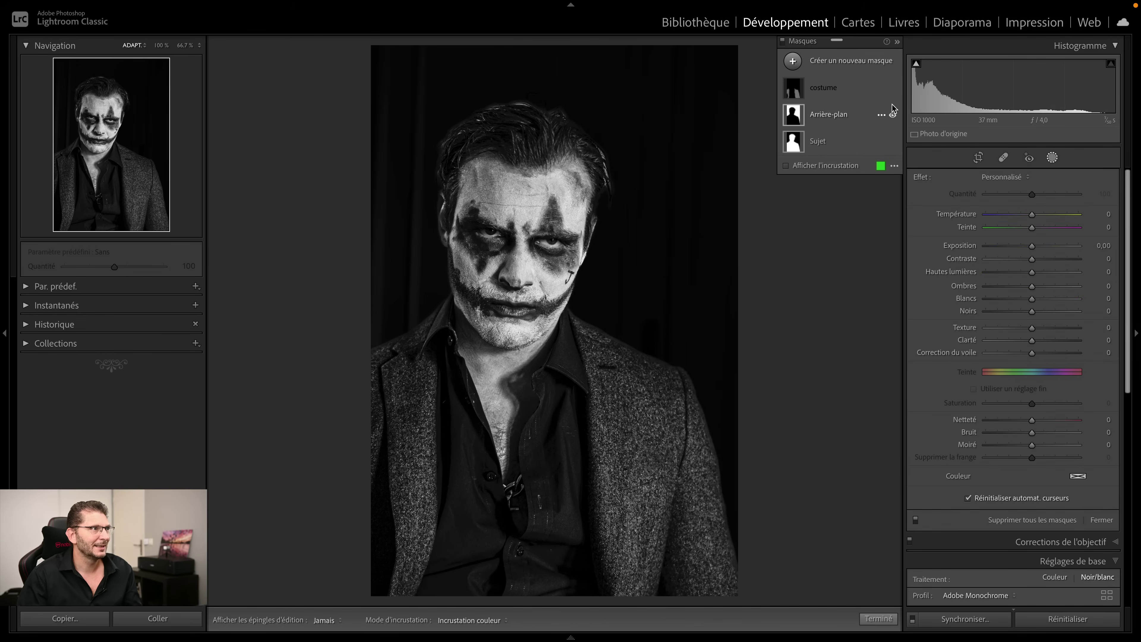
click(892, 115)
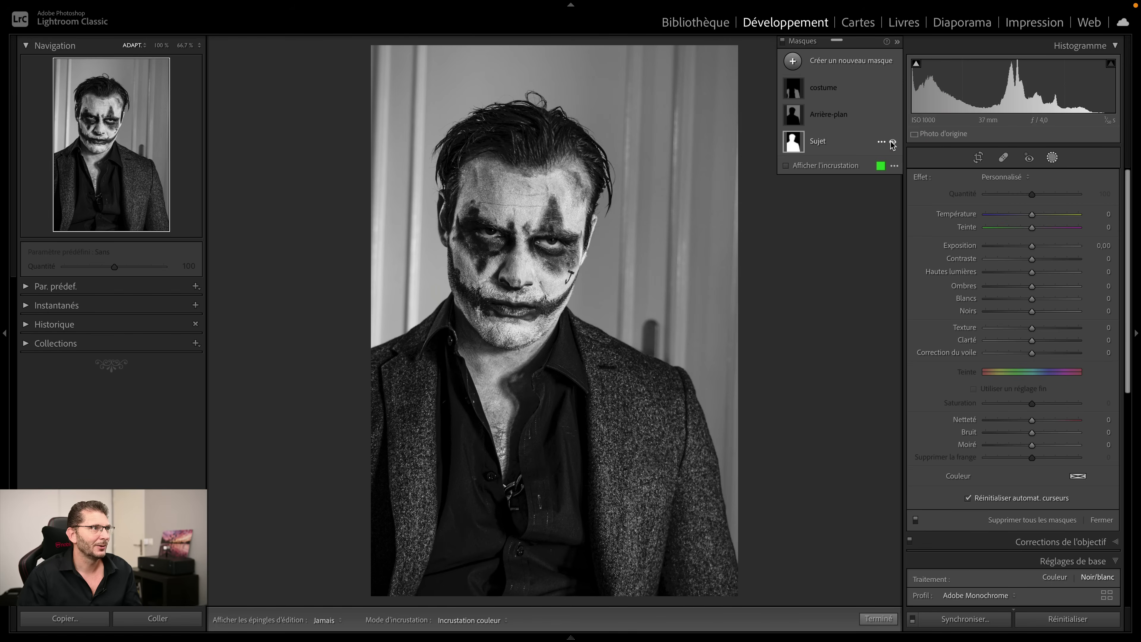
click(892, 143)
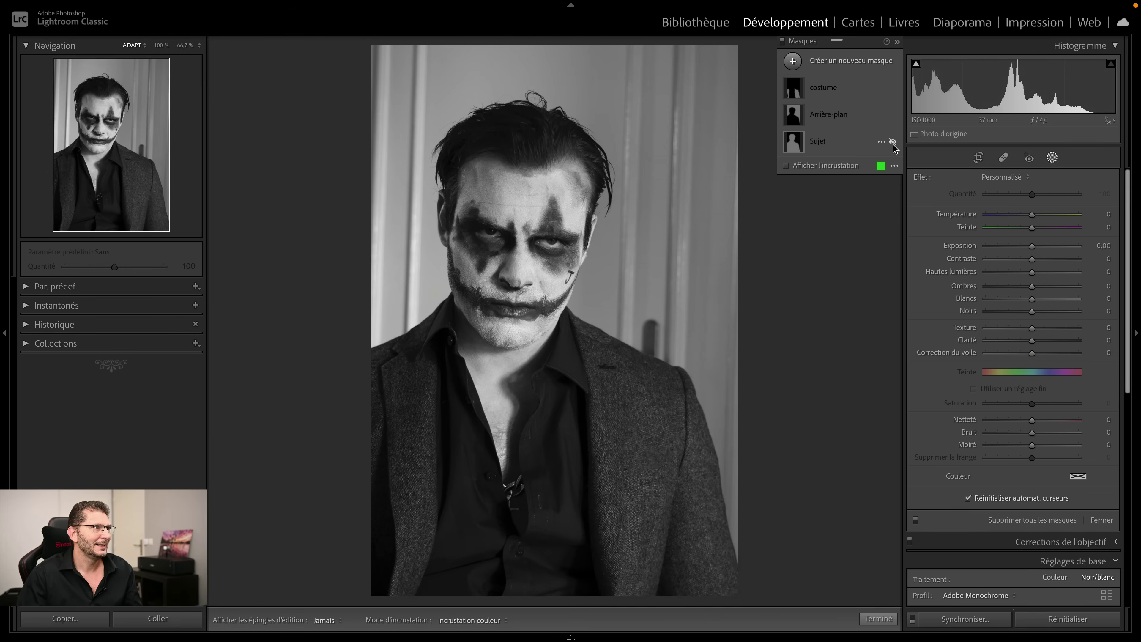
click(893, 145)
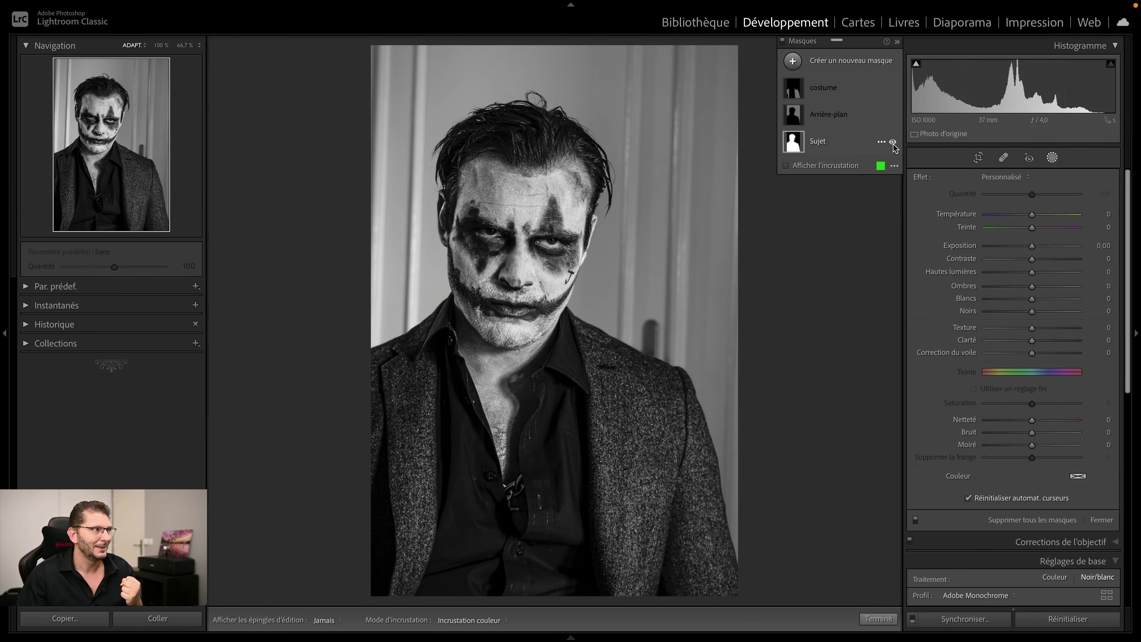
click(892, 115)
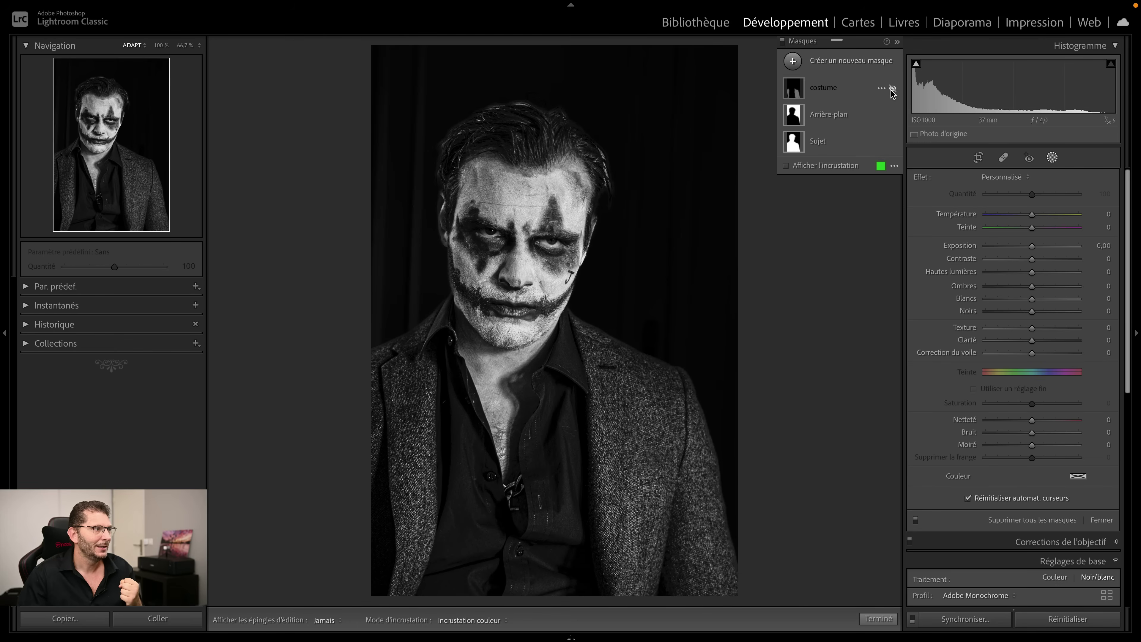
click(892, 89)
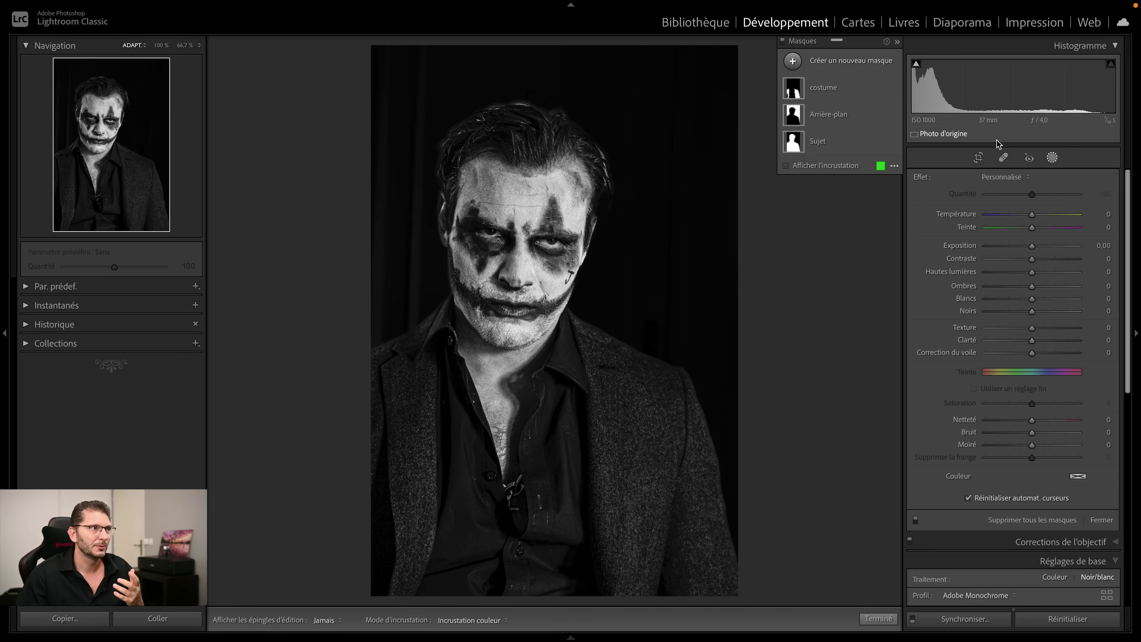
Step: Revisit the pocket retouch, and compare the jacket with the costume mask hidden and shown
click(1003, 157)
click(917, 239)
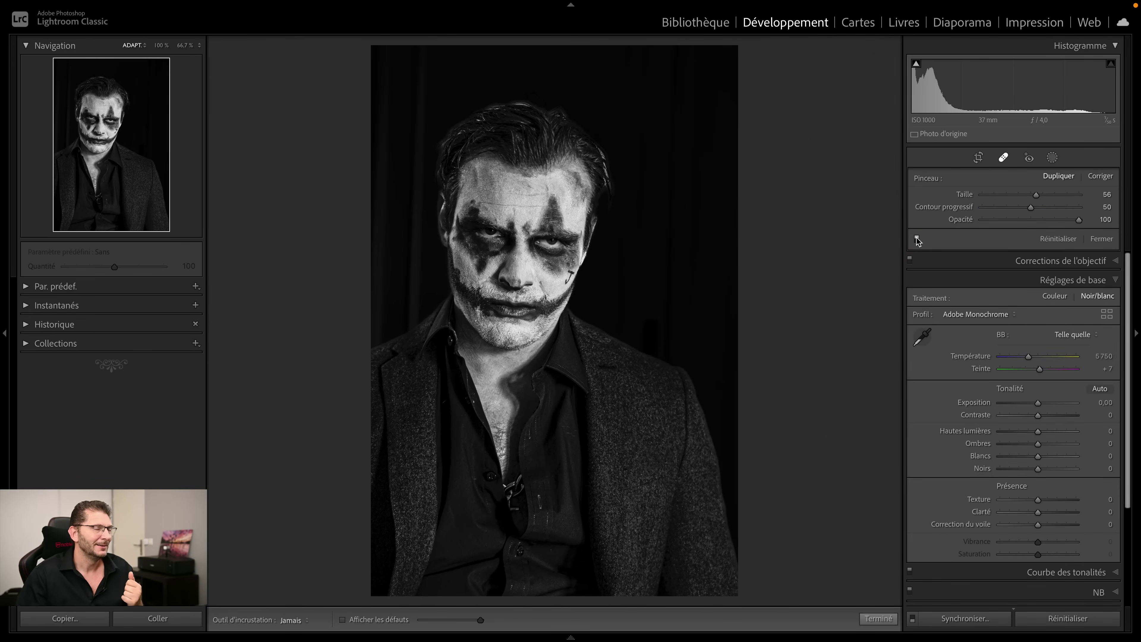
key(shift+w)
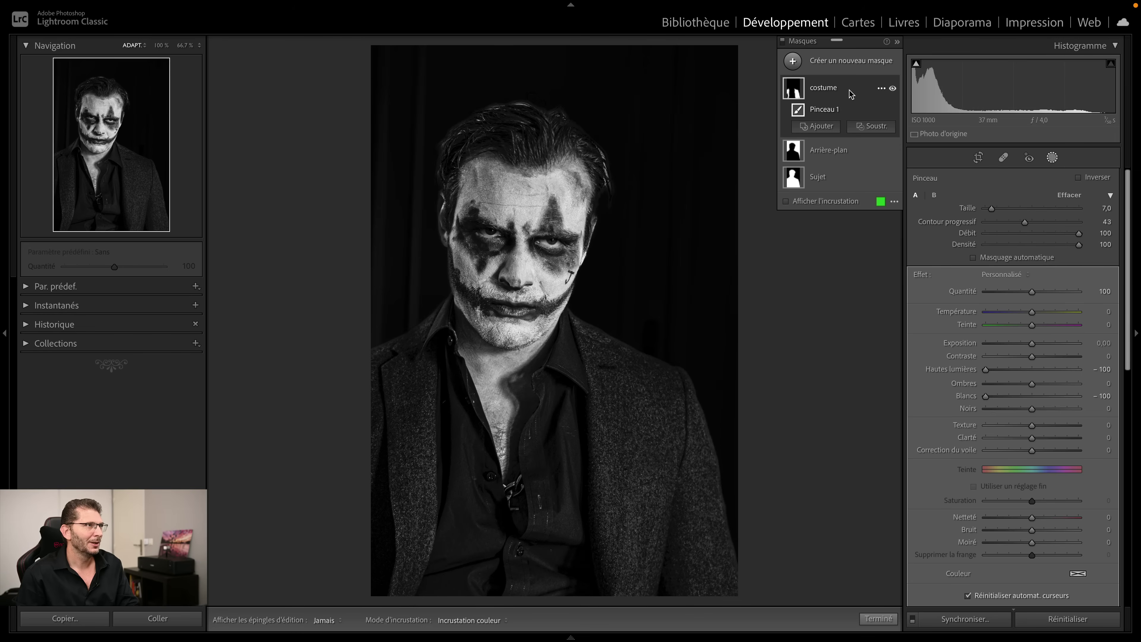
click(893, 88)
click(892, 88)
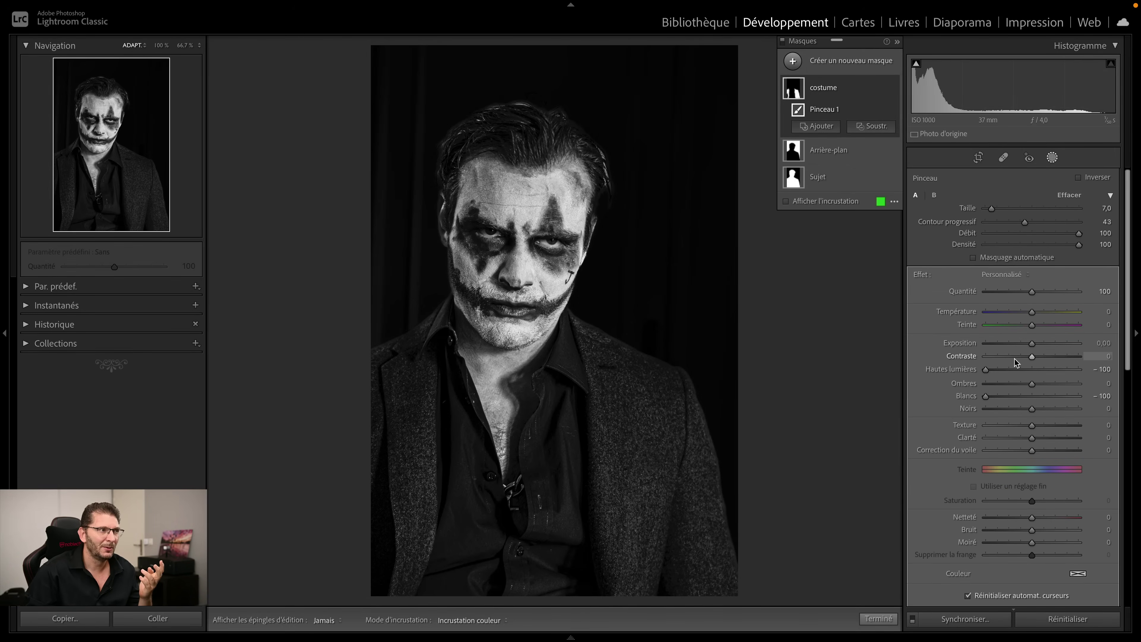
Step: Try lowering the costume mask's Exposition to -4.00, and undo the change
drag(1032, 343, 949, 347)
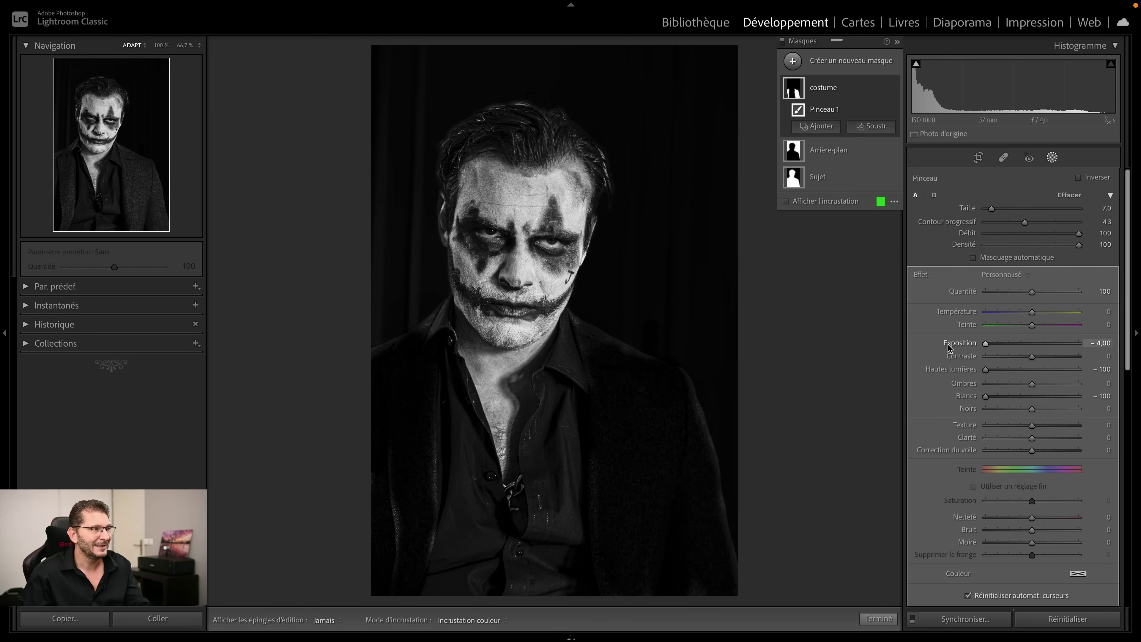
key(super+z)
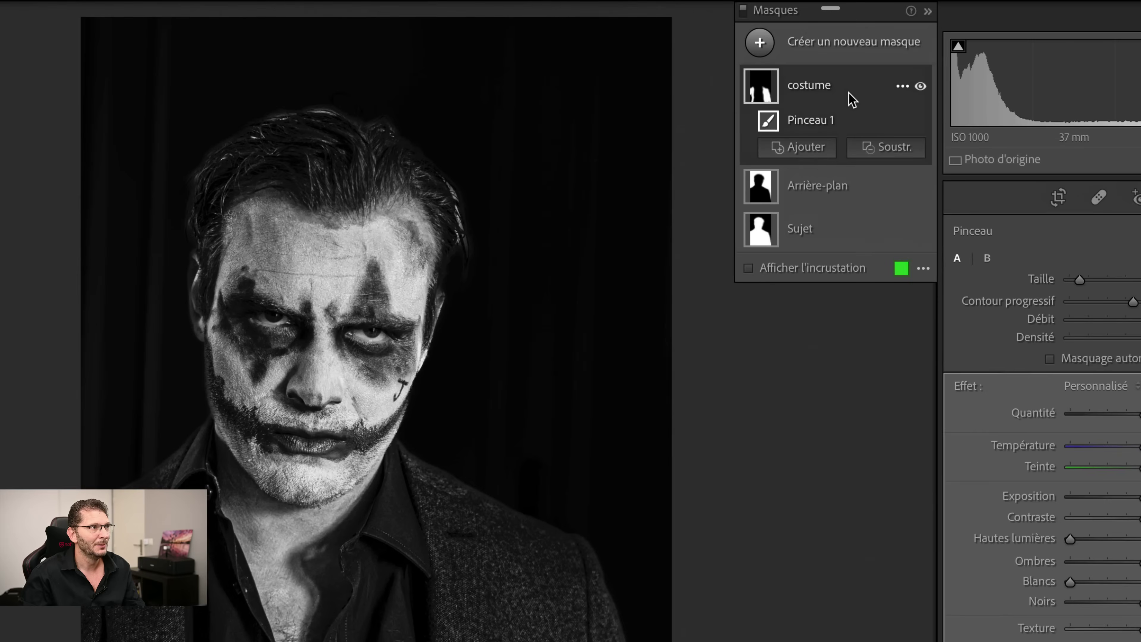
Step: Duplicate the costume mask to double its darkening effect, and compare the jacket with the copy hidden and shown
click(903, 86)
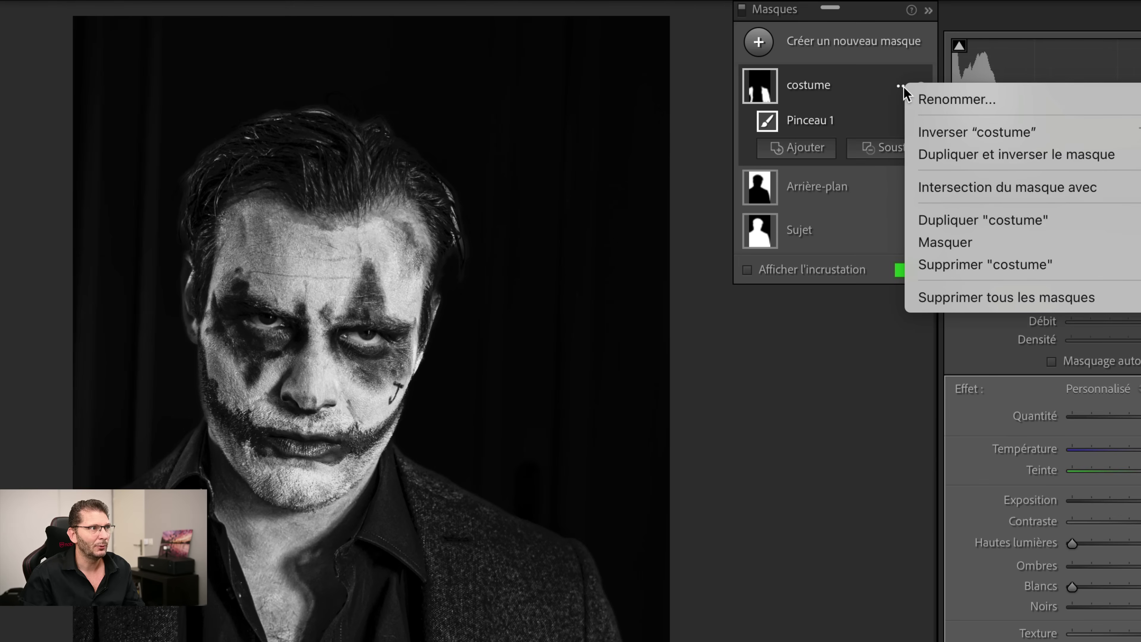
click(925, 221)
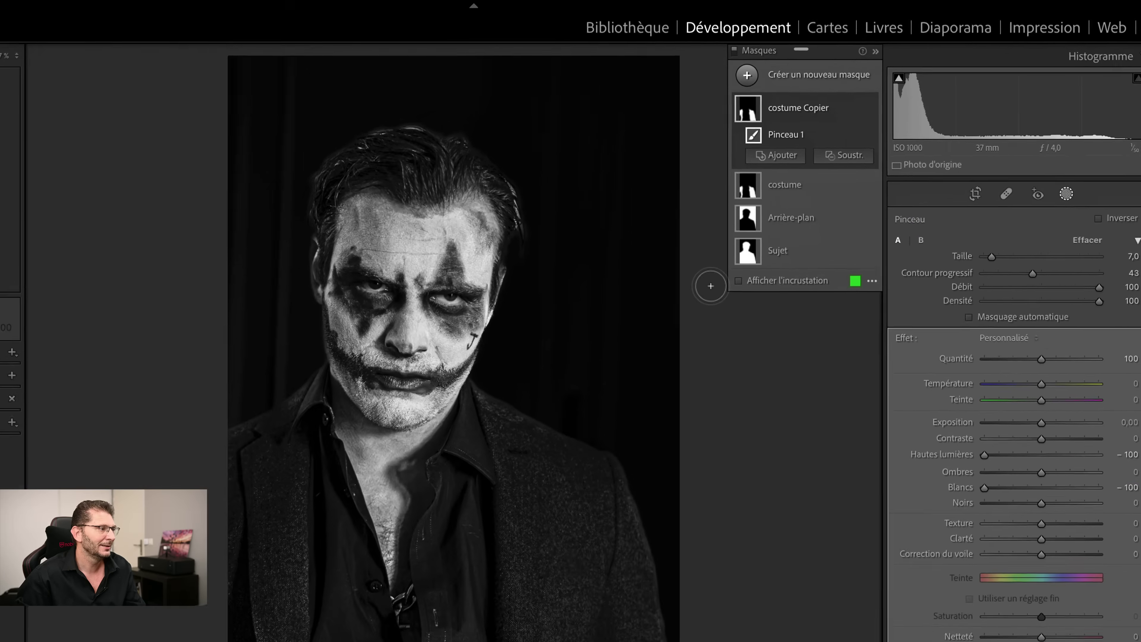
click(869, 111)
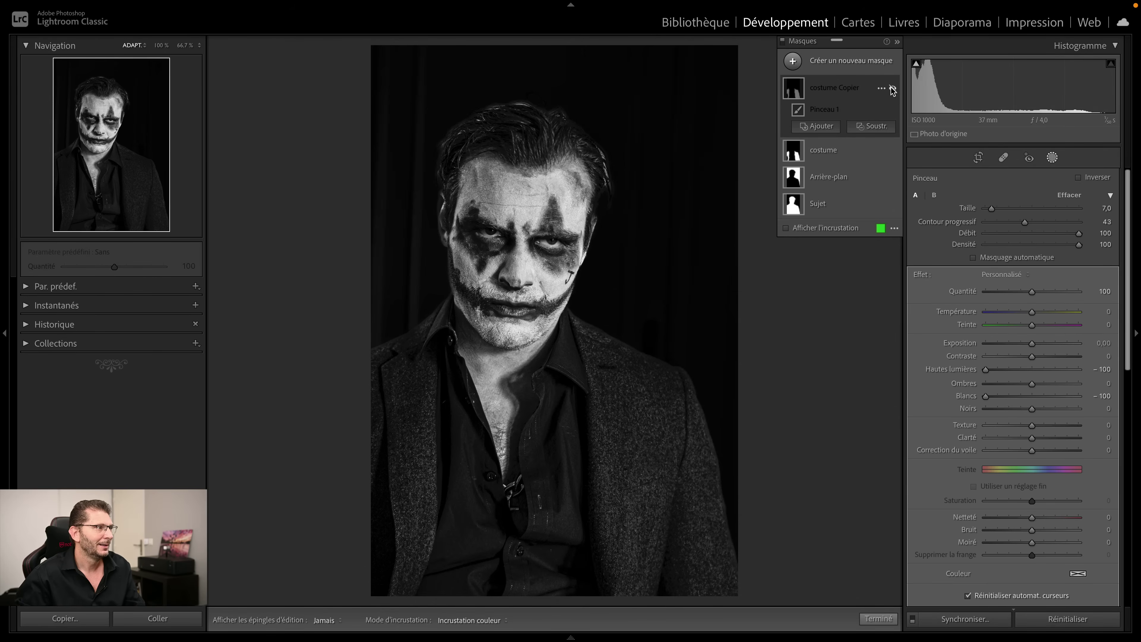
click(892, 88)
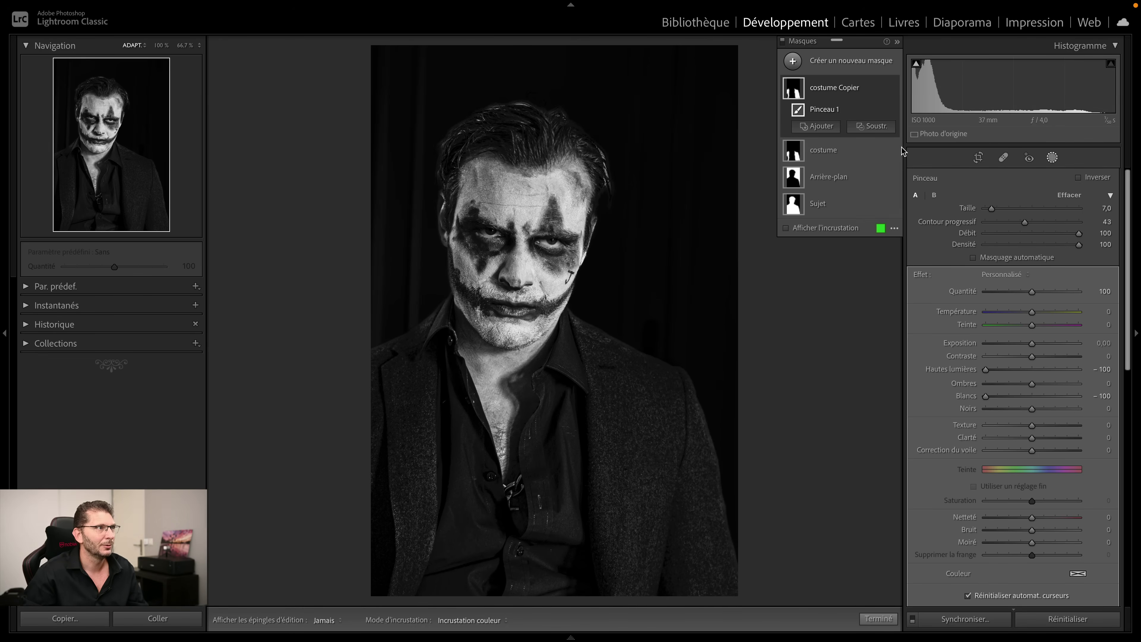
Step: Hide both costume masks, and show them again one at a time to compare how the jacket darkens
click(892, 88)
click(893, 151)
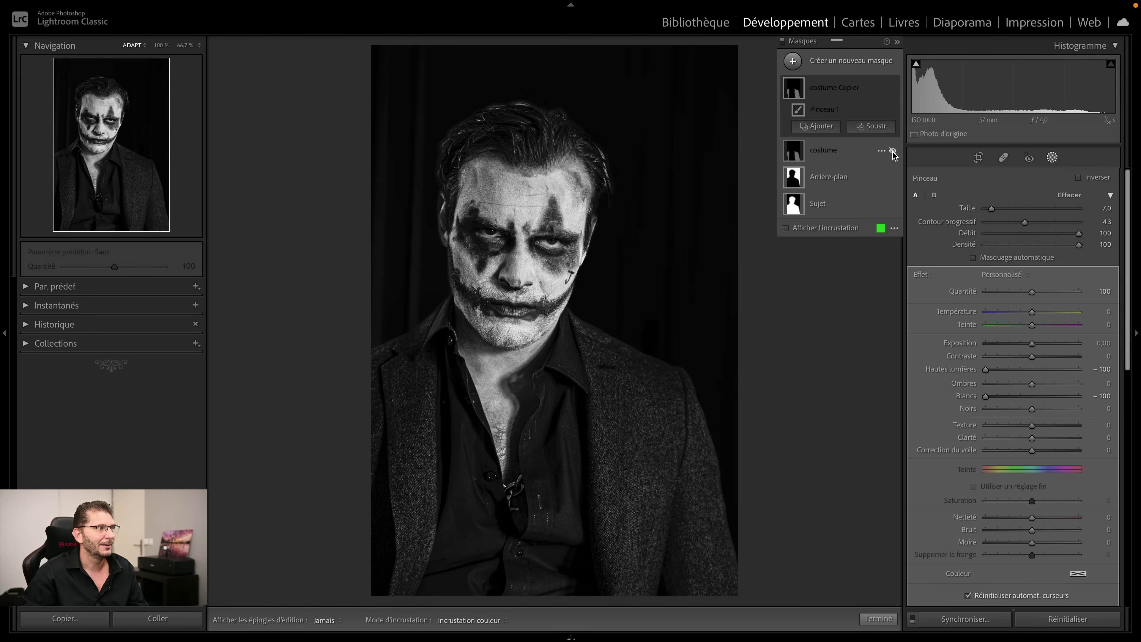
click(892, 151)
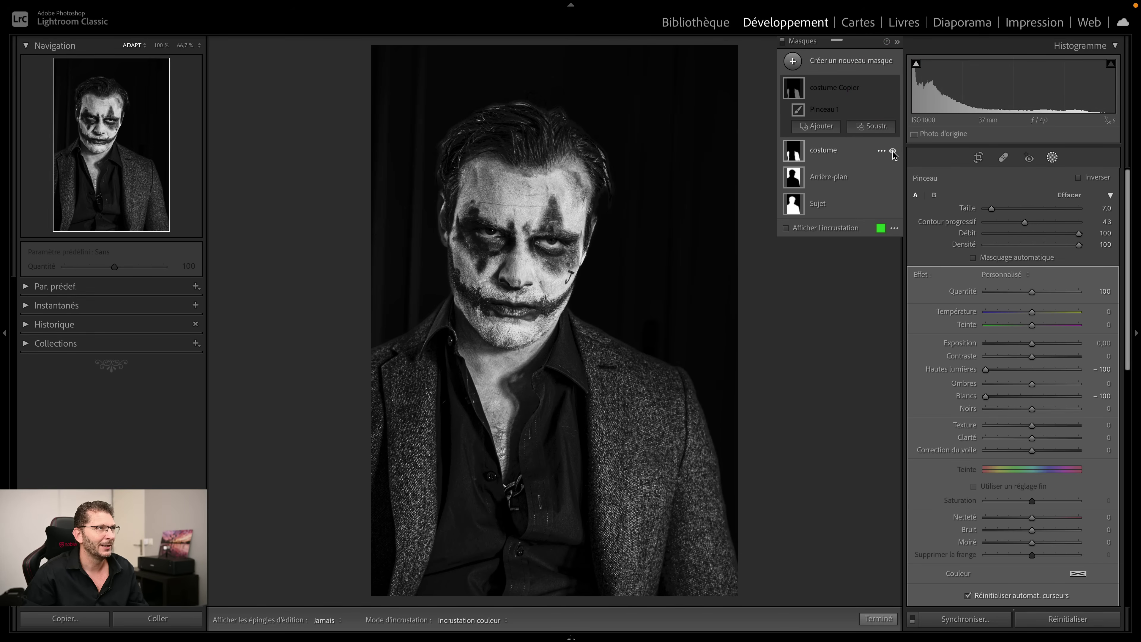
click(893, 88)
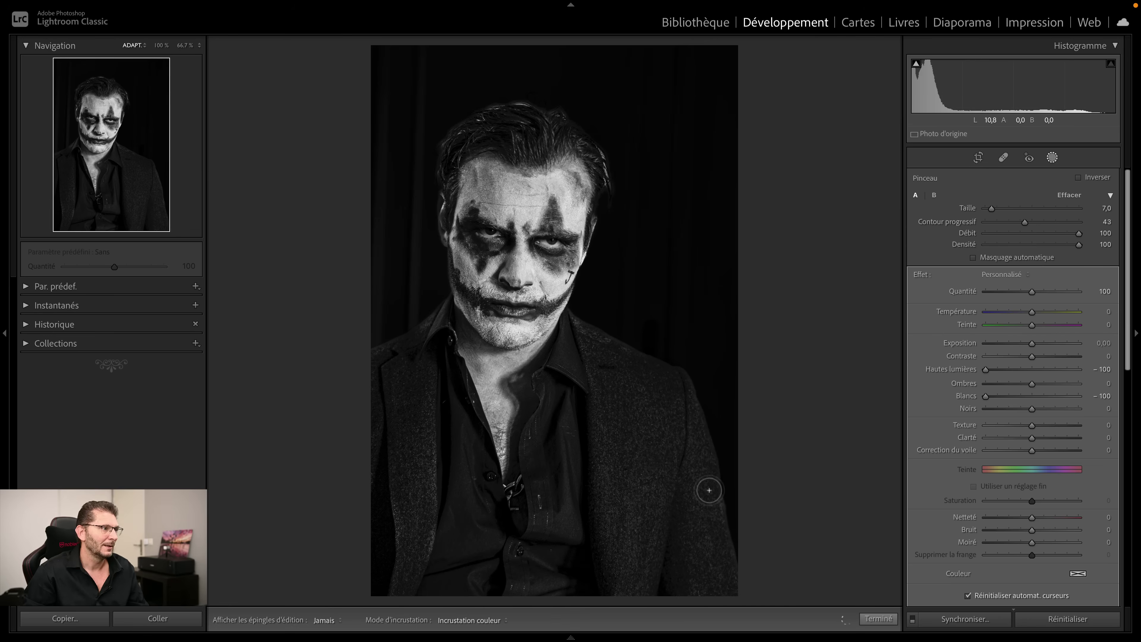
click(713, 503)
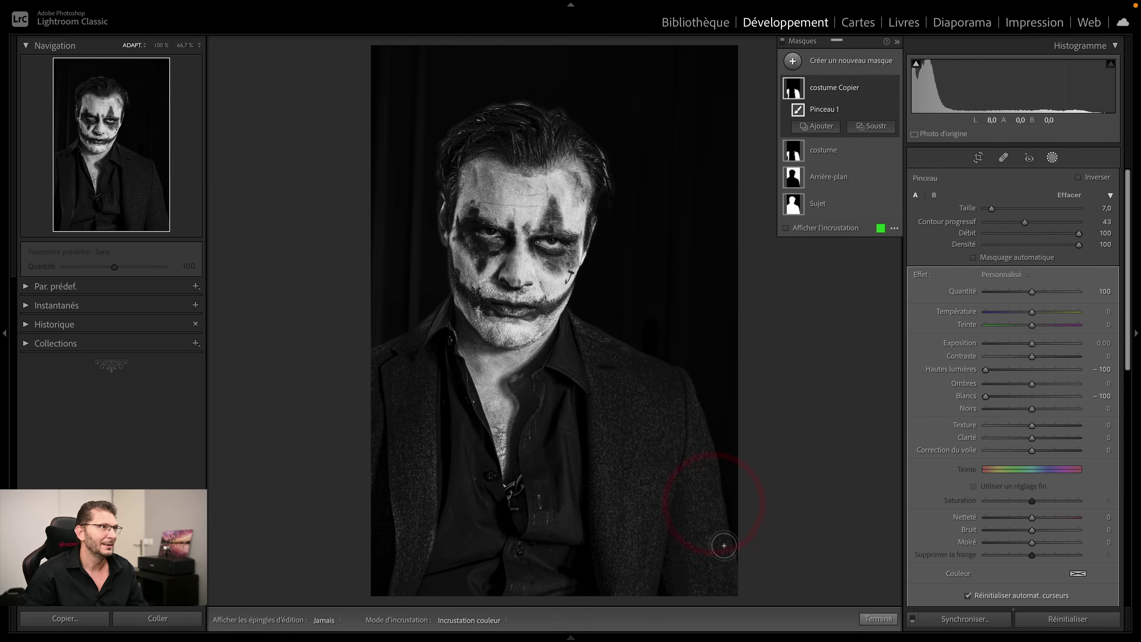
drag(724, 546, 726, 559)
mouse_move(422, 539)
mouse_down()
mouse_move(433, 522)
mouse_move(407, 566)
mouse_move(400, 505)
mouse_move(428, 507)
mouse_move(429, 520)
mouse_up()
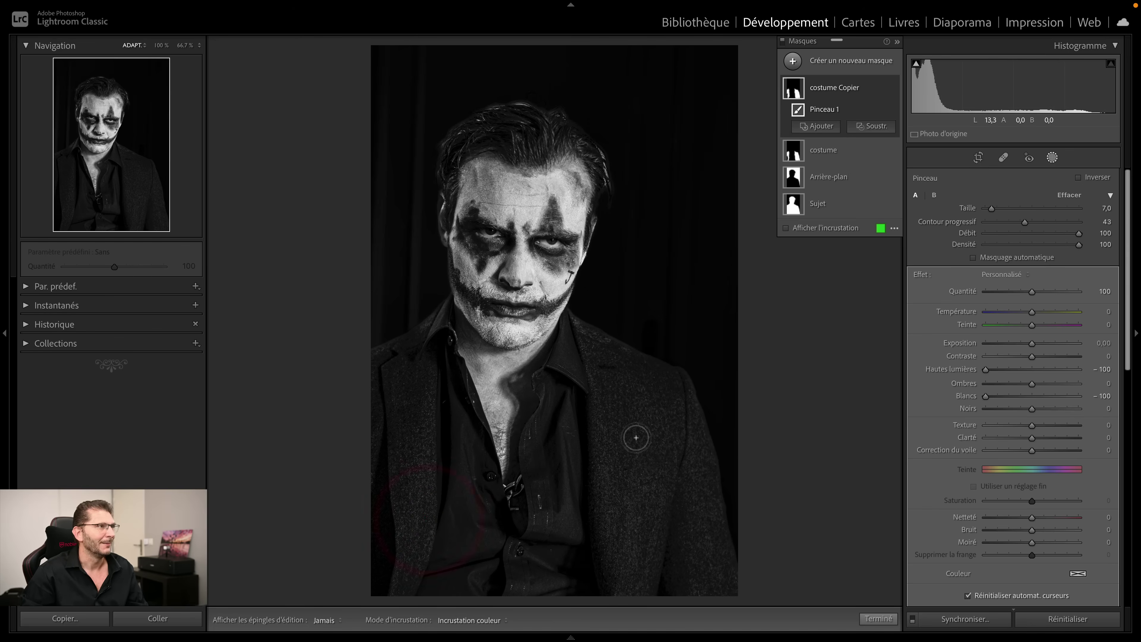
Step: Create a new brush mask for burning in shadows on the face, with the brush's Débit set to 32
click(846, 87)
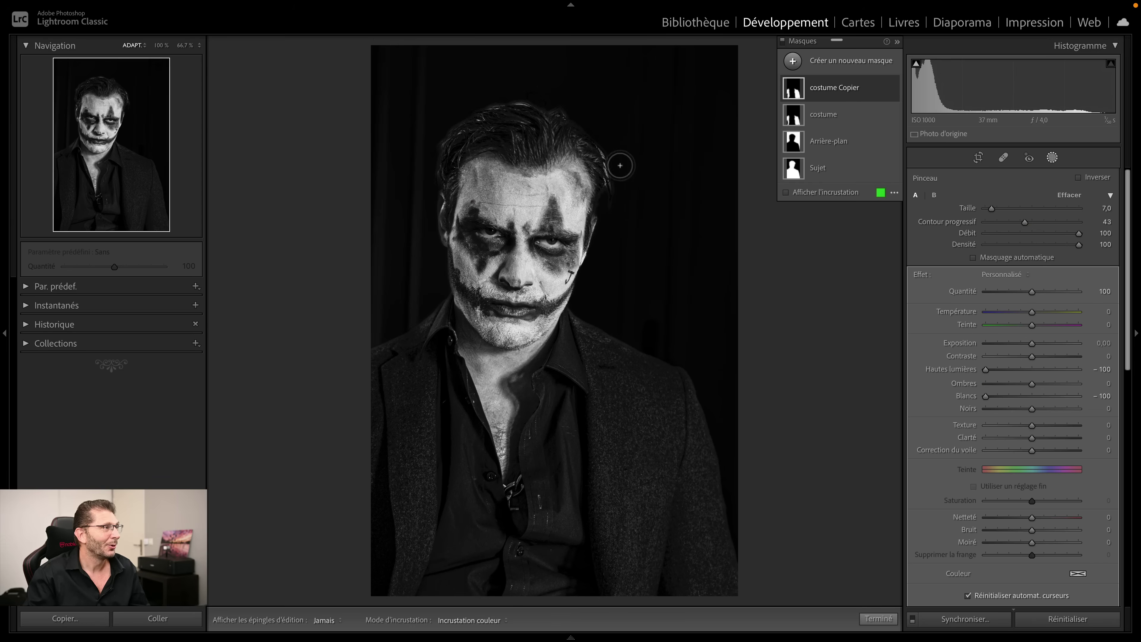
key(z)
key(space)
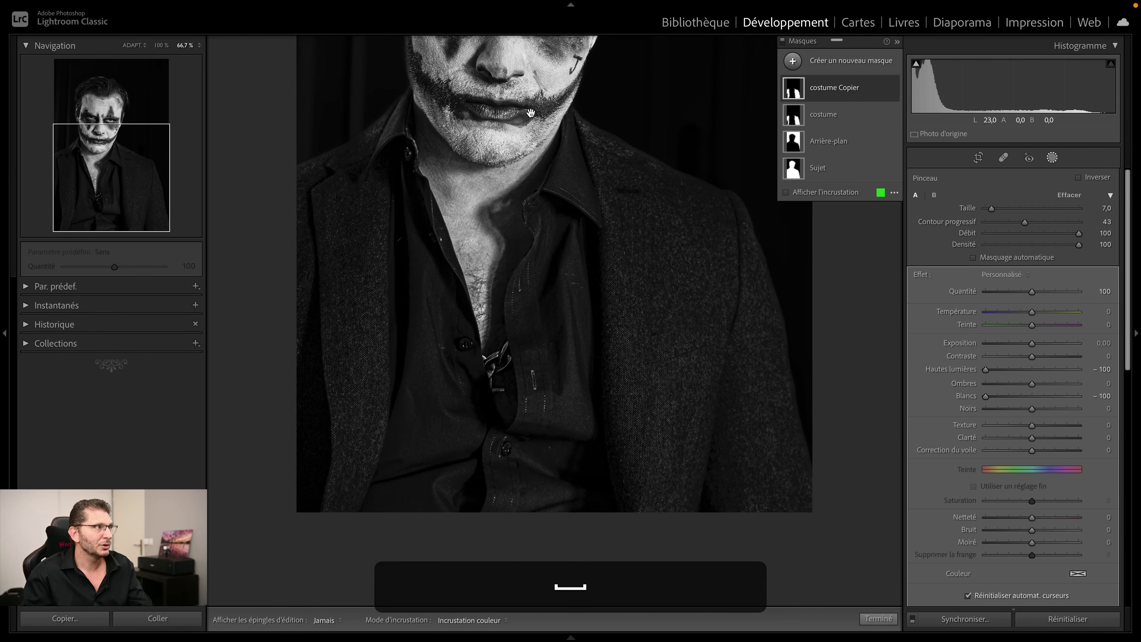
drag(598, 202, 554, 383)
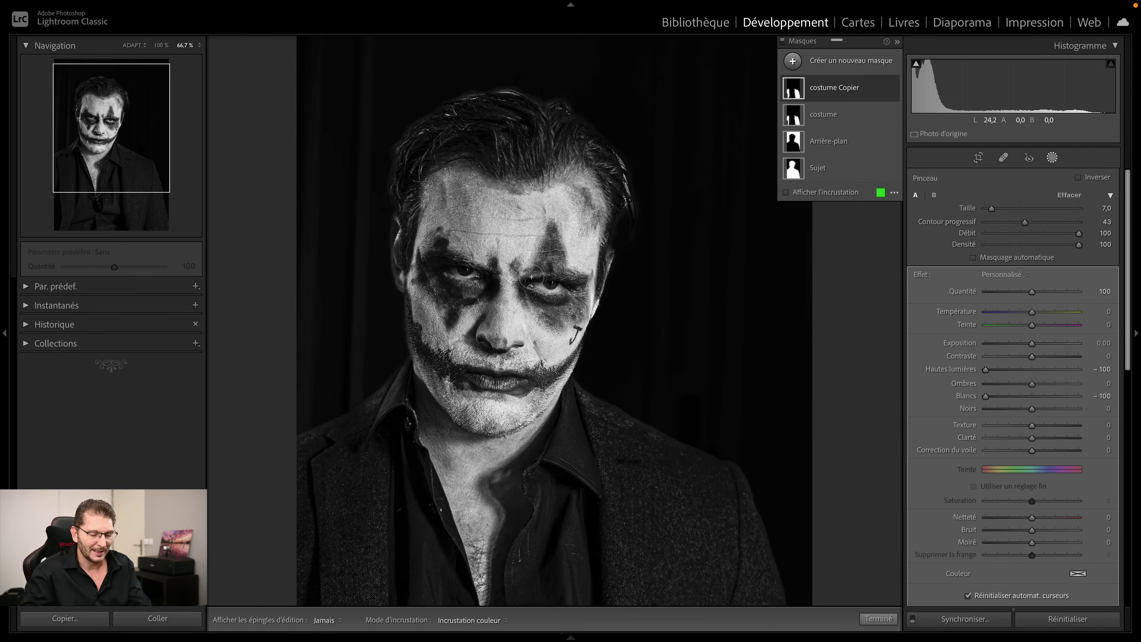
key(super+equal)
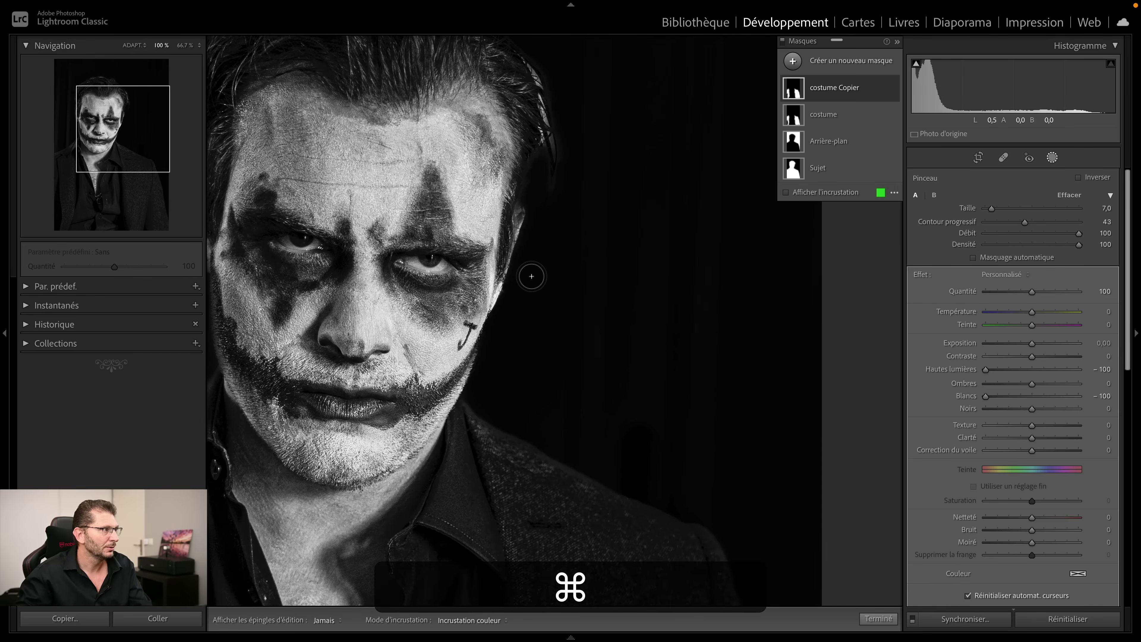
key(space)
drag(445, 275, 605, 330)
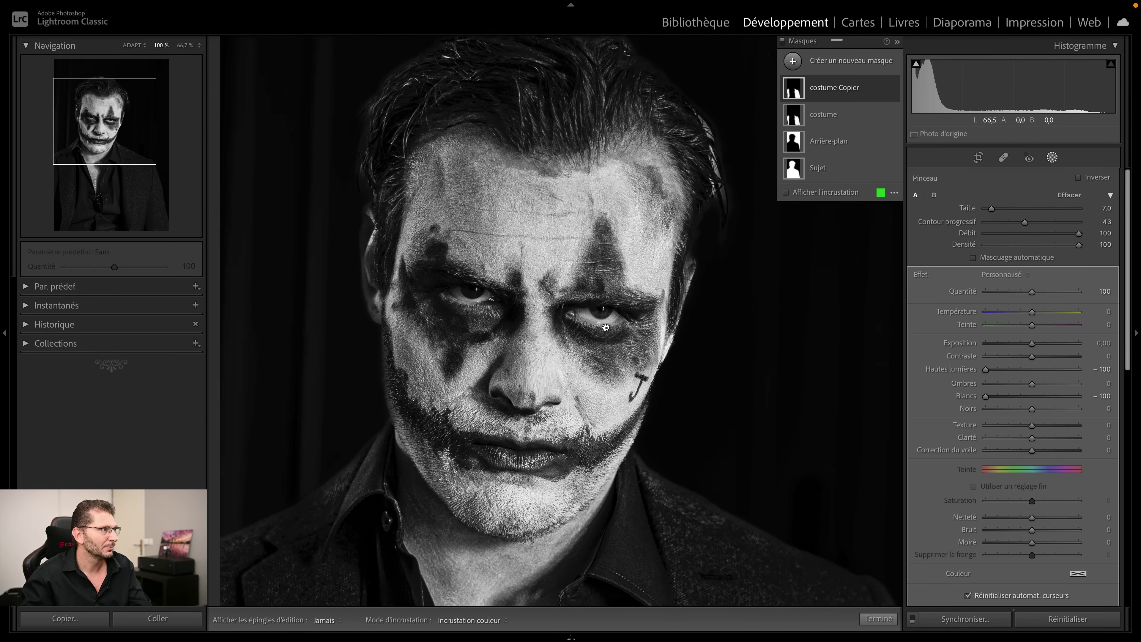
click(605, 330)
key(k)
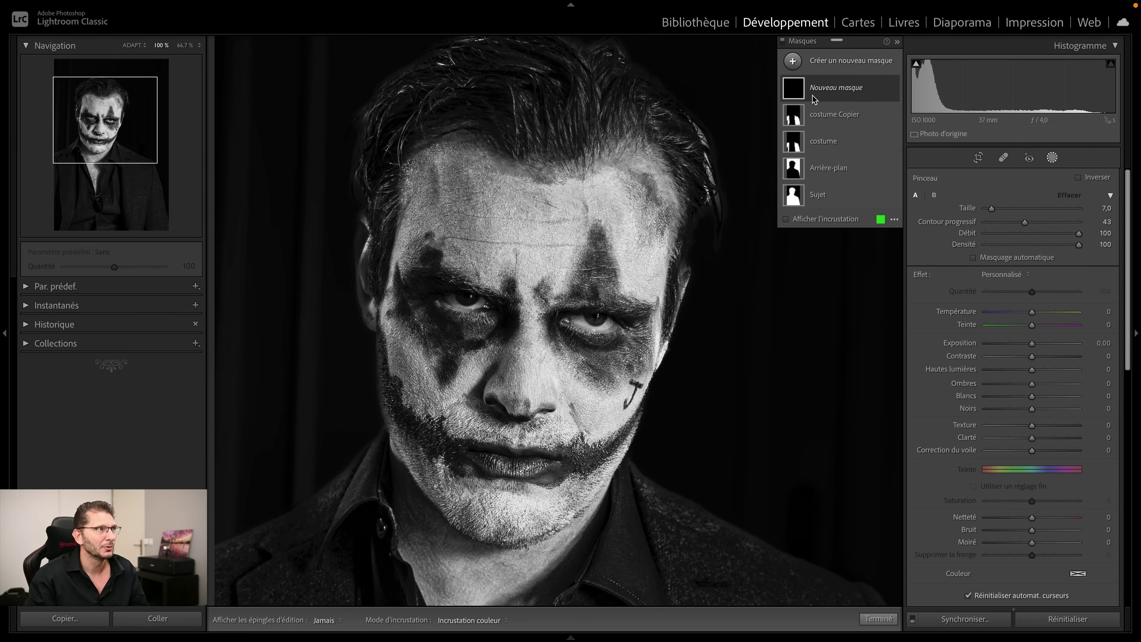
click(820, 88)
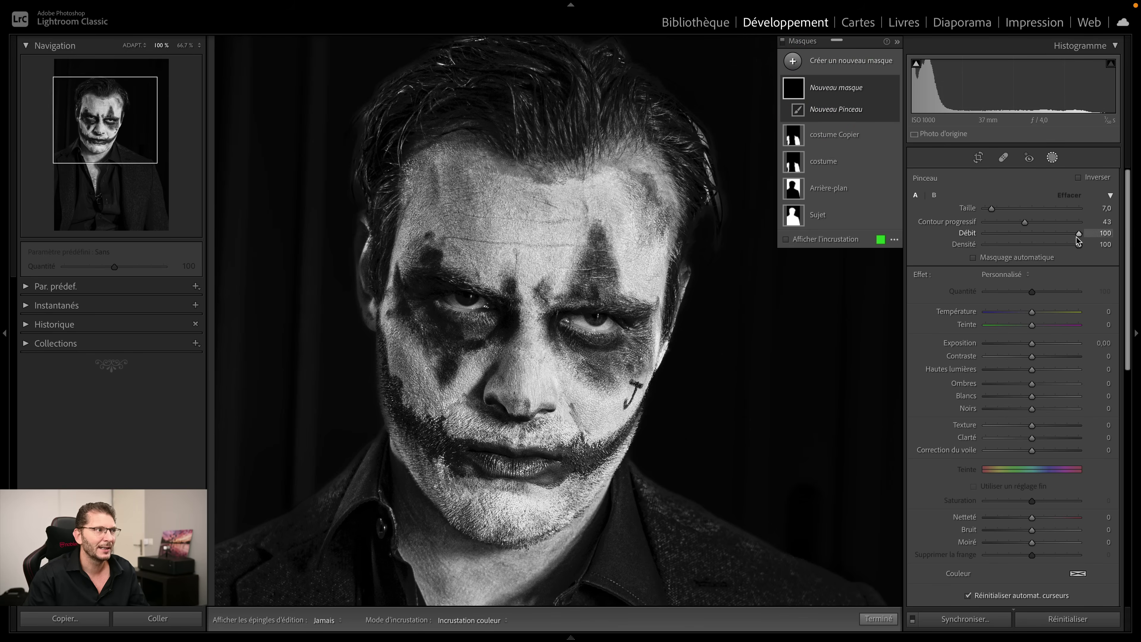
drag(1077, 235, 1075, 237)
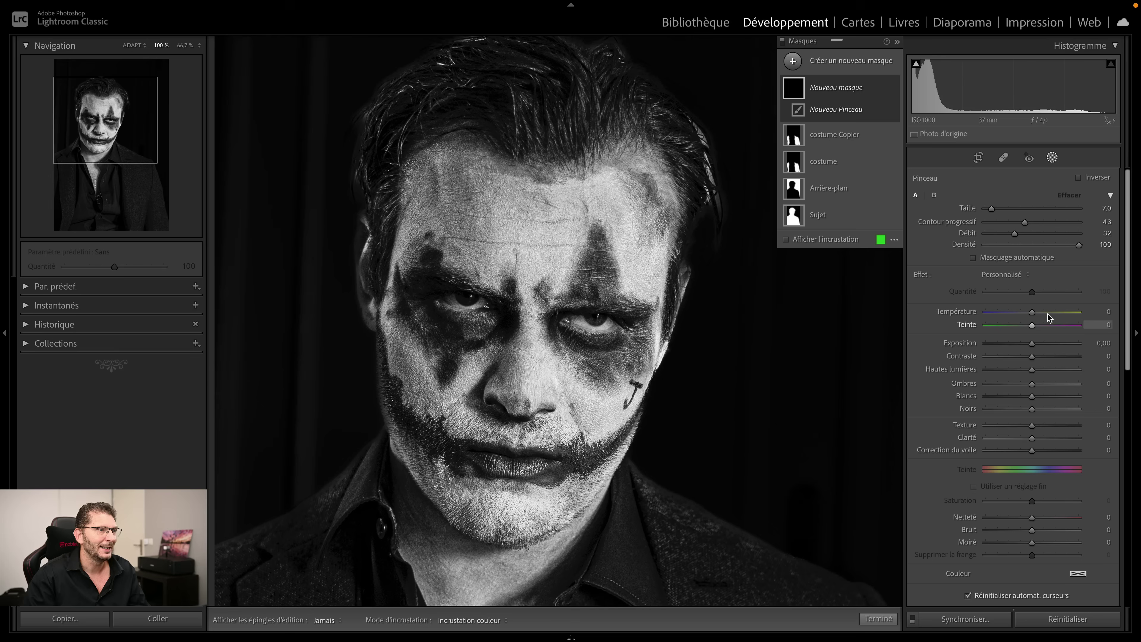
Step: Set the brush mask's Exposition to -0.50 and paint over the dark make-up beneath the subject's left eye
click(1103, 343)
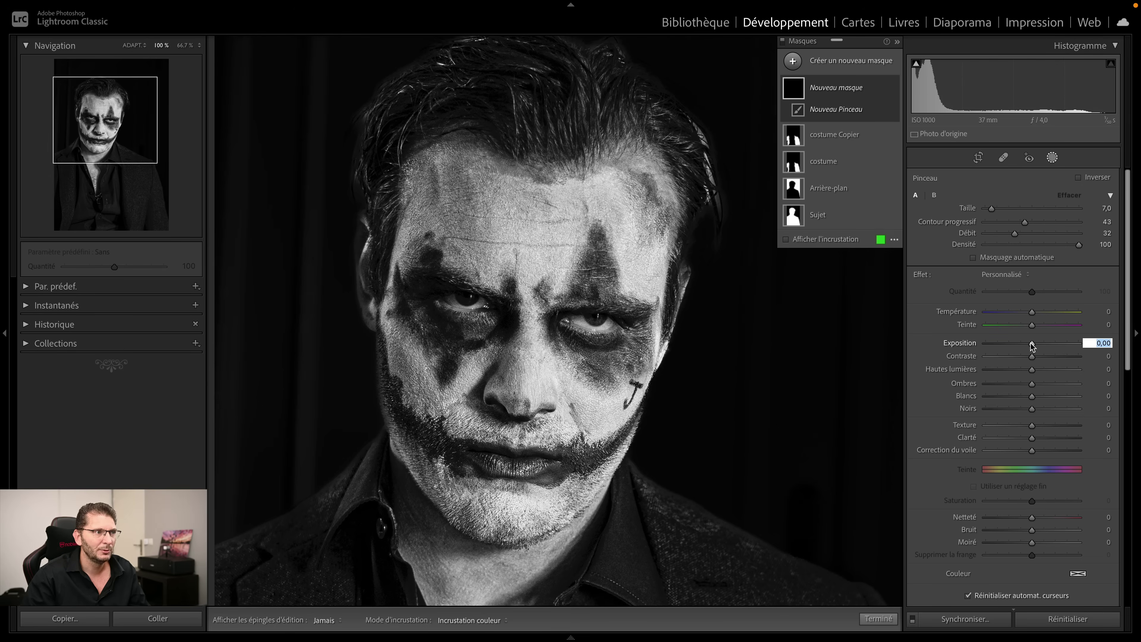
drag(1031, 343, 1027, 344)
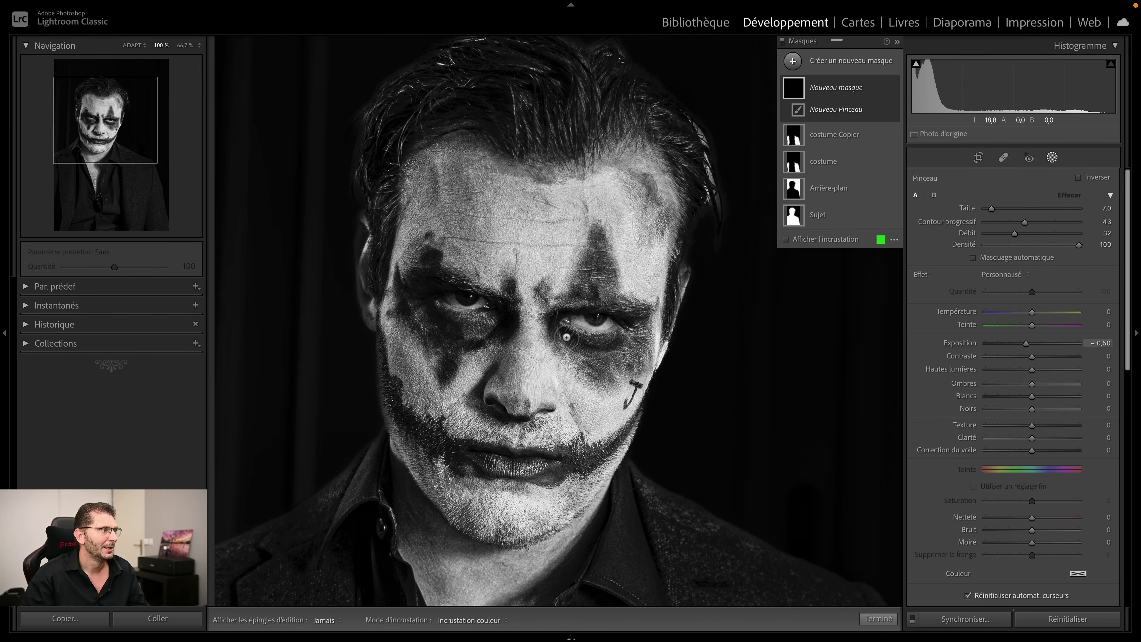
mouse_move(561, 333)
mouse_down()
mouse_move(598, 348)
mouse_move(638, 340)
mouse_move(559, 341)
mouse_move(638, 351)
mouse_move(566, 353)
mouse_move(591, 259)
mouse_move(602, 288)
mouse_move(584, 278)
mouse_move(586, 355)
mouse_up()
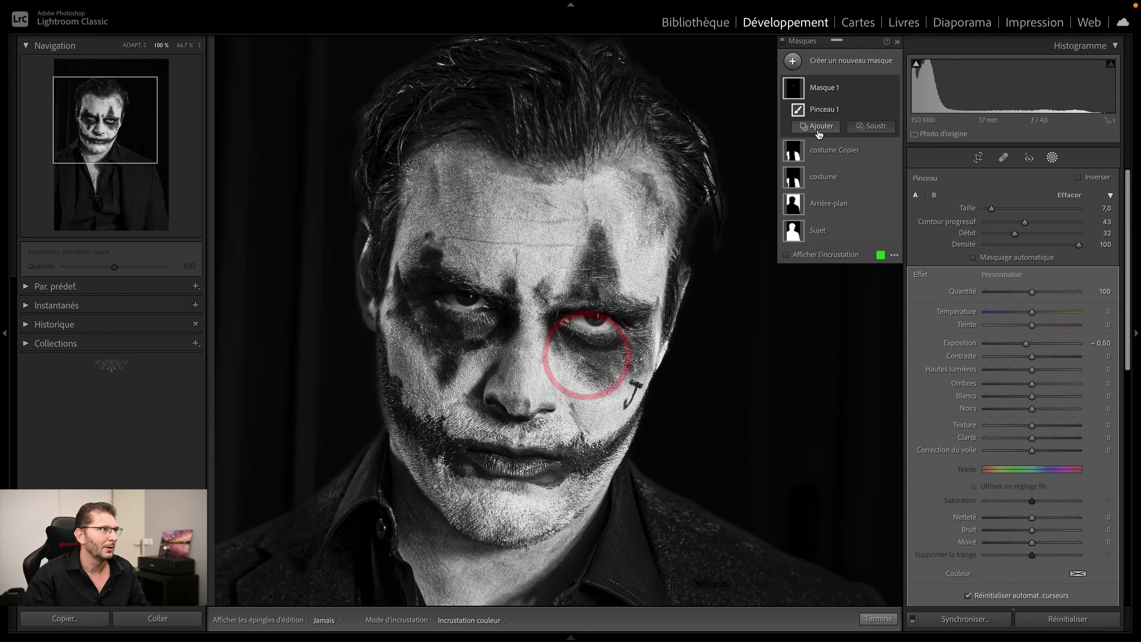
Step: Hide and show the new brush mask to compare the darkening beneath the subject's left eye
click(892, 90)
click(891, 89)
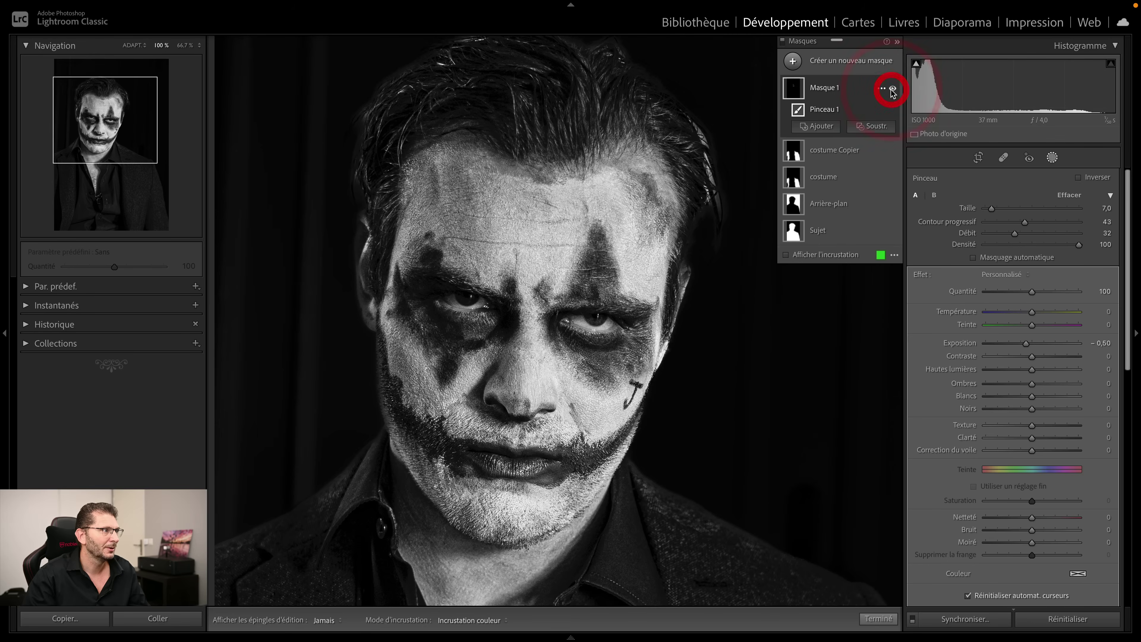
click(891, 89)
click(891, 90)
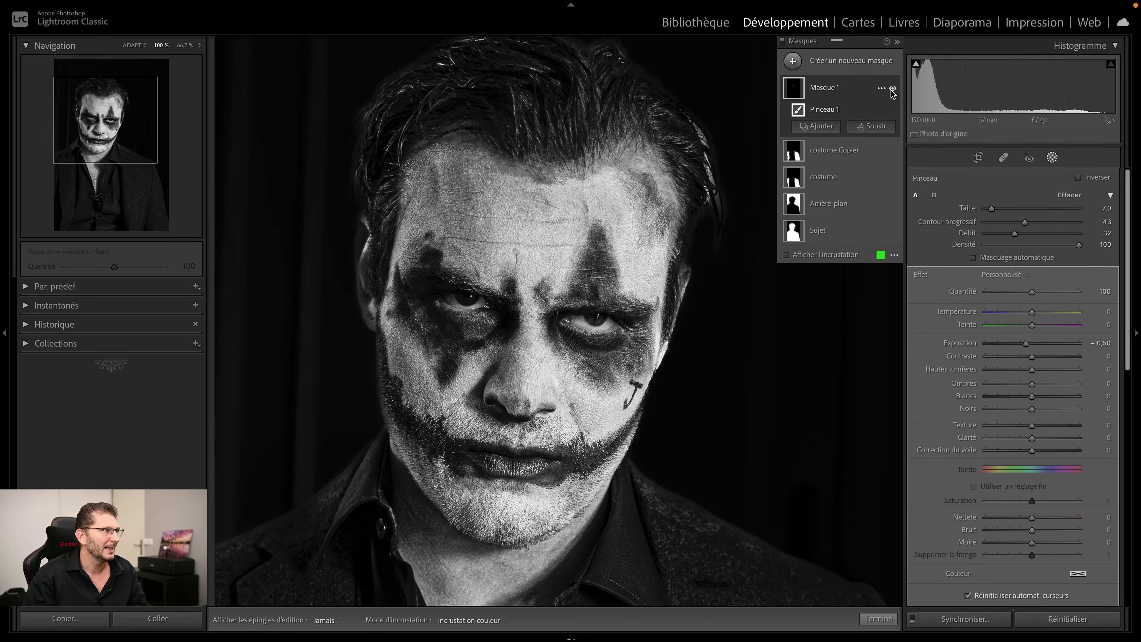
Step: Extend the brushed shadow beneath the subject's left eye down the cheek, and set the mask's Exposition to -1.02
mouse_move(570, 343)
mouse_down()
mouse_move(654, 361)
mouse_move(611, 350)
mouse_move(635, 350)
mouse_move(584, 391)
mouse_move(547, 377)
mouse_move(571, 410)
mouse_up()
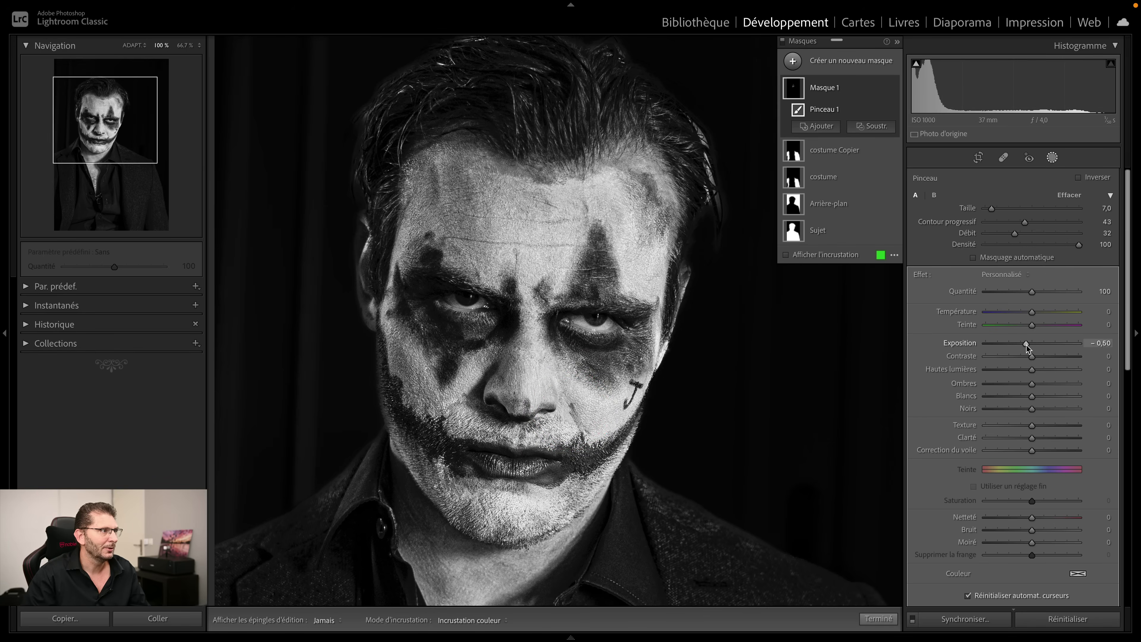
drag(1026, 346, 1019, 346)
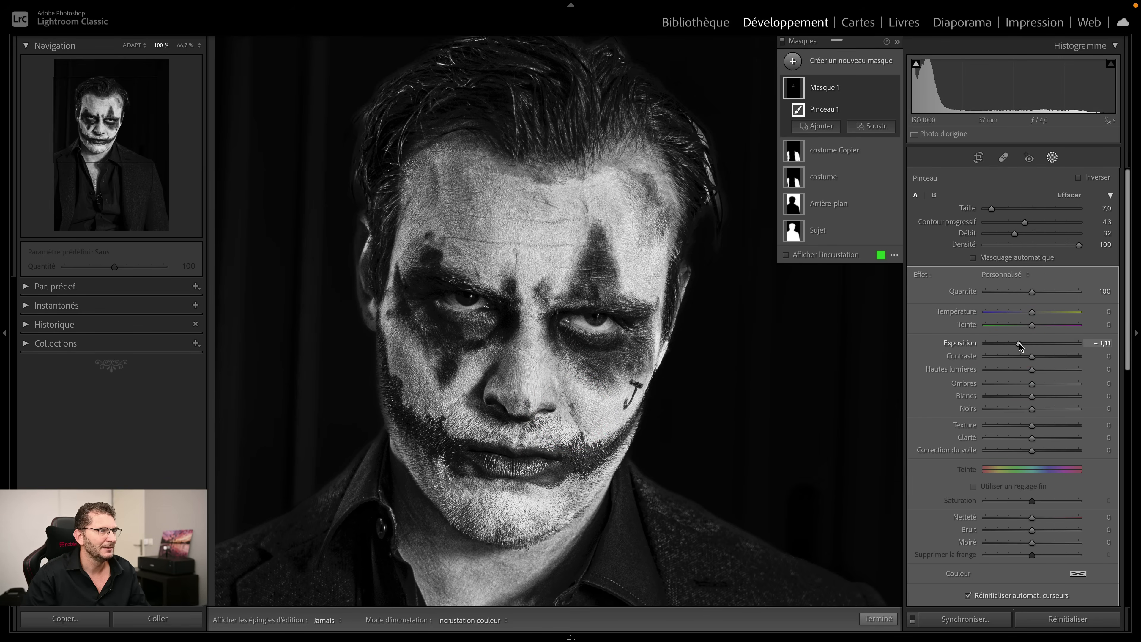
drag(1020, 347, 1021, 344)
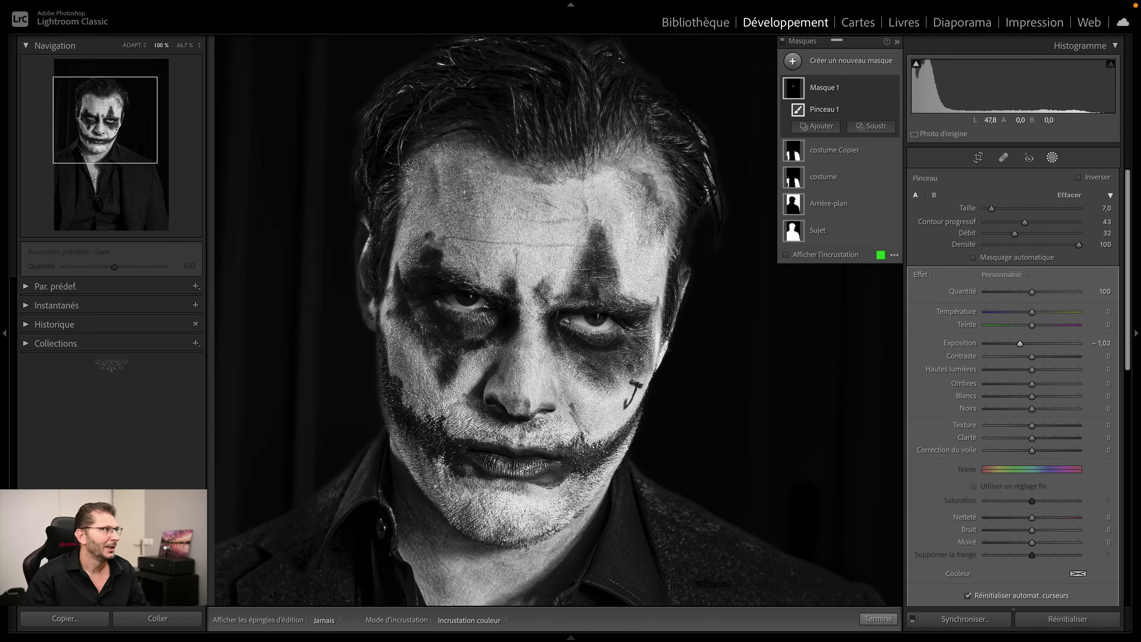
Step: Darken the vertical shadow areas on both sides of the forehead with the brush
drag(465, 192, 471, 250)
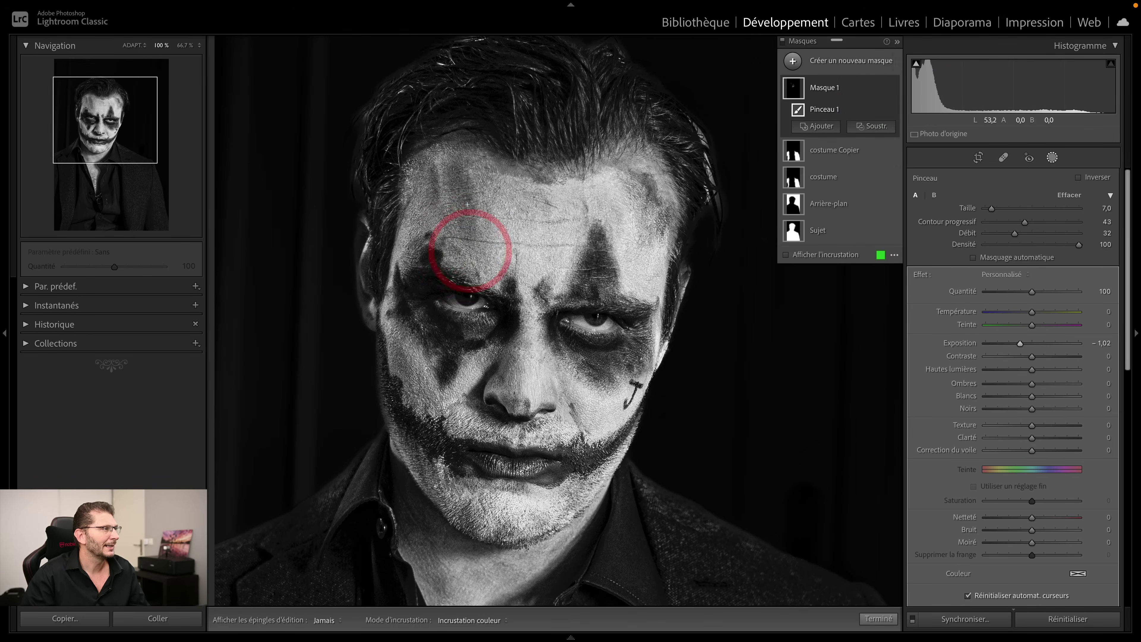
drag(430, 169, 439, 235)
drag(636, 180, 652, 224)
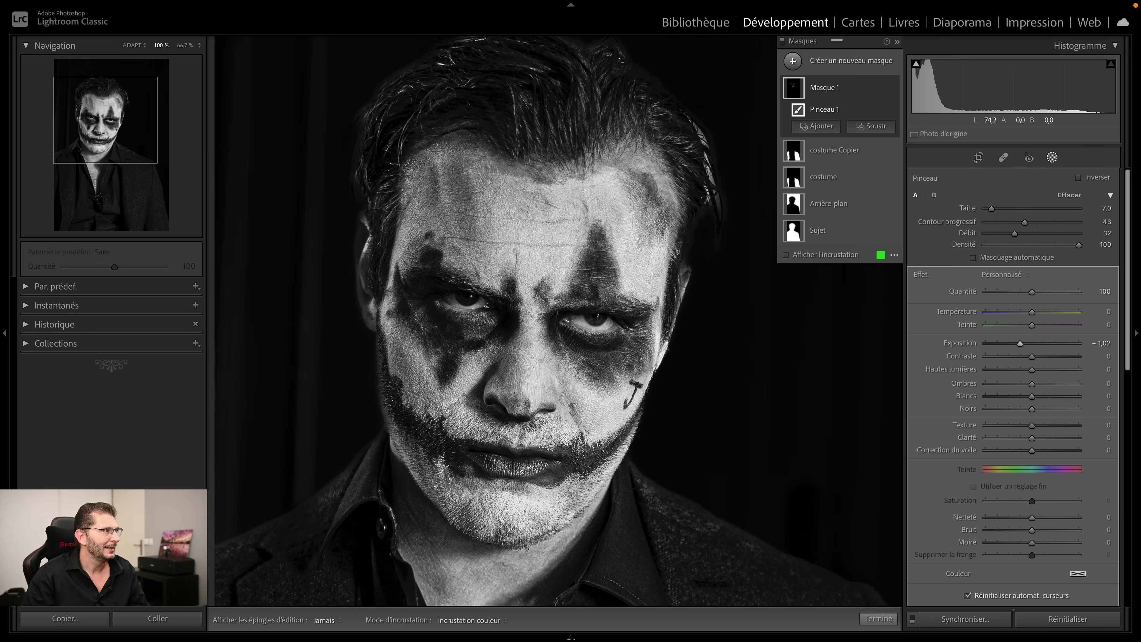
Step: Darken the horizontal forehead wrinkles using a brush size of 4.0, undoing the first stroke and repainting it
drag(449, 236, 563, 240)
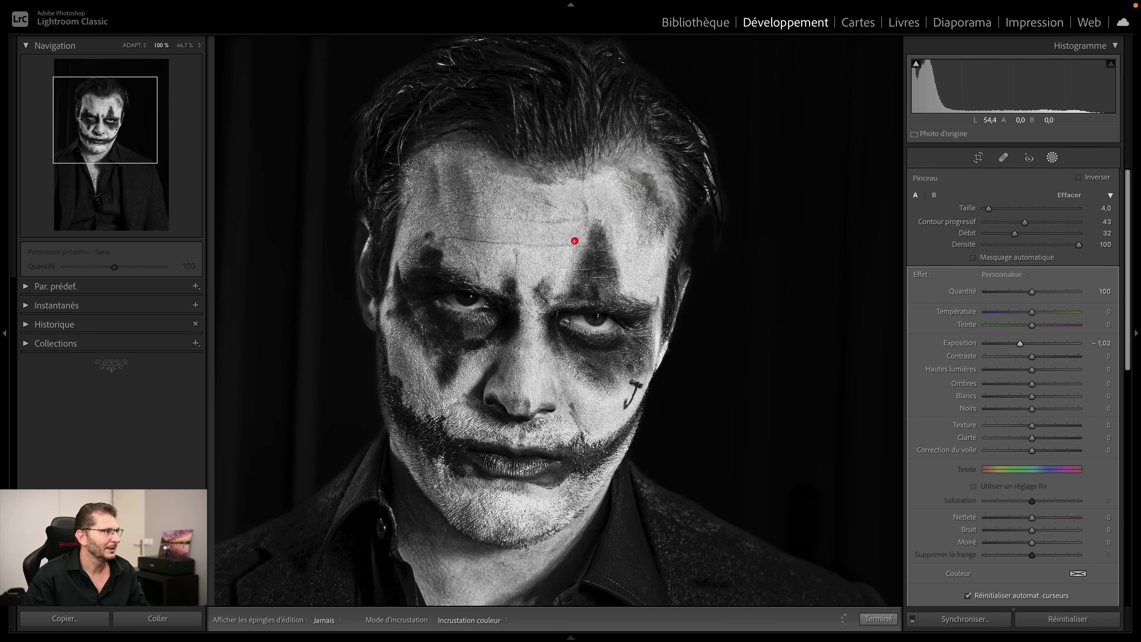
key(super+z)
click(446, 243)
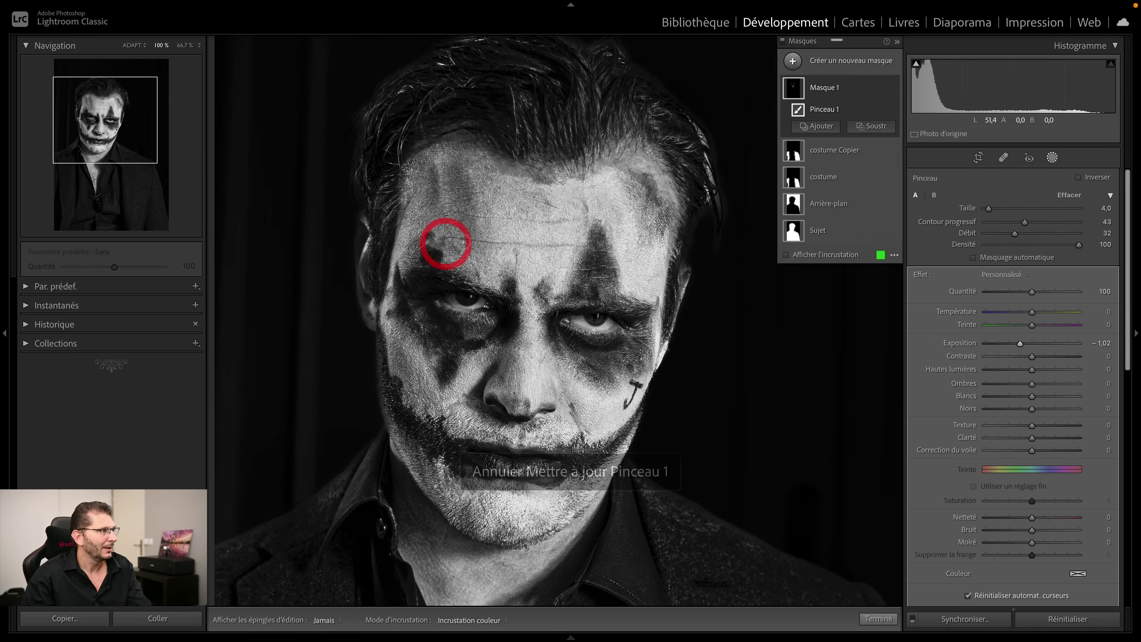
click(585, 242)
drag(503, 221, 448, 222)
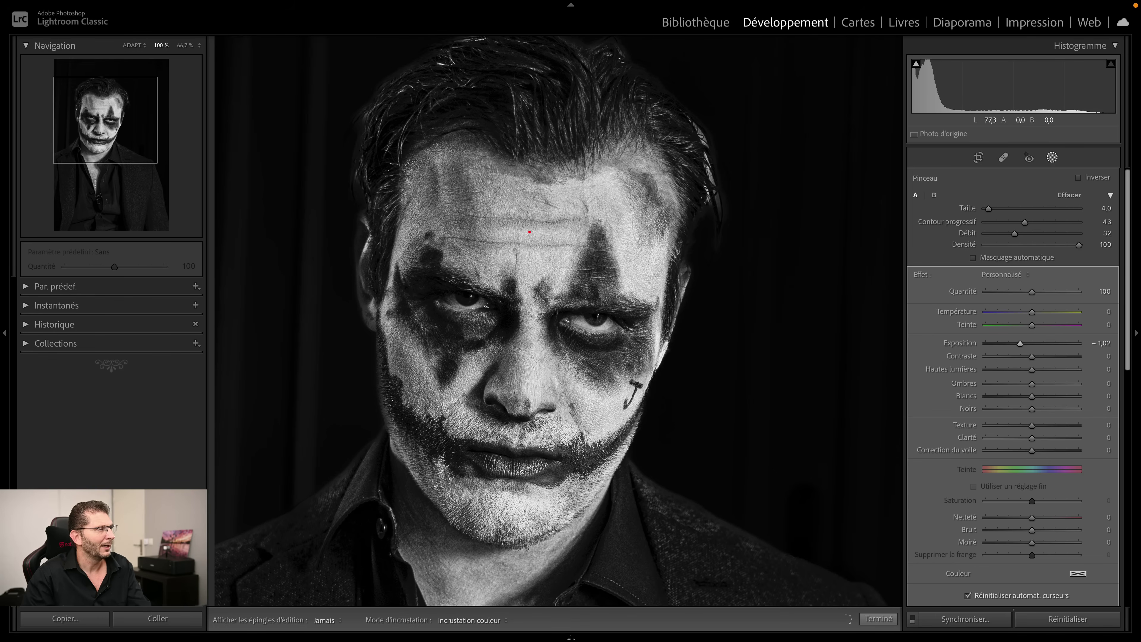
click(530, 232)
click(448, 245)
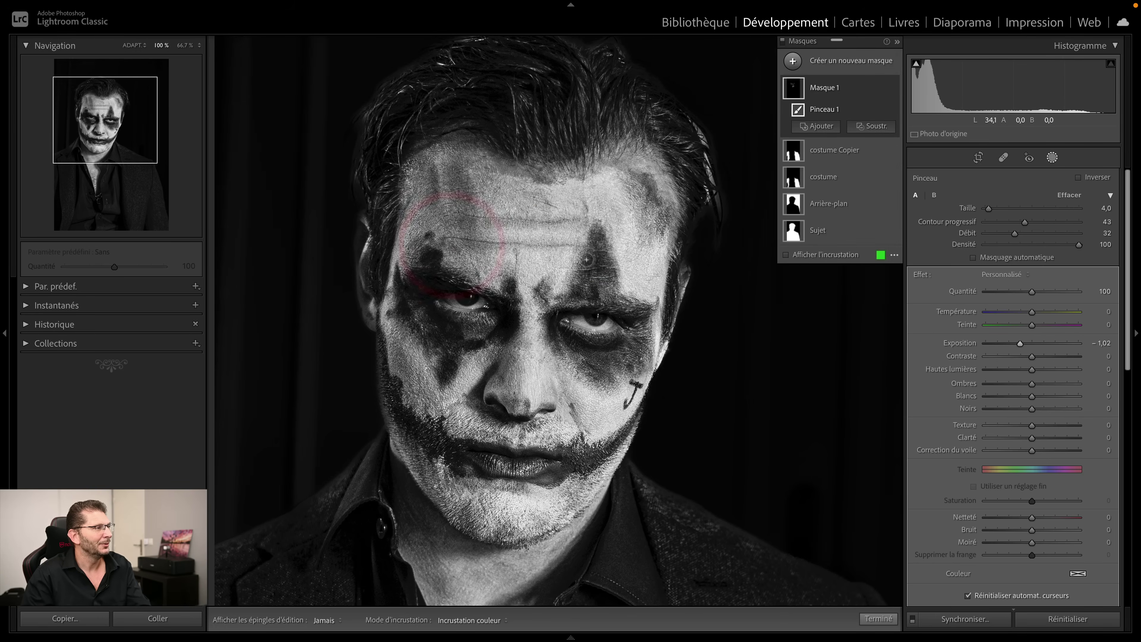
Step: Darken the triangular make-up above the subject's left eye and the shadow running from beneath that eye down the cheek
mouse_move(594, 246)
mouse_down()
mouse_move(579, 298)
mouse_move(612, 285)
mouse_up()
click(562, 272)
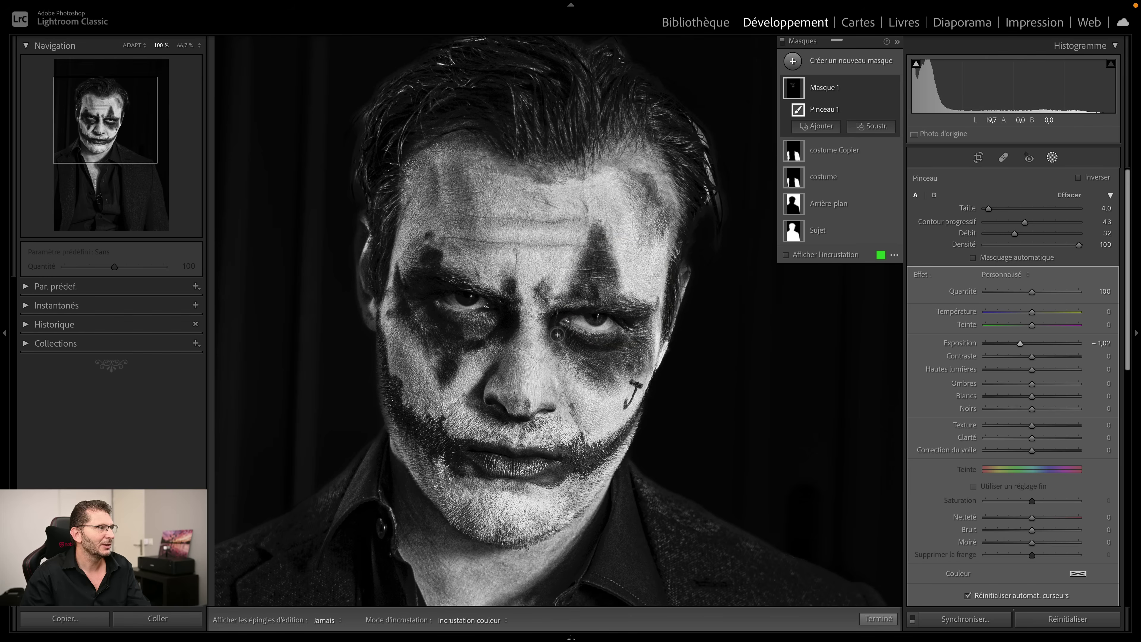
mouse_move(557, 335)
mouse_down()
mouse_move(590, 365)
mouse_move(588, 424)
mouse_move(611, 438)
mouse_up()
click(605, 354)
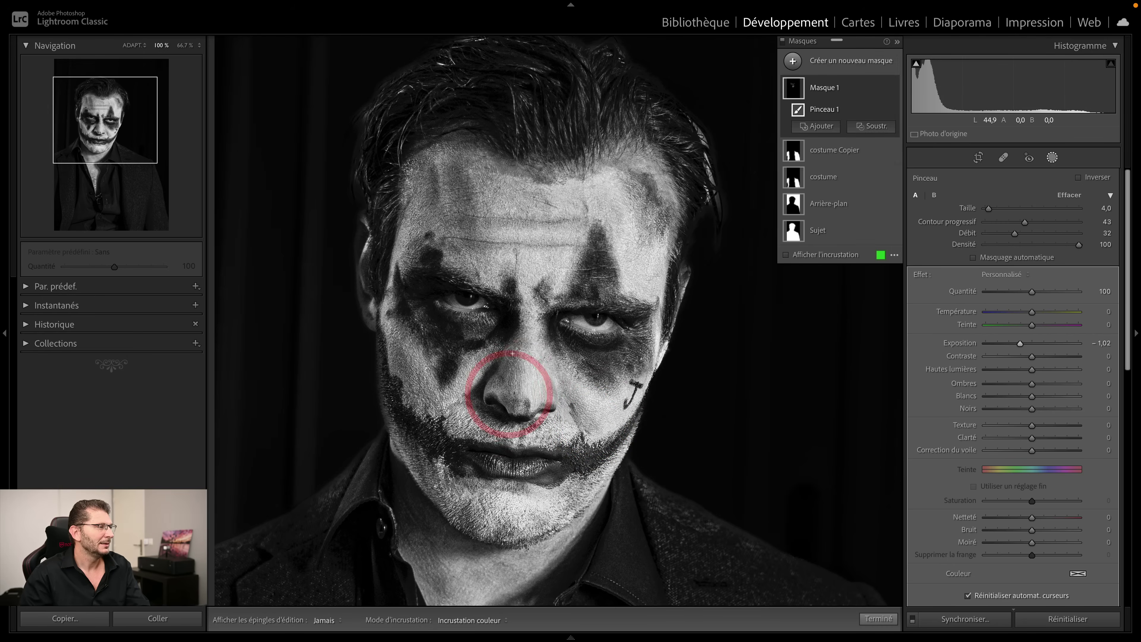
Step: Darken the shadows around the nose and below the lower lip with the brush
click(507, 403)
mouse_move(509, 395)
mouse_down()
mouse_move(550, 382)
mouse_move(543, 408)
mouse_up()
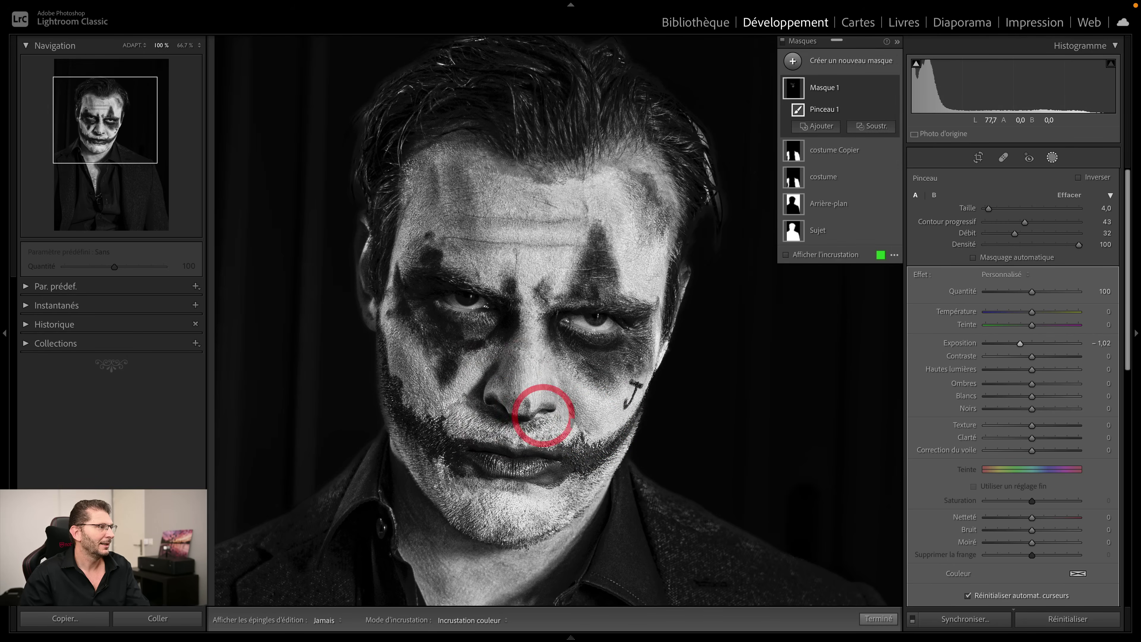
drag(503, 492, 515, 490)
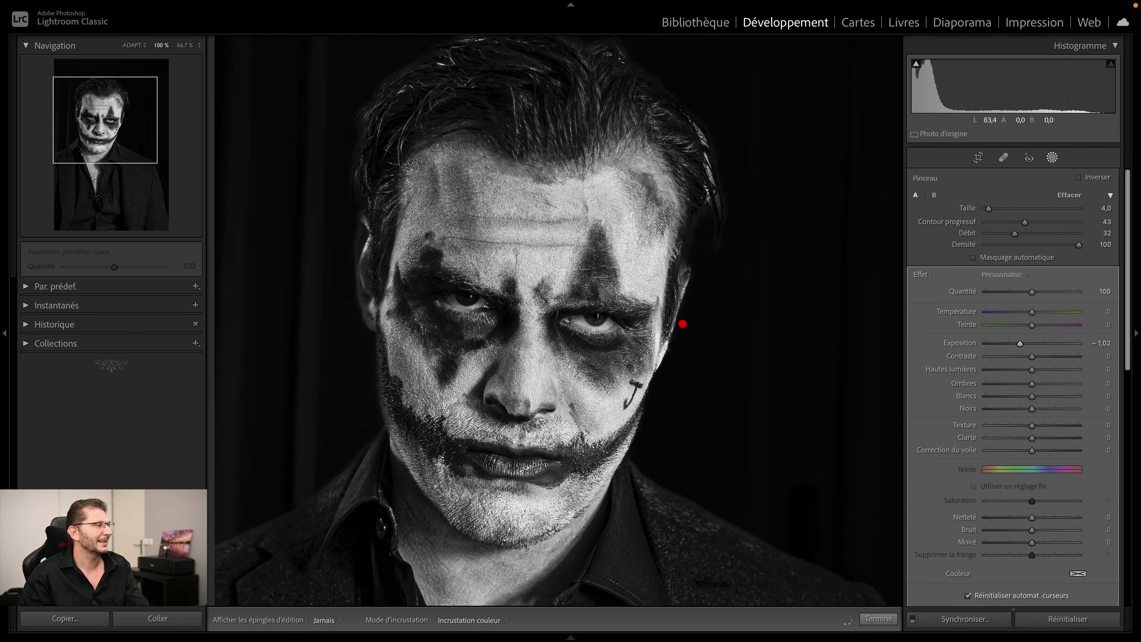
drag(683, 323, 682, 323)
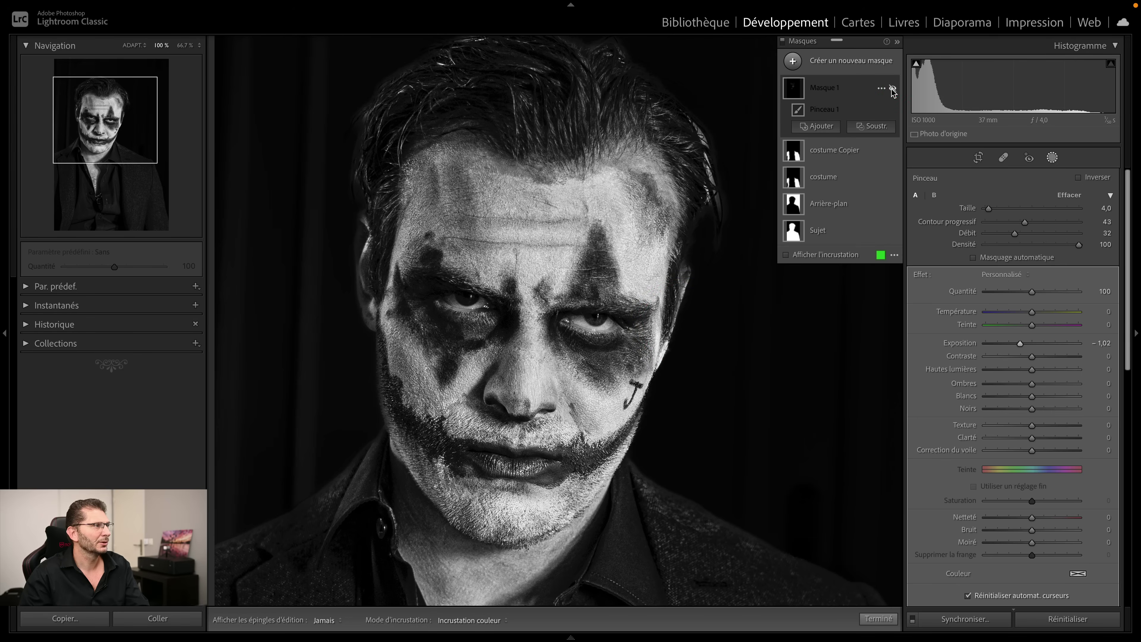
Step: Compare the whole face with the finished burn brushwork hidden and shown
click(892, 90)
click(892, 90)
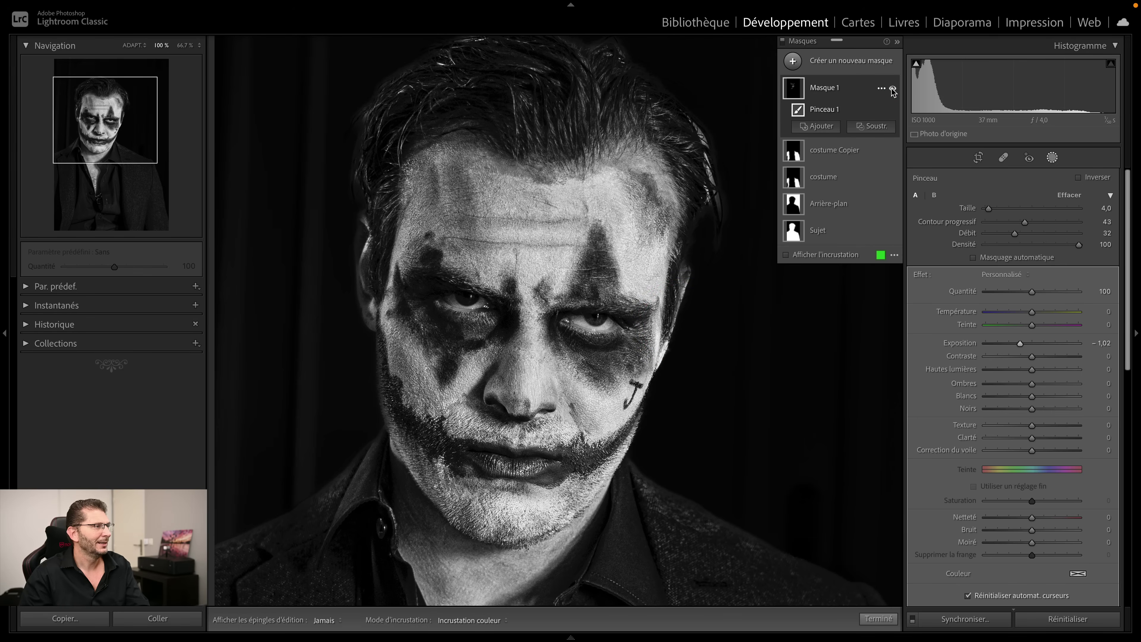
click(892, 90)
click(892, 90)
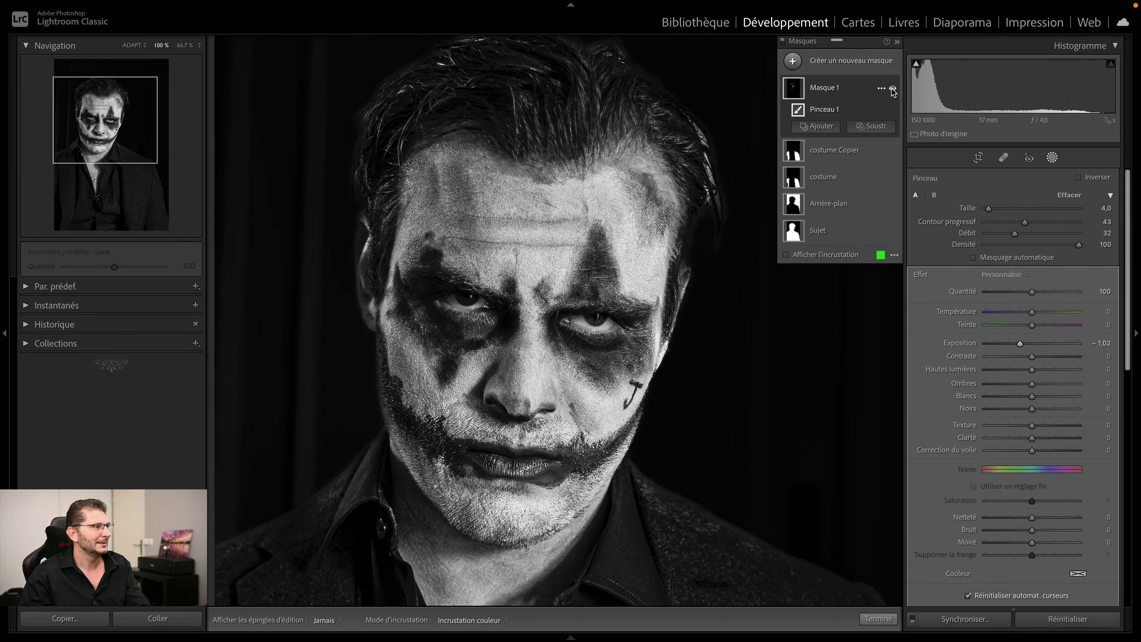
Step: Rename the face-darkening brush mask to BURN
double_click(829, 91)
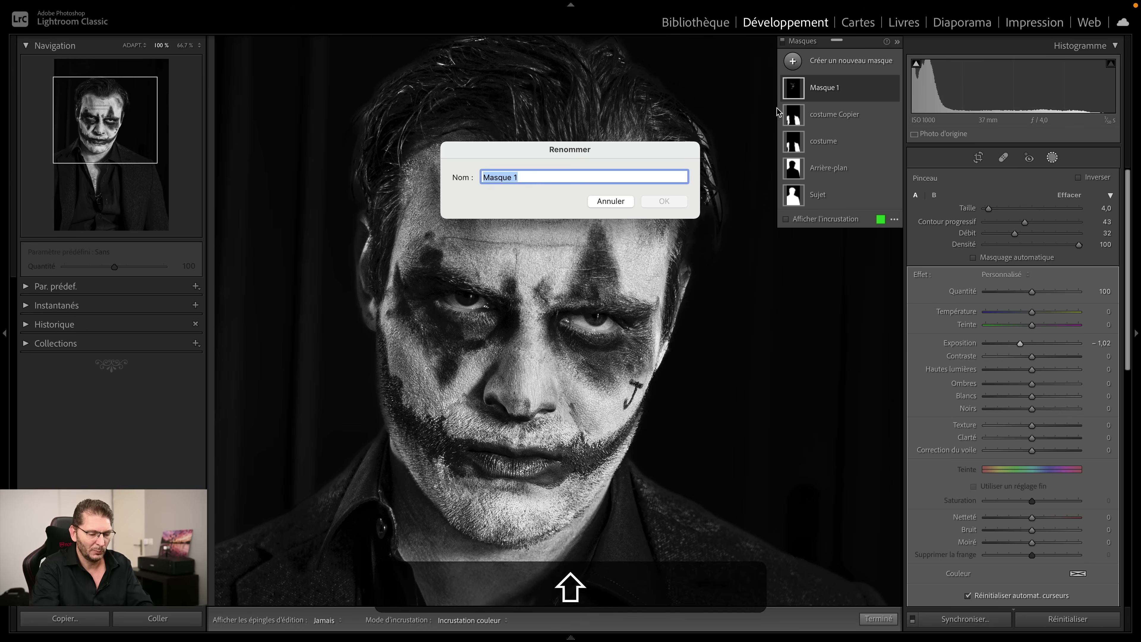
text(BURN)
key(Return)
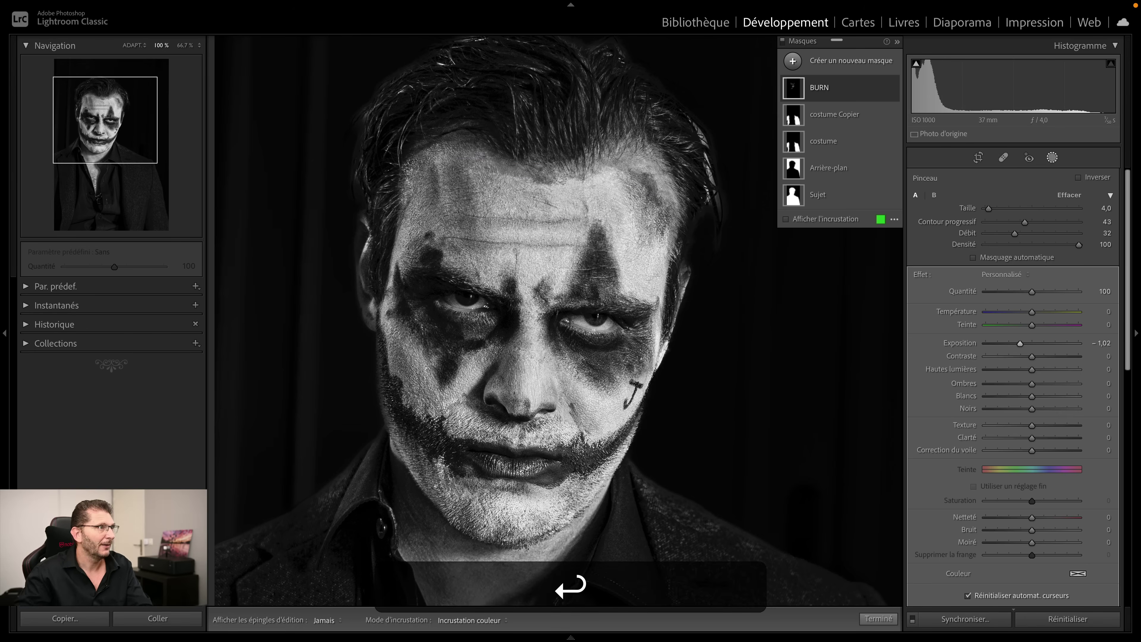
Step: Check the painted areas of the BURN mask with its coloured overlay, hide the overlay again, and look at the subtract option
click(844, 92)
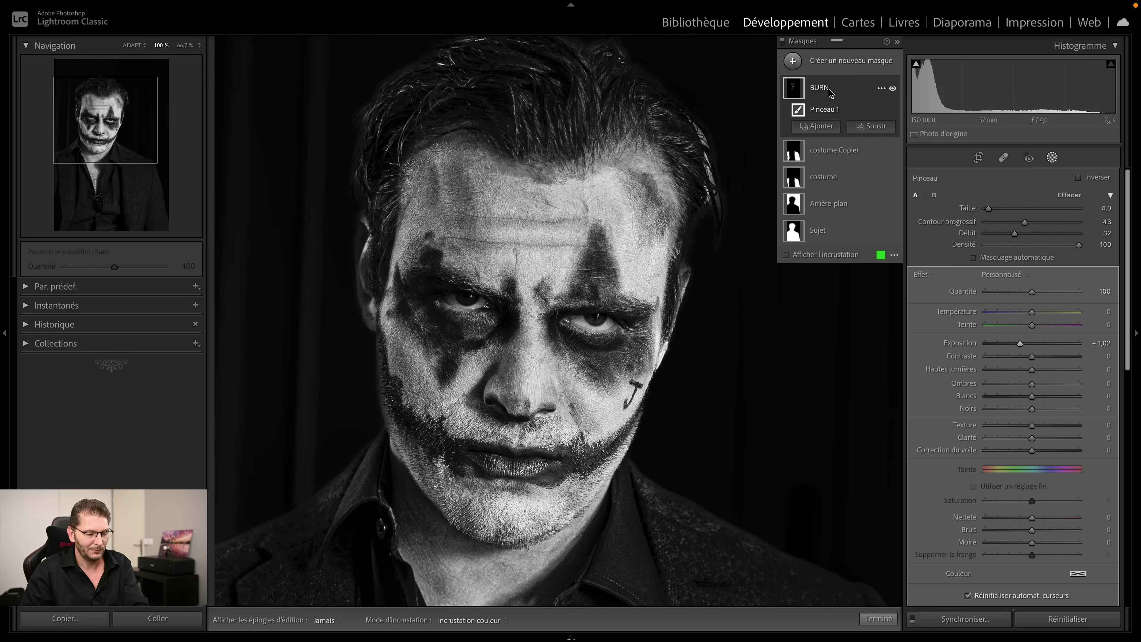
key(o)
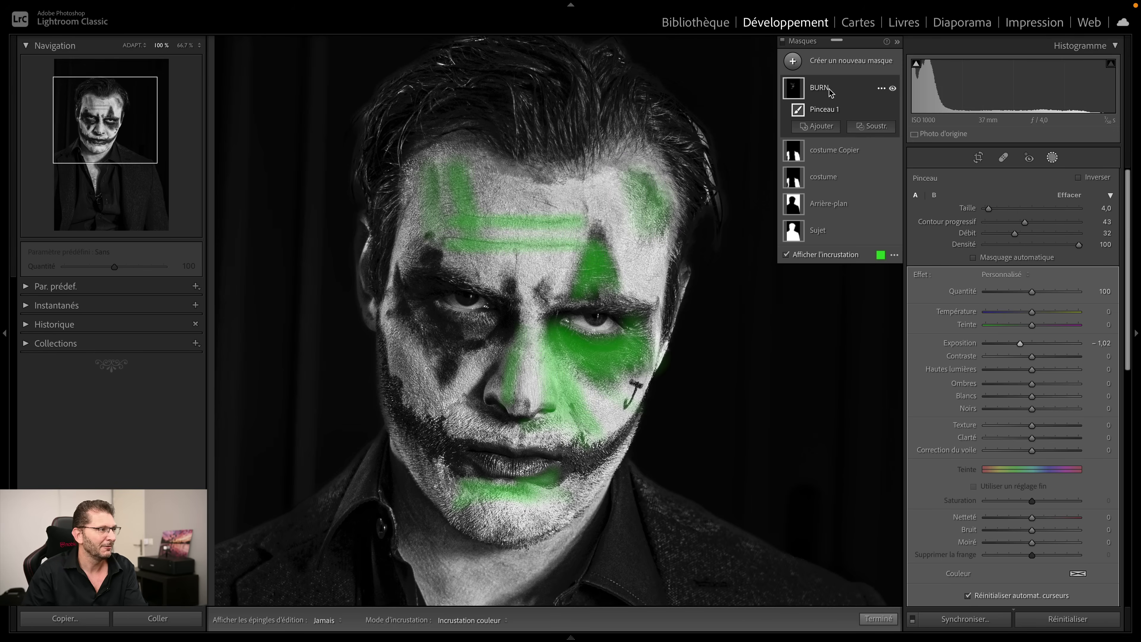
key(o)
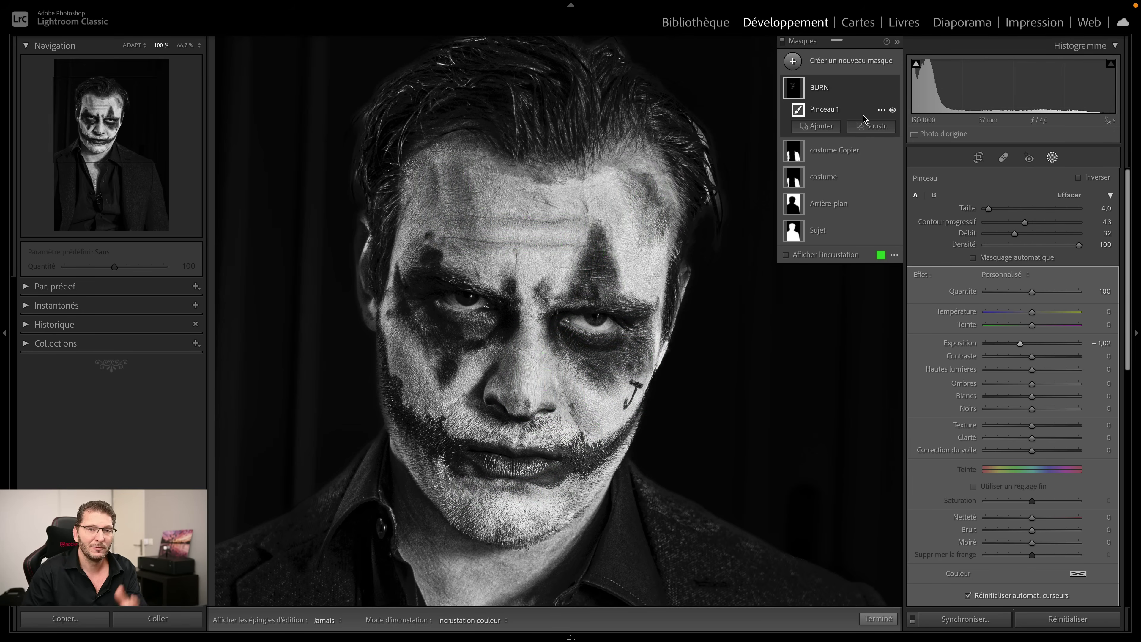
click(868, 131)
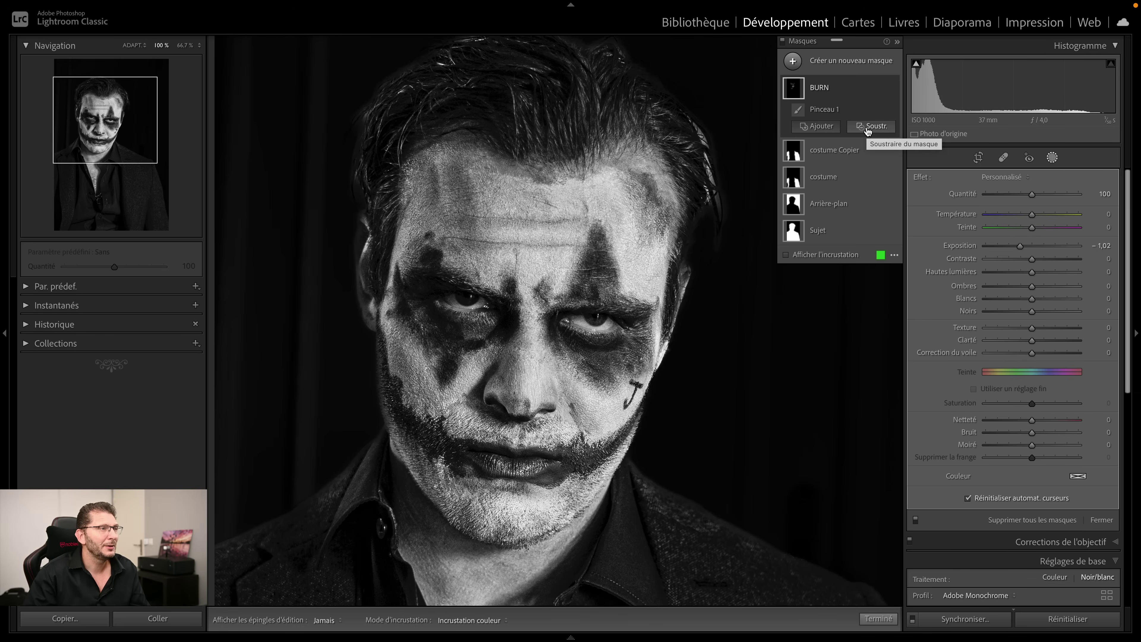
Step: Intersect the BURN brush mask with a luminance range
key(alt)
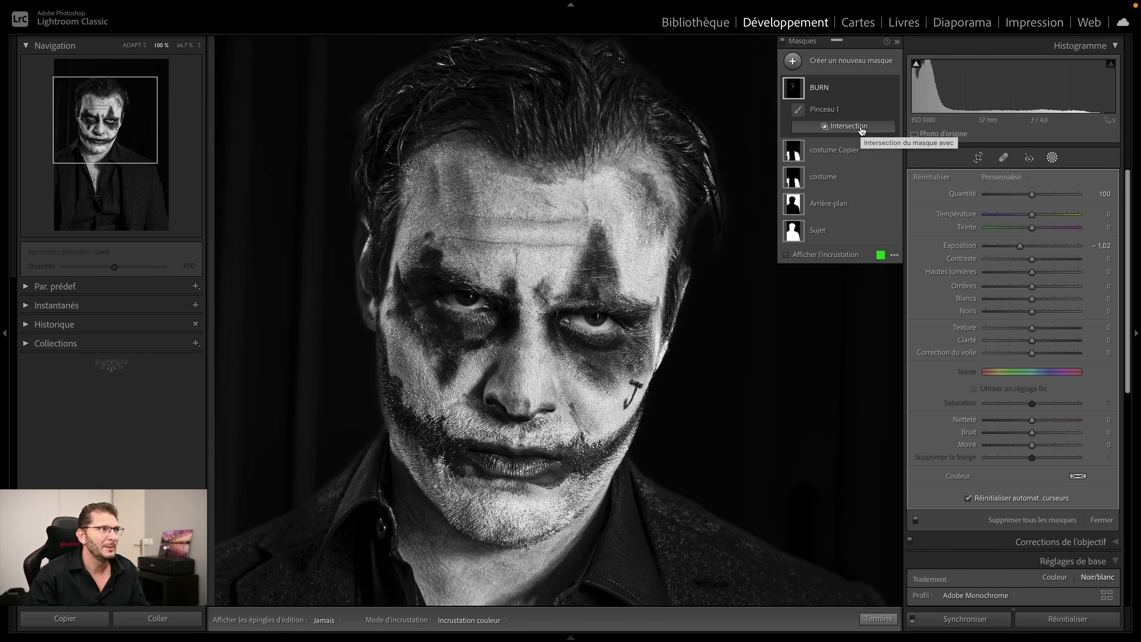
key(ctrl)
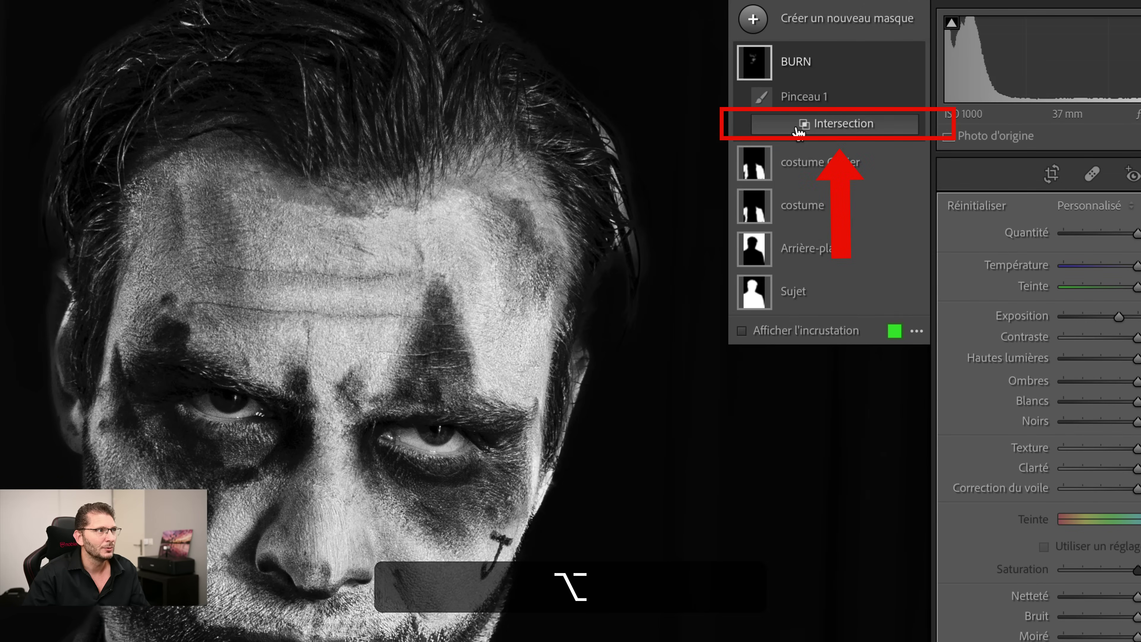
click(824, 131)
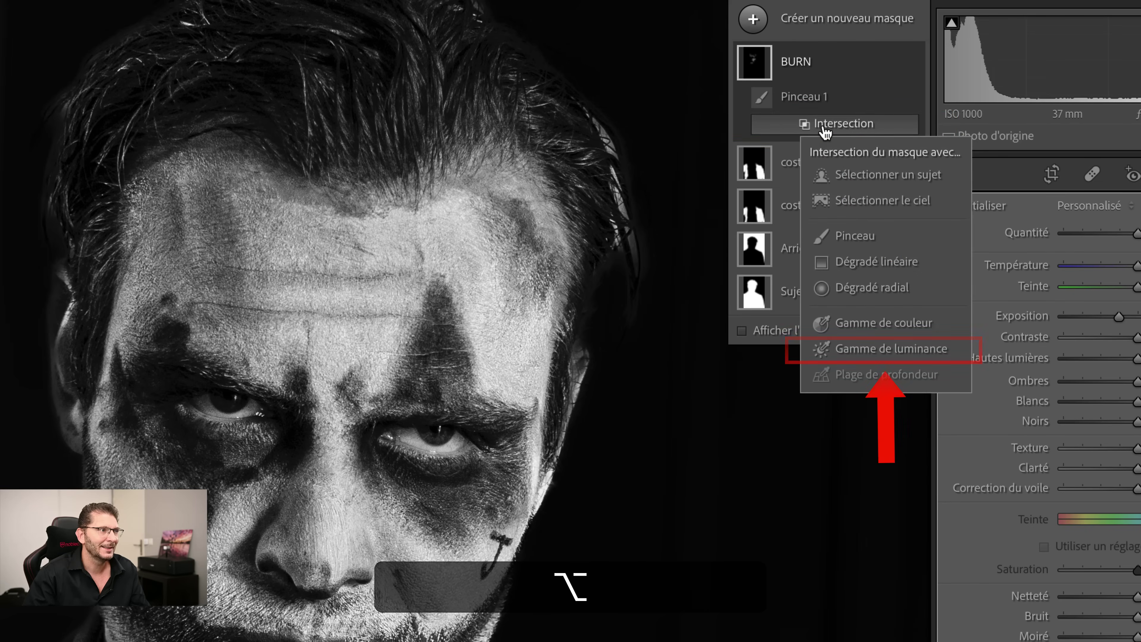
click(863, 343)
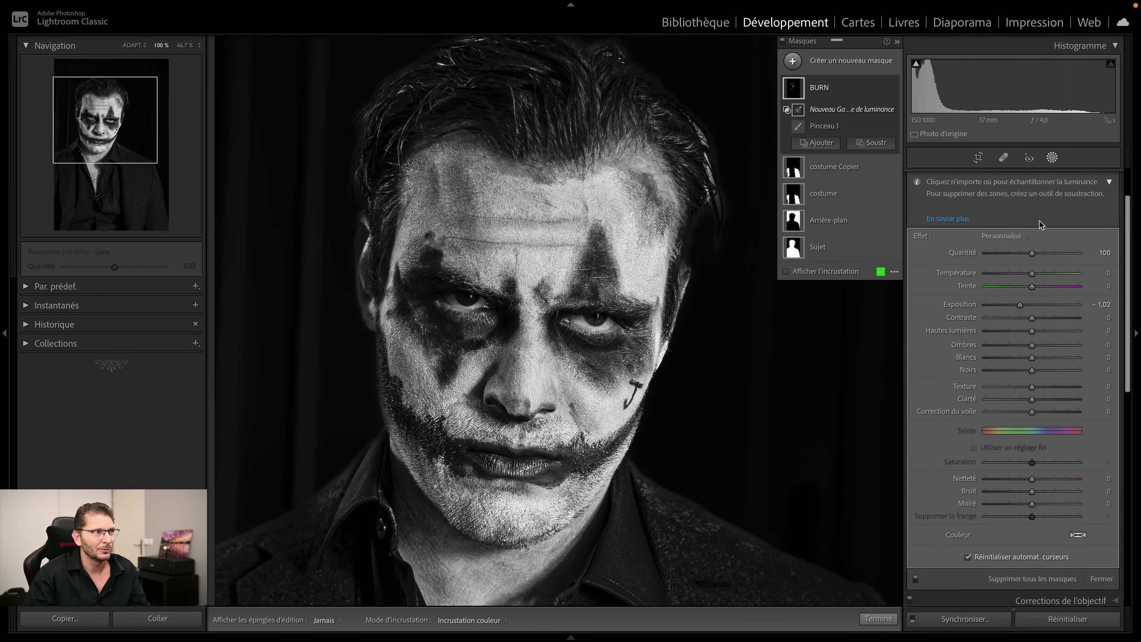
Step: Limit the luminance range to the darker tones, with the upper limit at 57 and its falloff at 94, checking the luminance map
key(alt)
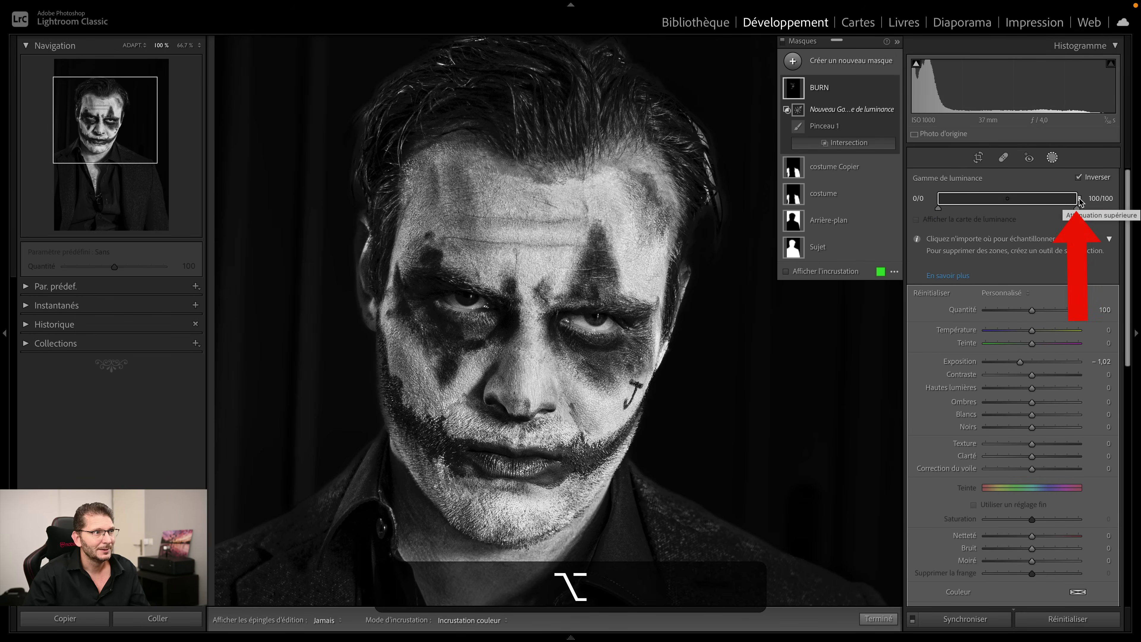
alt+click(1080, 201)
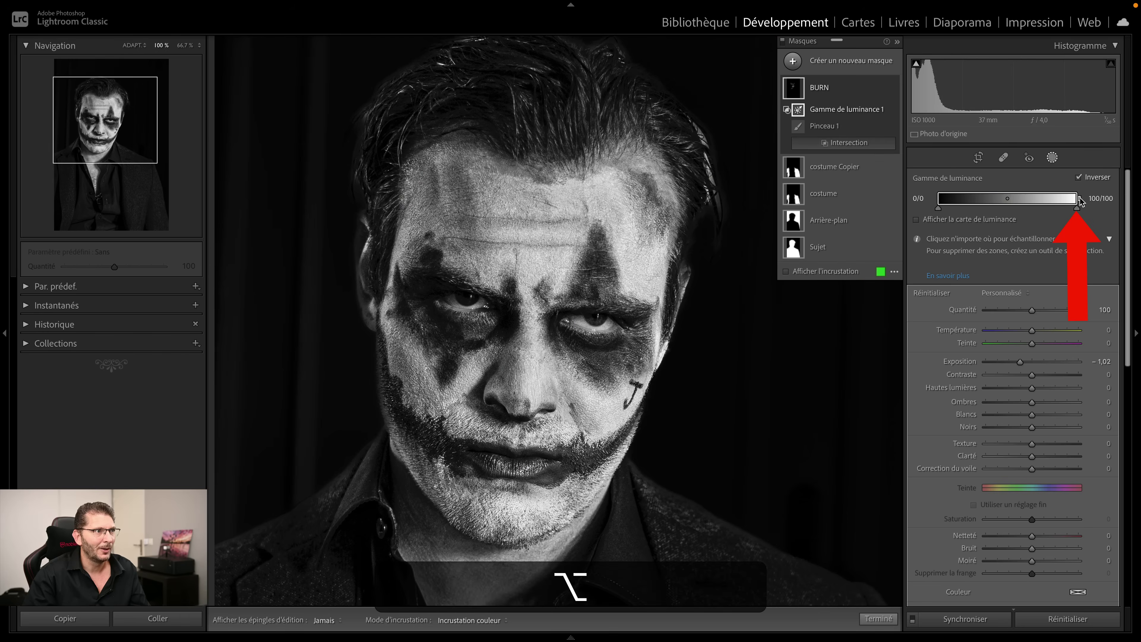
alt+click(1079, 201)
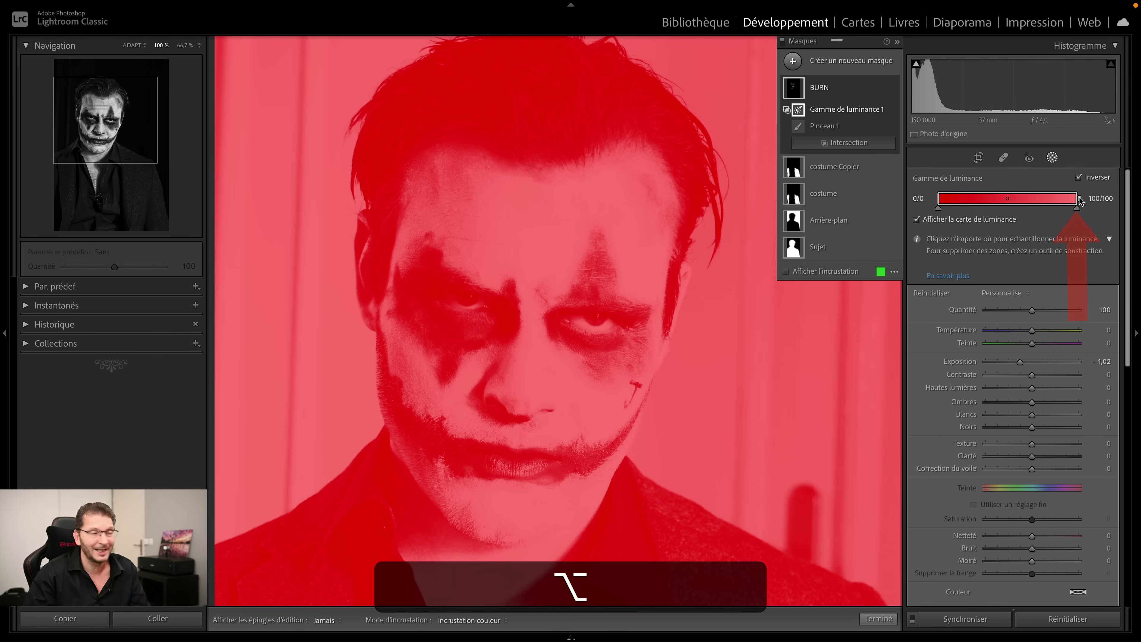
drag(1081, 201, 1062, 199)
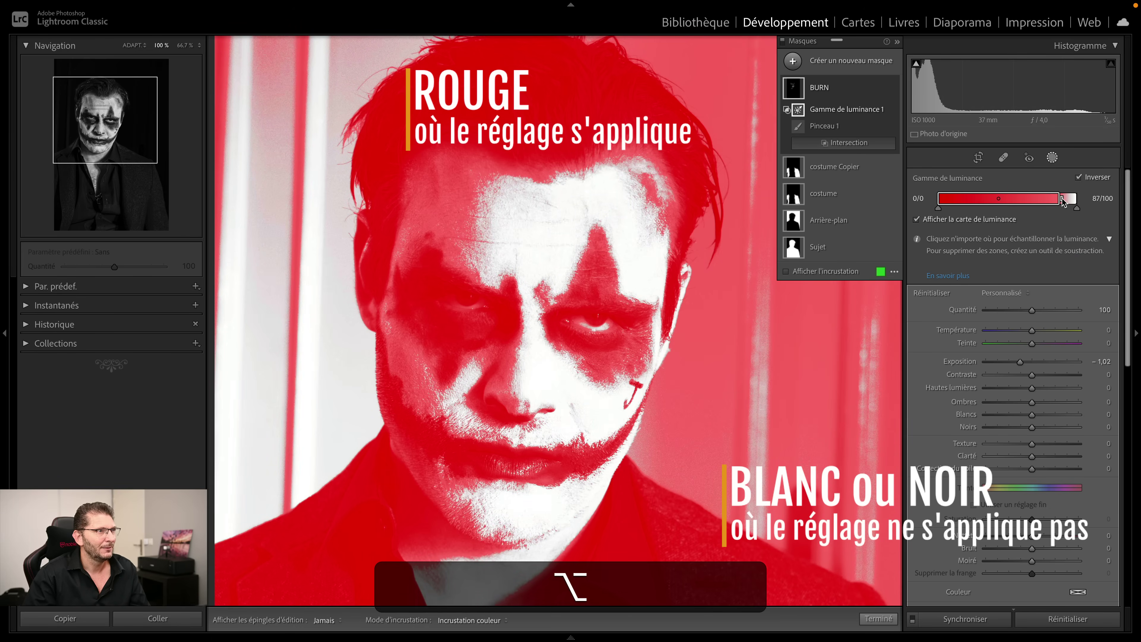
drag(1062, 201, 1020, 201)
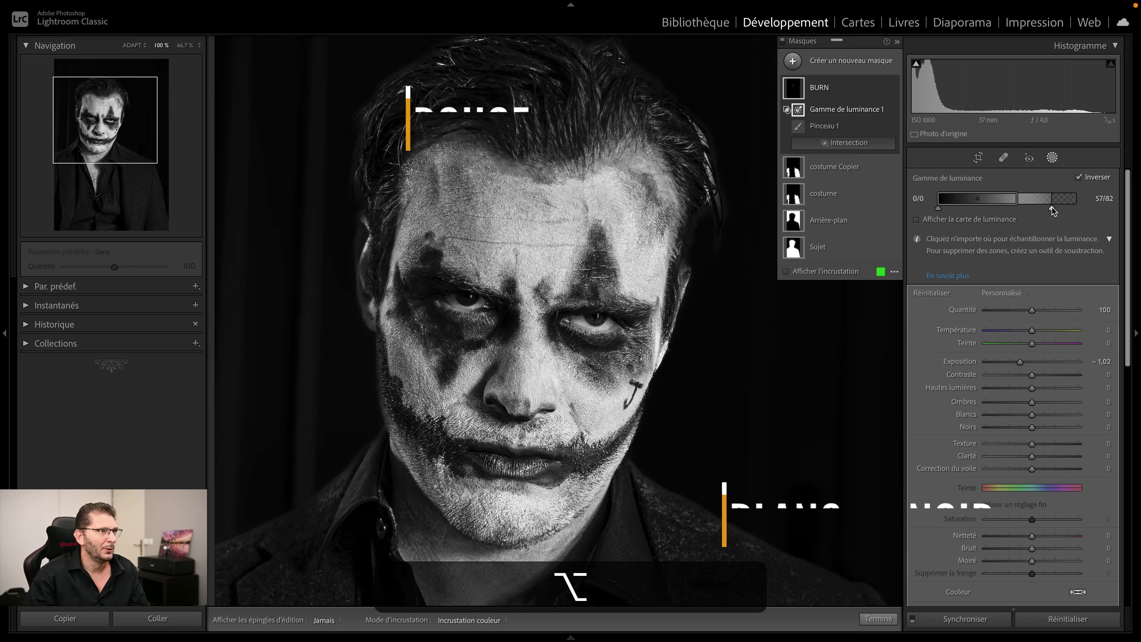
drag(1052, 207, 1069, 210)
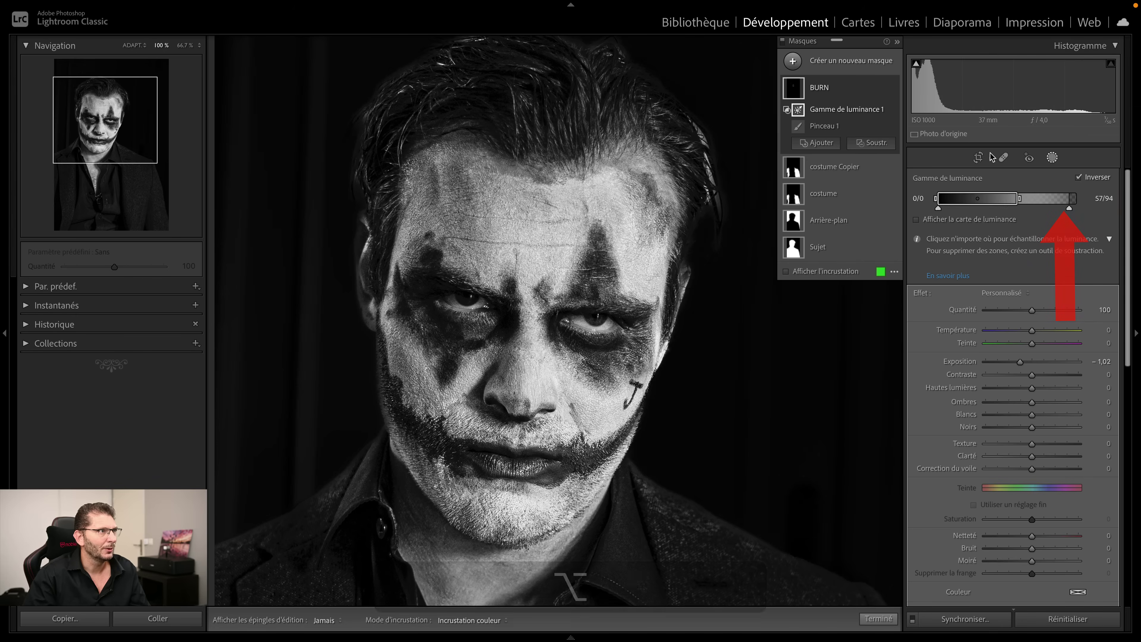
Step: Compare the face with the luminance range intersection hidden and shown, and with the whole BURN mask hidden and shown
click(892, 110)
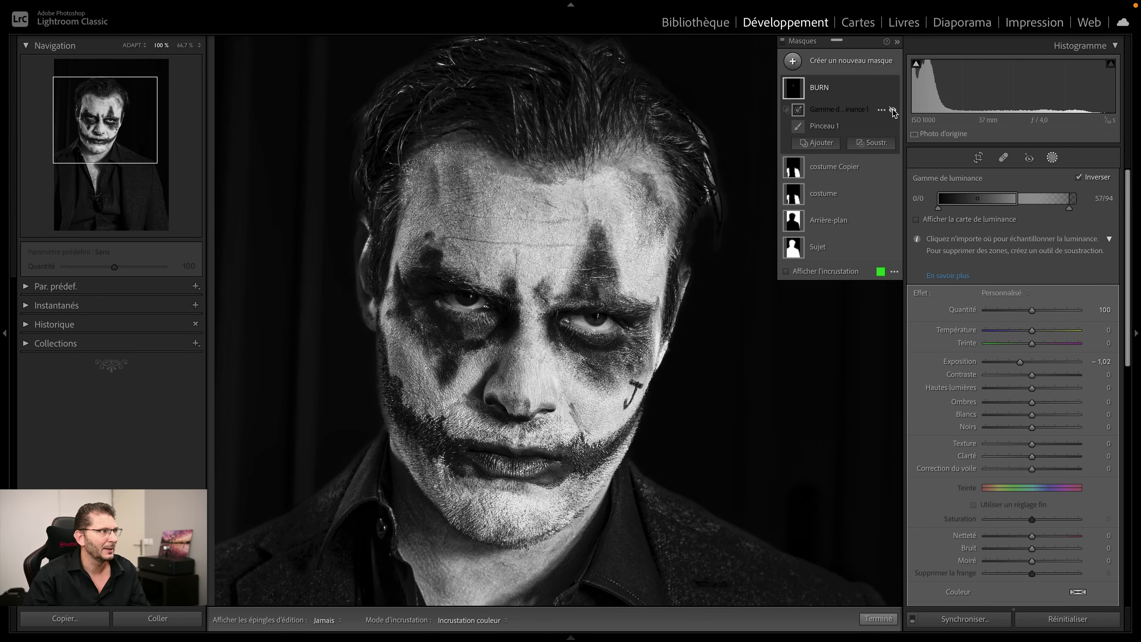
click(892, 110)
click(892, 110)
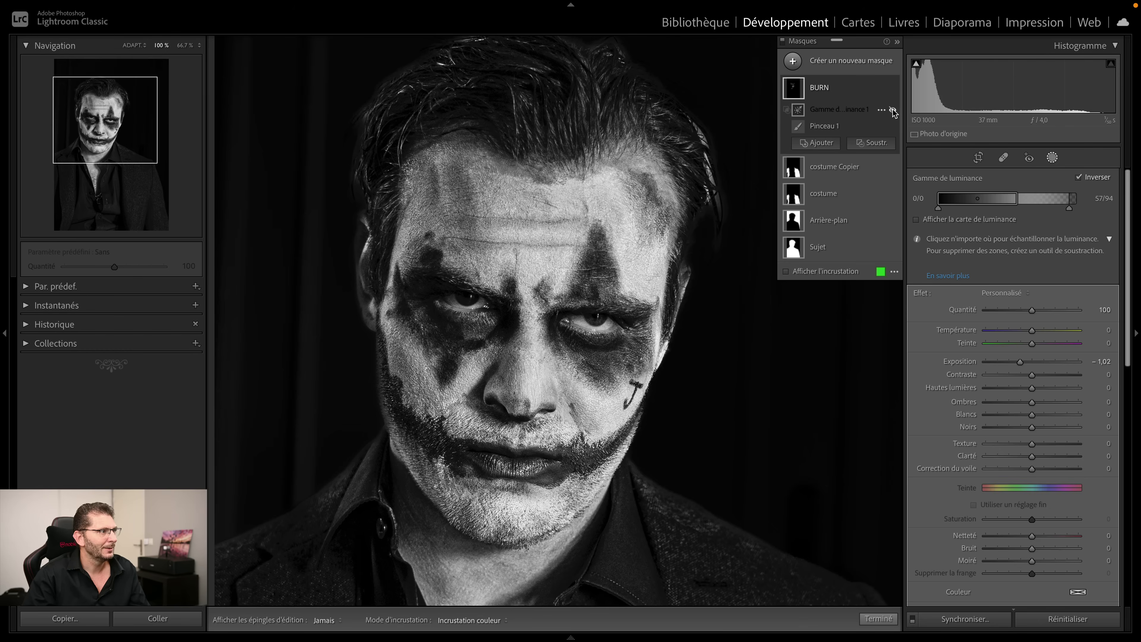
click(893, 111)
click(893, 111)
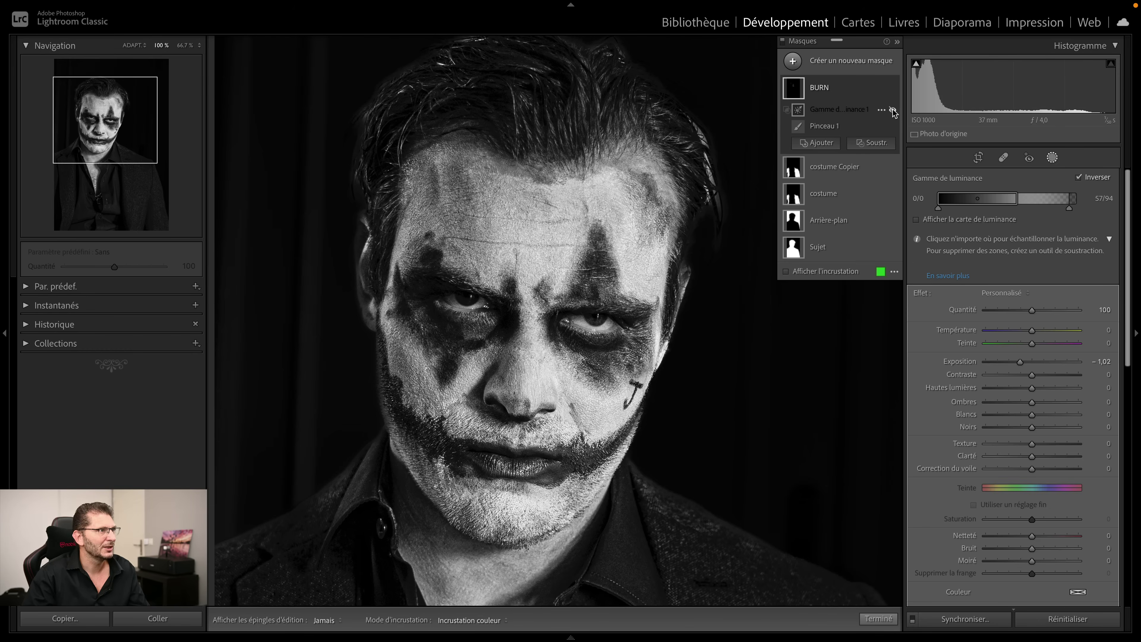
click(893, 111)
click(893, 87)
click(893, 88)
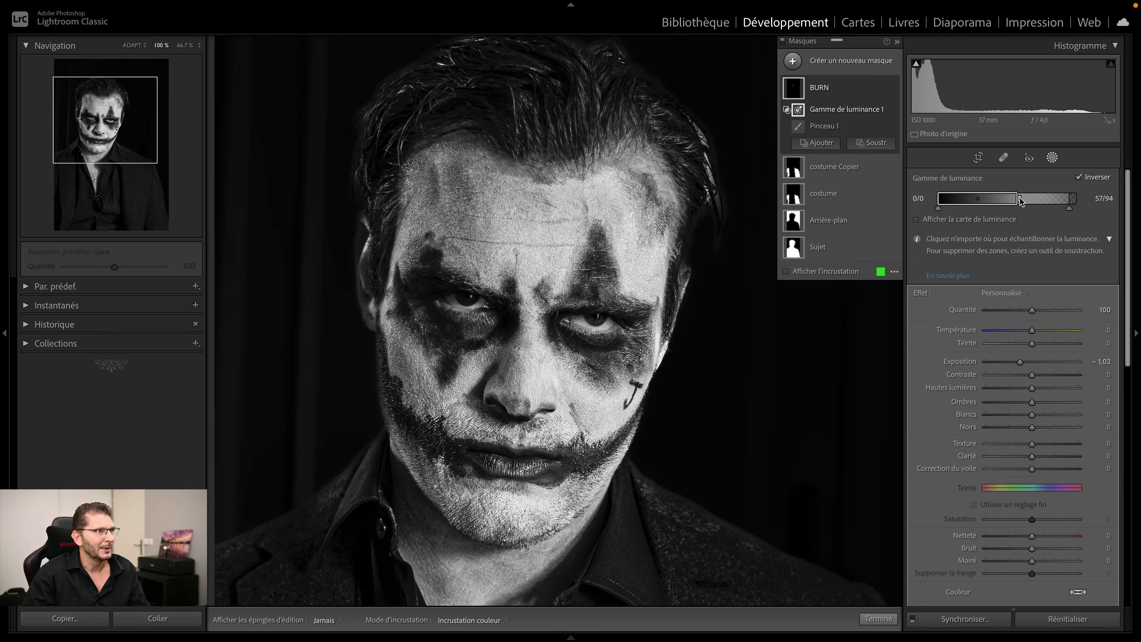
Step: Widen the luminance range to an upper limit of 72 with falloff at 100, and compare the BURN mask hidden and shown
mouse_move(1024, 200)
mouse_down()
mouse_move(1035, 201)
mouse_move(999, 200)
mouse_move(1087, 208)
mouse_up()
click(893, 89)
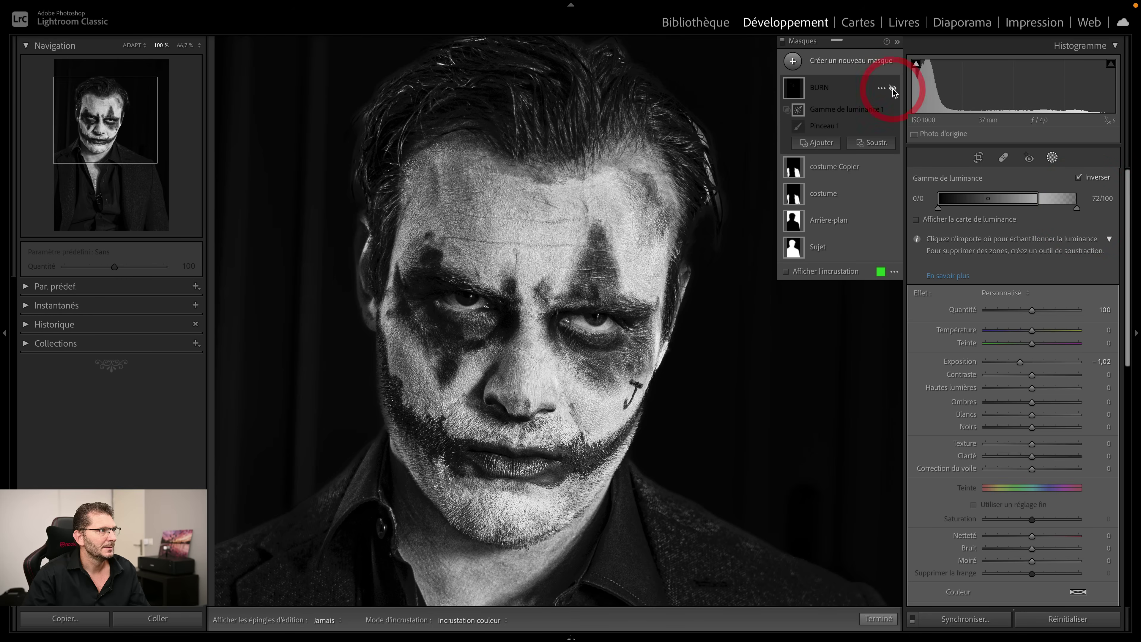
click(893, 89)
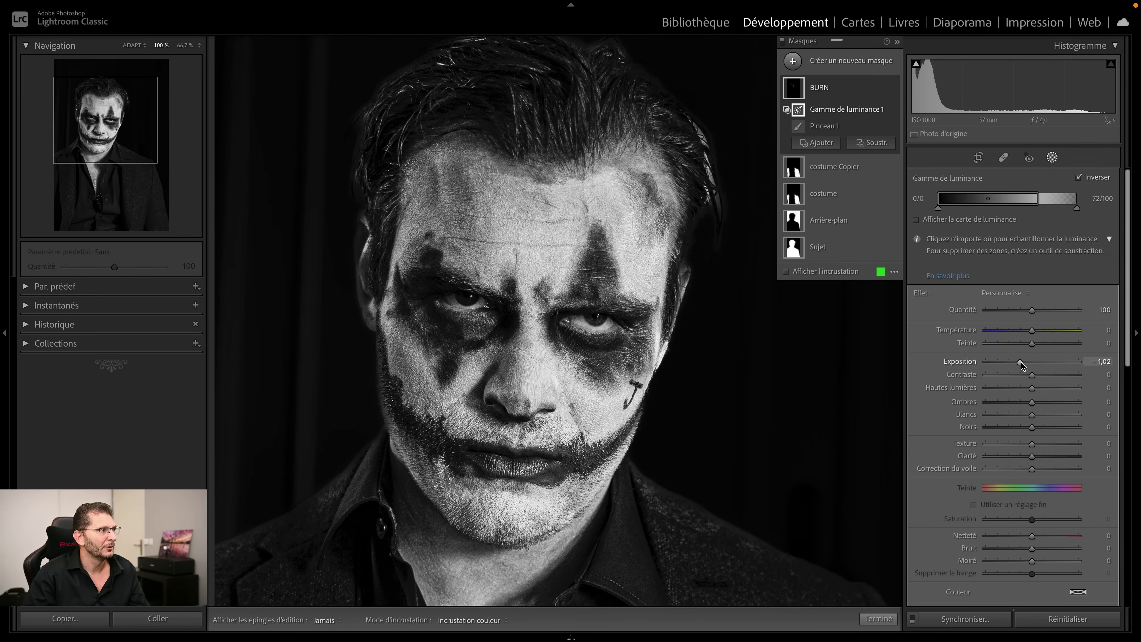
Step: Lower the BURN mask's exposure to -1.69 and compare the face with the mask hidden and shown
drag(1020, 363, 1013, 361)
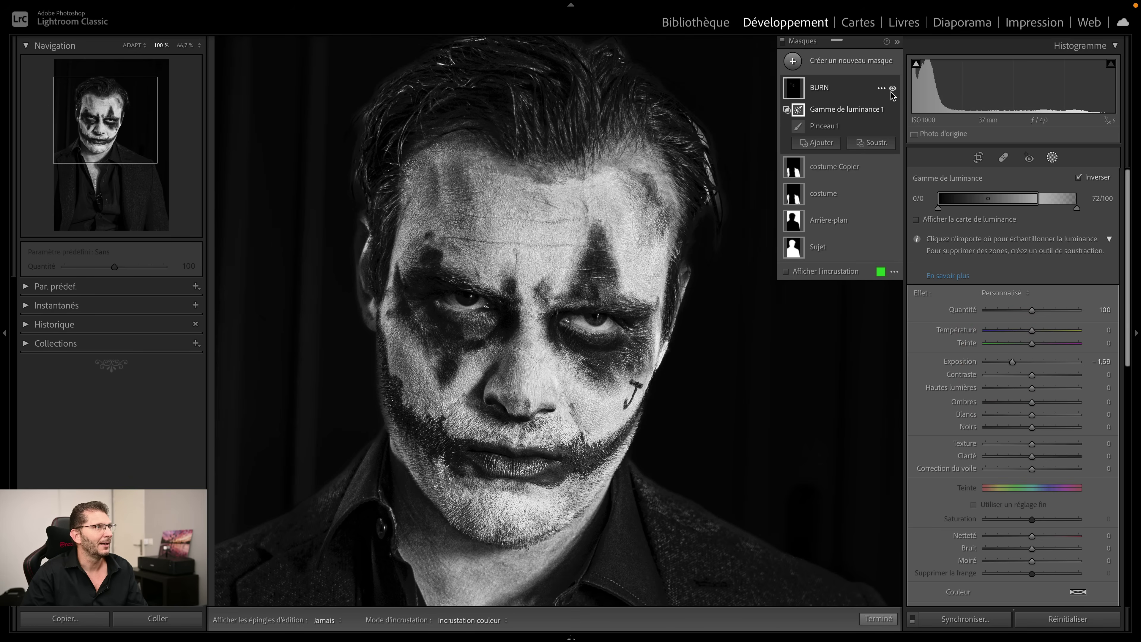
click(892, 90)
click(892, 90)
click(892, 90)
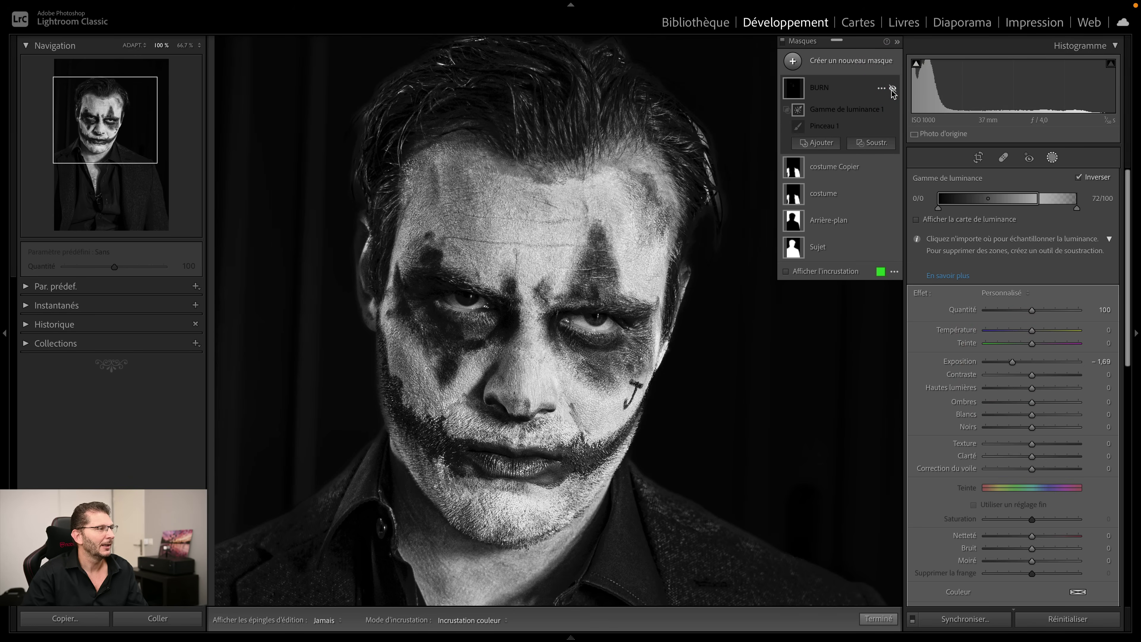
click(892, 90)
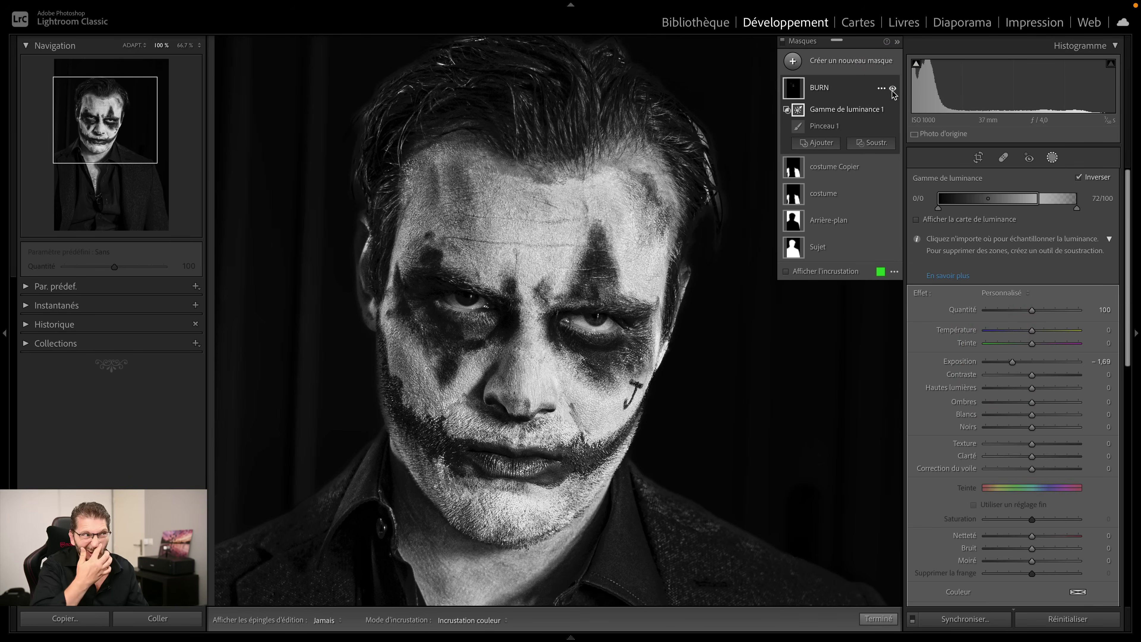
Step: Create a new brush mask for the brighter eye and switch on the coloured mask overlay
click(831, 66)
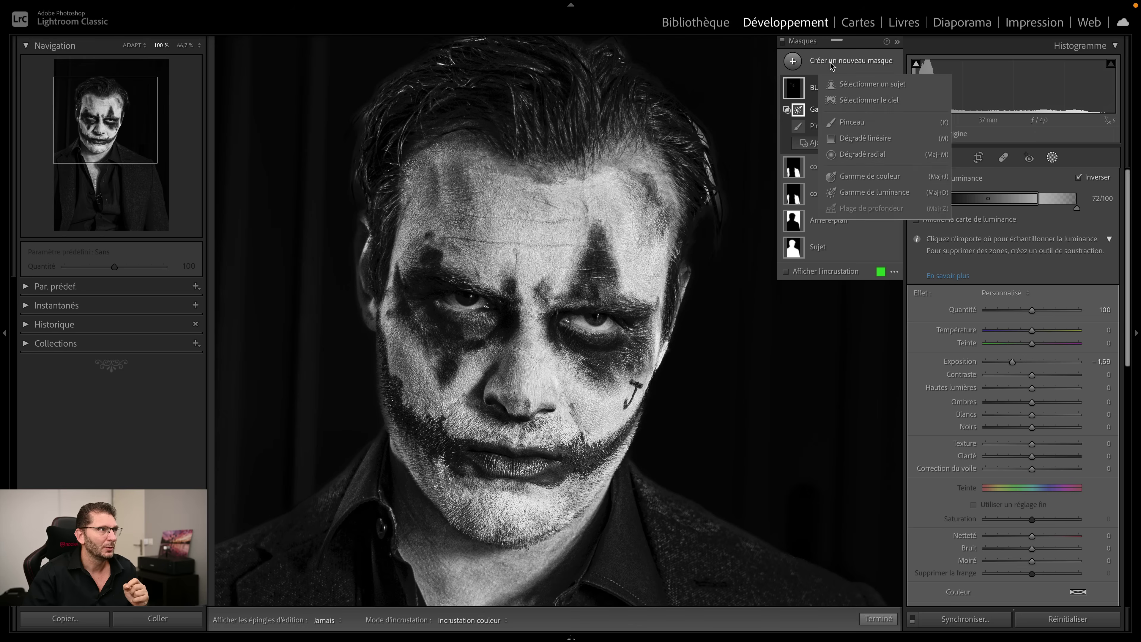
click(847, 123)
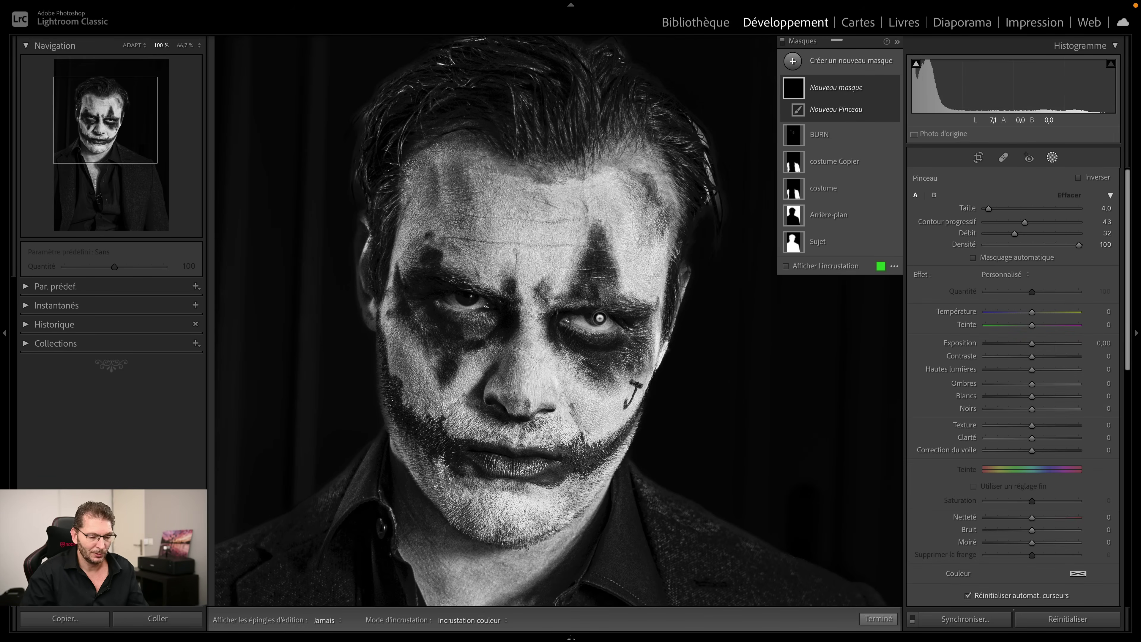
key(super+equal)
key(super+equal)
key(super+equal)
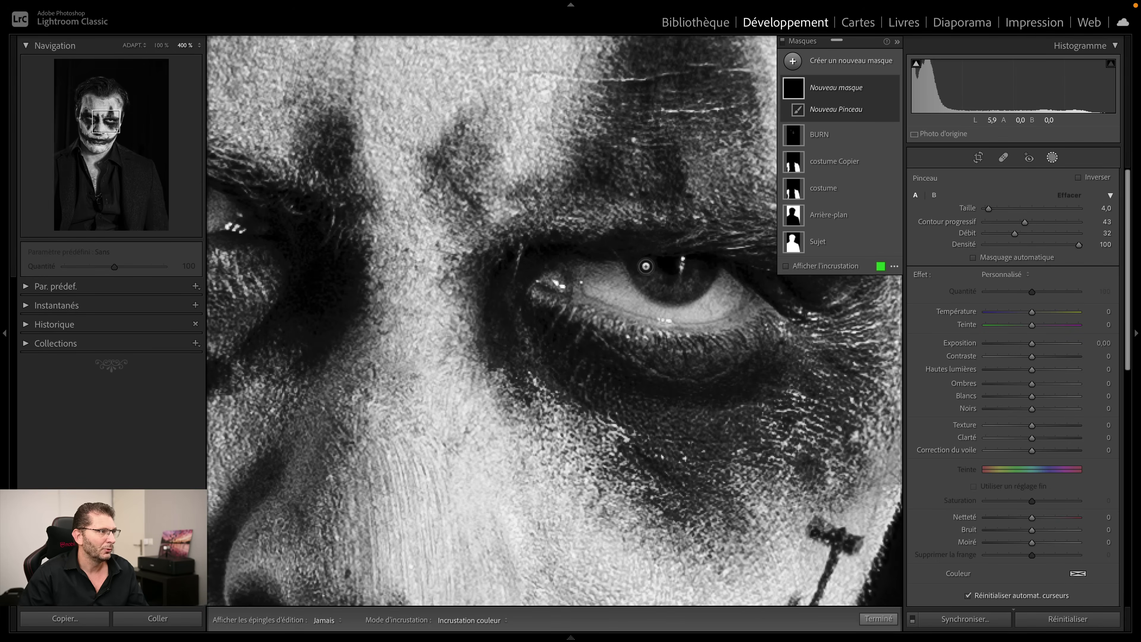
click(805, 269)
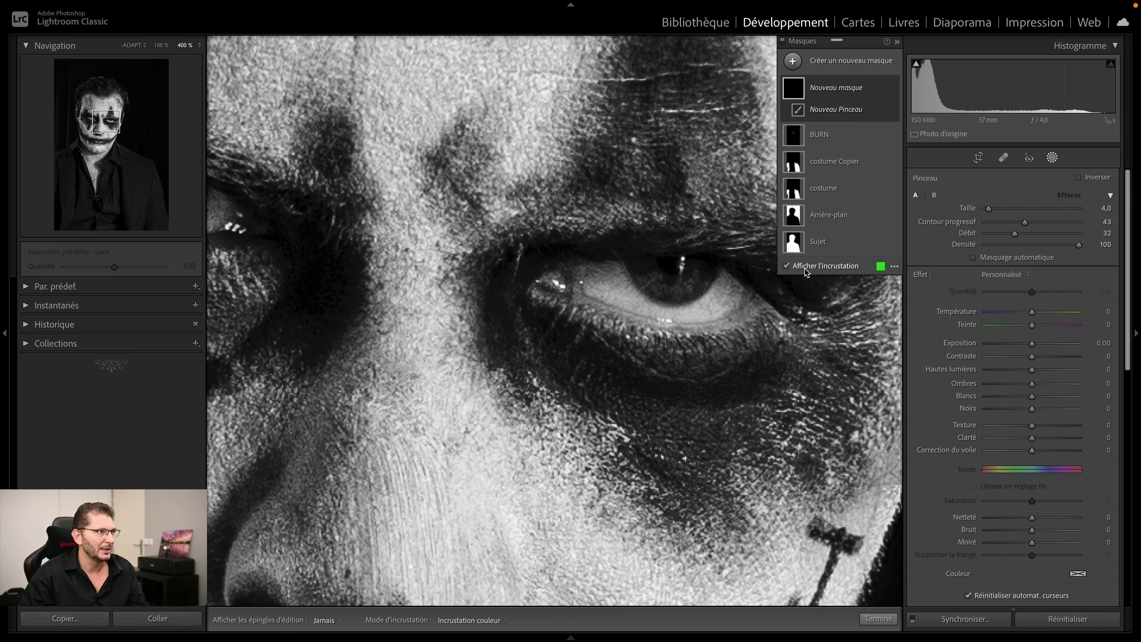
Step: Paint the mask over the iris around the pupil, including its lower edge, and hide the overlay
mouse_move(643, 263)
mouse_down()
mouse_move(677, 285)
mouse_move(660, 284)
mouse_move(644, 260)
mouse_move(700, 278)
mouse_move(710, 263)
mouse_move(687, 286)
mouse_move(699, 285)
mouse_move(702, 262)
mouse_move(670, 297)
mouse_move(688, 294)
mouse_move(661, 292)
mouse_move(628, 260)
mouse_move(649, 289)
mouse_move(701, 282)
mouse_up()
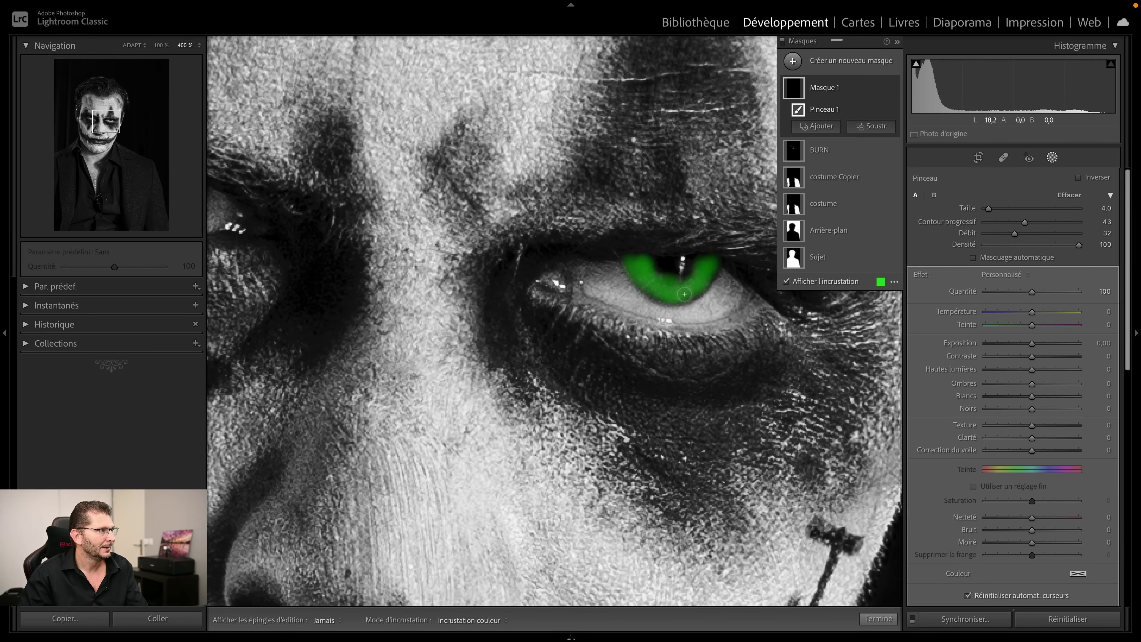
drag(649, 292, 659, 297)
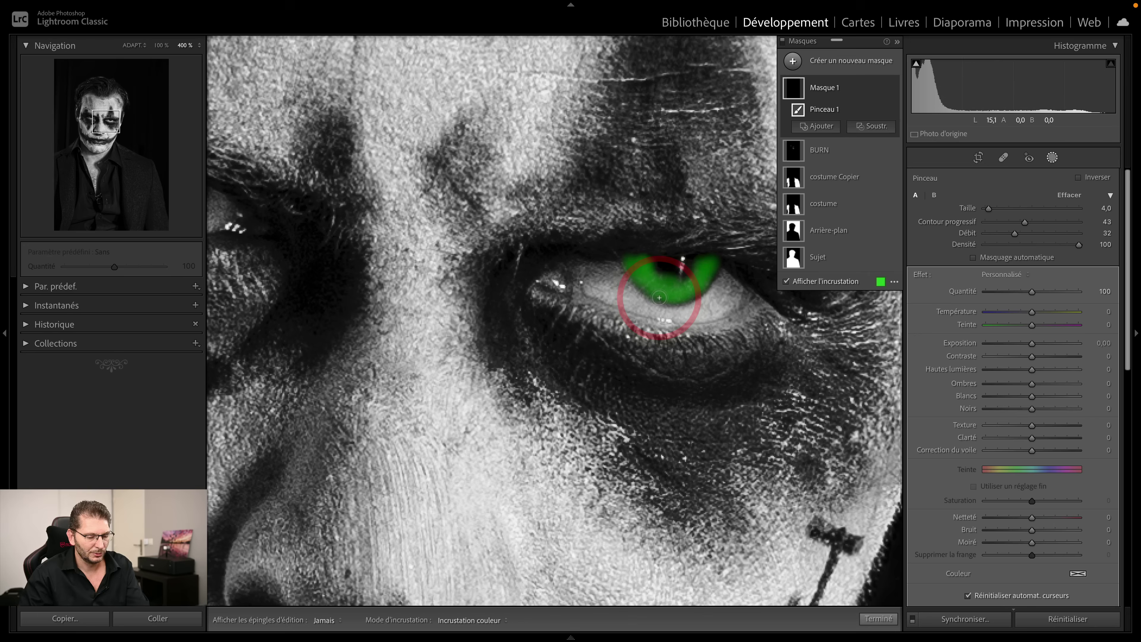
key(o)
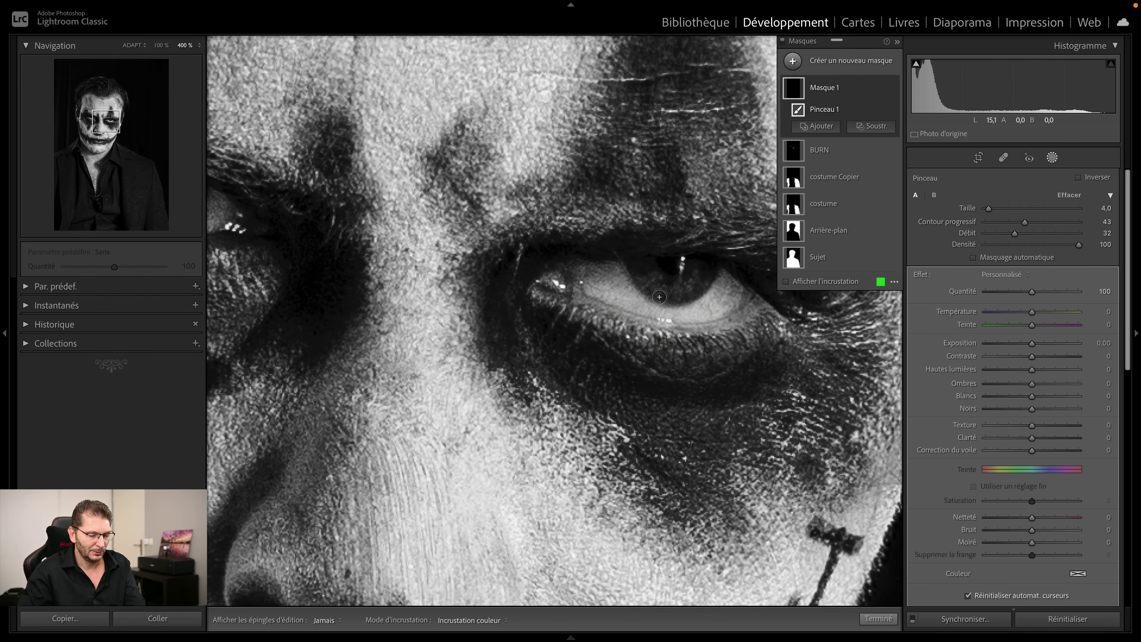
Step: Brighten the painted iris by setting the mask's exposure to 3.42, judging it on the whole portrait
key(super)
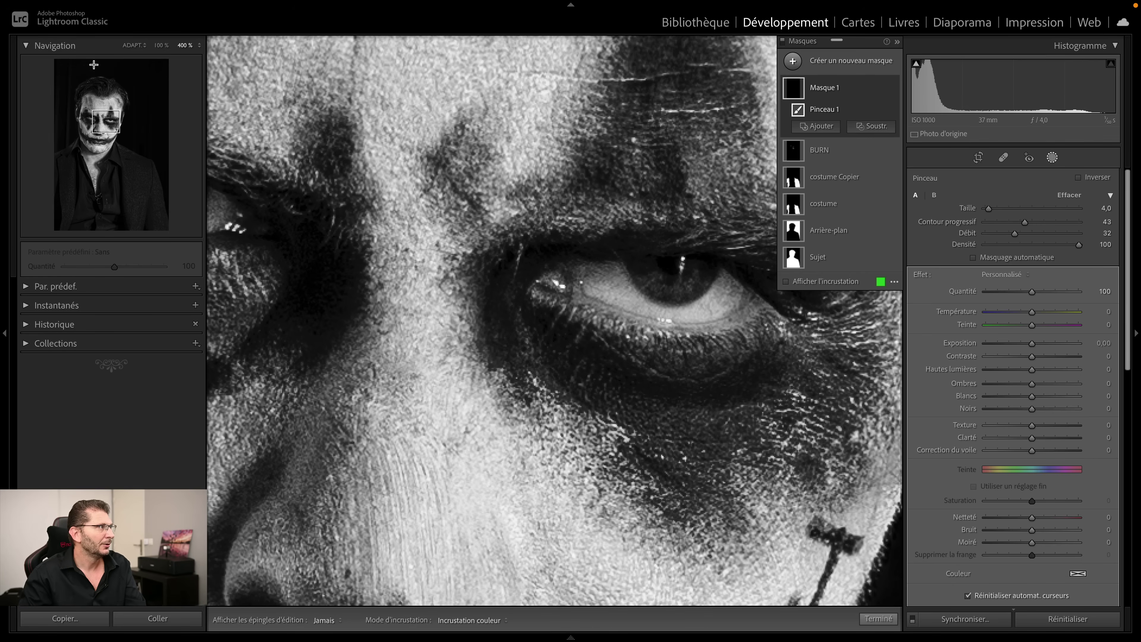
click(131, 45)
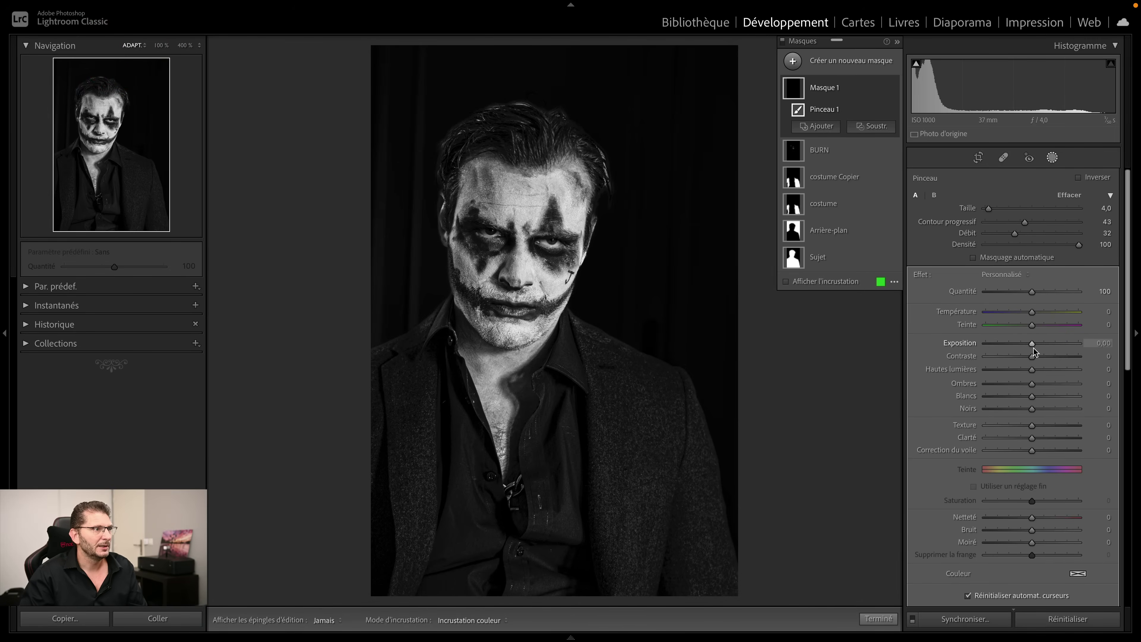
drag(1032, 345, 1079, 345)
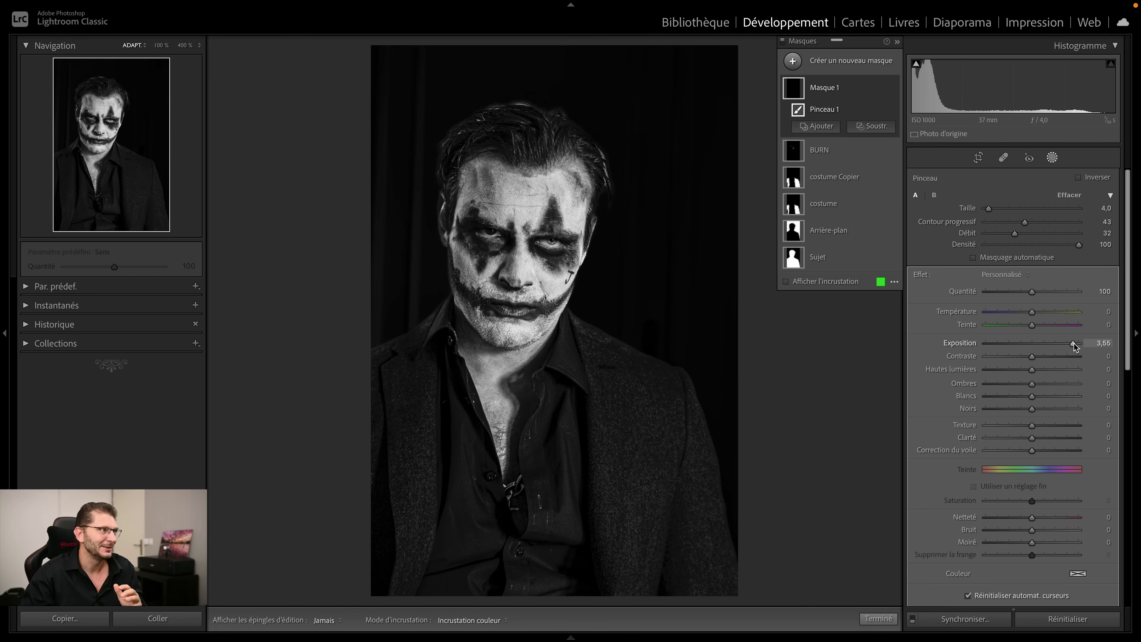
drag(1074, 344, 1072, 345)
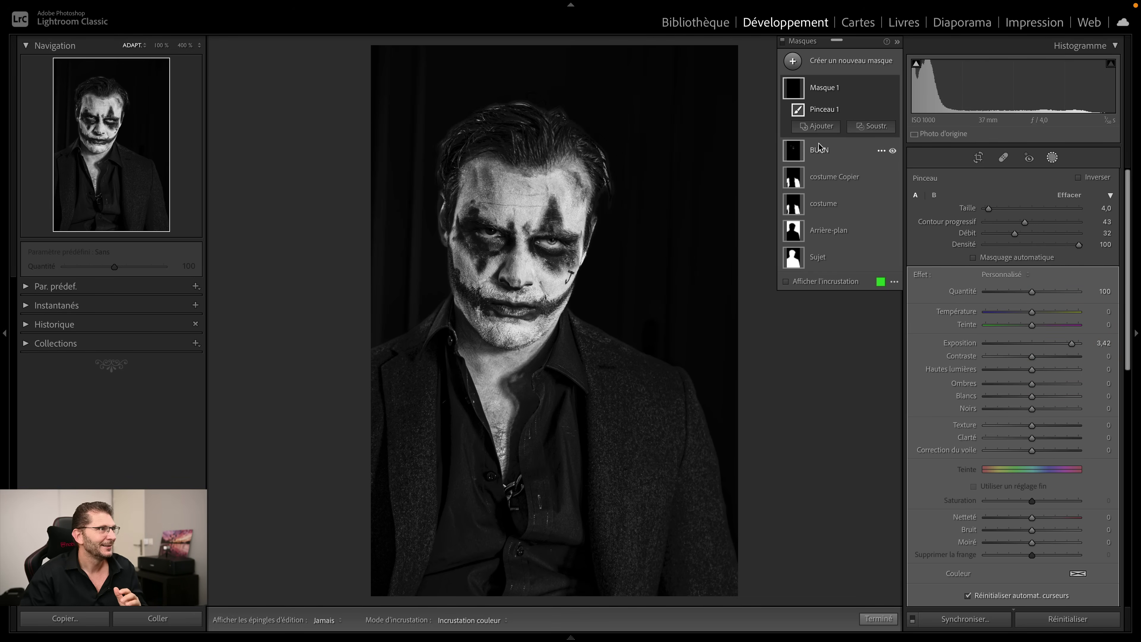
Step: Rename the iris-brightening mask to DODGE OEIL
double_click(825, 88)
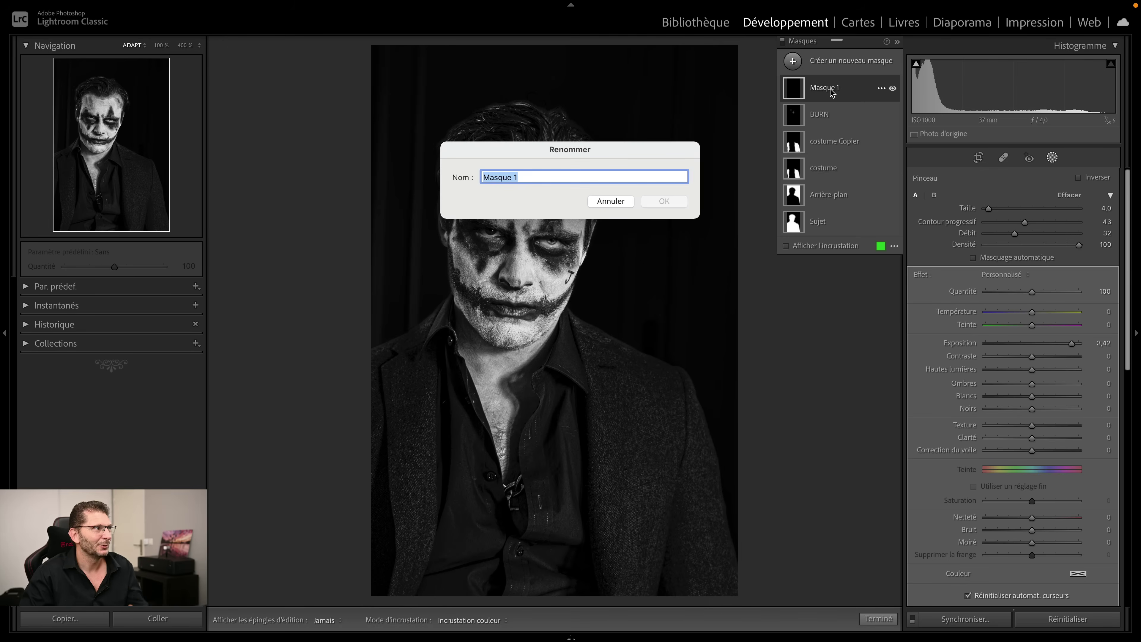
text(DODGE)
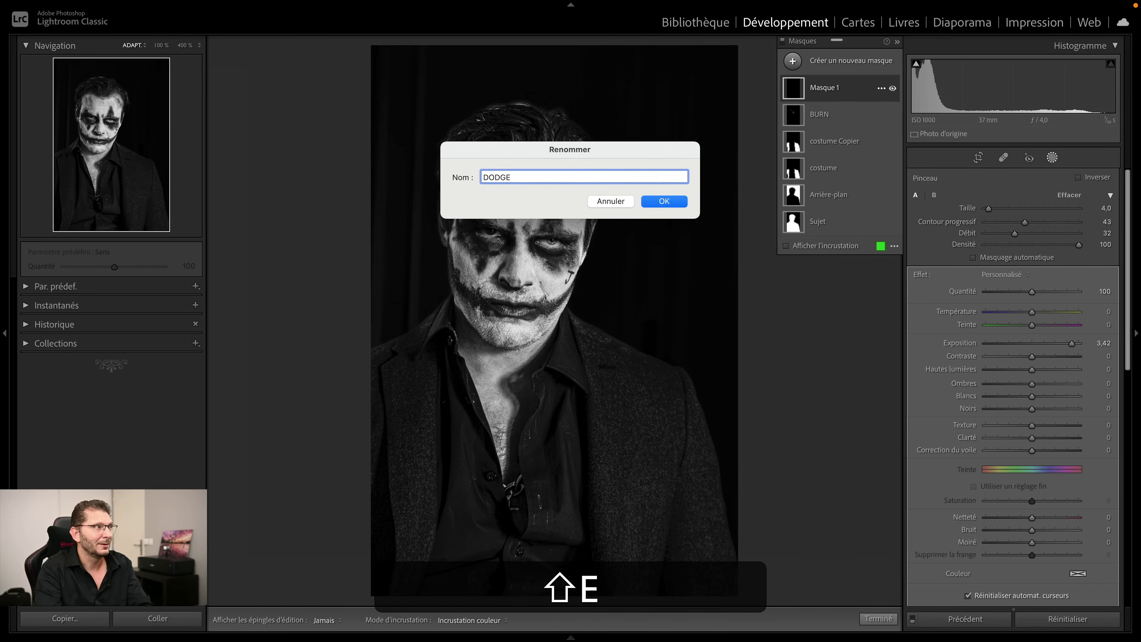
text( Y)
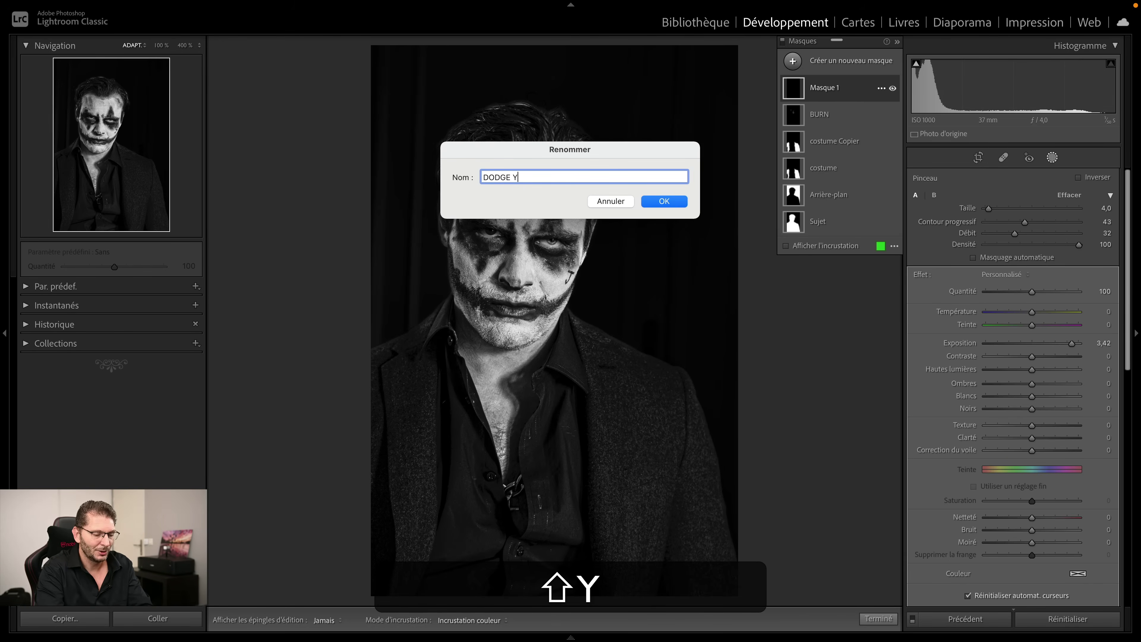
key(BackSpace)
text(OEIL)
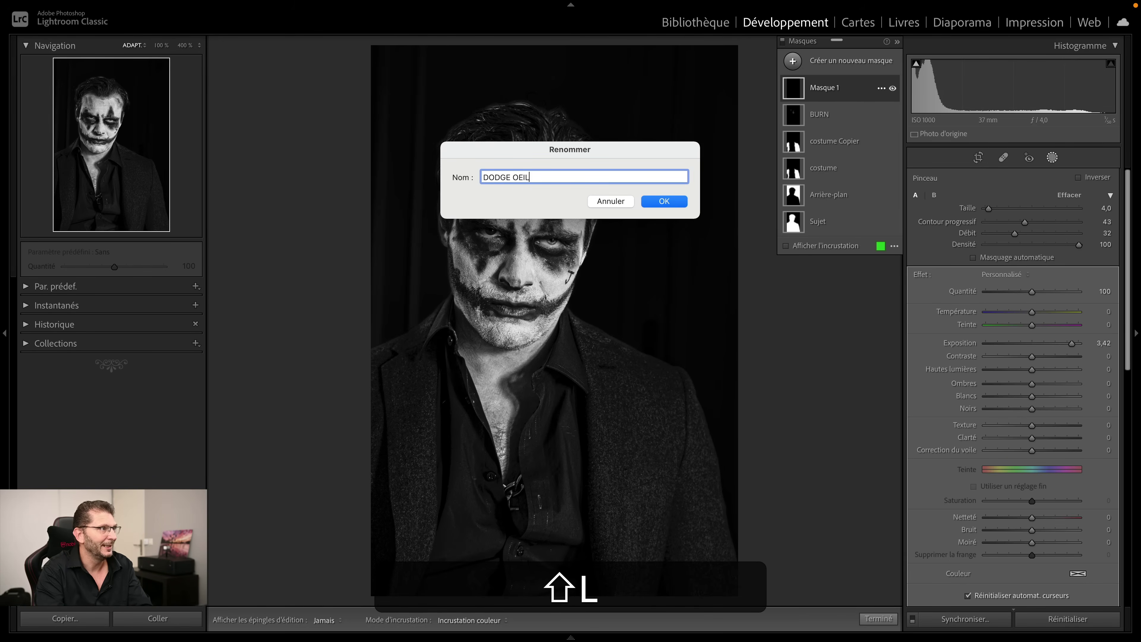
key(Return)
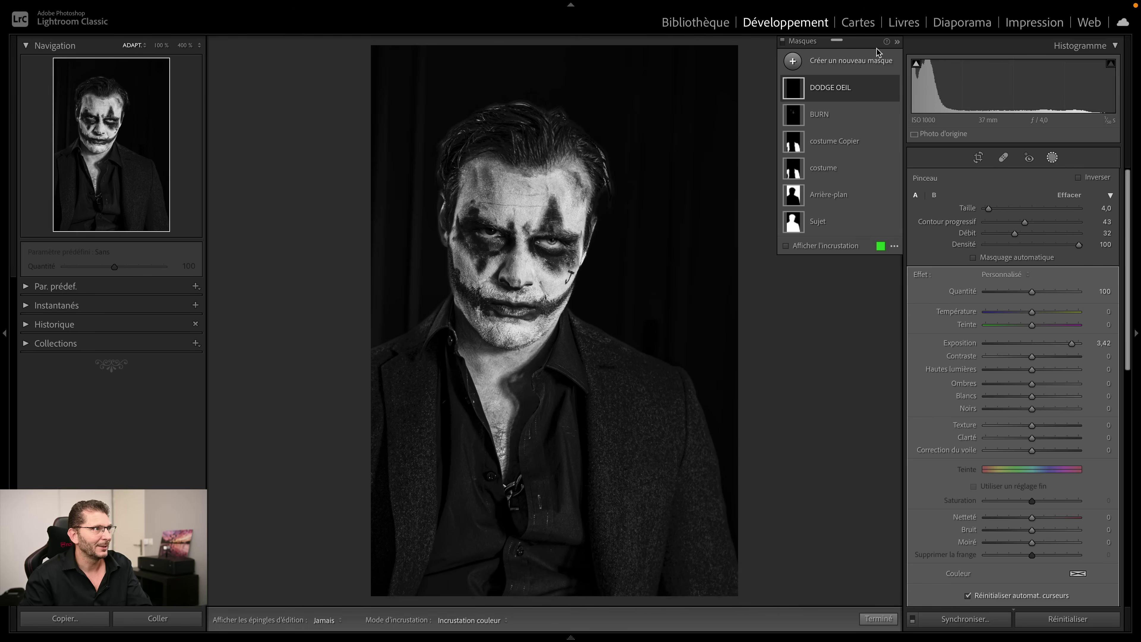
Step: Create a linear gradient mask with vertical edges over the shaded left side of the portrait, display its pins, and shift it towards the face's centre
mouse_move(891, 86)
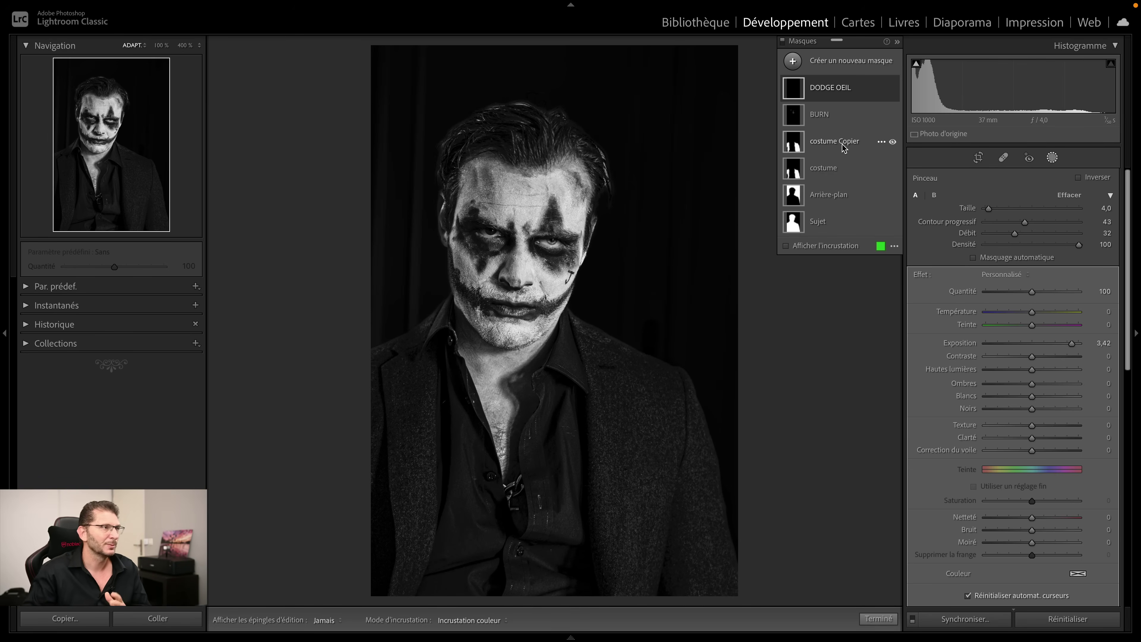
click(821, 67)
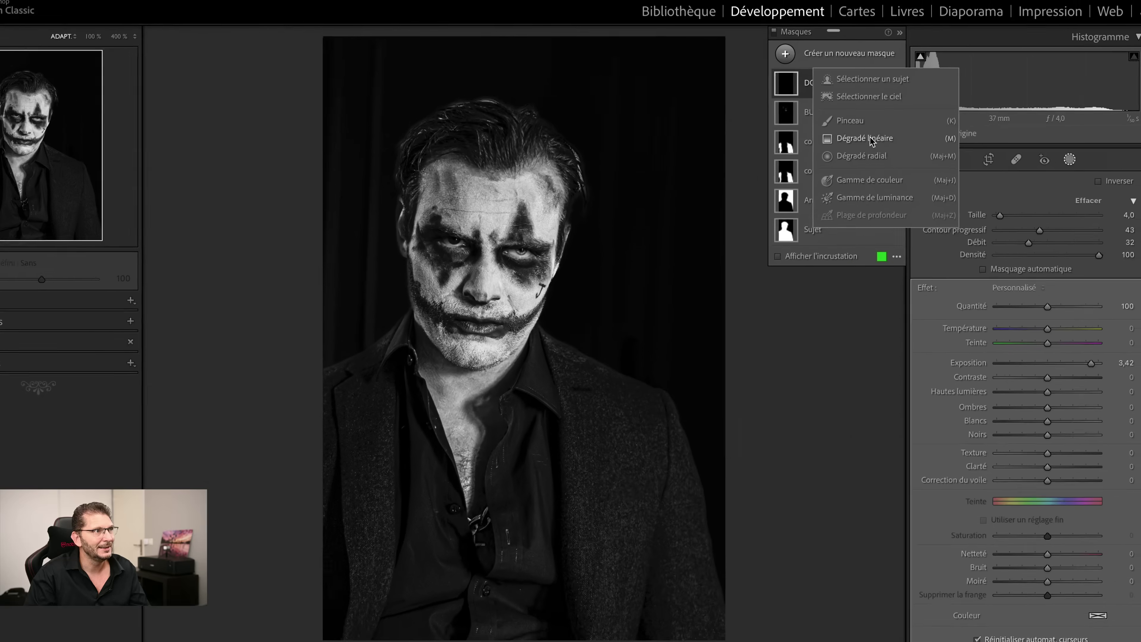
click(870, 137)
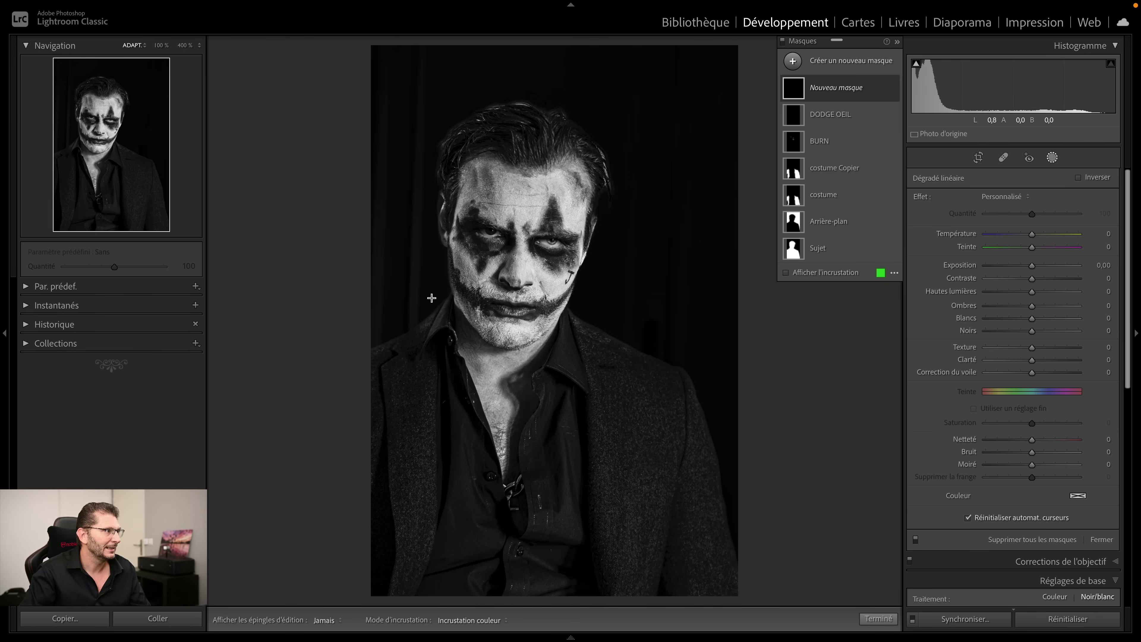
key(shift)
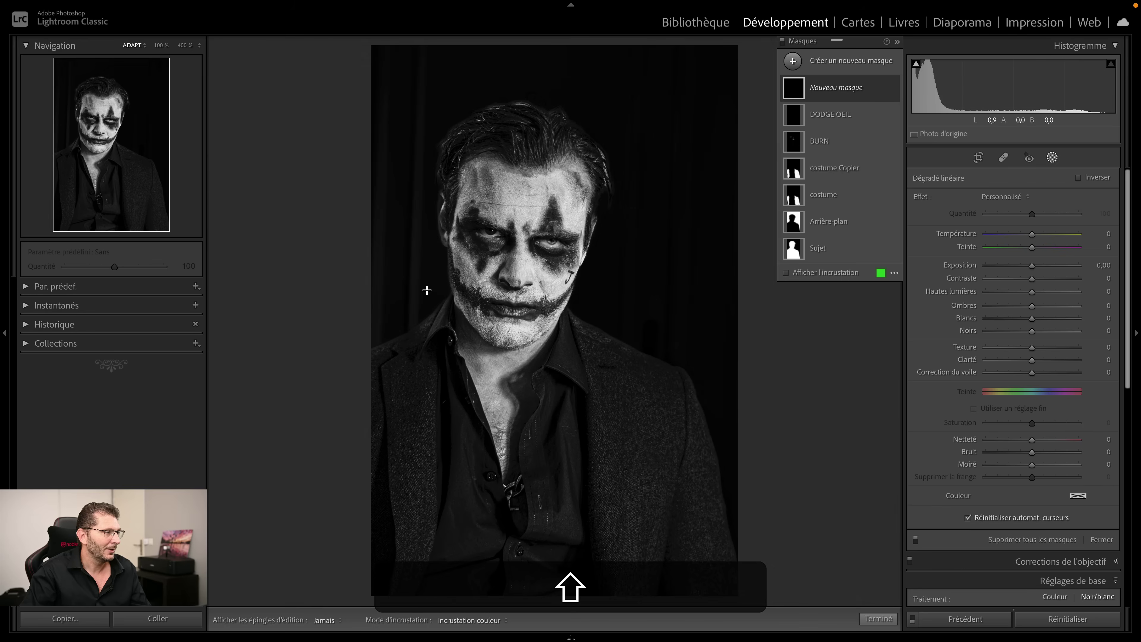
drag(427, 290, 461, 290)
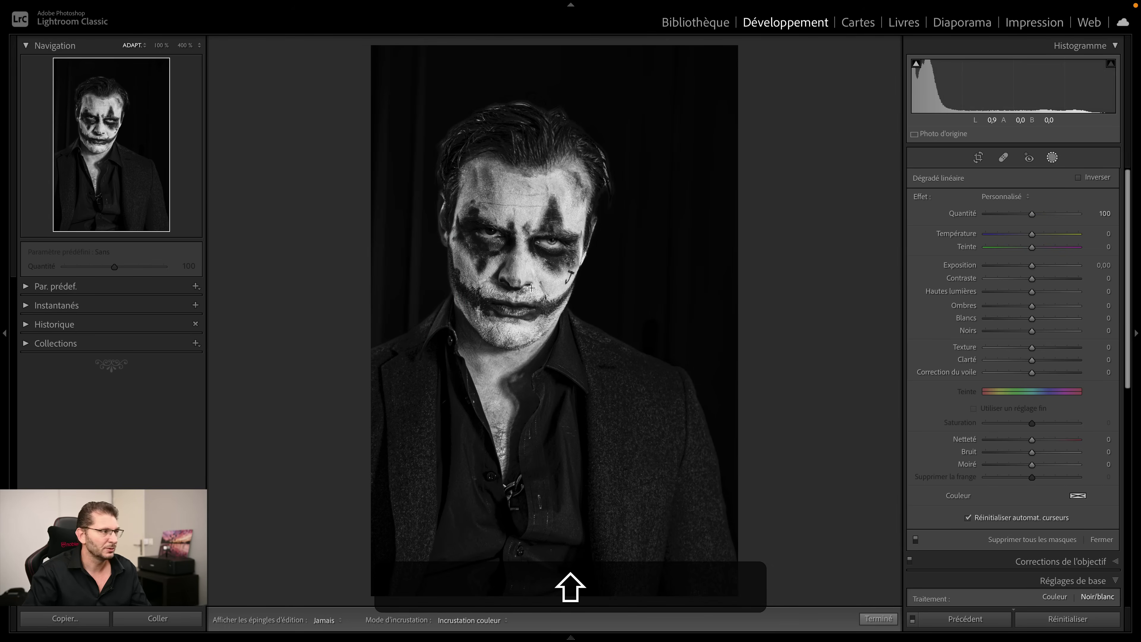
drag(532, 288, 533, 291)
key(h)
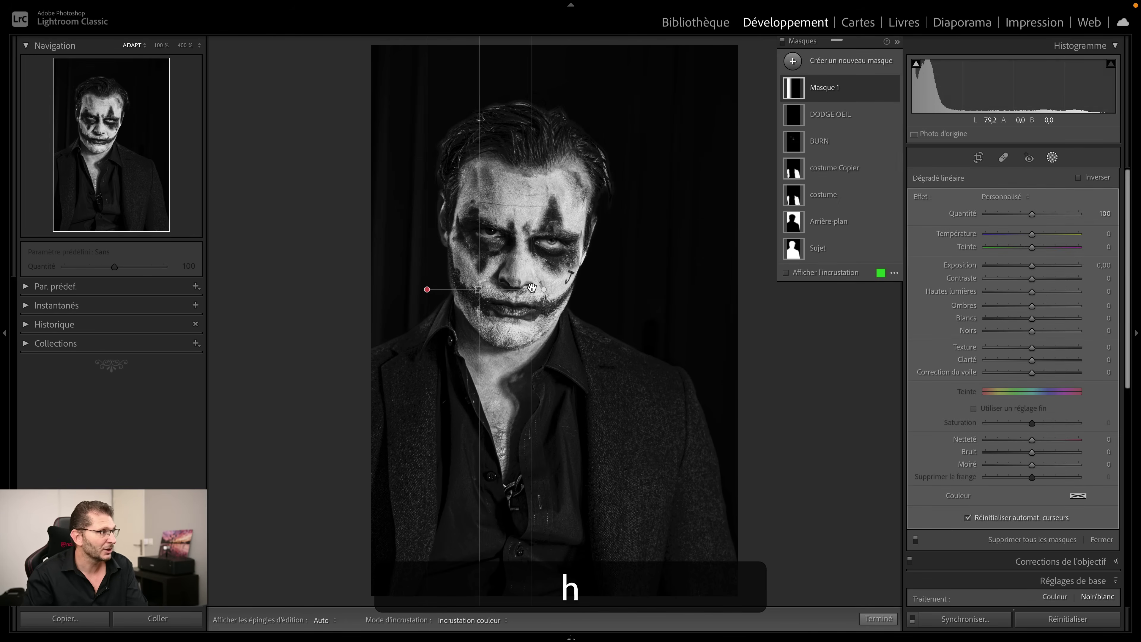
mouse_move(477, 290)
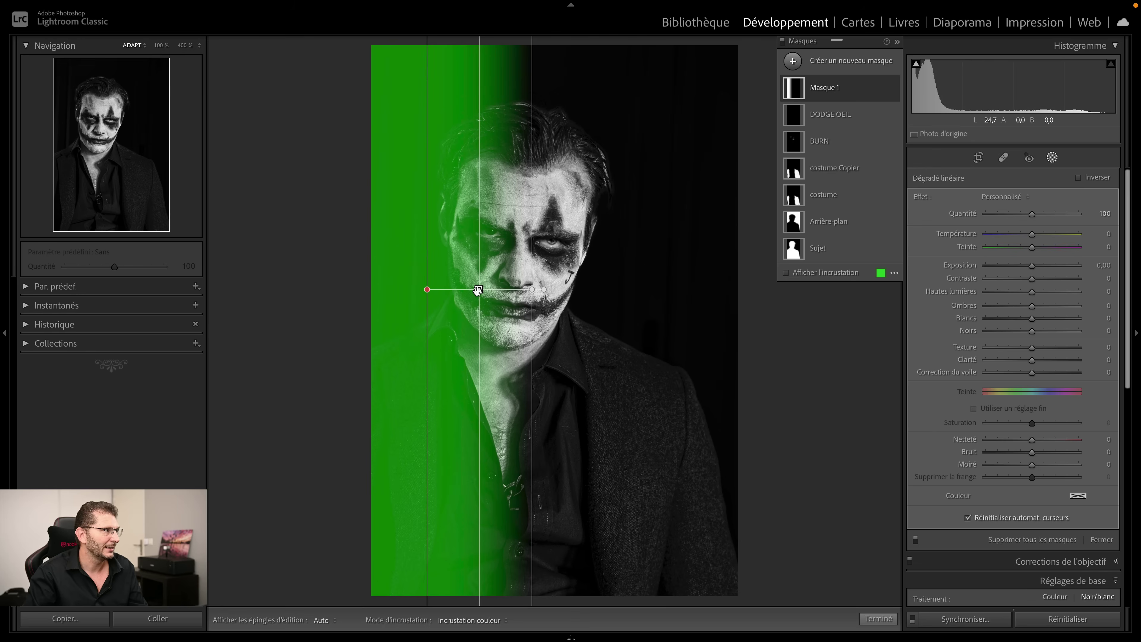
drag(477, 290, 502, 290)
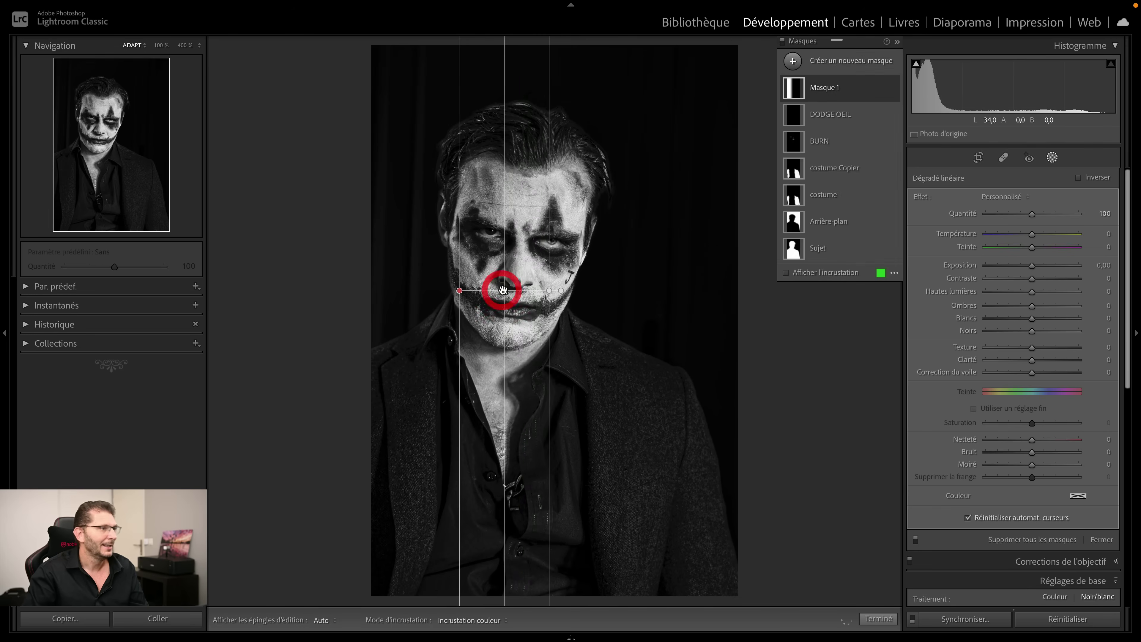
Step: Darken the gradient area with an exposure of −2.97, narrowing its transition and aligning it near the nose
drag(1032, 265, 998, 262)
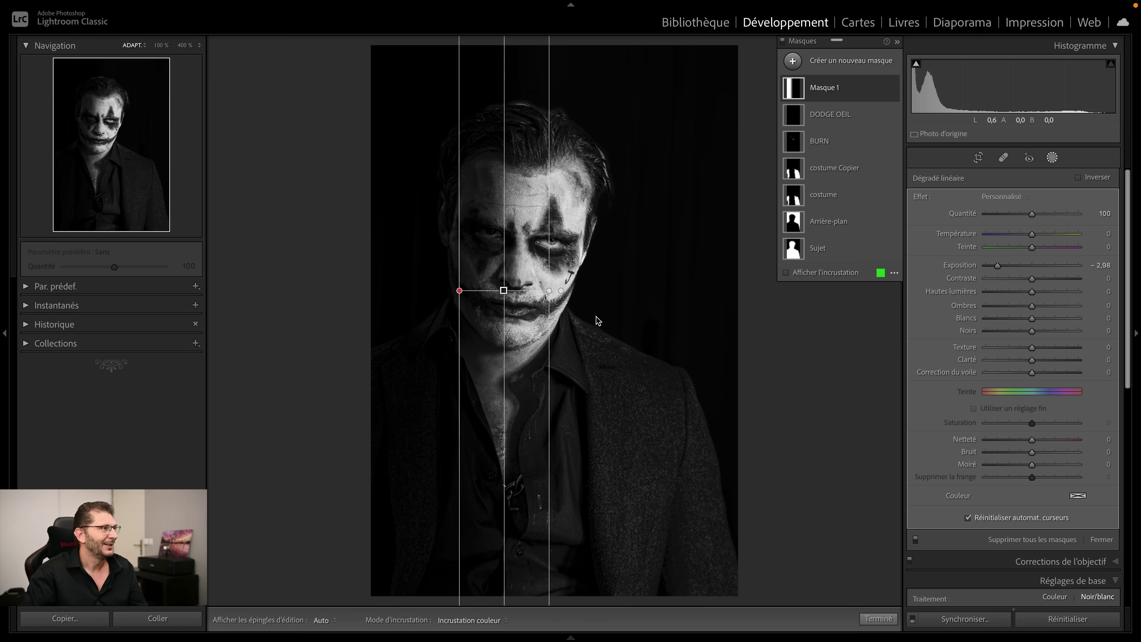
click(888, 90)
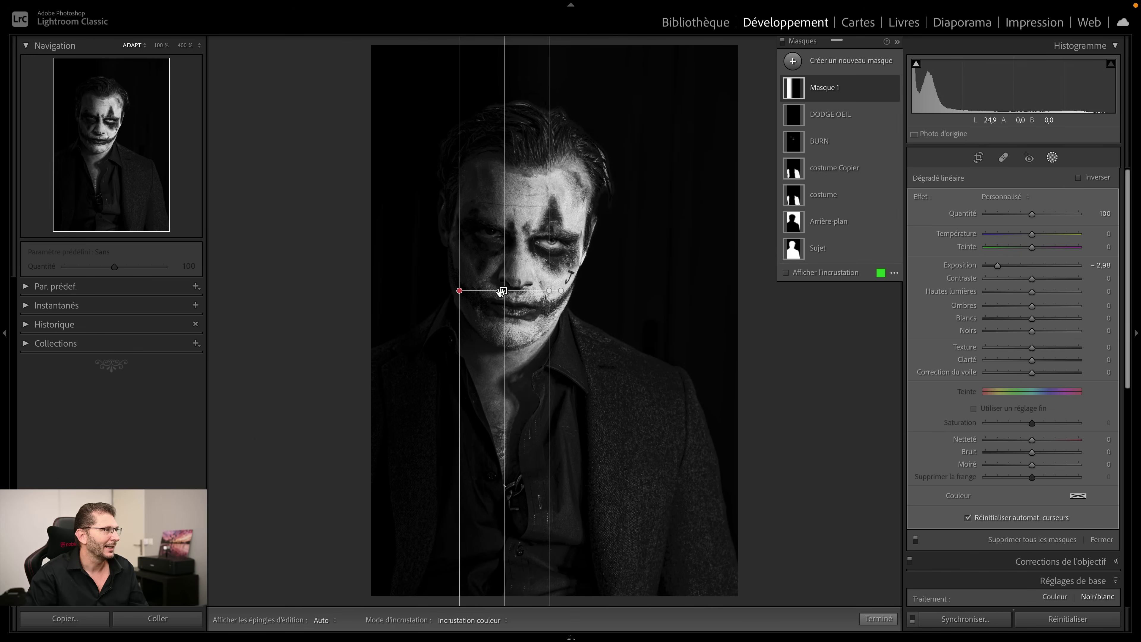
drag(501, 291, 527, 295)
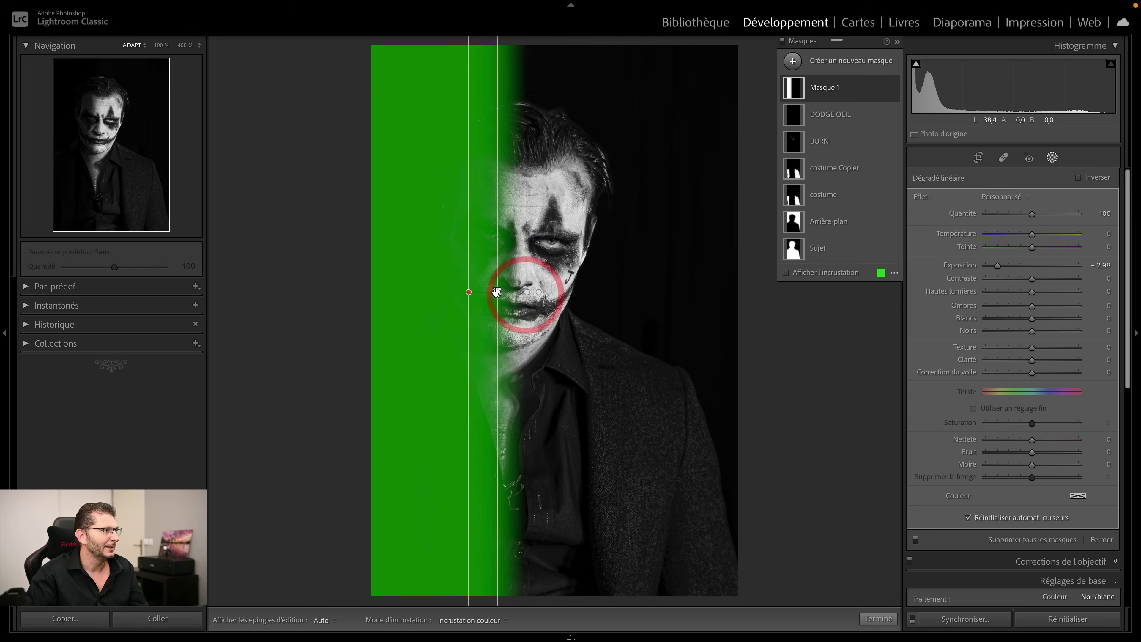
drag(499, 293, 513, 293)
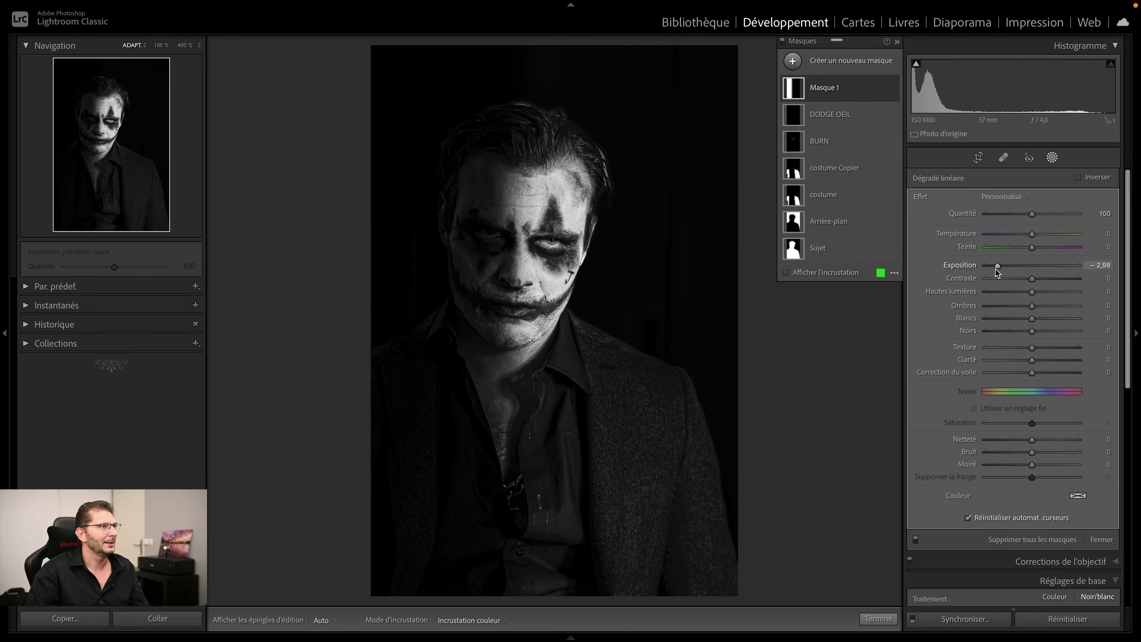
drag(997, 268, 998, 269)
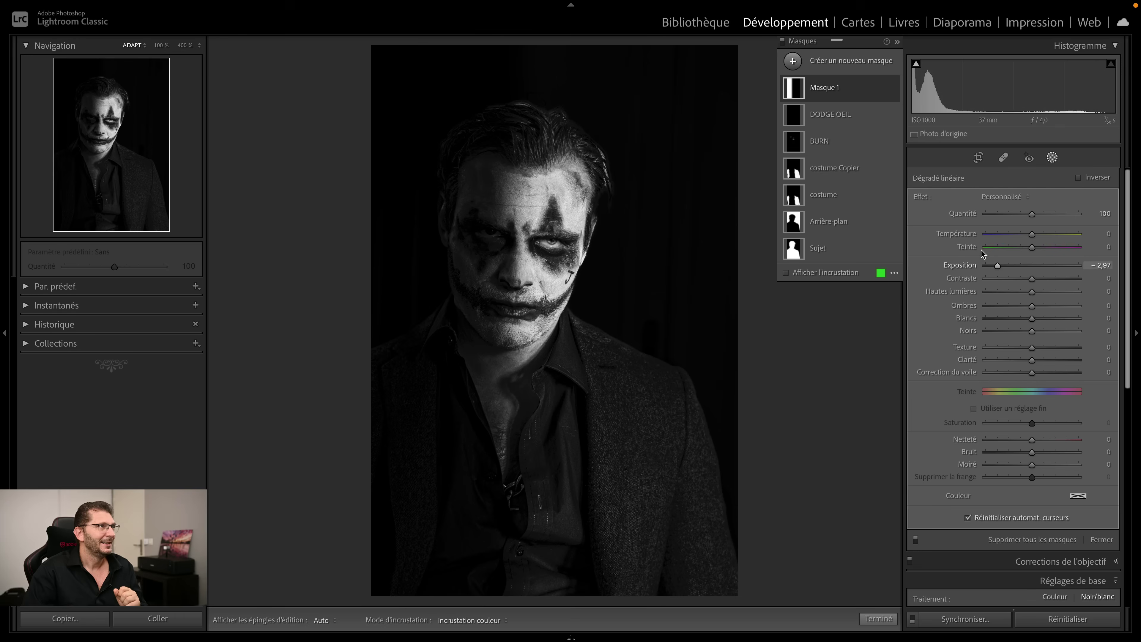
Step: Rename the face-darkening gradient mask to "ombre côté gauche"
click(824, 89)
double_click(824, 92)
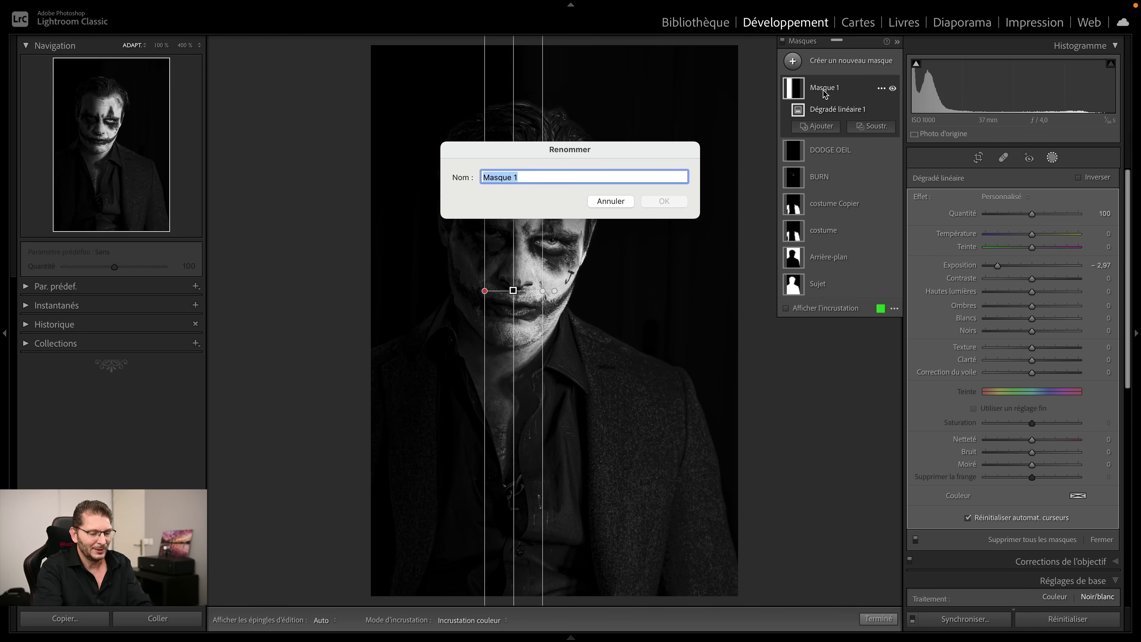
text(ombre côté )
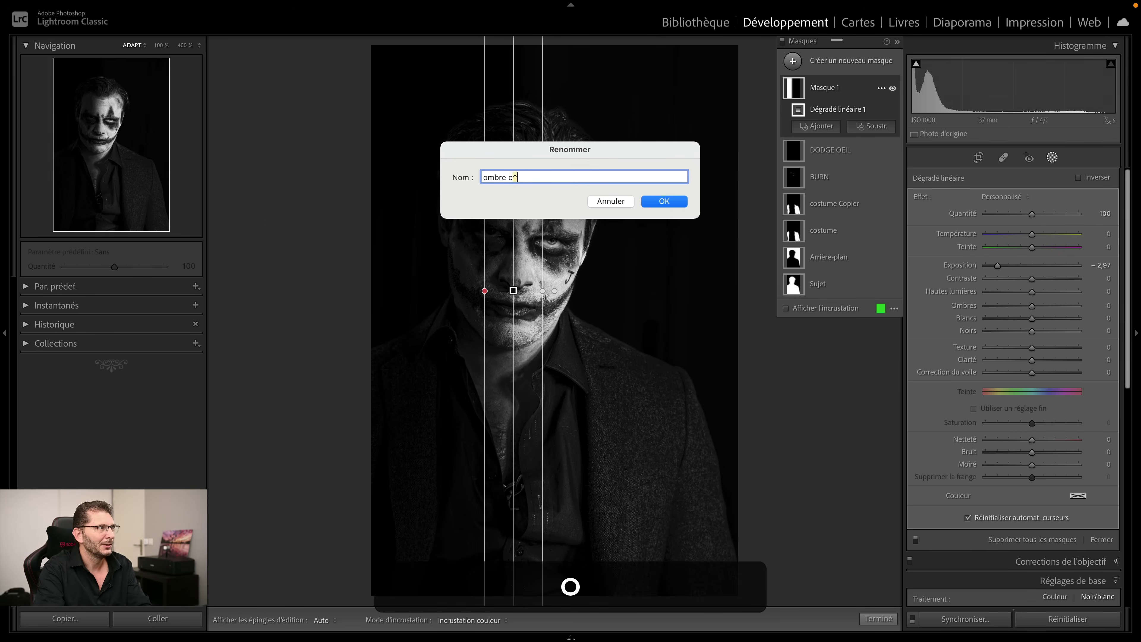
text(gauche)
key(Return)
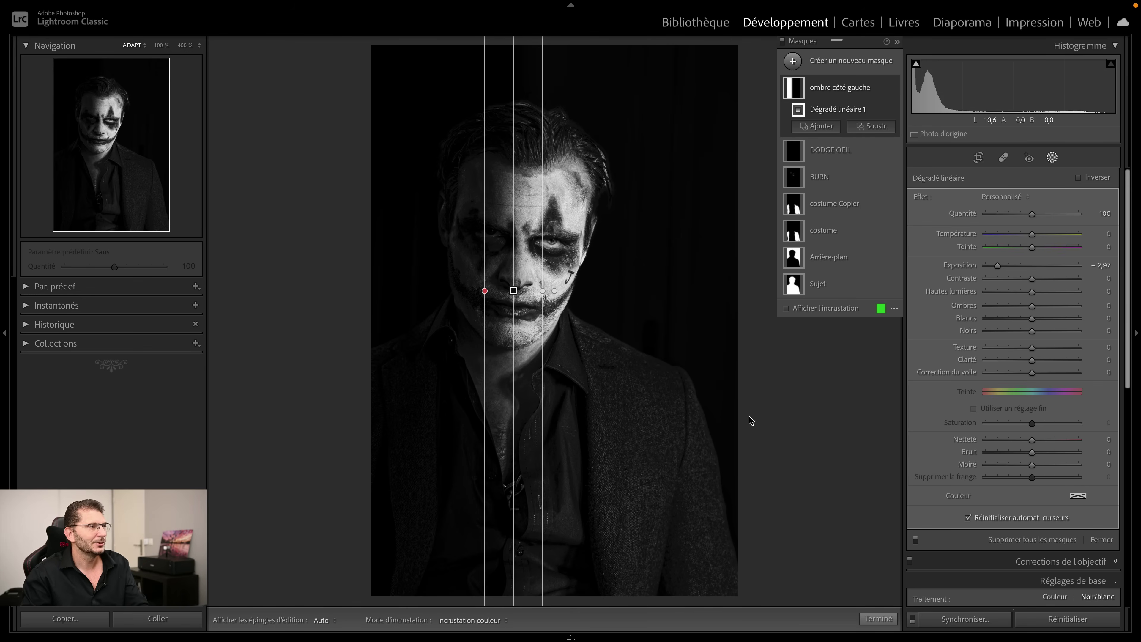
Step: Add a diagonal linear gradient mask from the jacket's lower right towards the shirt and set its exposure to −3.30
click(831, 69)
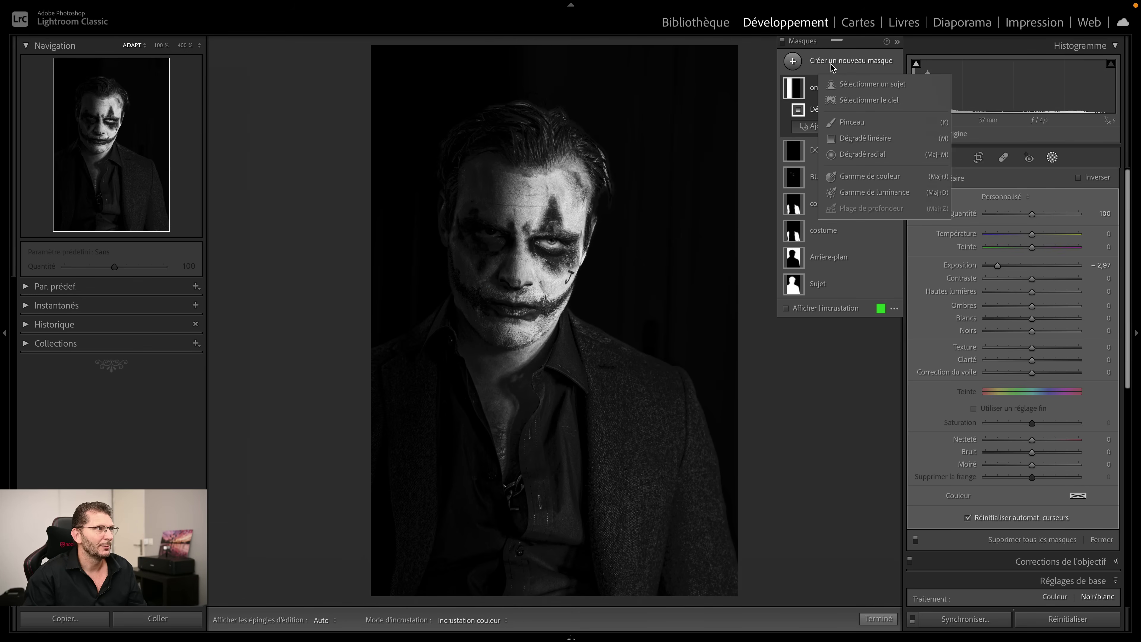
click(853, 139)
drag(695, 489, 546, 424)
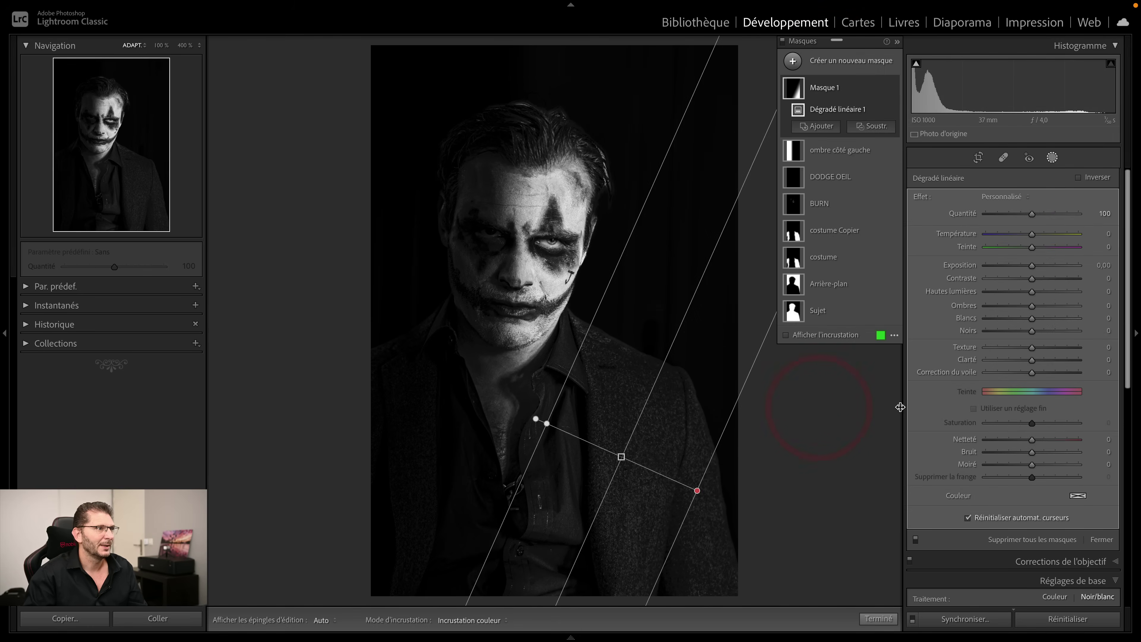
drag(1032, 265, 998, 265)
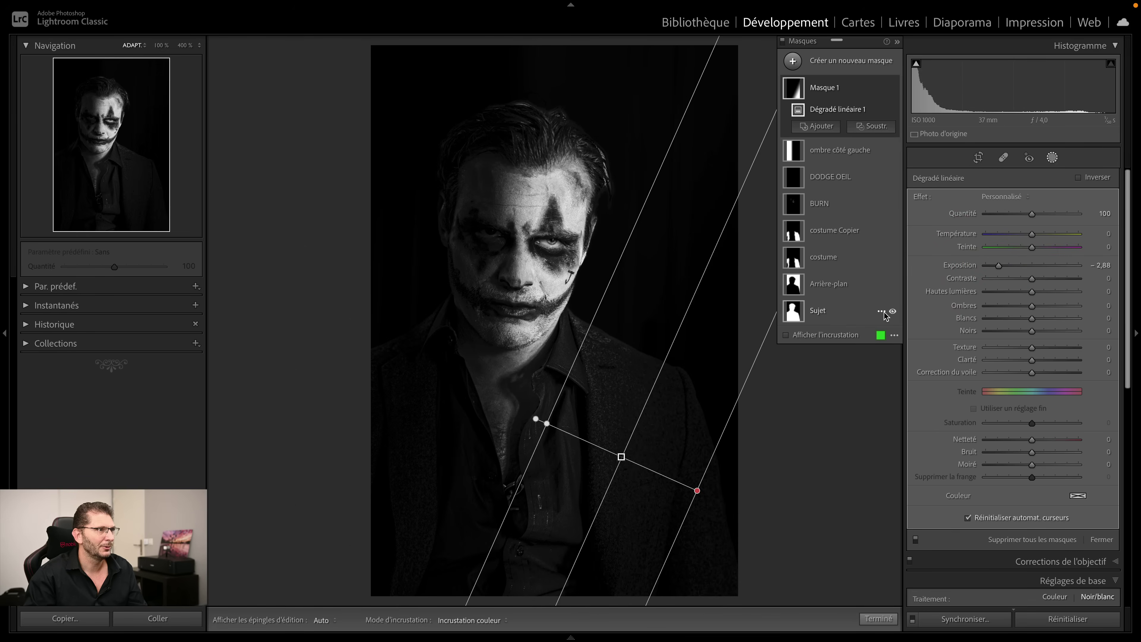
drag(996, 267, 992, 267)
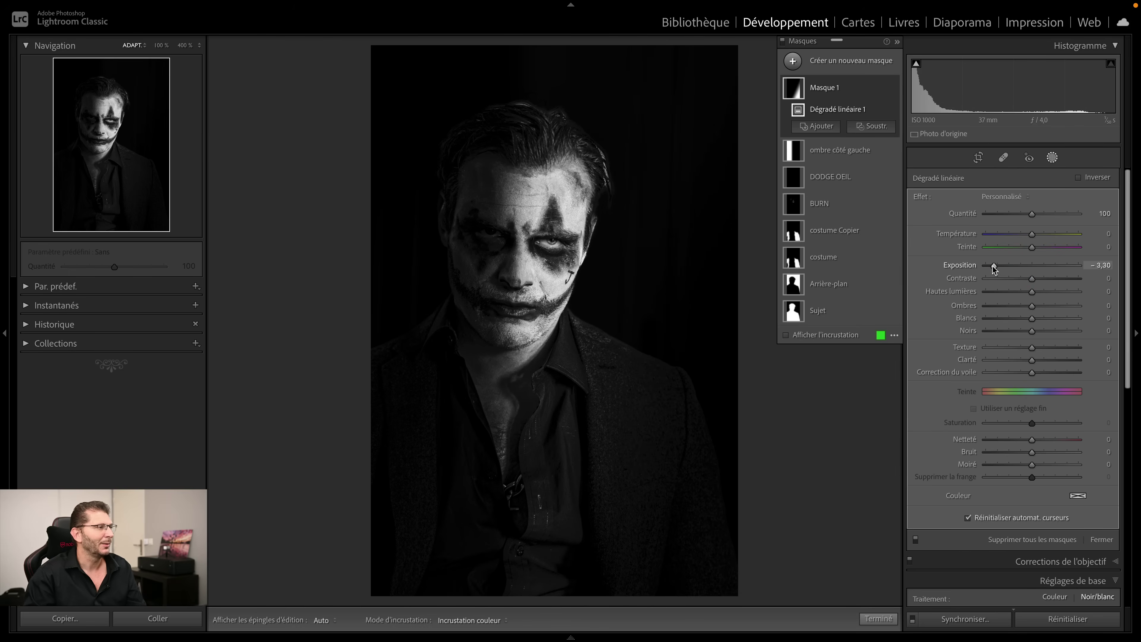
Step: Rename the diagonal jacket gradient mask to "partie droite costume"
double_click(825, 87)
text(parti)
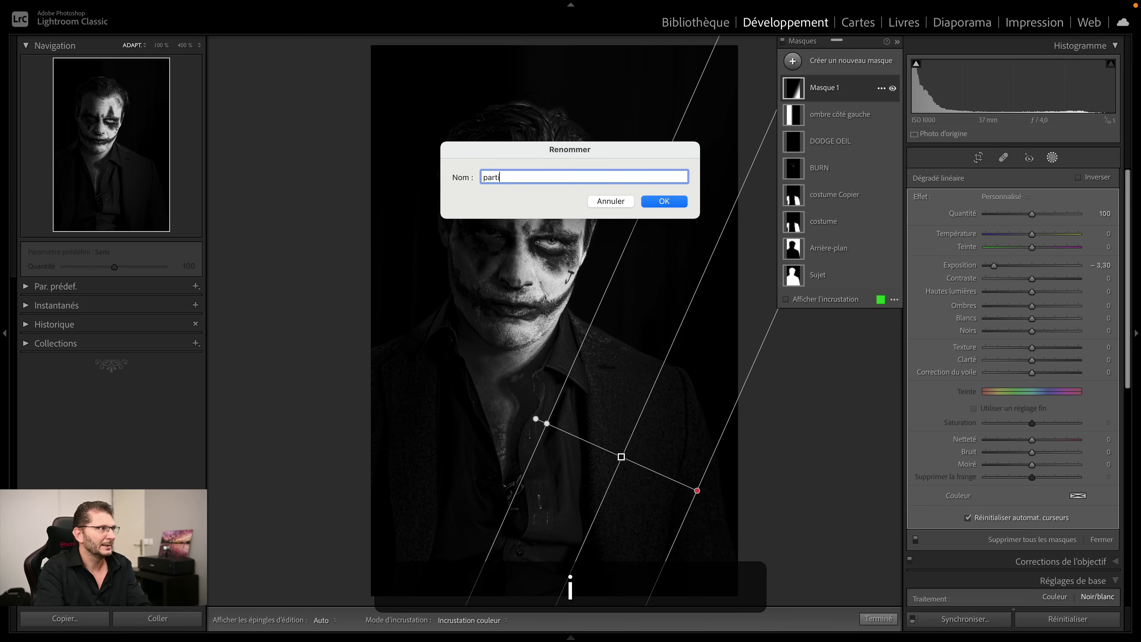
text(e droite costume)
key(Return)
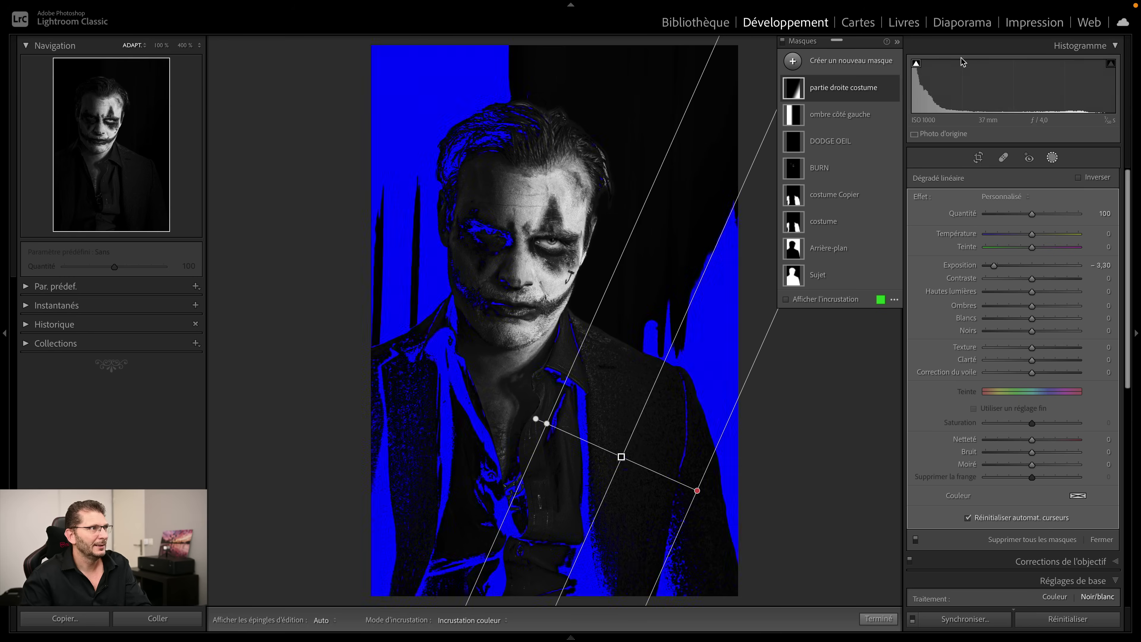
Step: Hide the edit pins, leave masking, and inspect the hair at the top of the head
key(h)
click(876, 619)
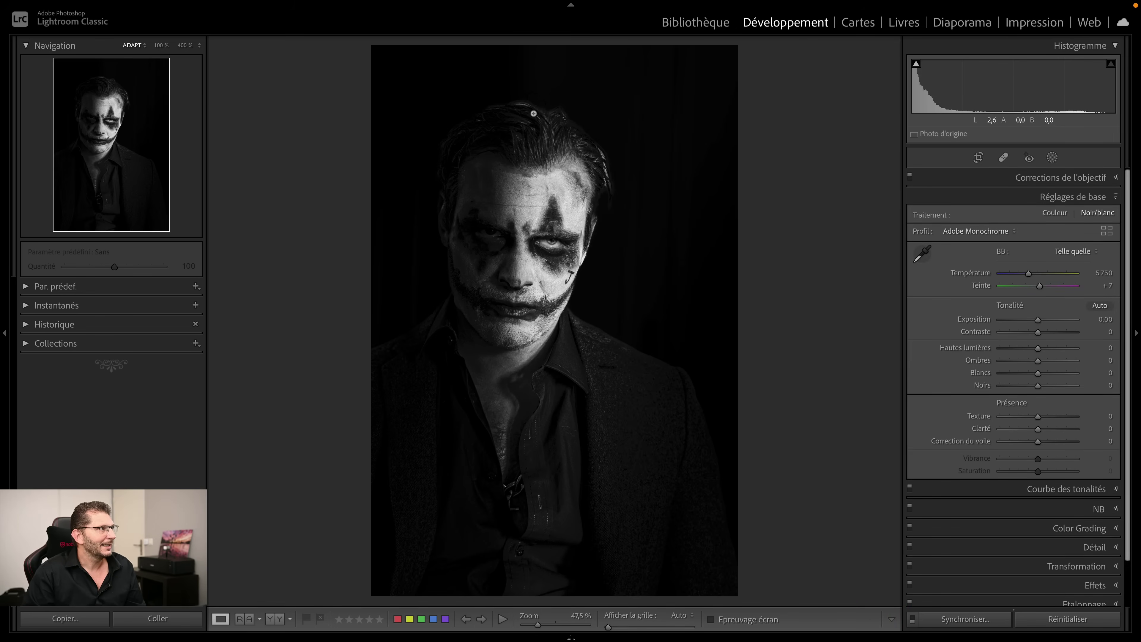
click(533, 113)
click(609, 309)
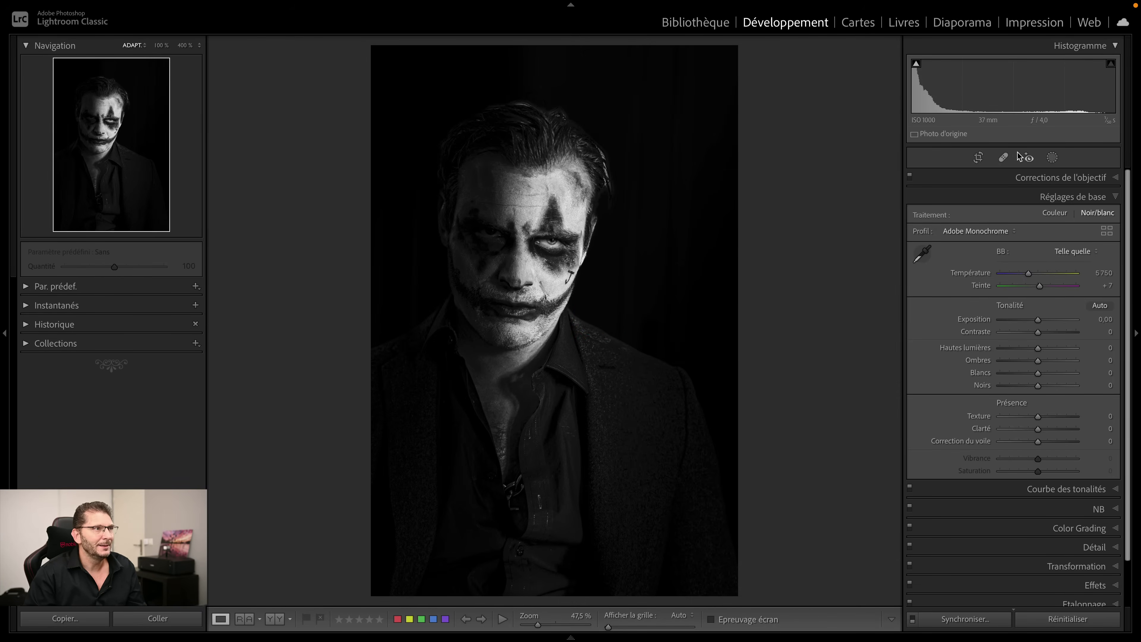
Step: Add a slanted linear gradient mask over the background and top of the hair, display its pins, and move it slightly lower
click(1052, 158)
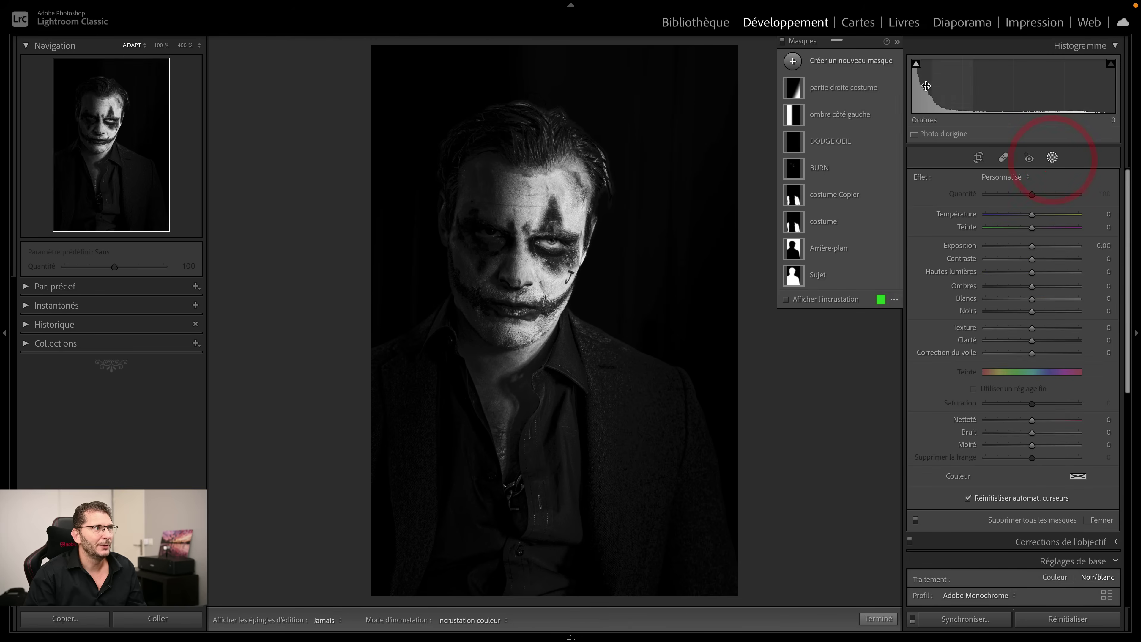
click(856, 67)
click(844, 143)
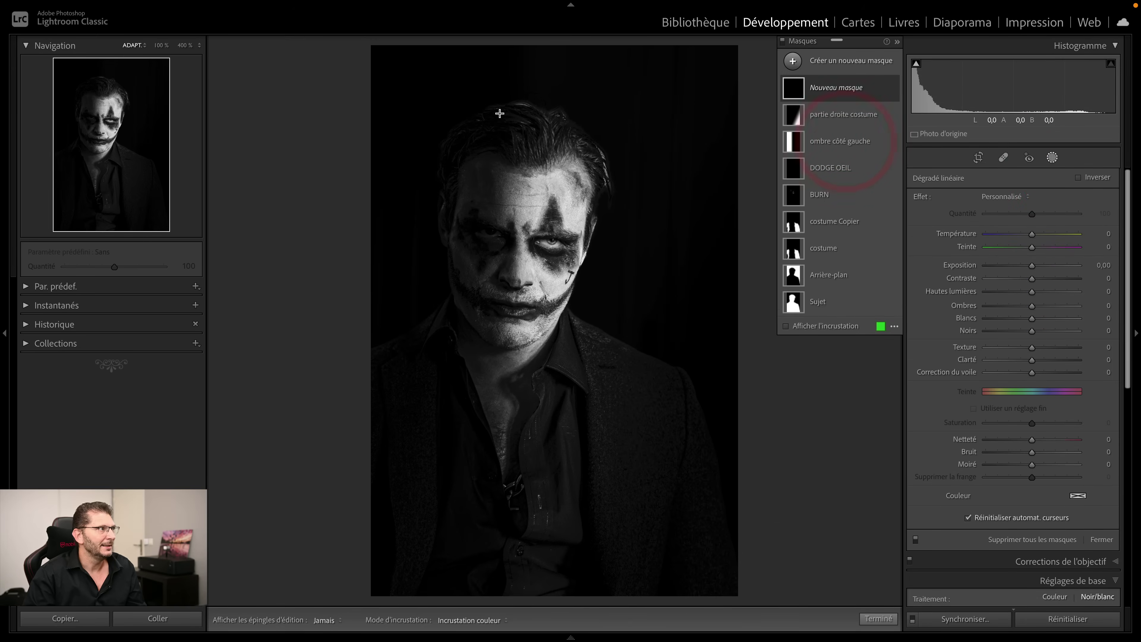
drag(501, 90, 512, 126)
key(h)
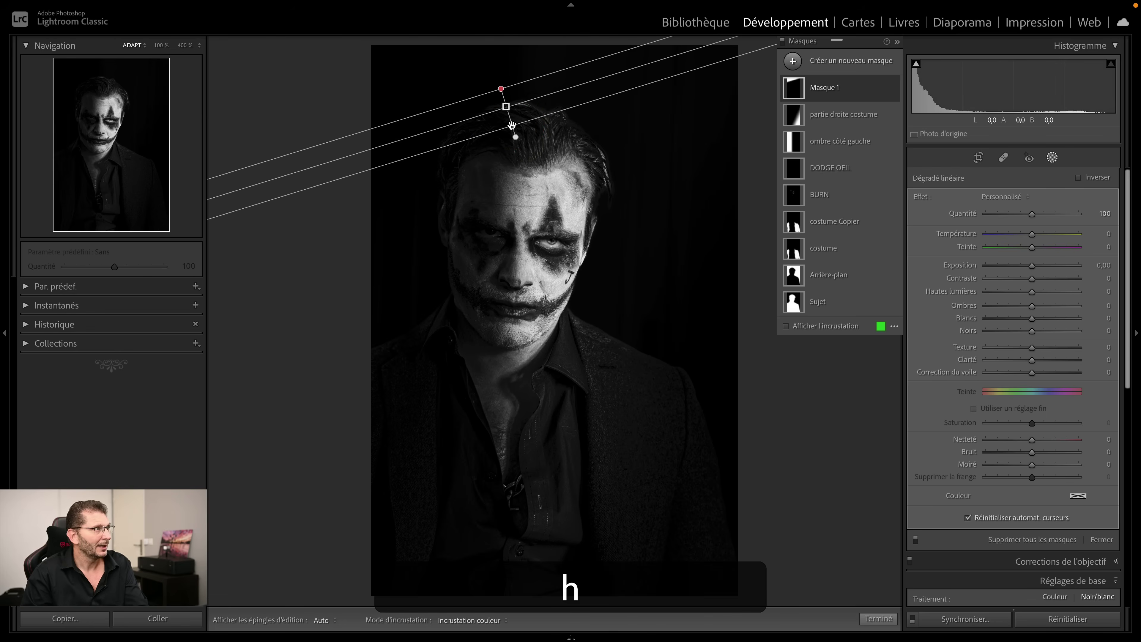
mouse_move(505, 107)
drag(505, 107, 509, 141)
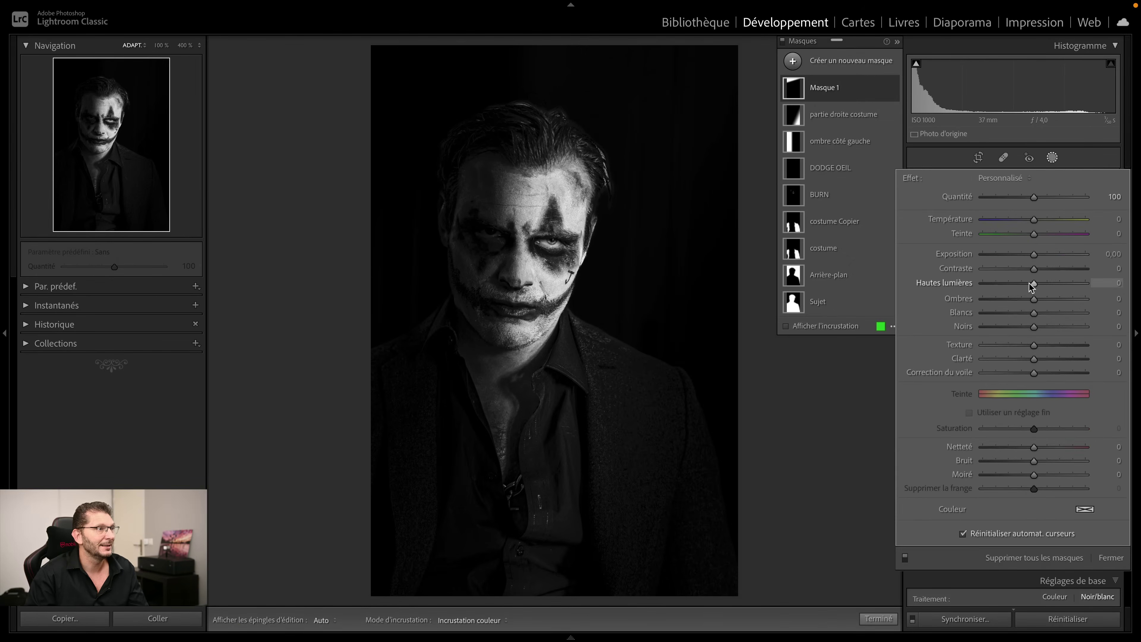
Step: Set the hair gradient's highlights, whites and shadows to −100 each
drag(1028, 282, 946, 277)
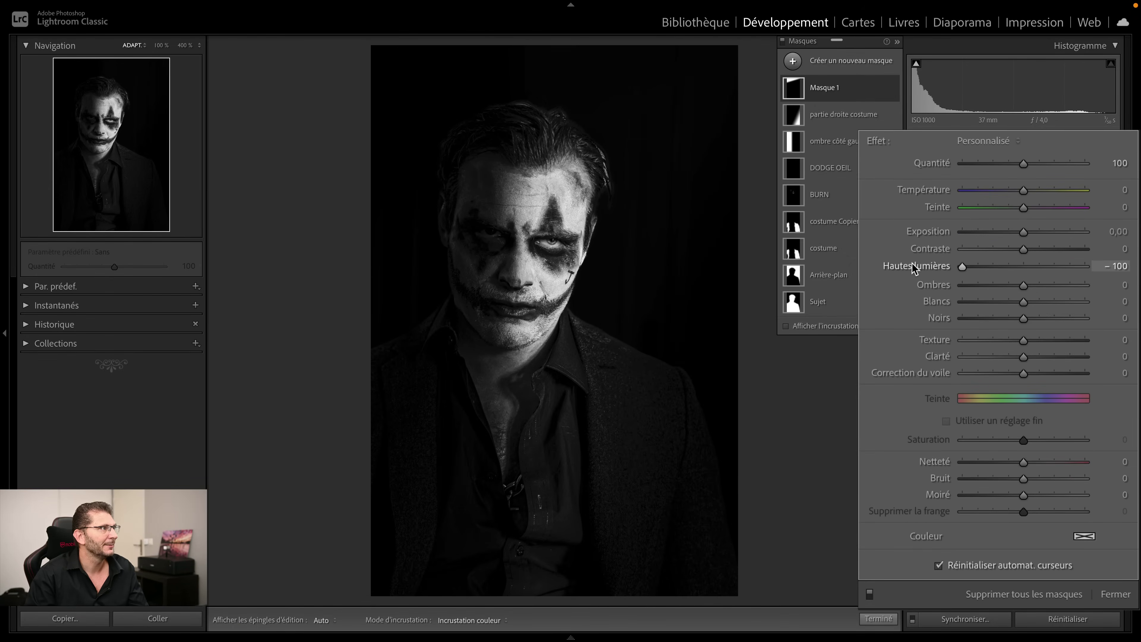
drag(1022, 304, 919, 300)
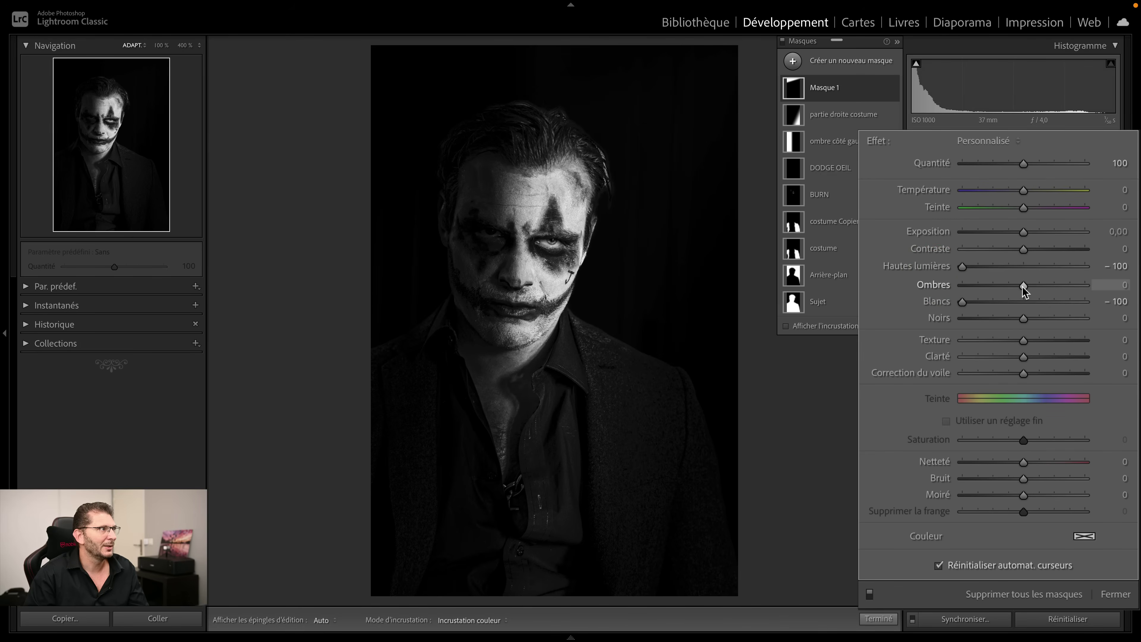
drag(1023, 287, 955, 285)
click(950, 285)
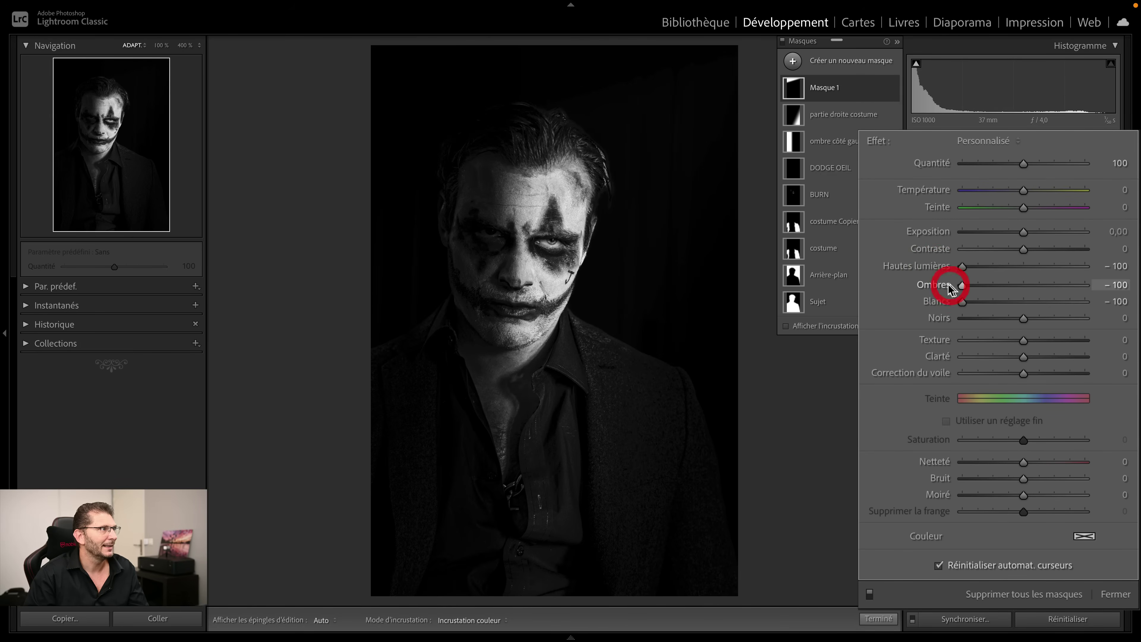
click(966, 304)
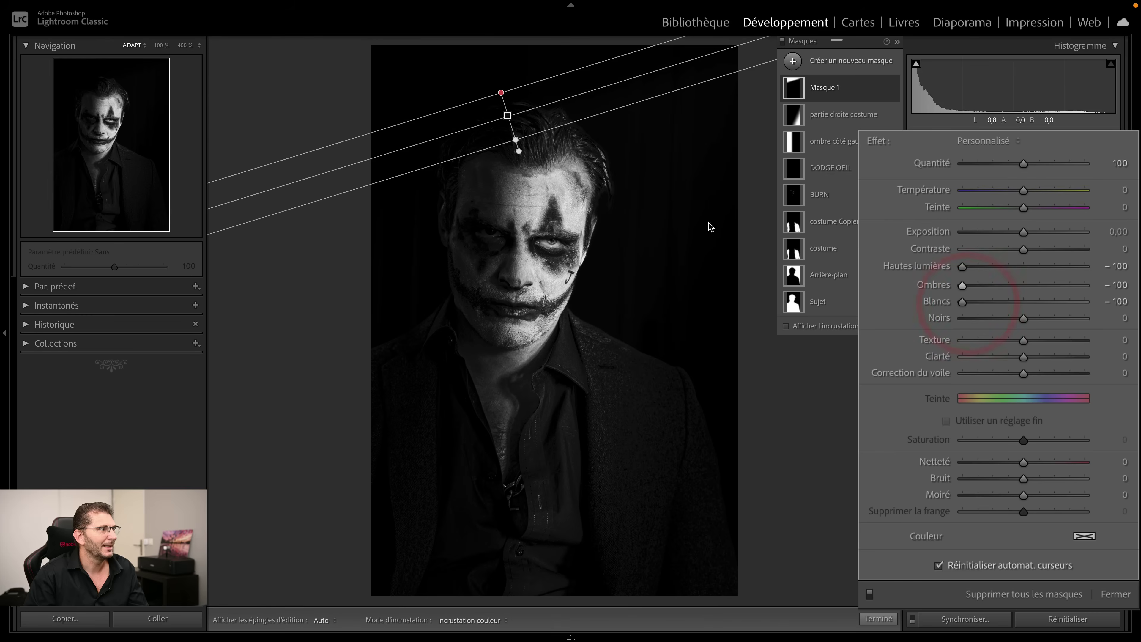
Step: Shift the hair gradient slightly further down the head and set its exposure to −1.76
mouse_move(508, 116)
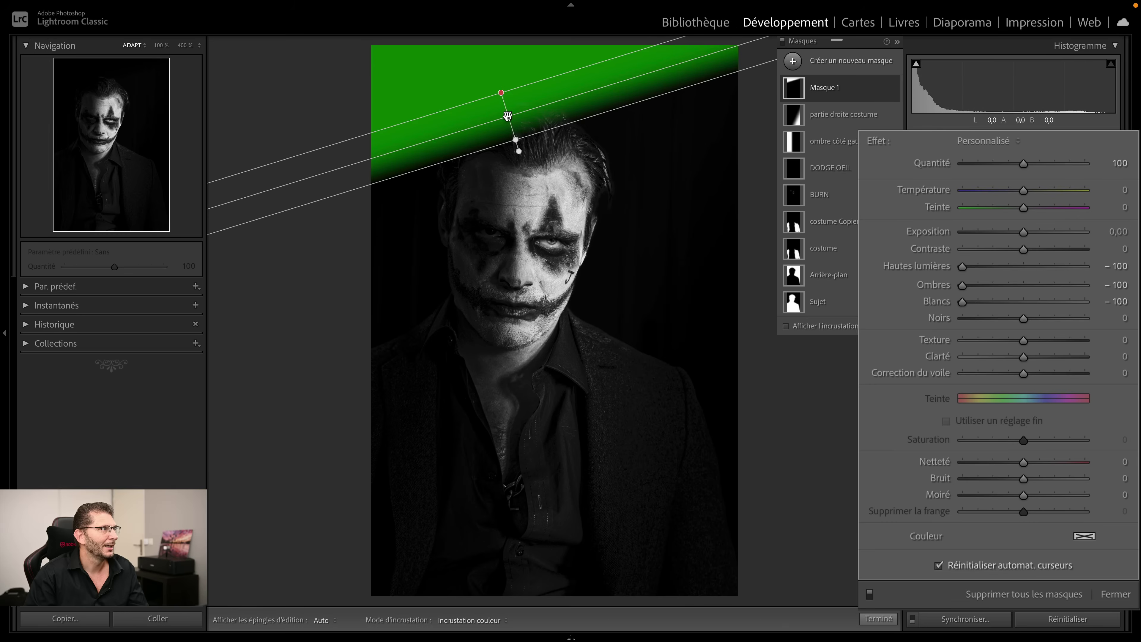
drag(507, 115, 505, 120)
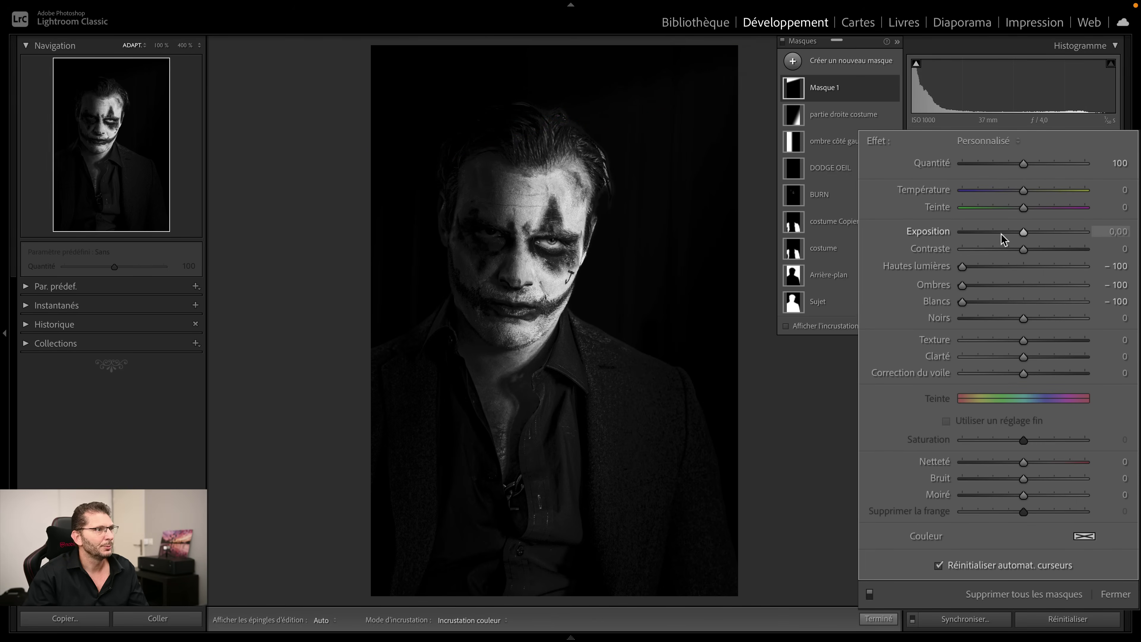
drag(1023, 233, 996, 226)
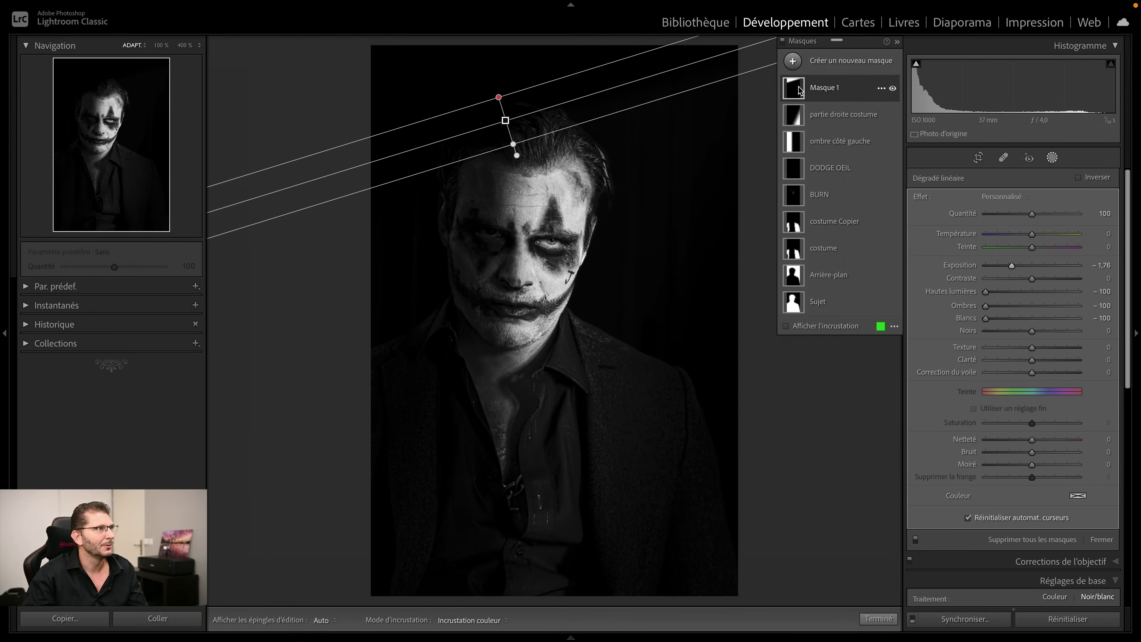
Step: Rename the linear gradient mask over the top of the hair as "haut cheveux"
double_click(828, 92)
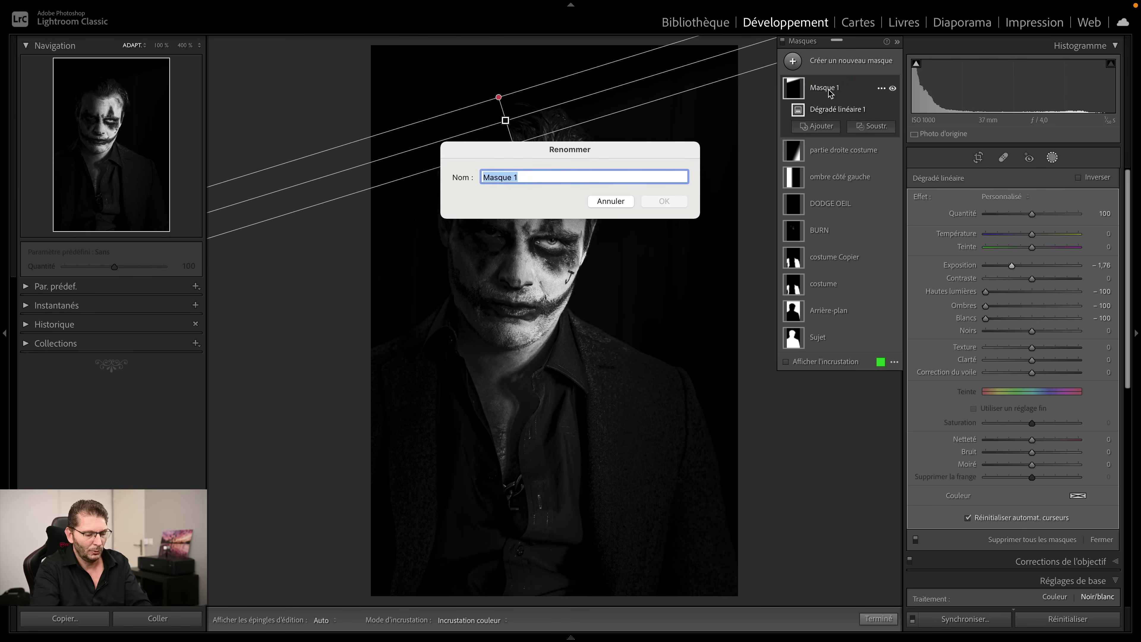
text(haut chev)
key(Return)
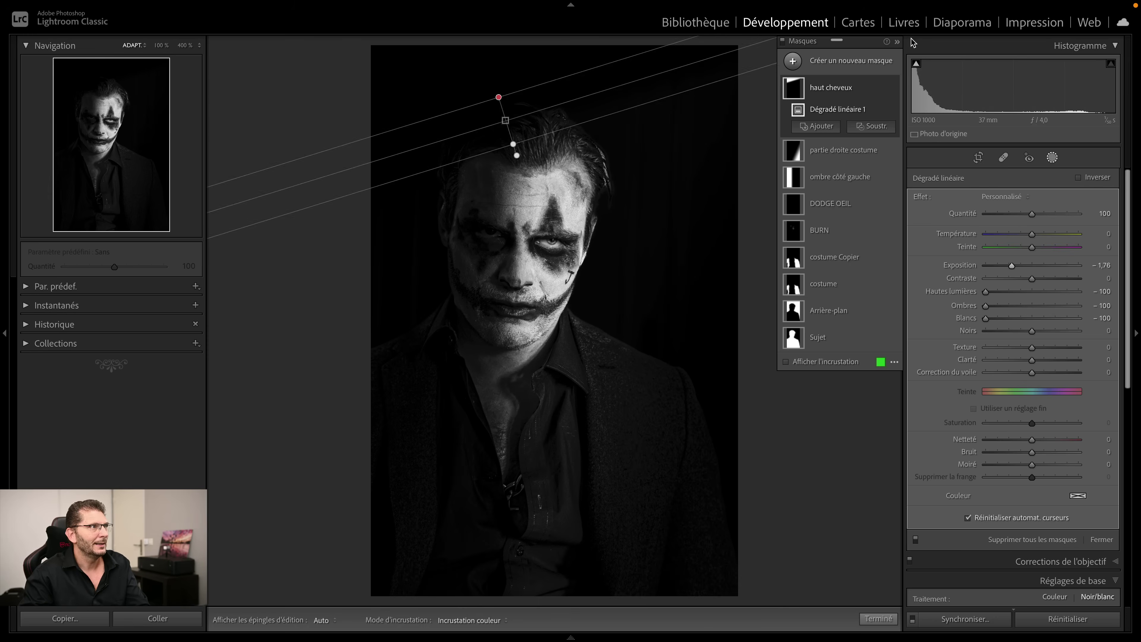
Step: Add a steep linear gradient mask covering the right side of the hair and background, and hide its edit pins
click(842, 63)
click(865, 138)
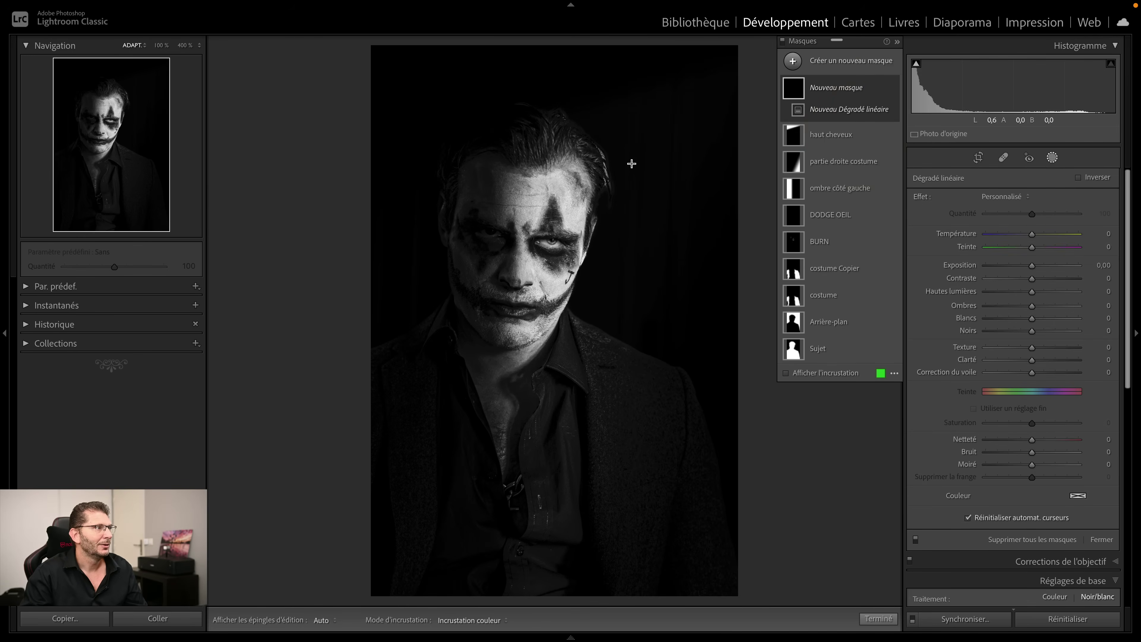
mouse_move(619, 161)
mouse_down()
mouse_move(583, 168)
mouse_move(599, 161)
mouse_up()
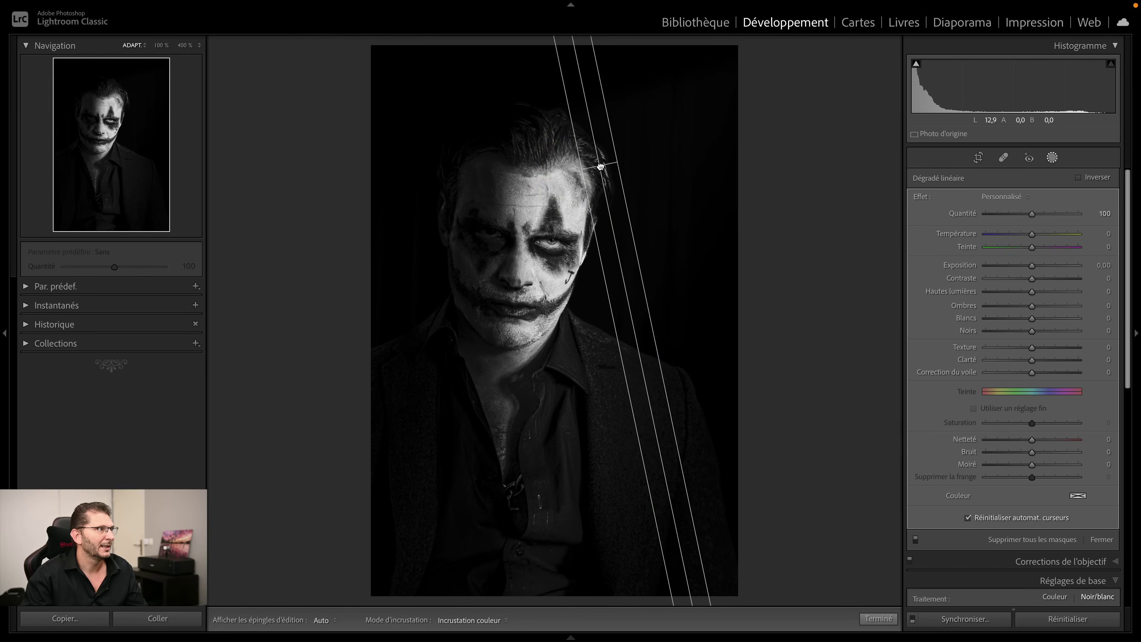
key(h)
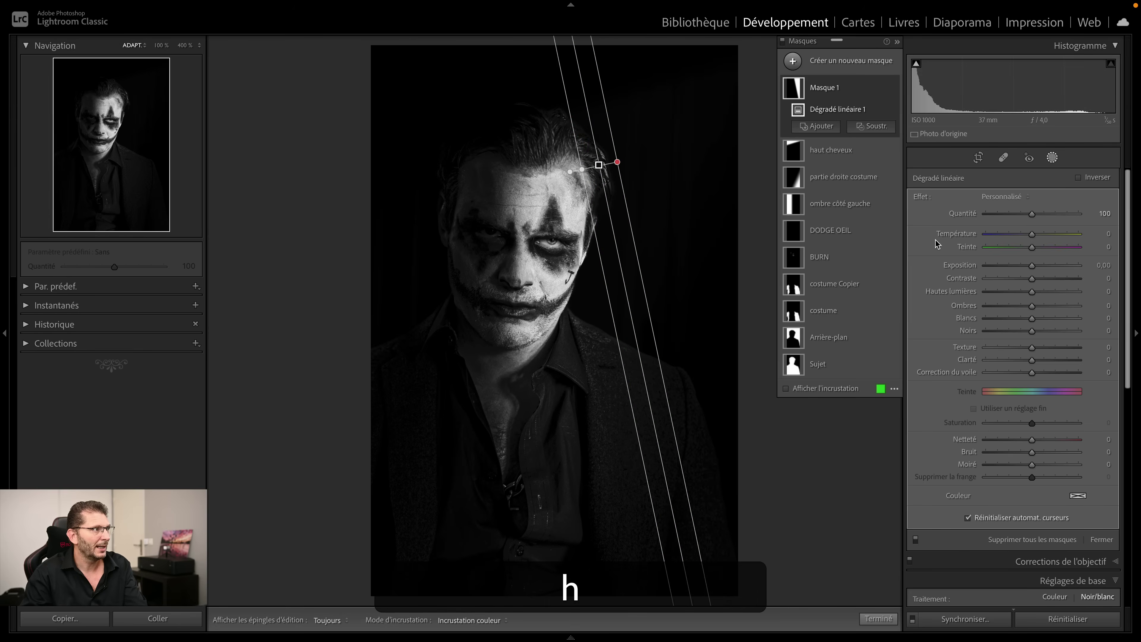
key(h)
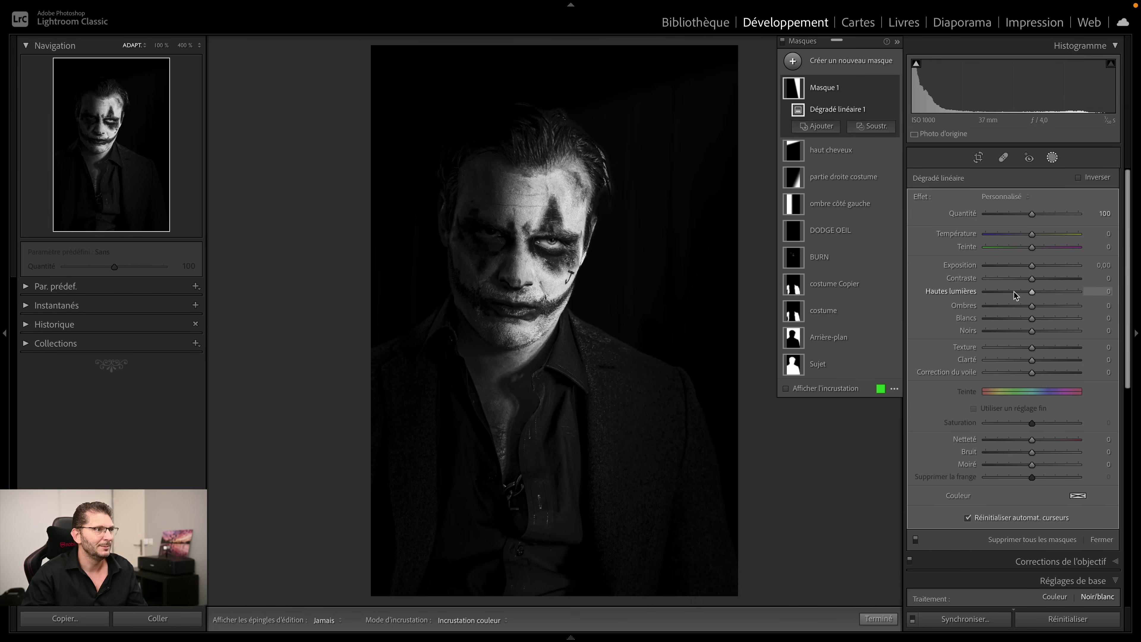
Step: Set the new gradient's highlights, whites and shadows to −100 and its exposure to −4.00, and compare the image without the mask
drag(1031, 293, 984, 317)
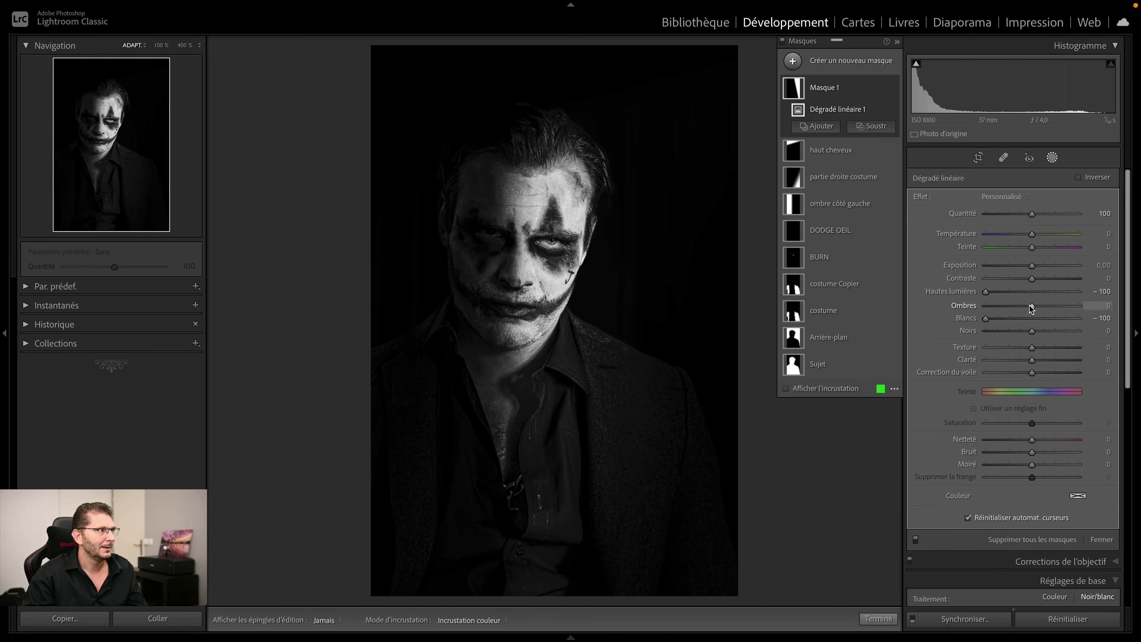
click(971, 305)
drag(1032, 266, 982, 268)
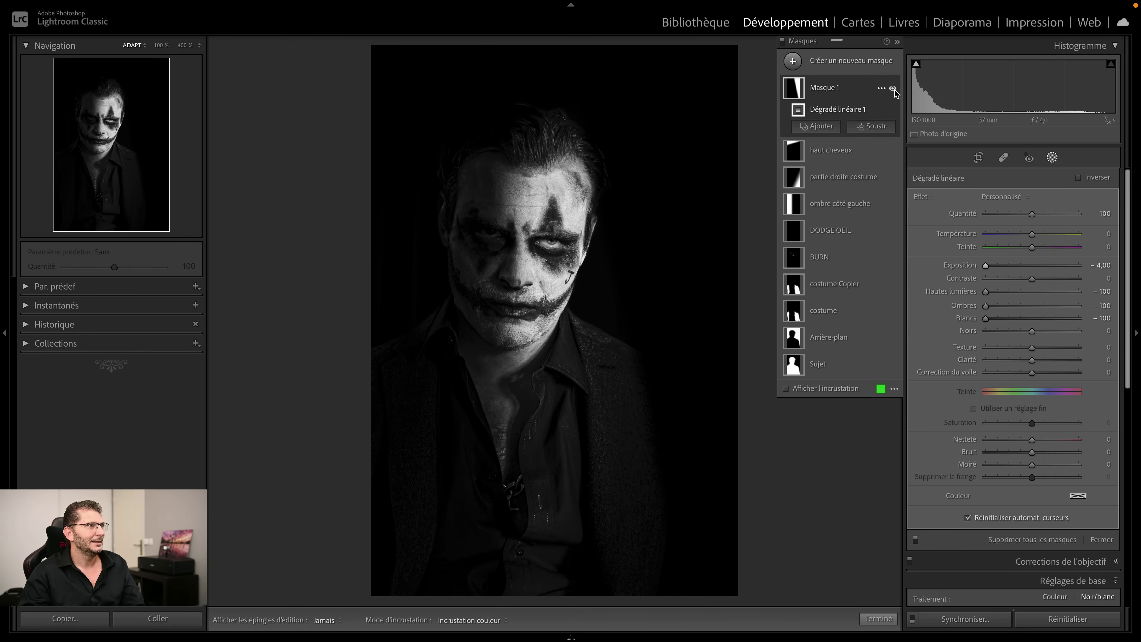
click(893, 89)
click(893, 89)
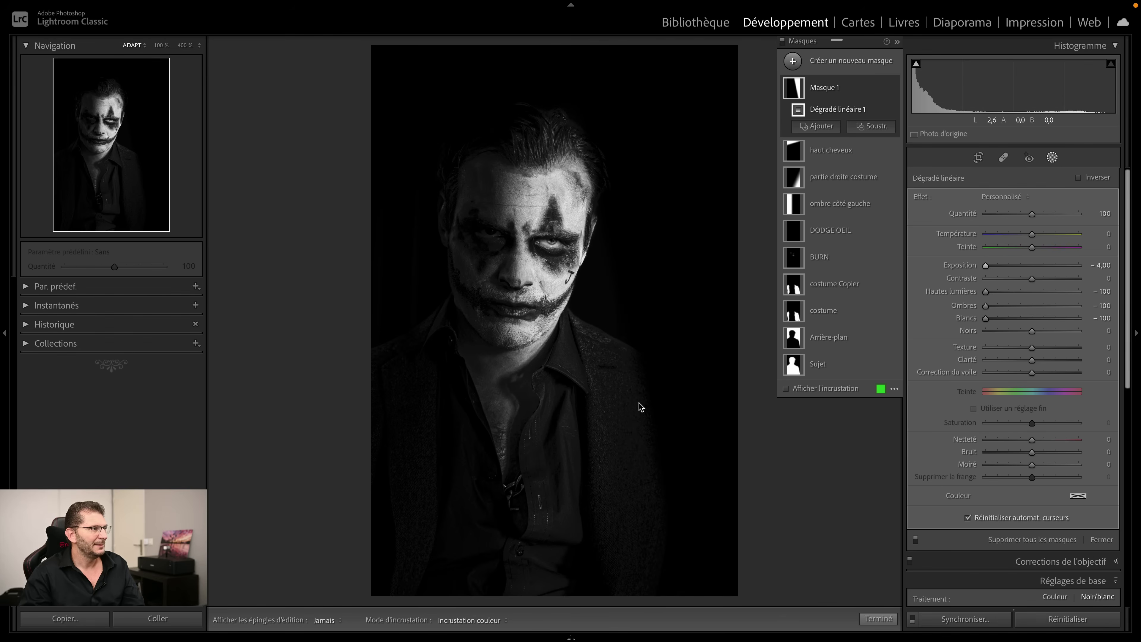
Step: Check the right-side gradient's overlay and subtract a slanted linear gradient from the mask over the costume
key(o)
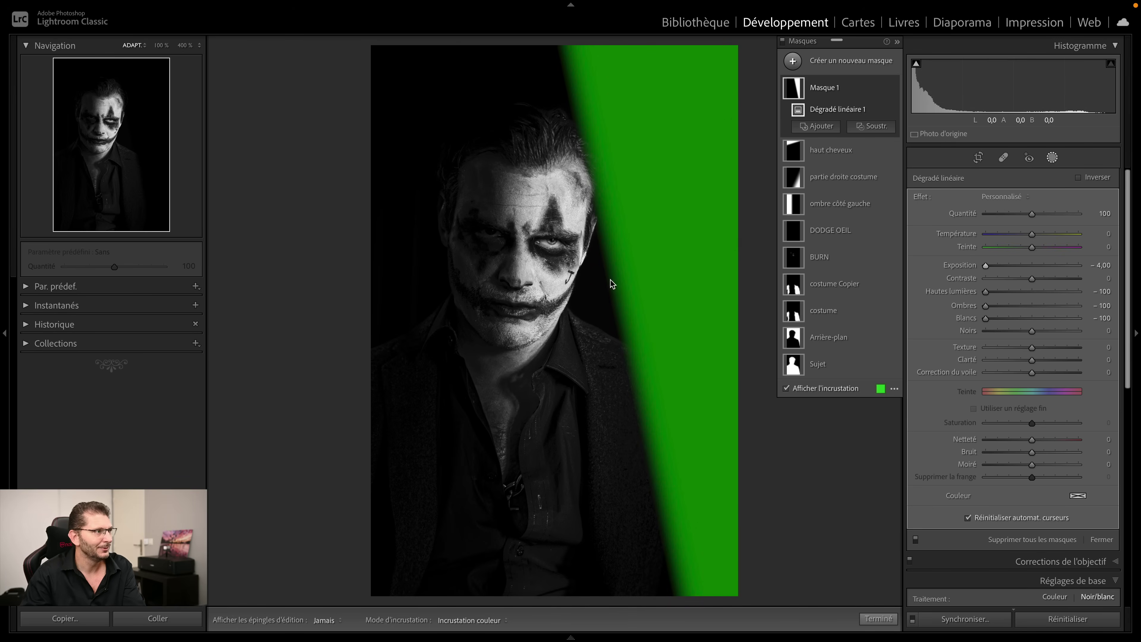
key(o)
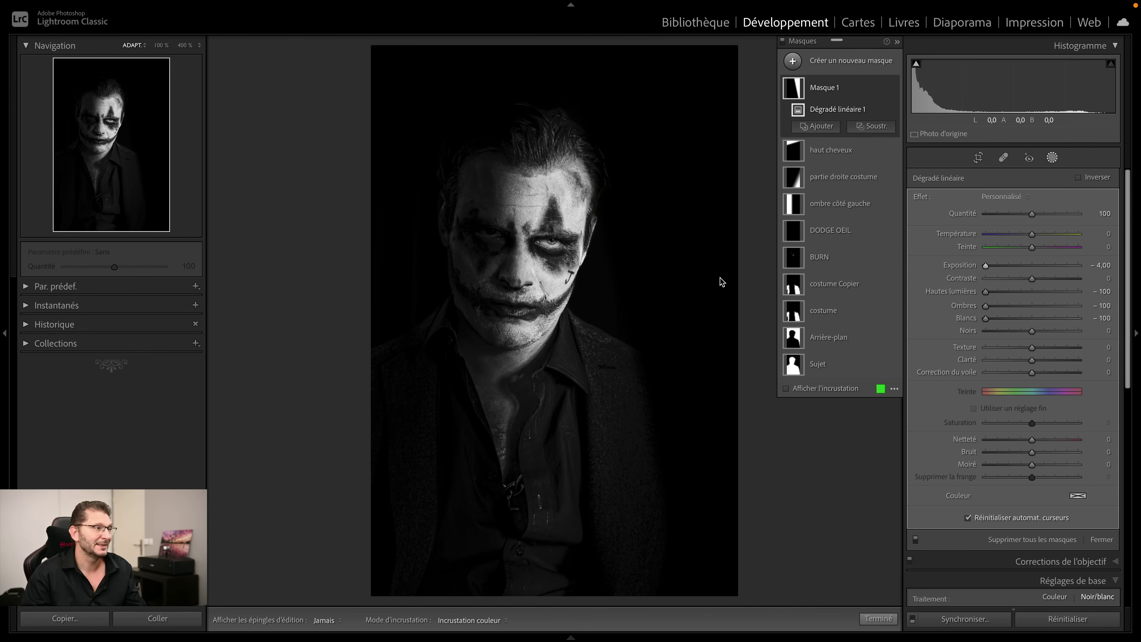
mouse_move(882, 157)
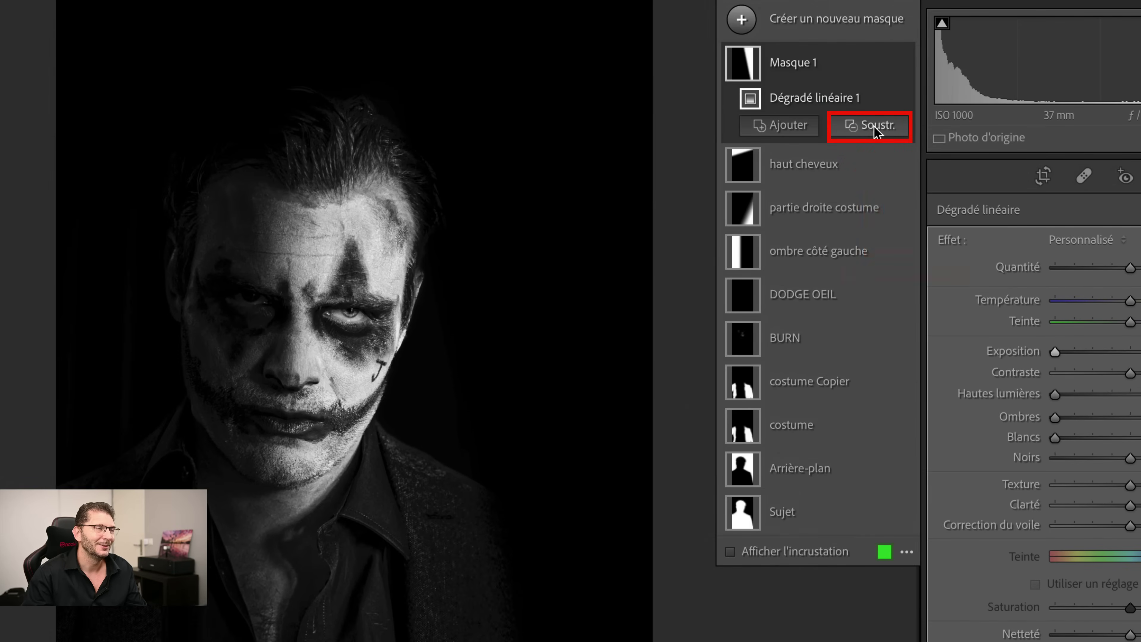
click(874, 125)
click(874, 260)
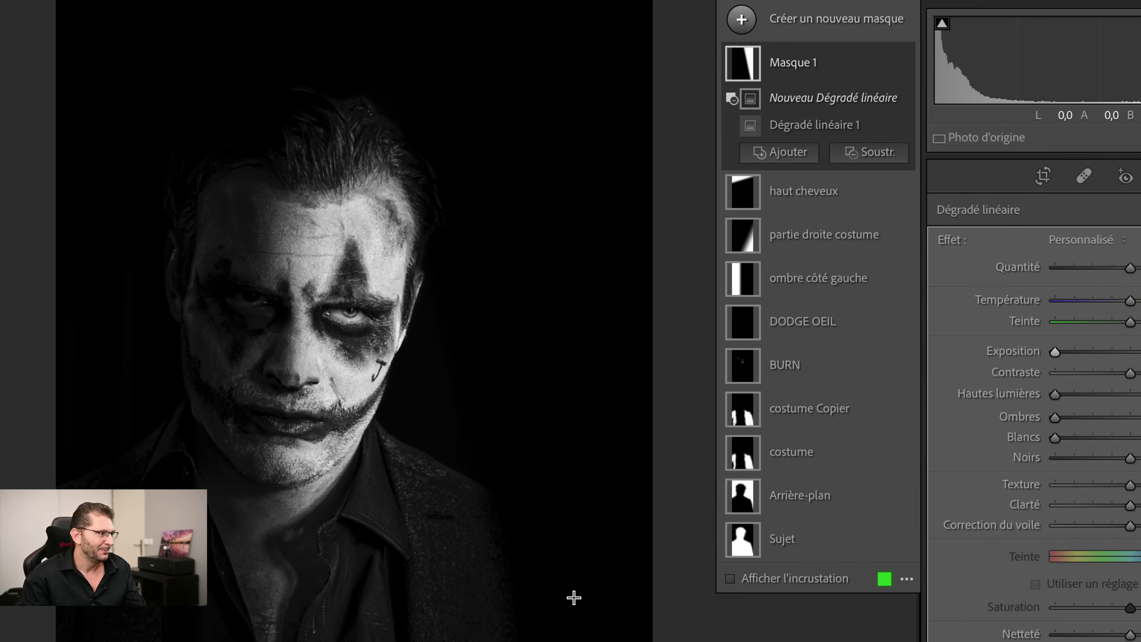
key(shift+w)
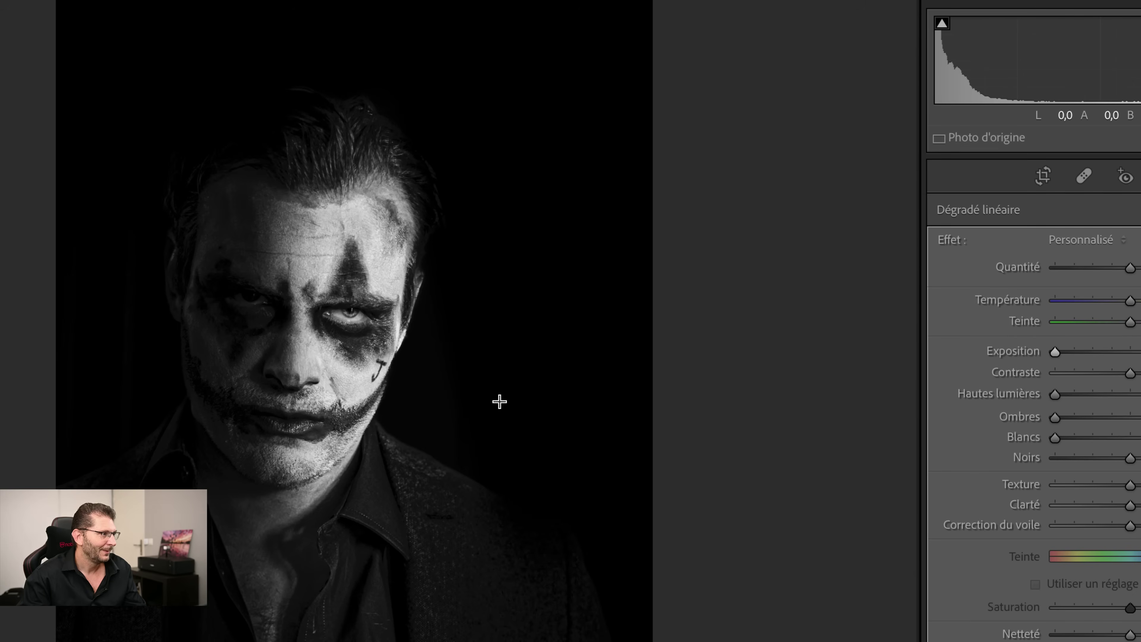
drag(499, 401, 503, 407)
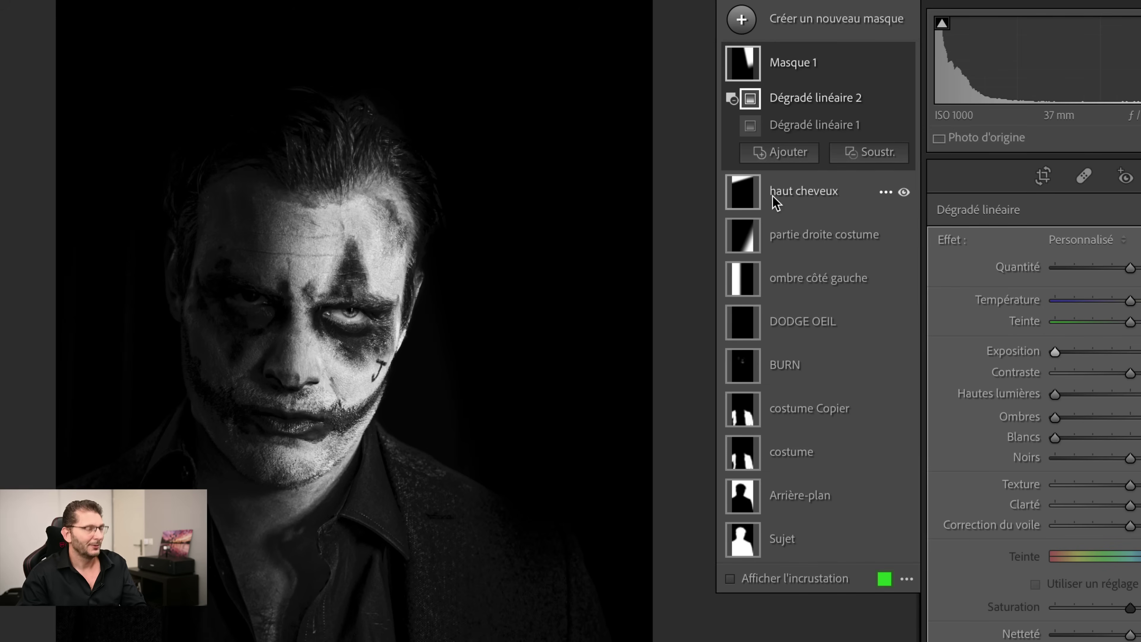
Step: Display the mask overlay and pins, move the subtracting gradient up to face level, and hide both again
key(o)
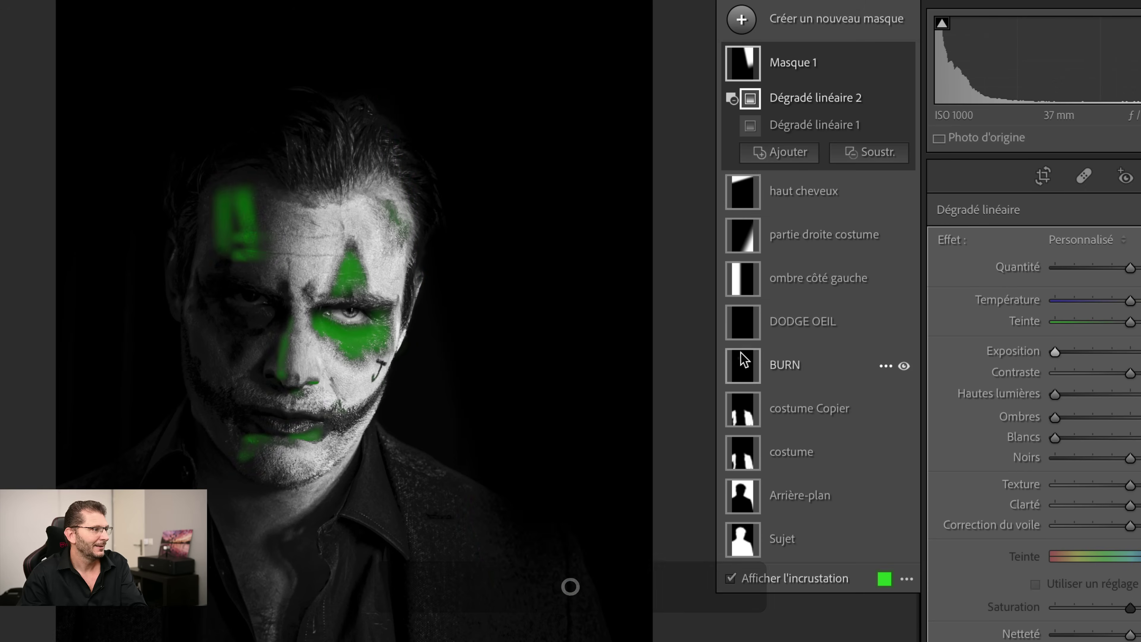
key(h)
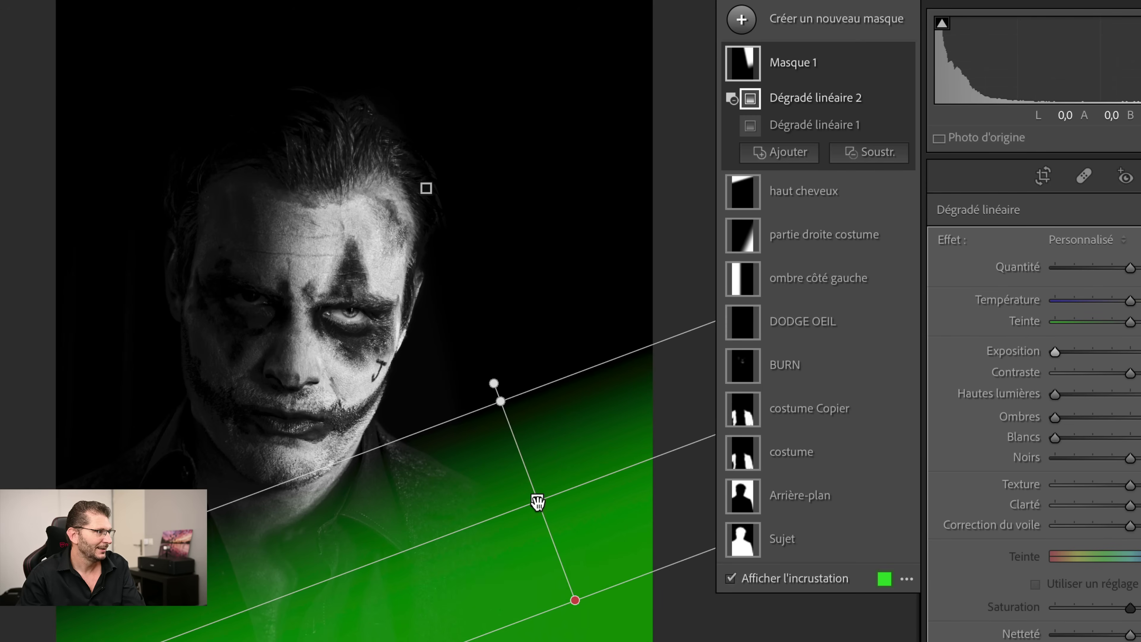
drag(536, 501, 502, 372)
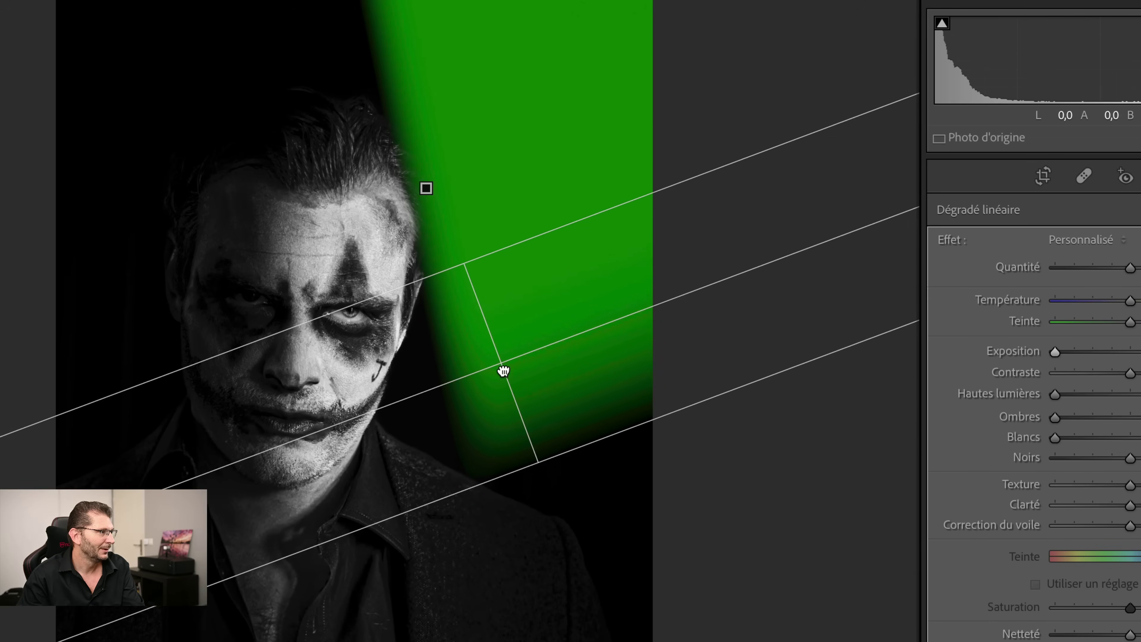
key(h)
key(o)
Step: Inspect the hair up close and compare the whole portrait with the right-side gradient mask off and on
key(z)
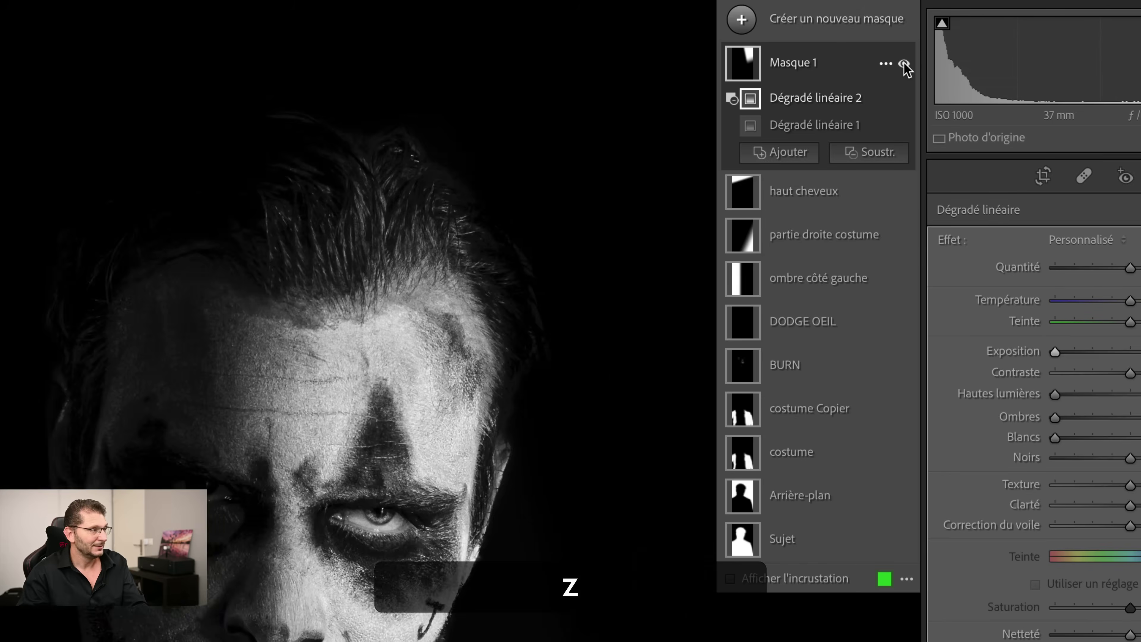
key(z)
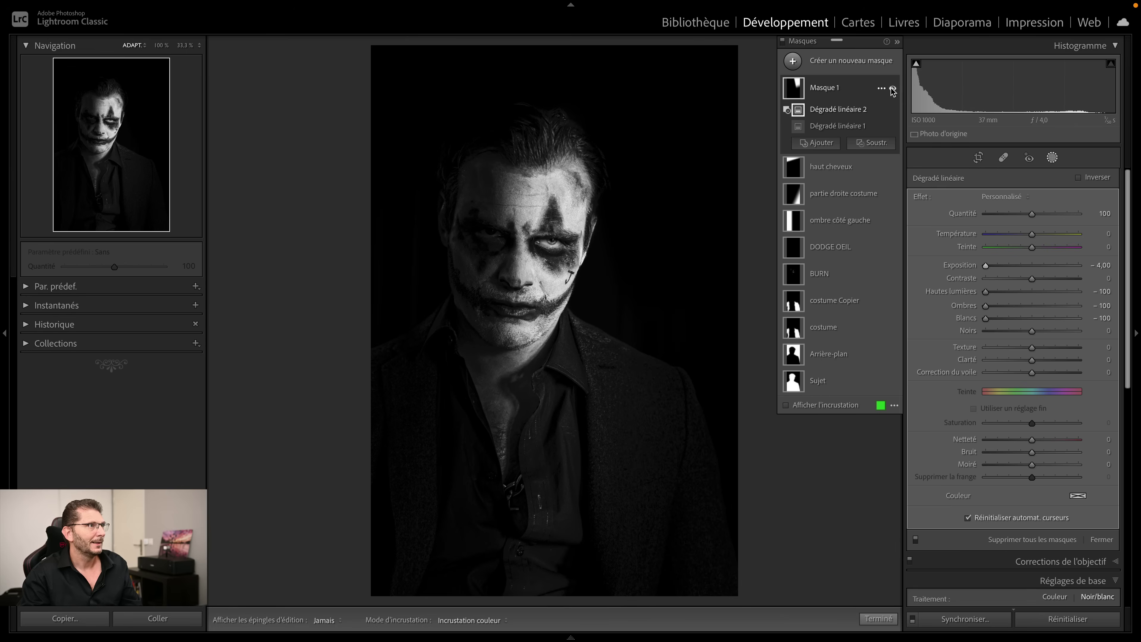
click(893, 90)
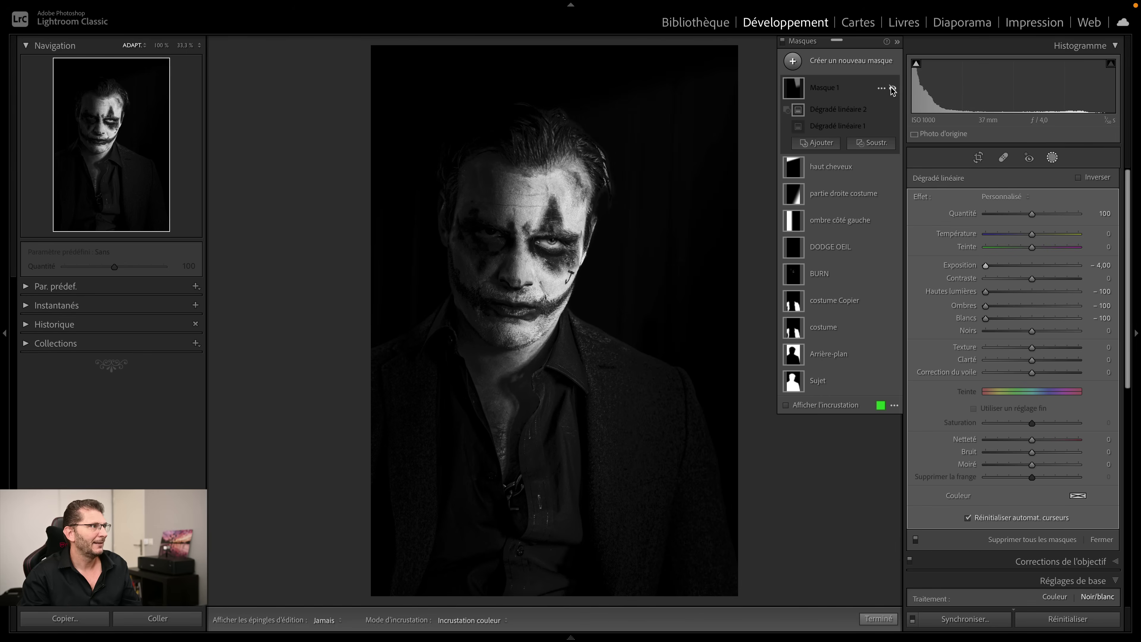
click(893, 90)
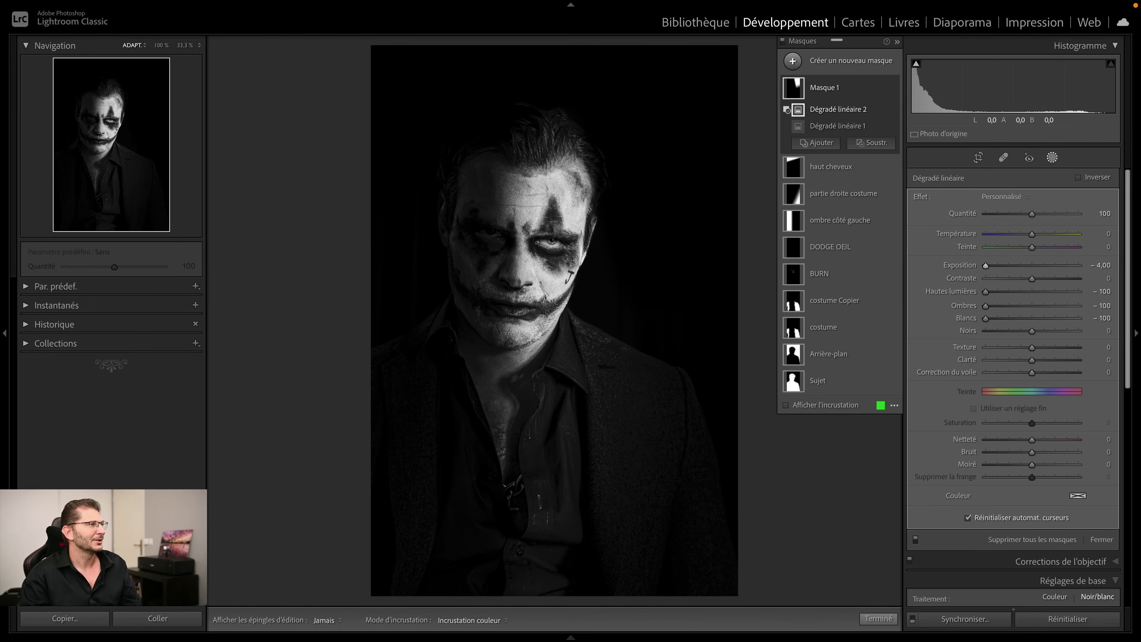
Step: Rename the right-side gradient mask as "partie droite cheveux"
double_click(816, 89)
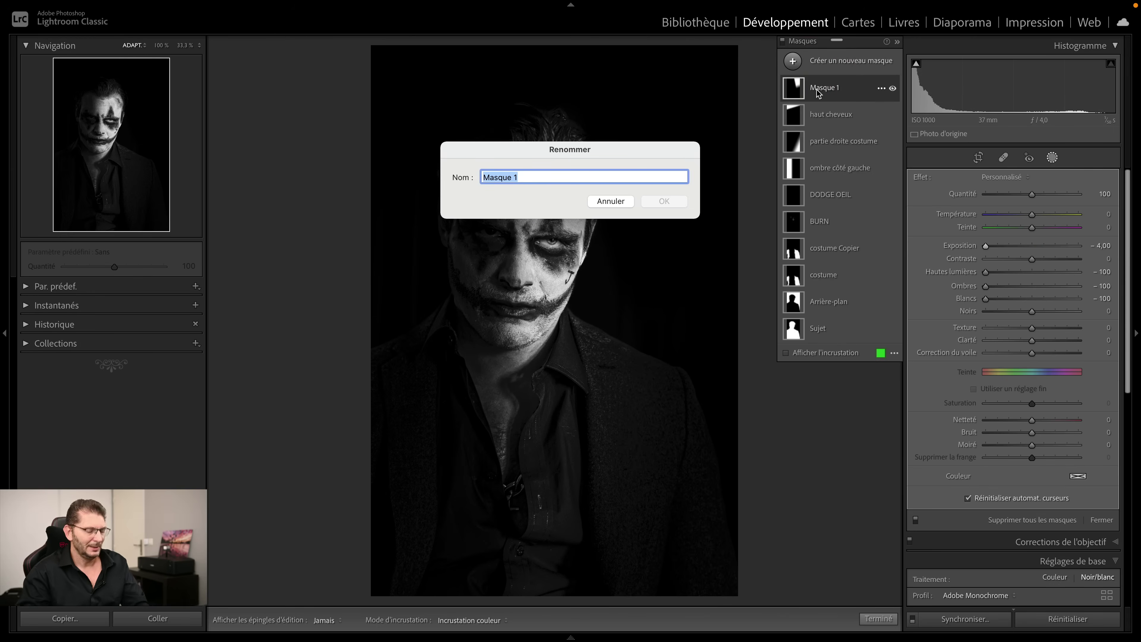
text(partie dro)
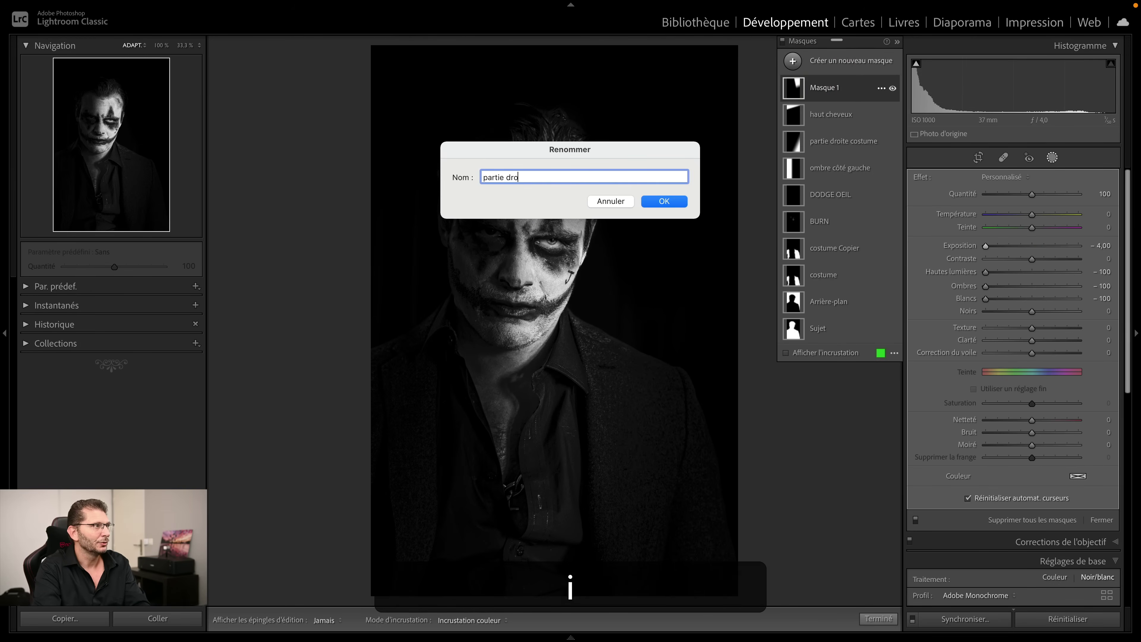
text(ite cheveux)
key(Return)
Step: Display the overlay and pins of the "haut cheveux" mask and move its gradient slightly lower on the hair
click(845, 118)
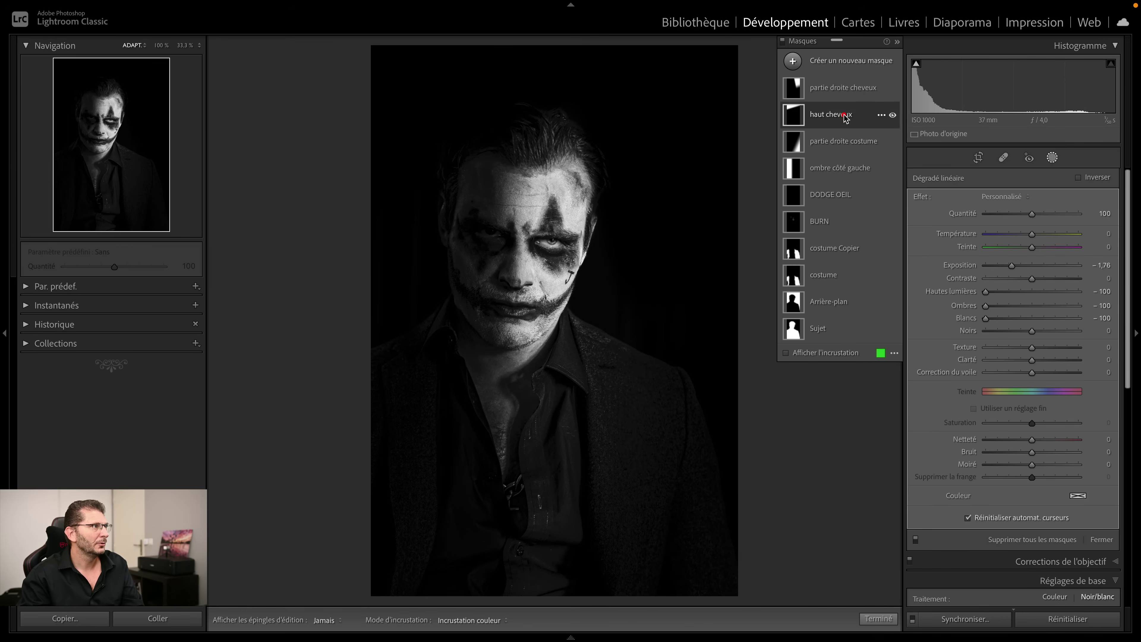
key(o)
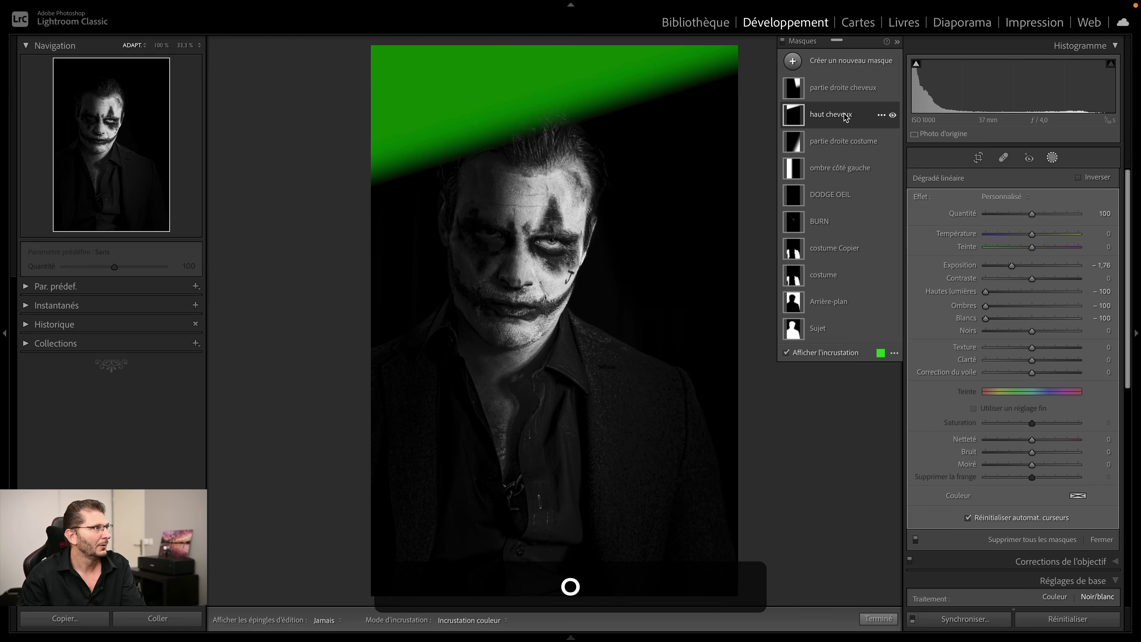
key(o)
key(o)
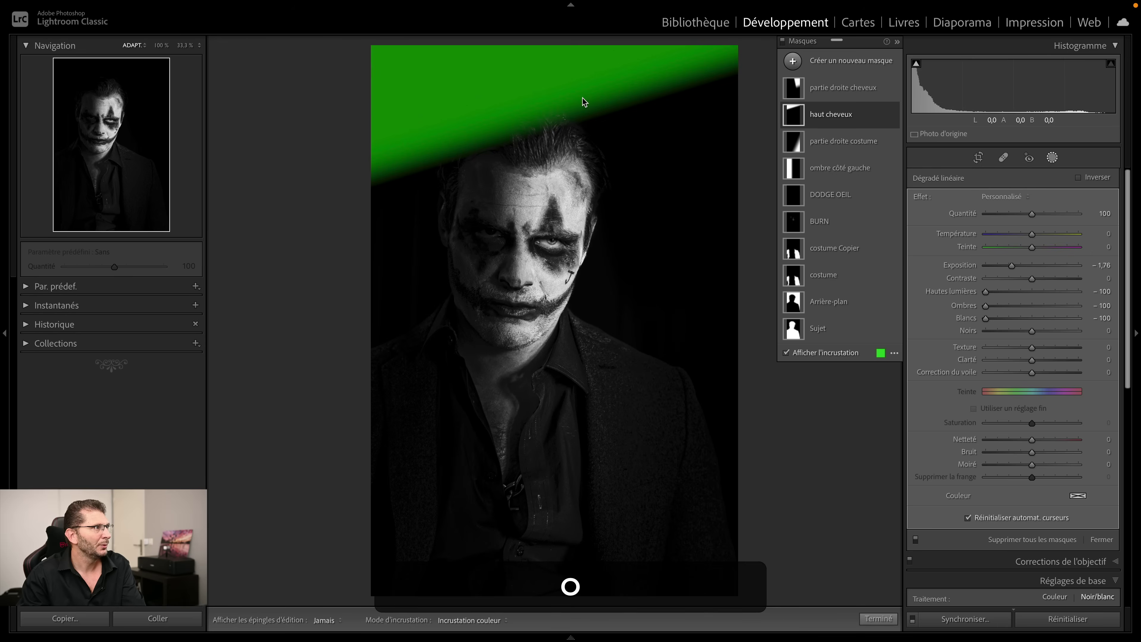
key(h)
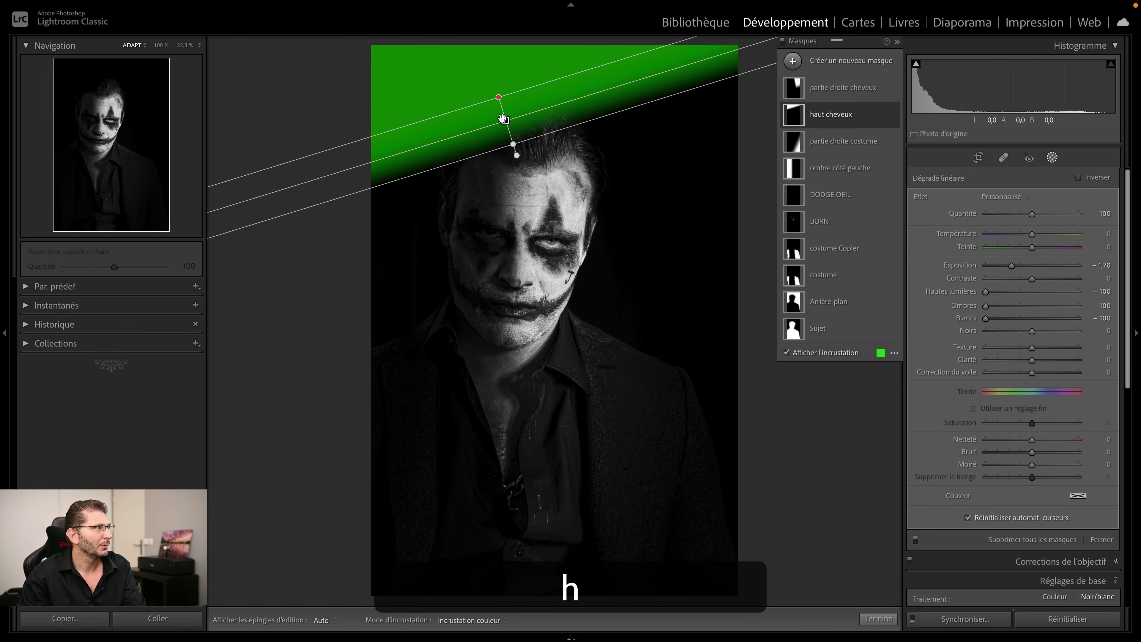
drag(505, 120, 506, 135)
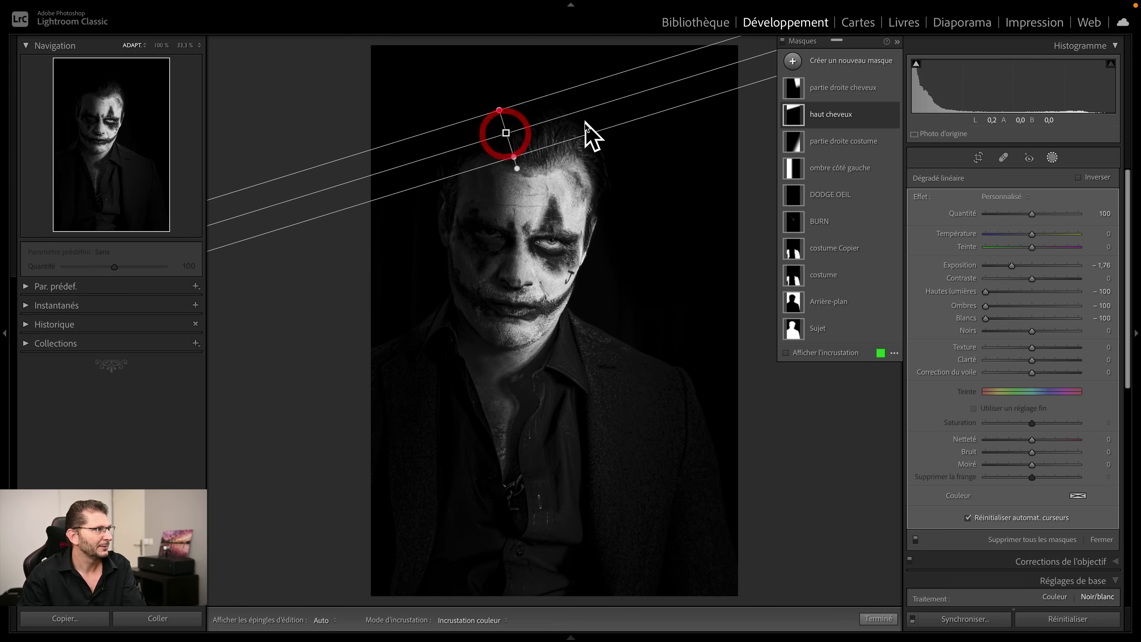
Step: Check the coverage of the "haut cheveux" gradient with the overlay, and hide the overlay and edit pins
key(o)
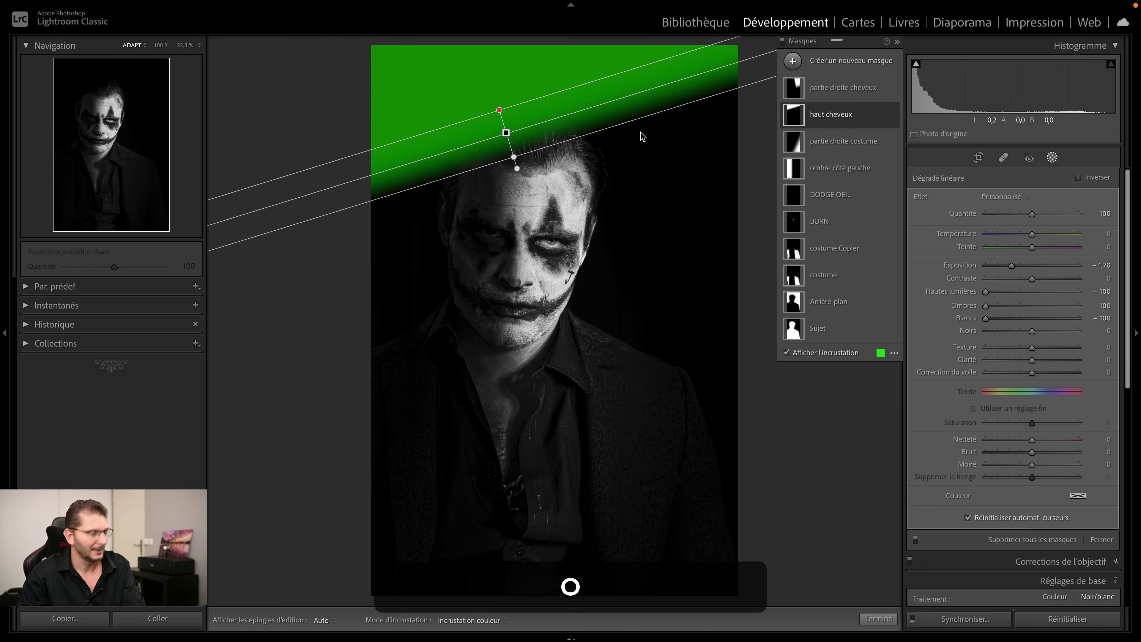
key(h)
key(h)
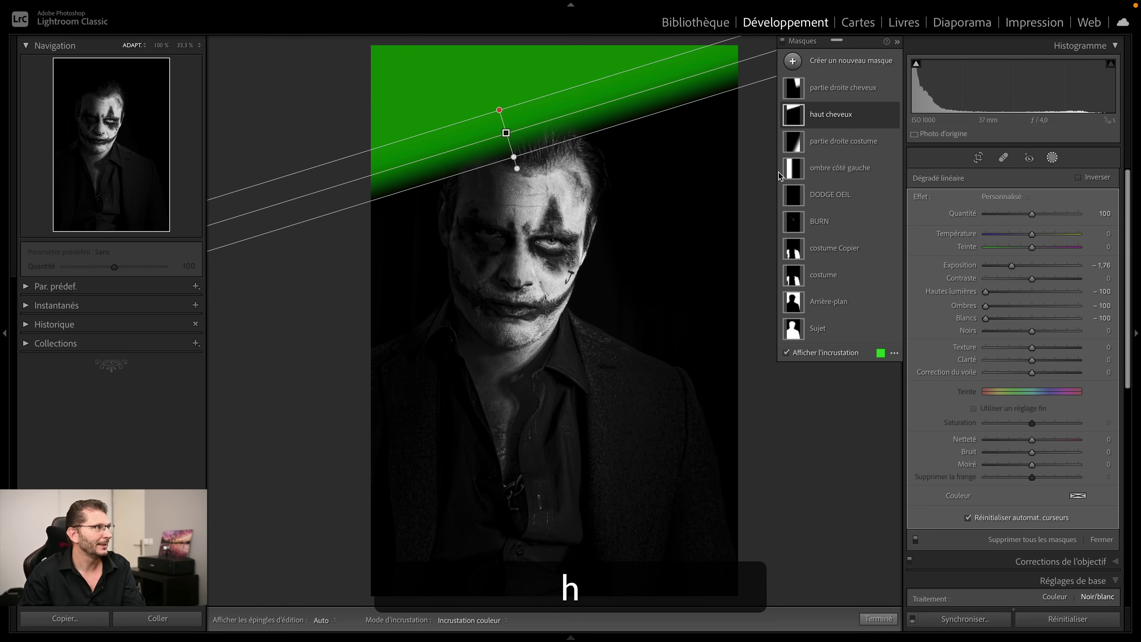
key(o)
key(h)
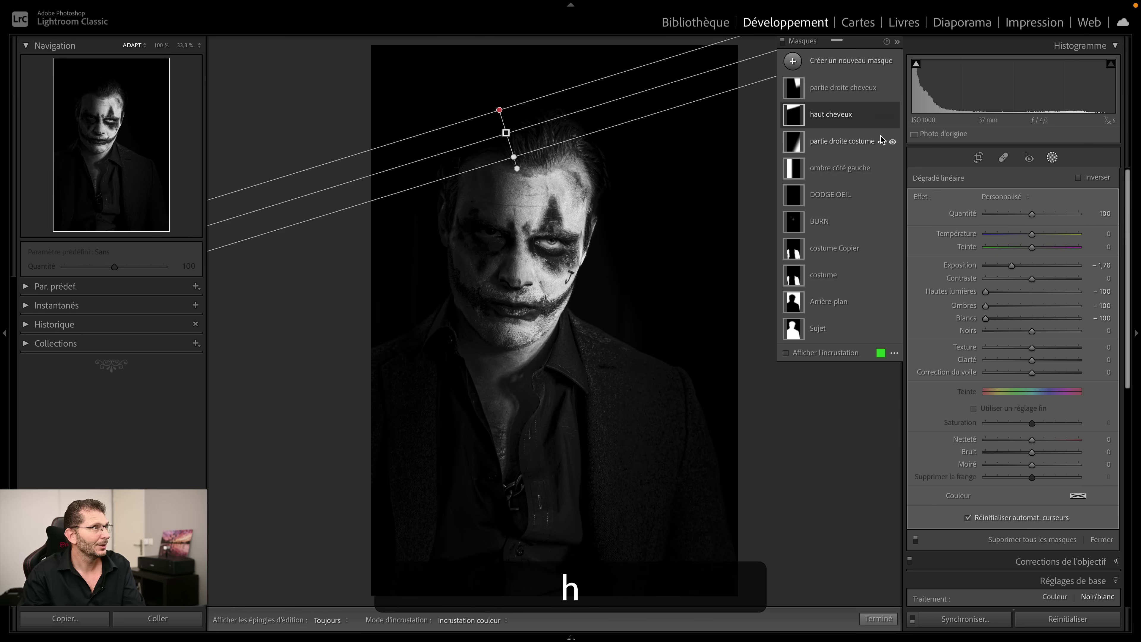
key(h)
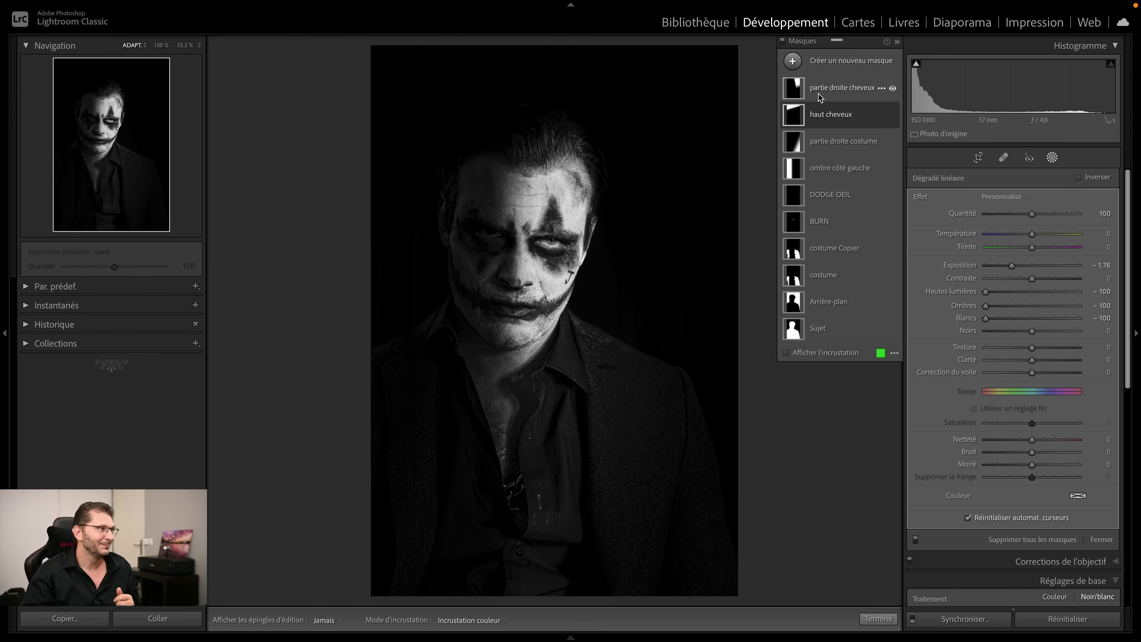
Step: Create a new mask with a circular radial gradient over the lower part of the shirt
key(m)
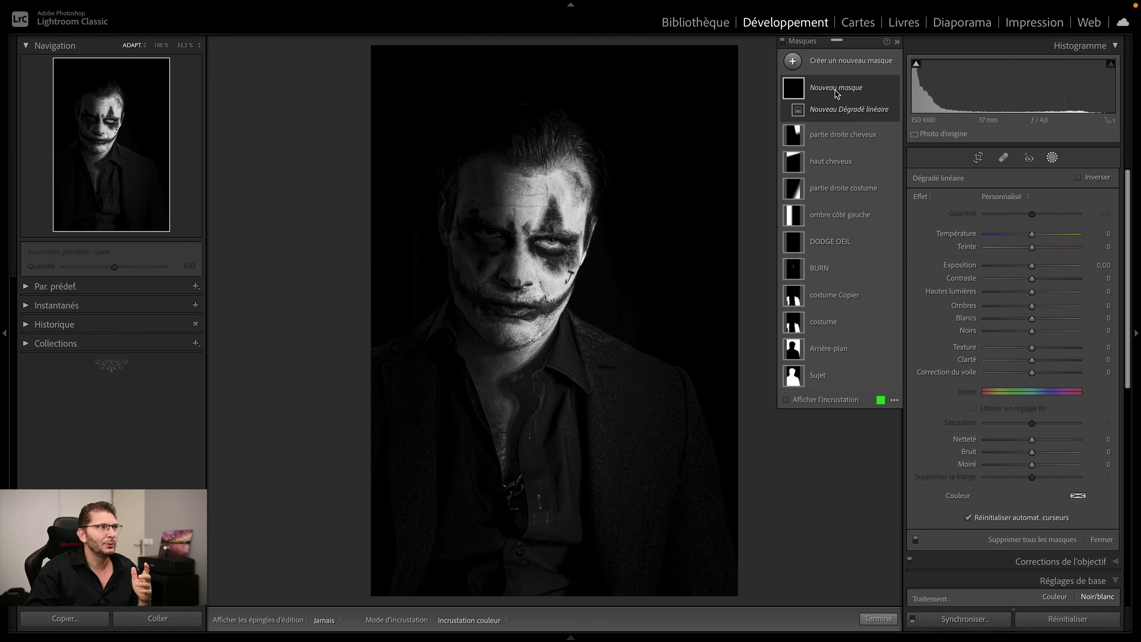
click(831, 112)
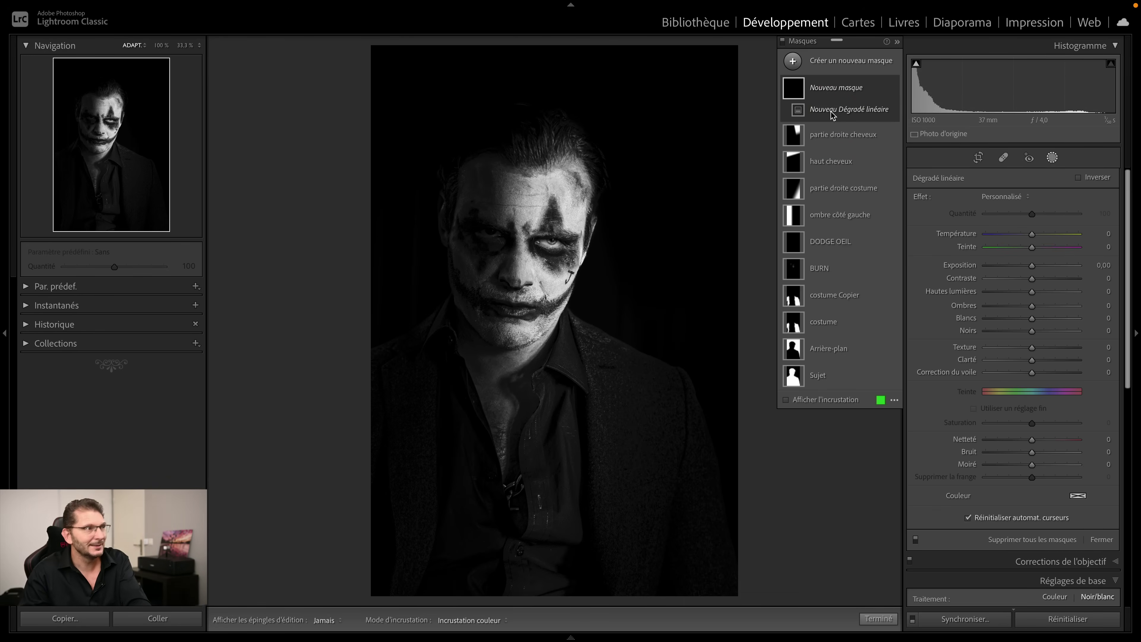
click(840, 63)
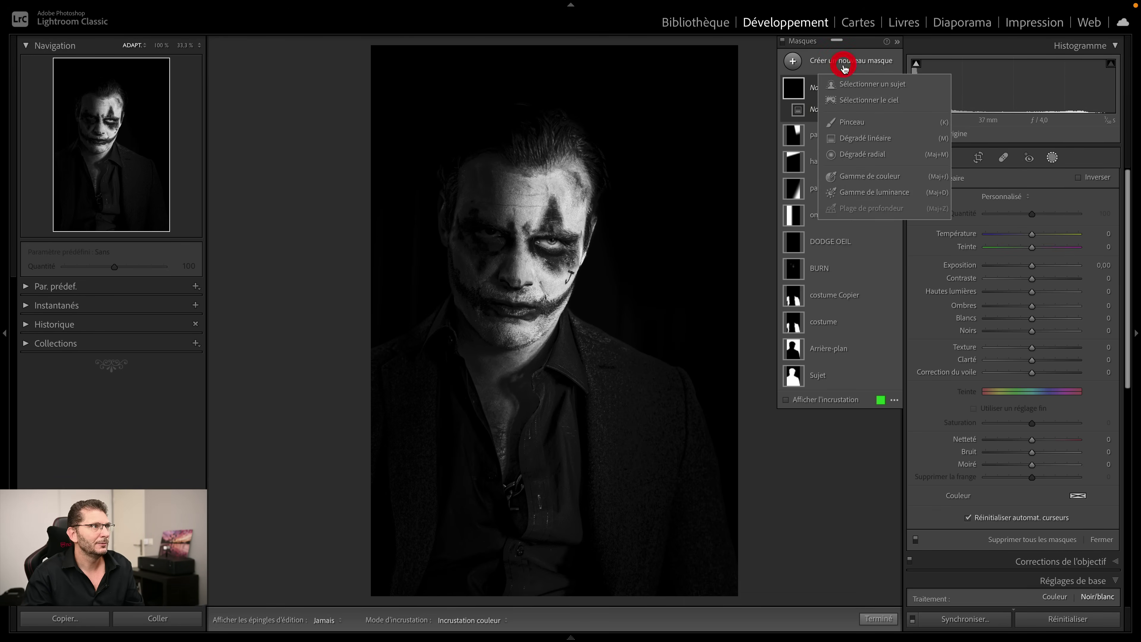
click(857, 158)
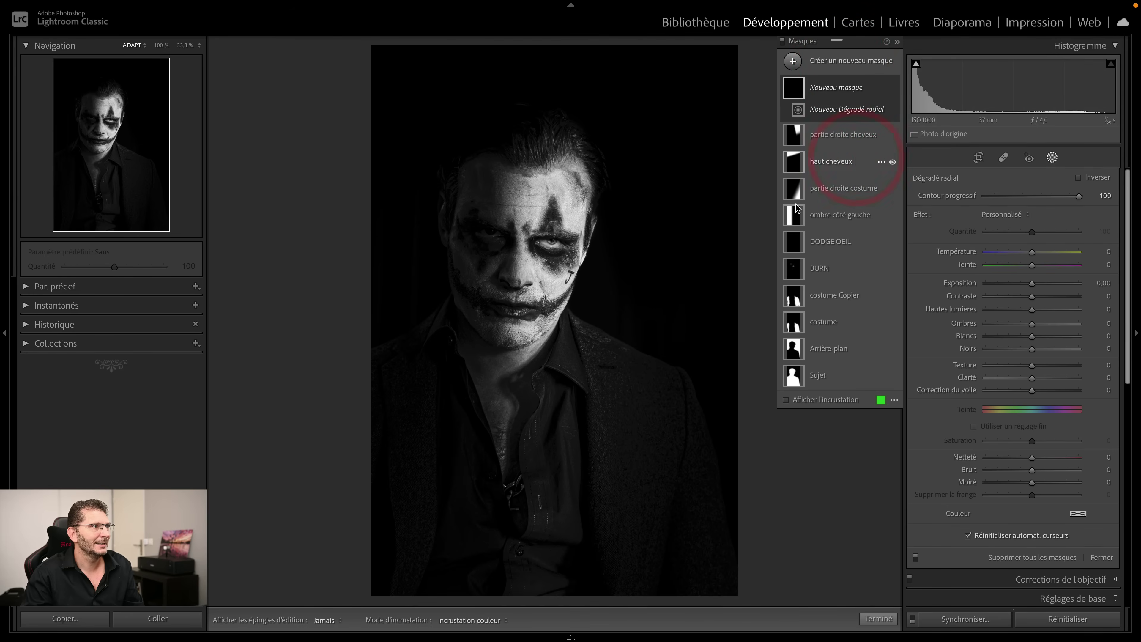
click(535, 494)
key(h)
drag(540, 457, 465, 541)
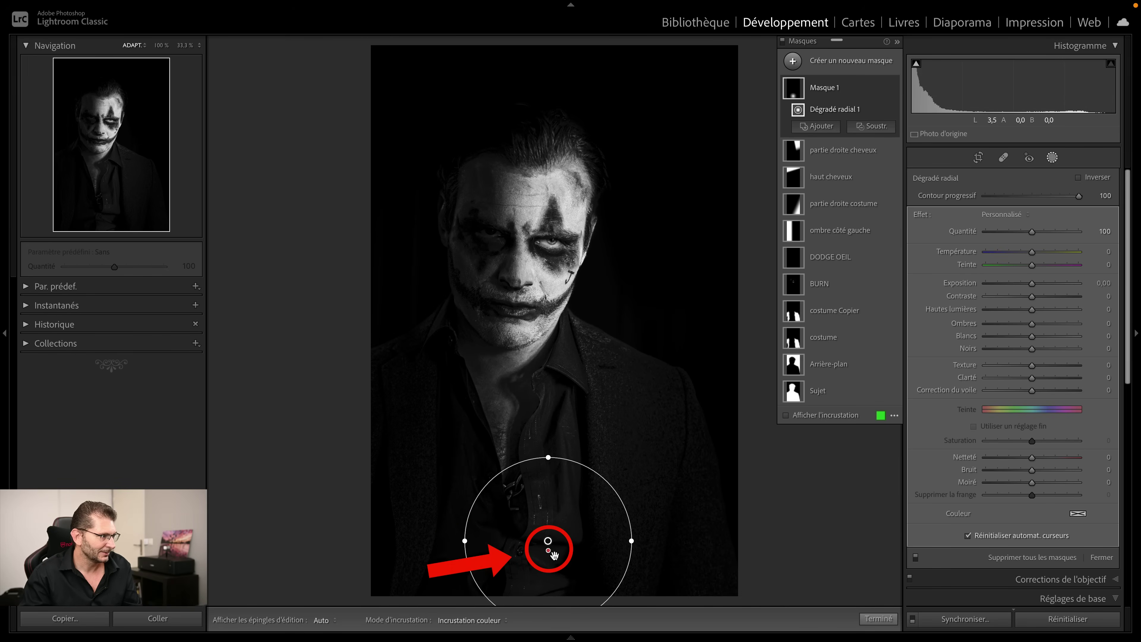
Step: Keep the shirt gradient's feather (Contour progressif) at 100 and stretch the circle vertically into a taller ellipse
drag(548, 554, 556, 591)
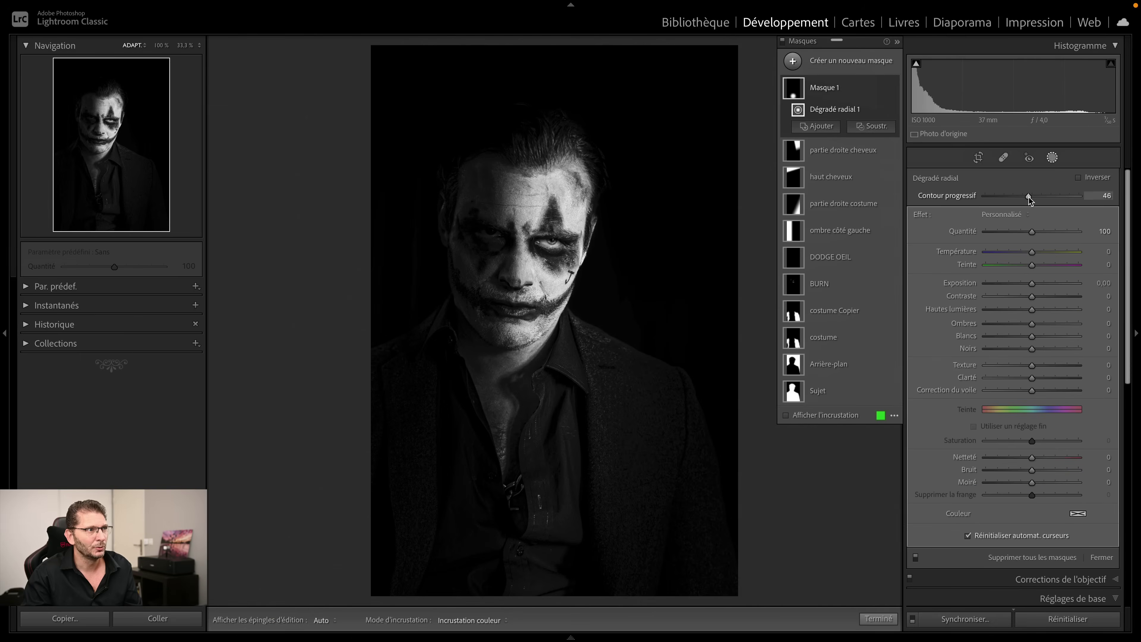
drag(1029, 199, 1131, 192)
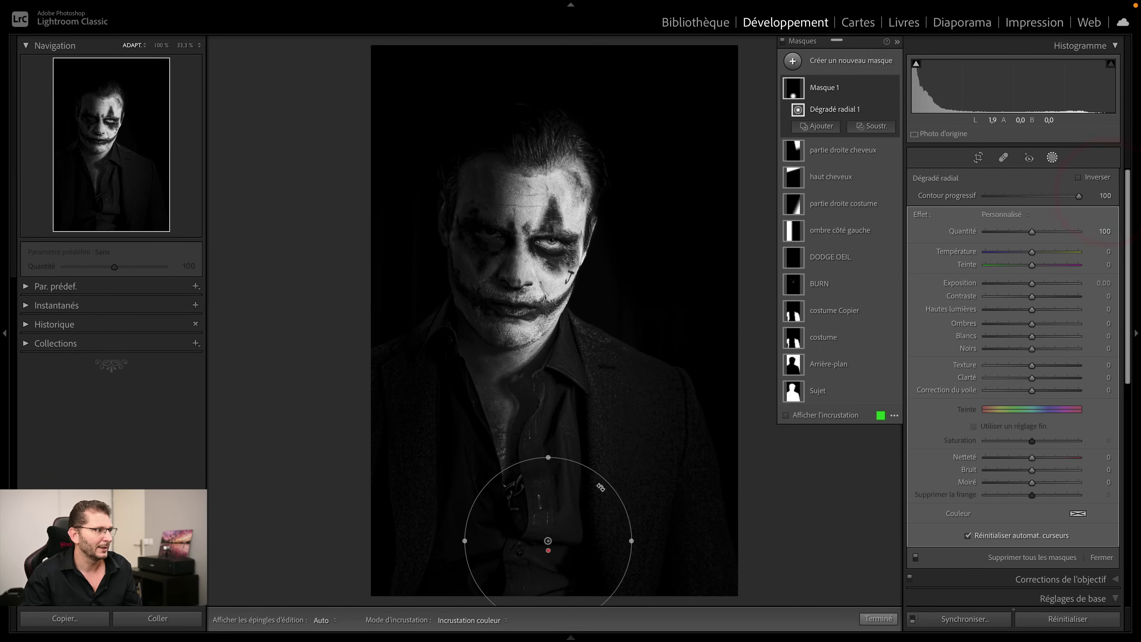
mouse_move(548, 542)
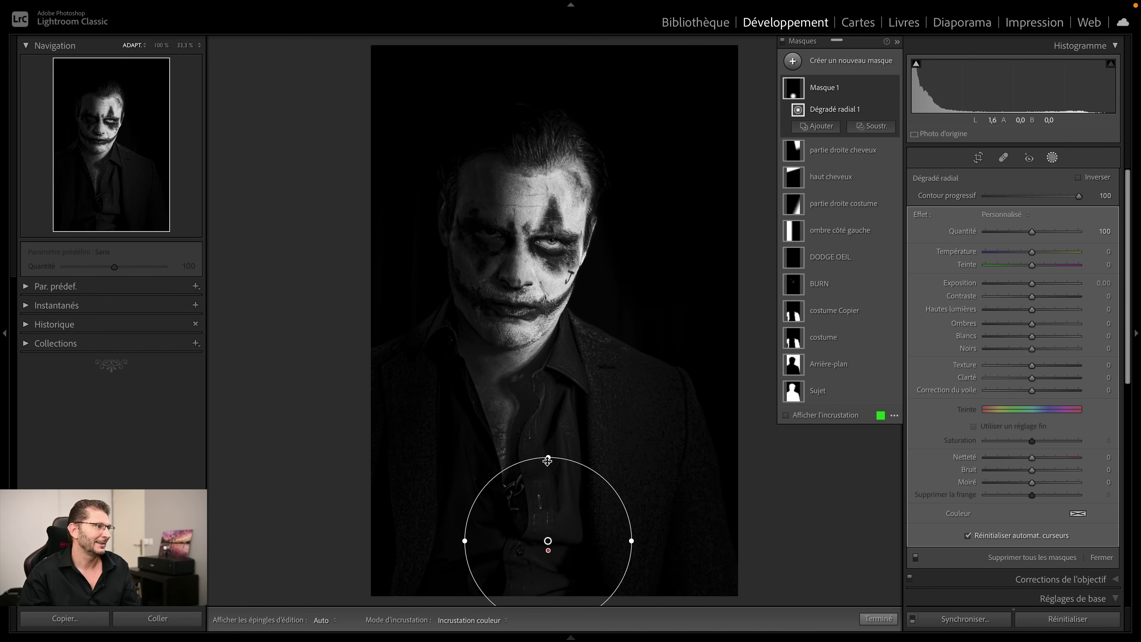
drag(547, 458, 548, 435)
key(o)
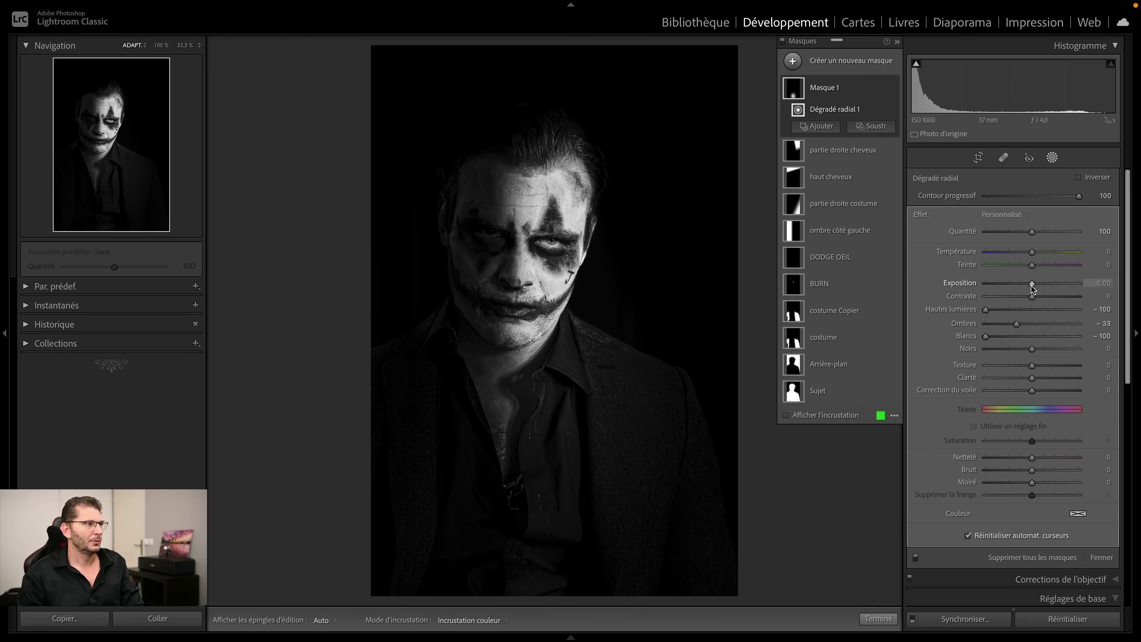
Step: Darken the shirt gradient with exposure −1,02, highlights −100, shadows −33 and whites −100, and rename its mask "chemise"
drag(1032, 286, 1019, 283)
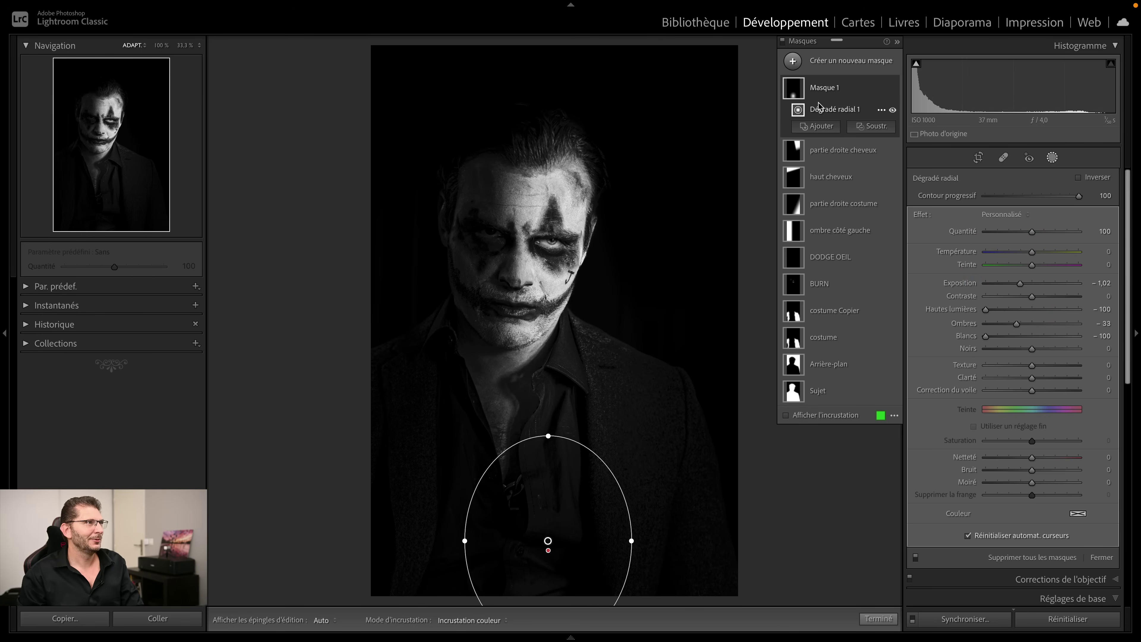
double_click(823, 89)
text(chemise)
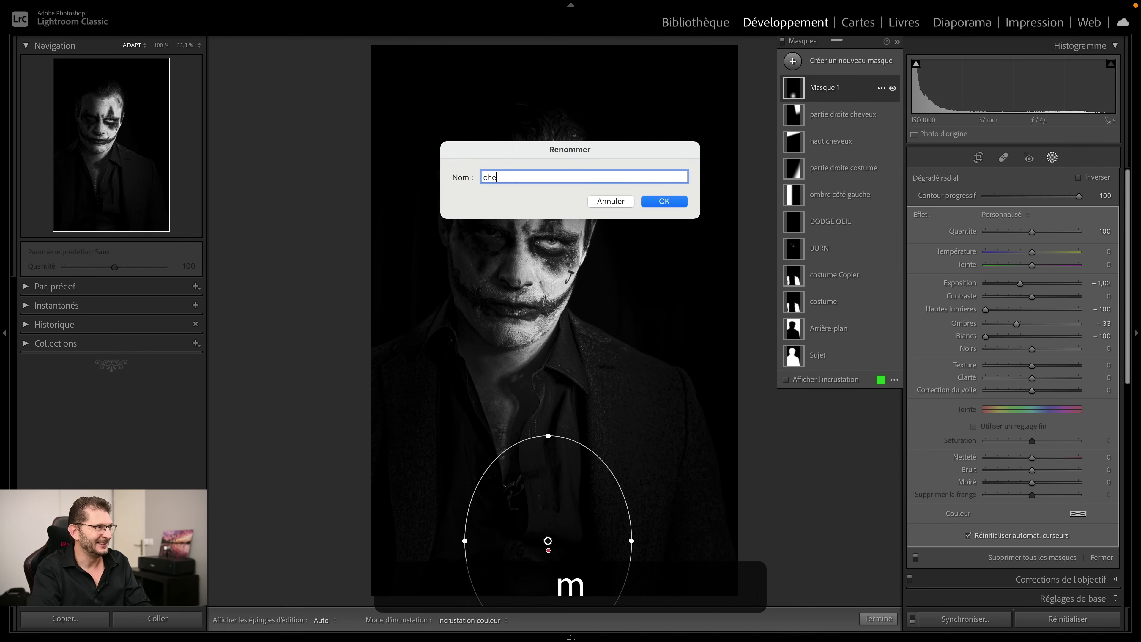
key(Return)
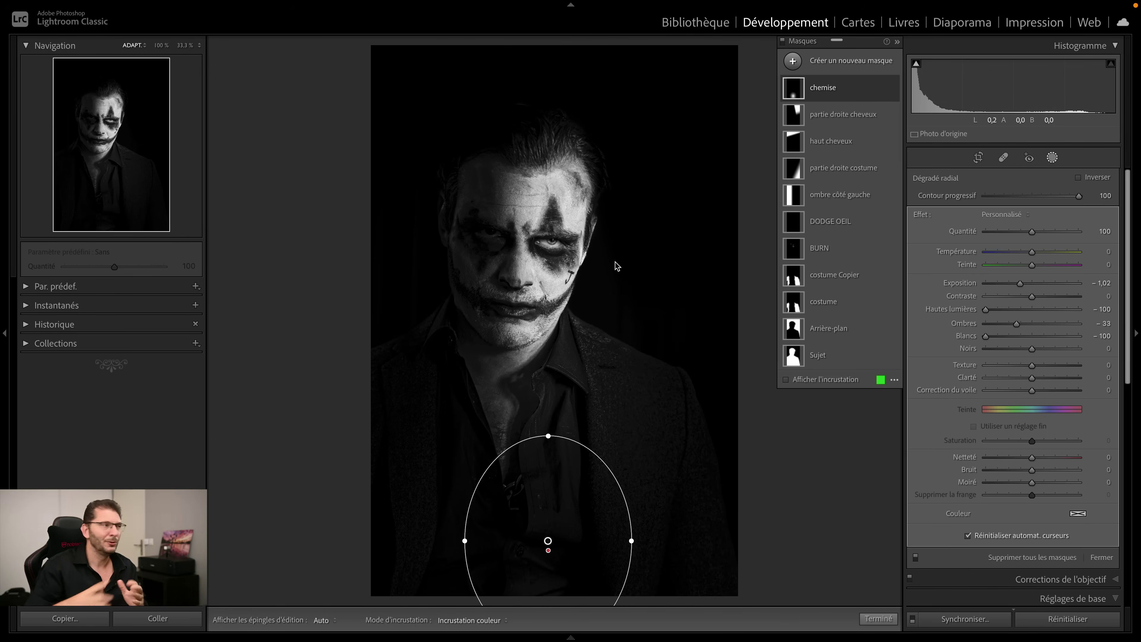
Step: Add a new radial gradient mask centred on the face and large enough to surround the whole head
click(832, 64)
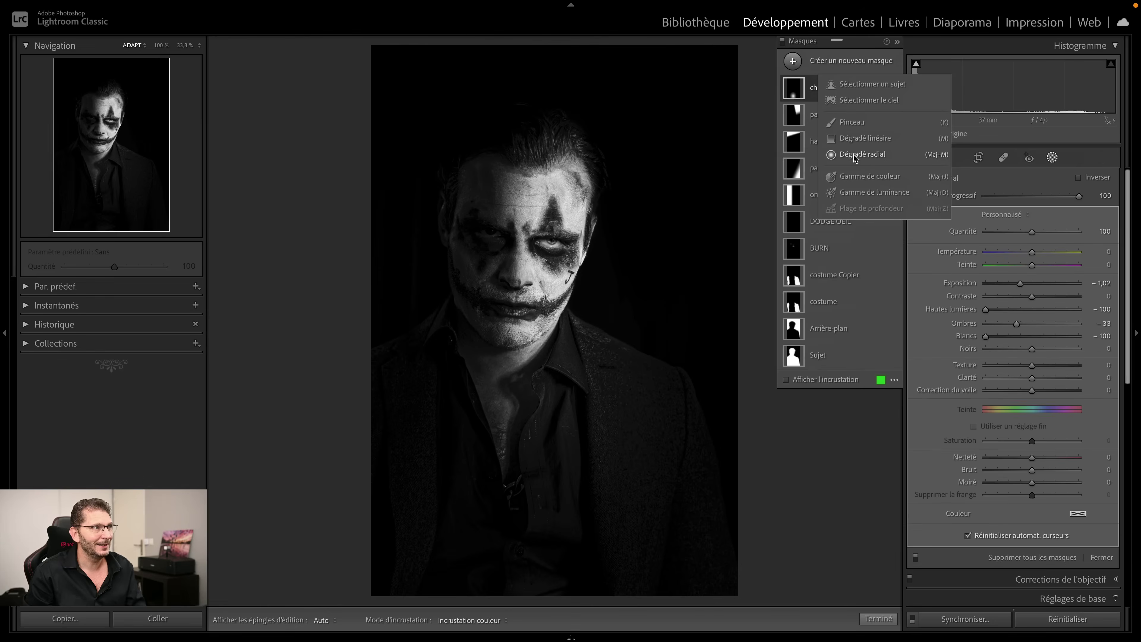
click(856, 155)
drag(543, 245, 671, 372)
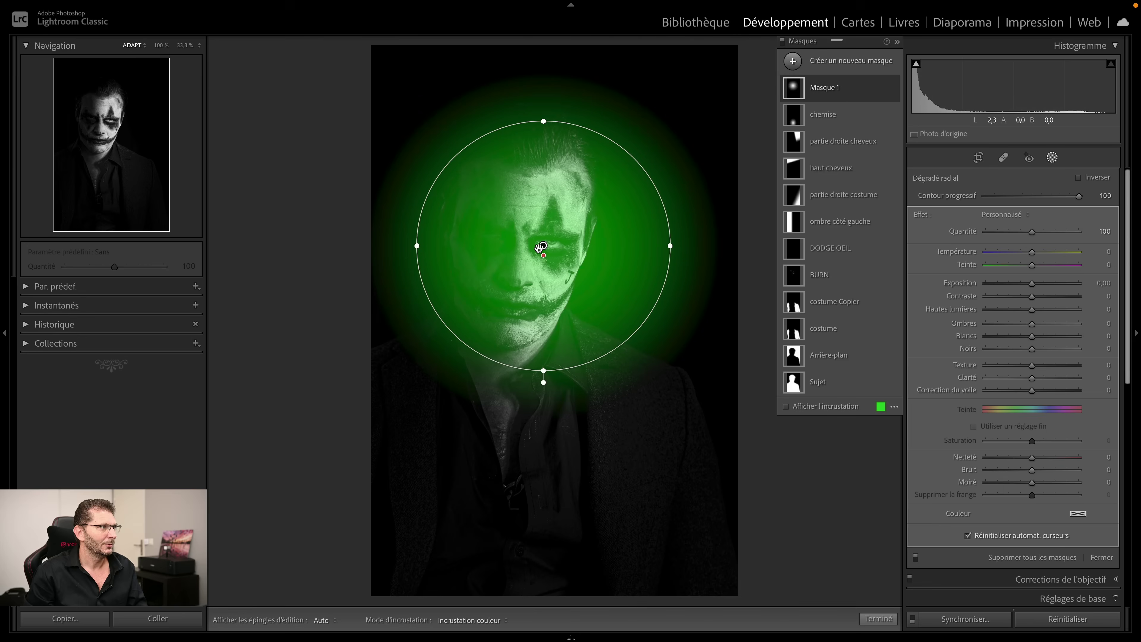
drag(542, 245, 544, 253)
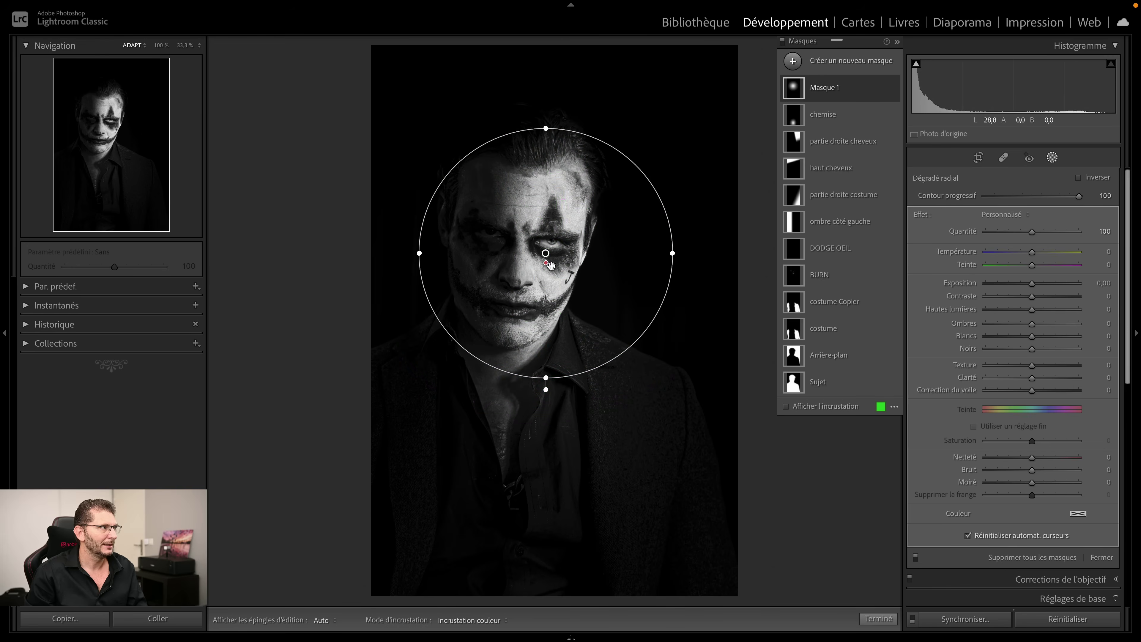
mouse_move(546, 255)
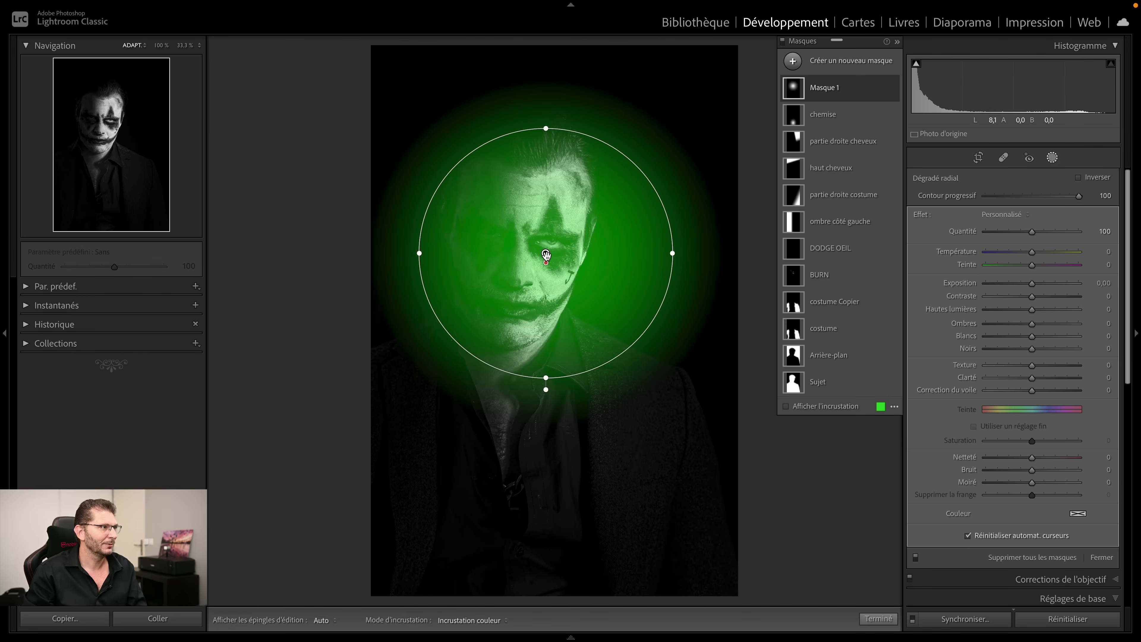
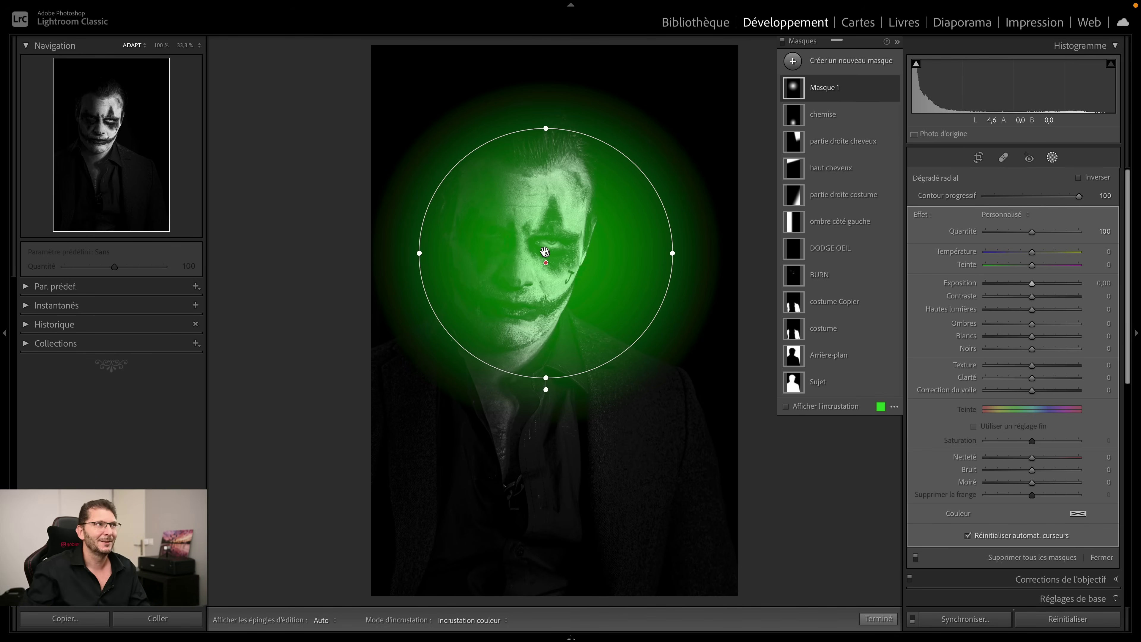
Step: Rename the radial mask around the head as "spot fond"
click(840, 90)
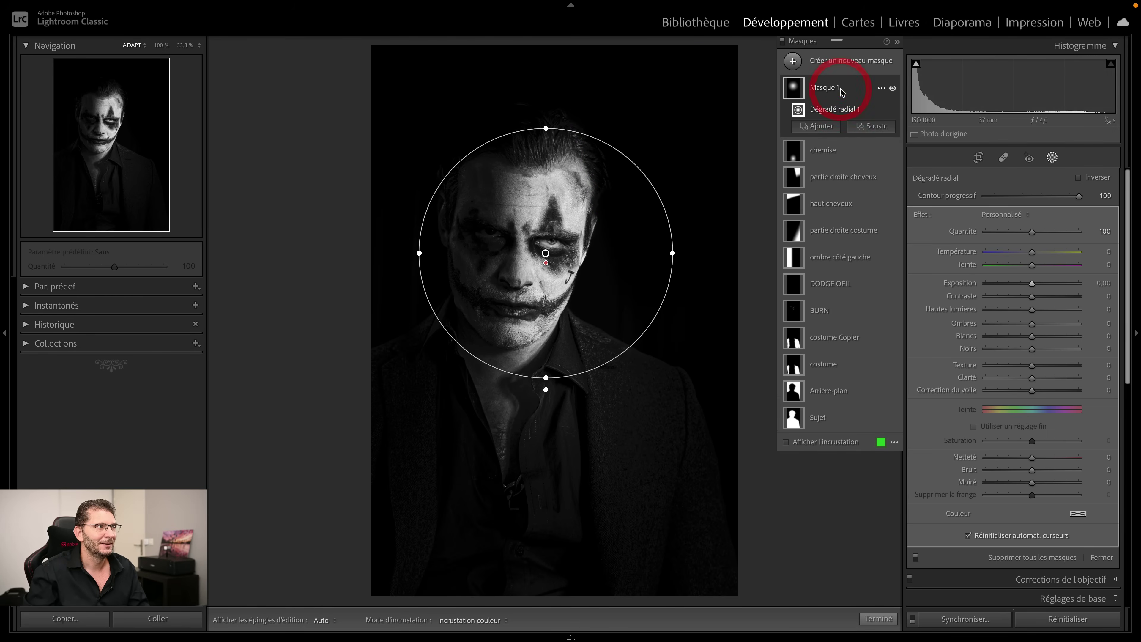
double_click(840, 90)
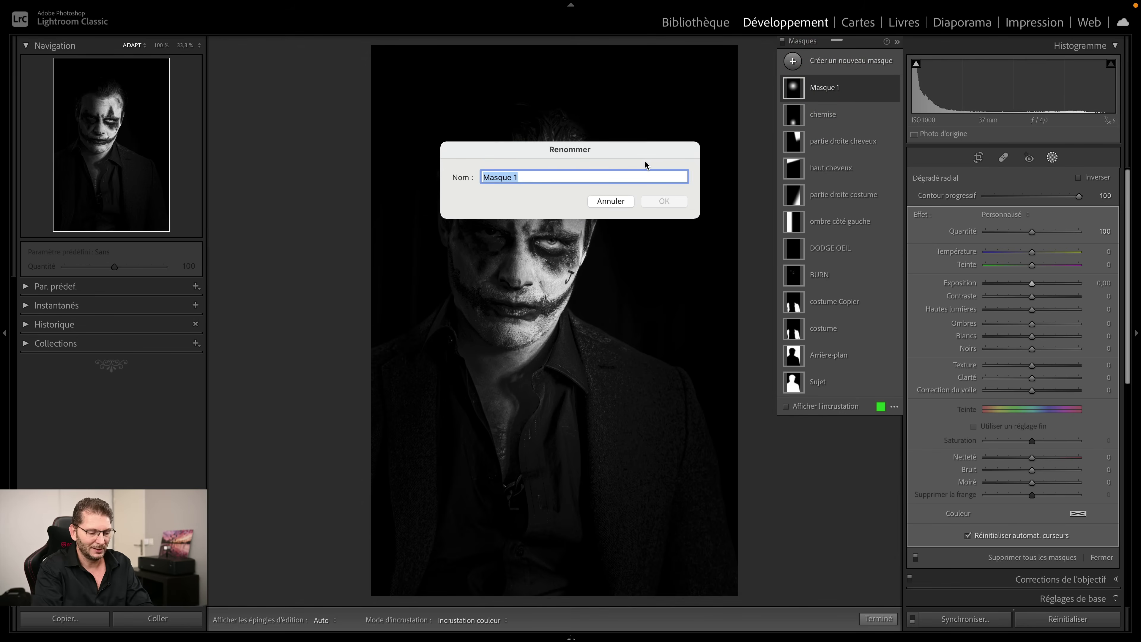
text(spot fond)
key(Return)
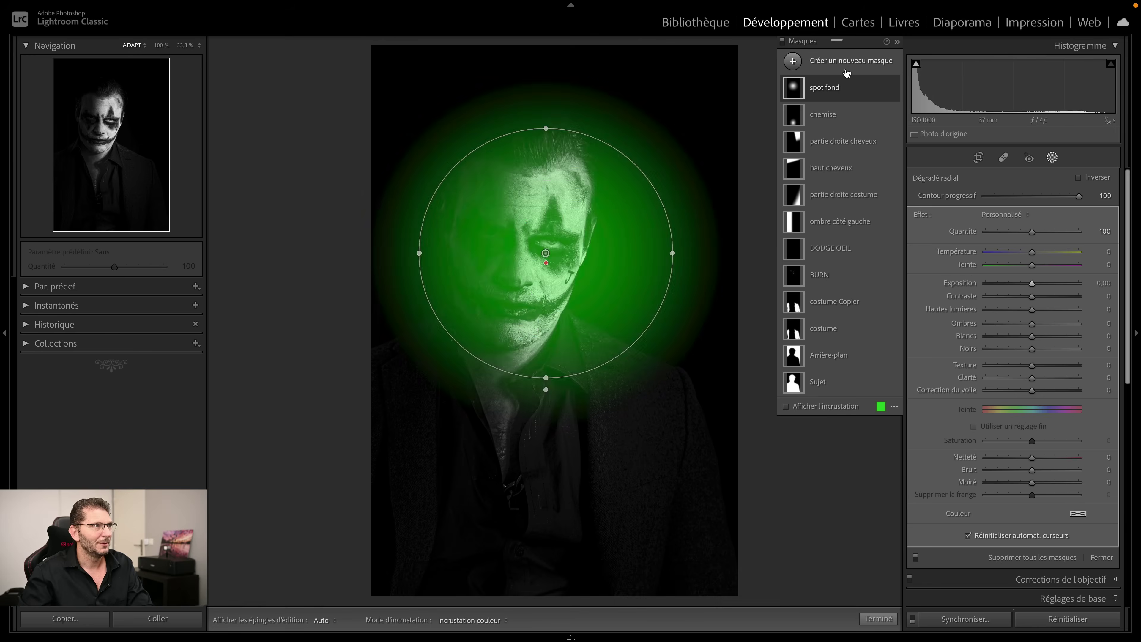
Step: Subtract the subject from the "spot fond" mask using the automatic subject selection
click(858, 96)
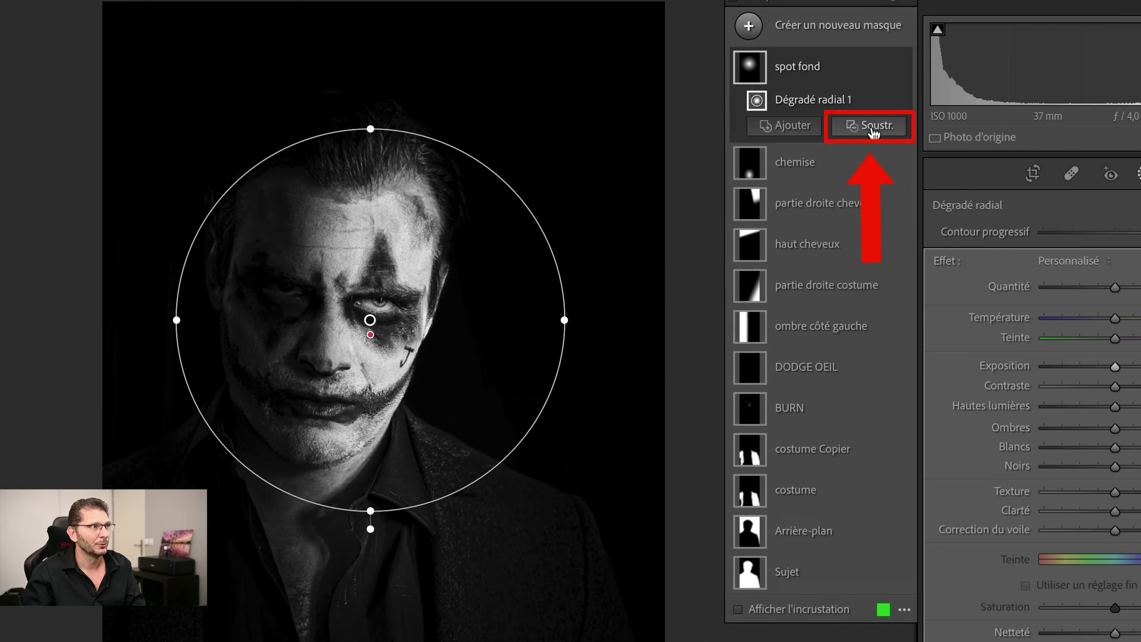
click(875, 127)
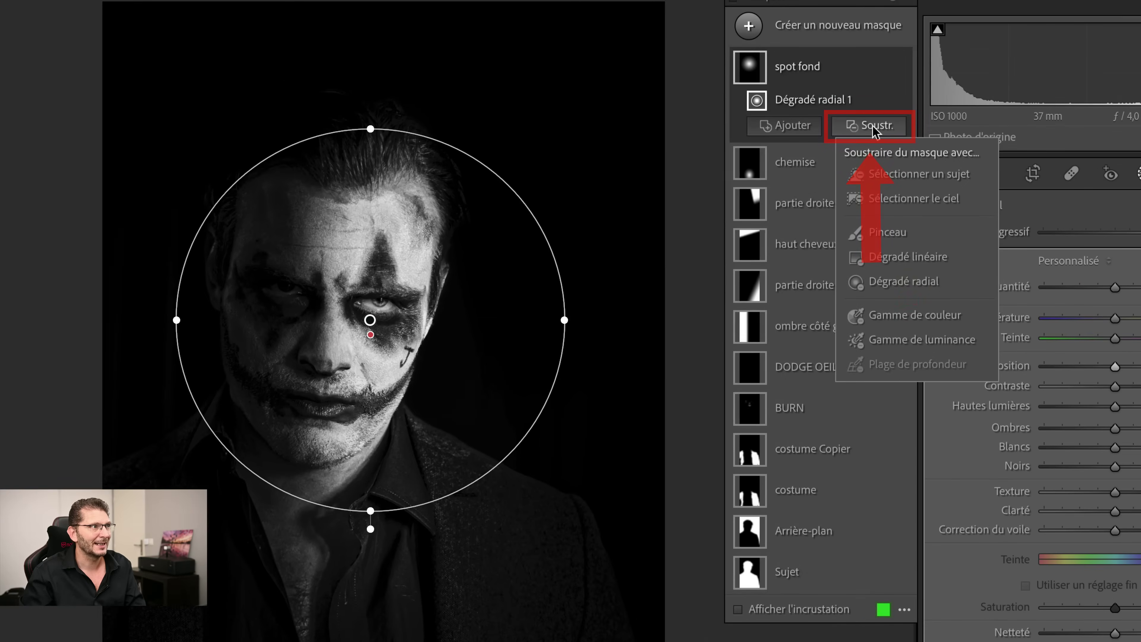
click(887, 172)
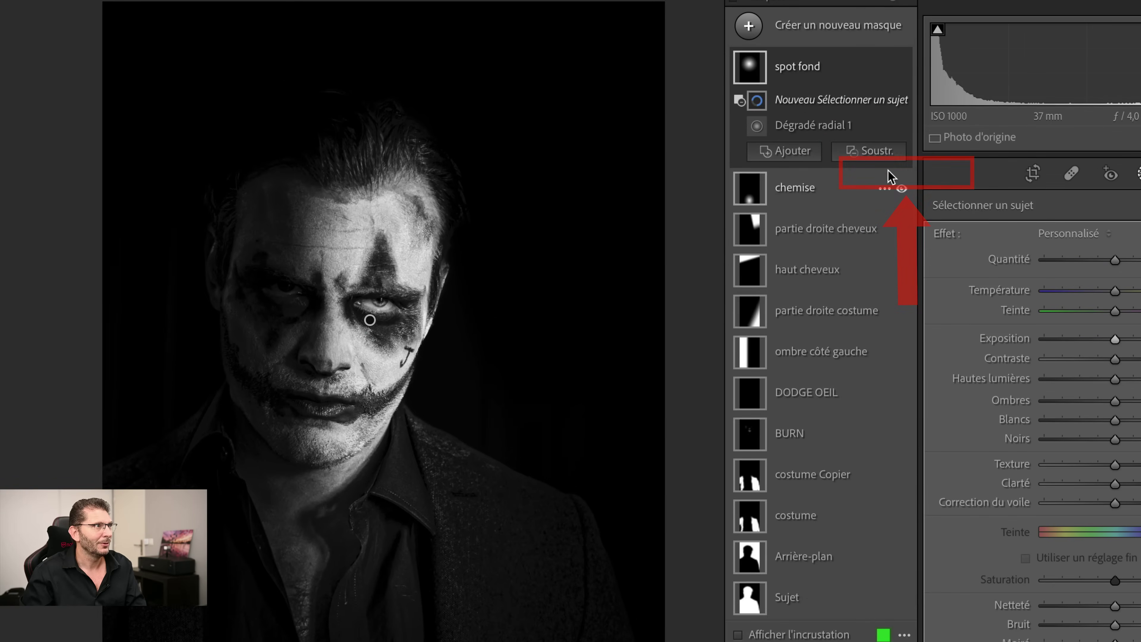
Step: Brighten the background in the "spot fond" mask with shadows at 92 and blacks at 49
mouse_move(753, 79)
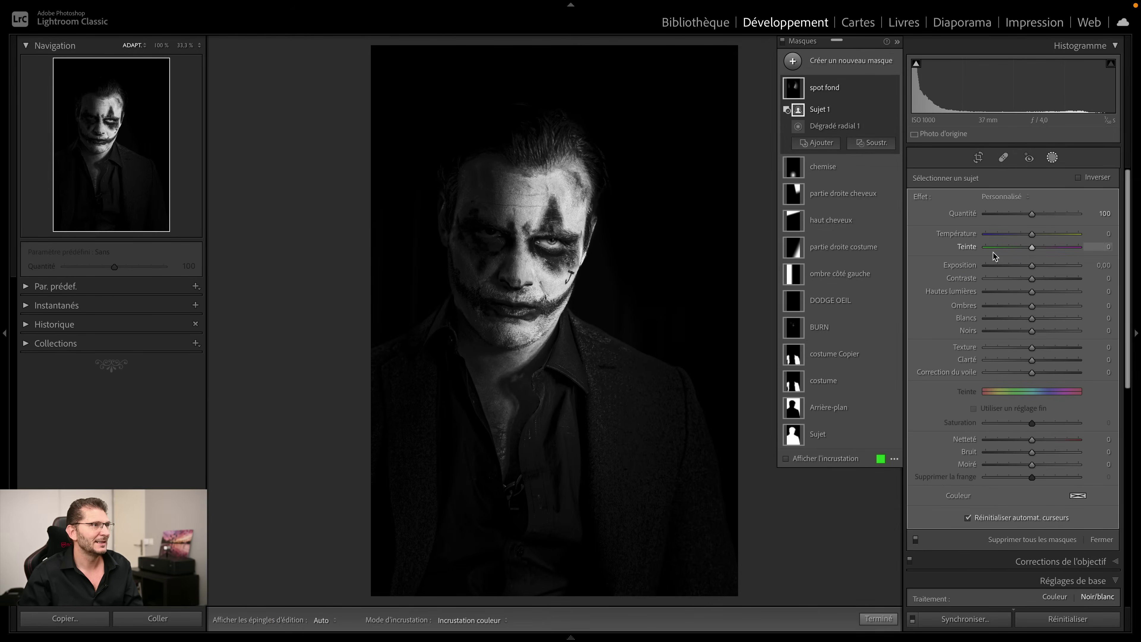
drag(1062, 304, 1055, 333)
click(1054, 333)
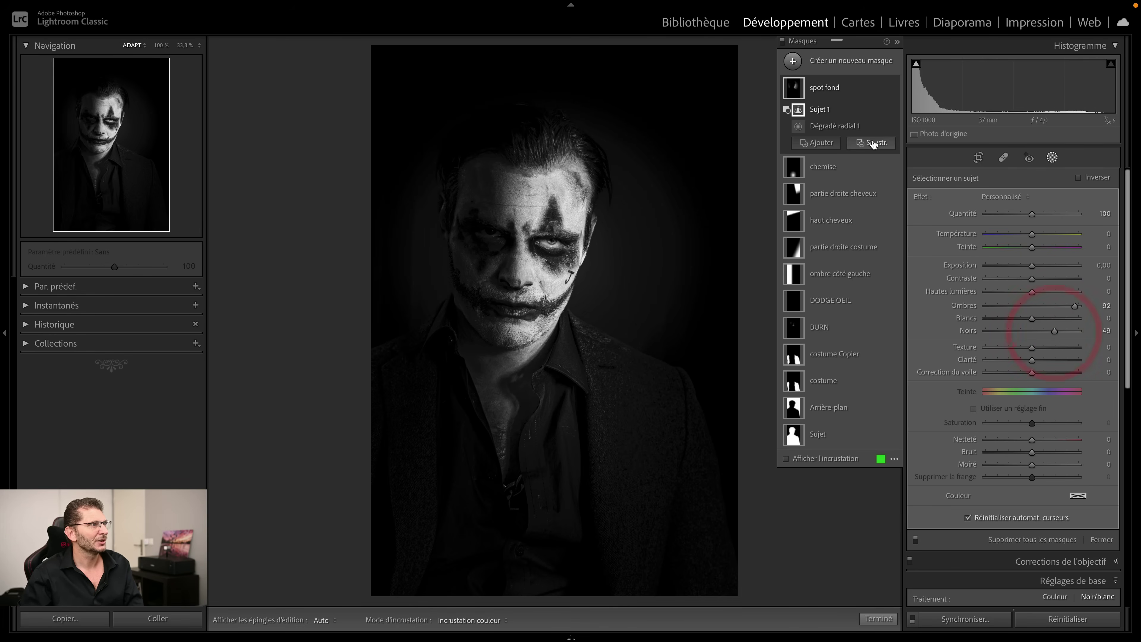
Step: Try the "spot fond" radial gradient beside the head, then place it back behind the head, slightly lower and slightly wider
click(854, 92)
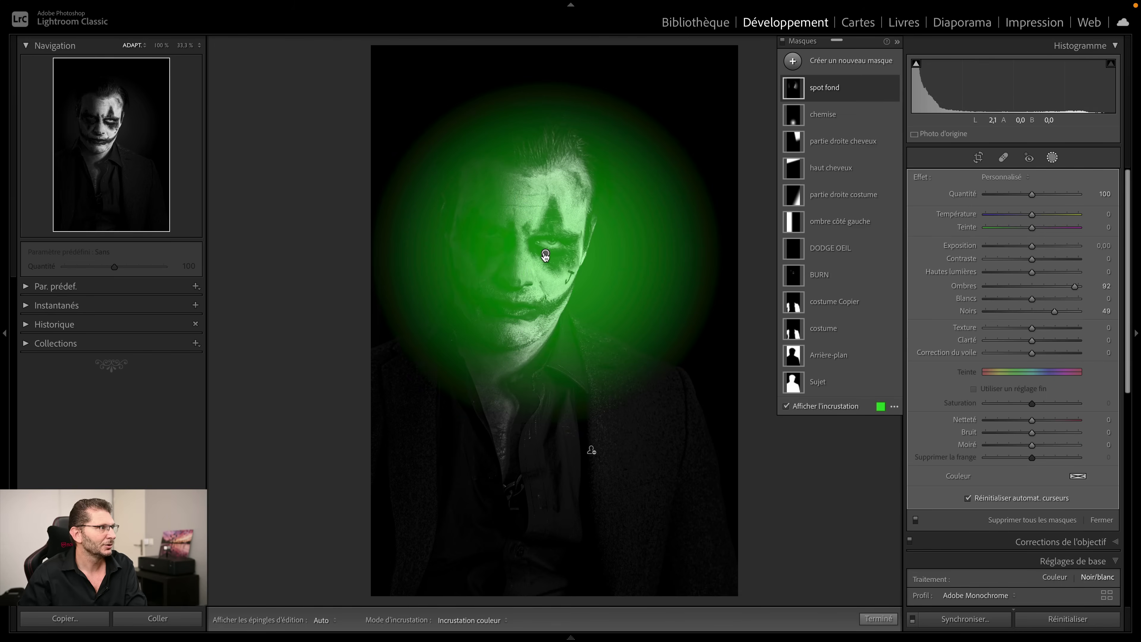
drag(545, 256, 640, 242)
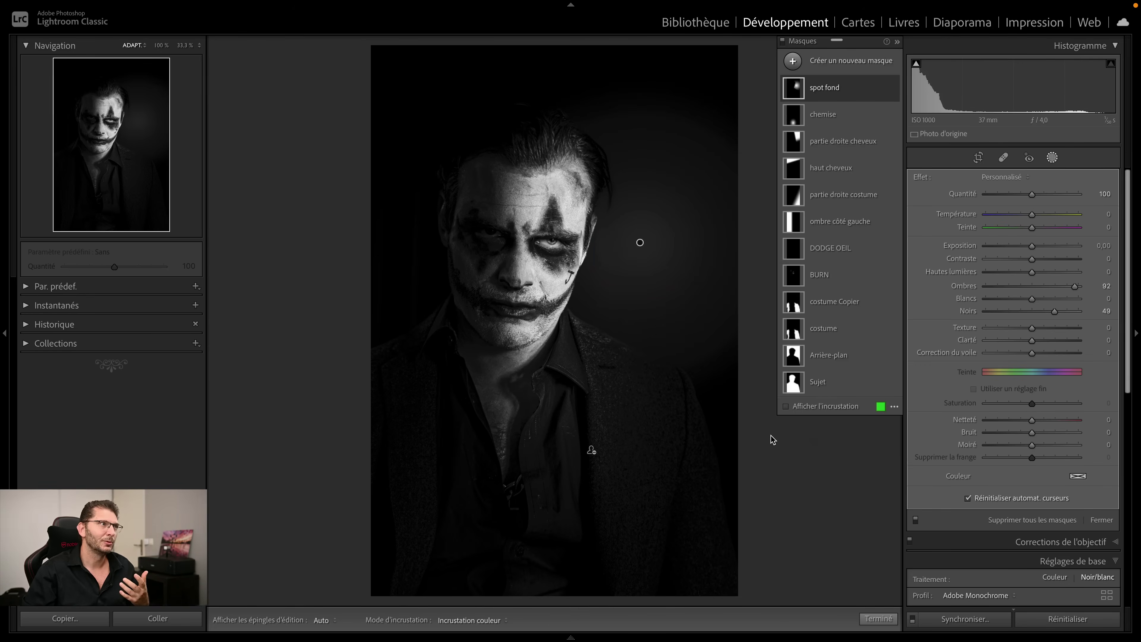
drag(640, 242, 559, 265)
mouse_move(685, 267)
mouse_down()
mouse_move(720, 265)
mouse_move(689, 266)
mouse_up()
click(559, 267)
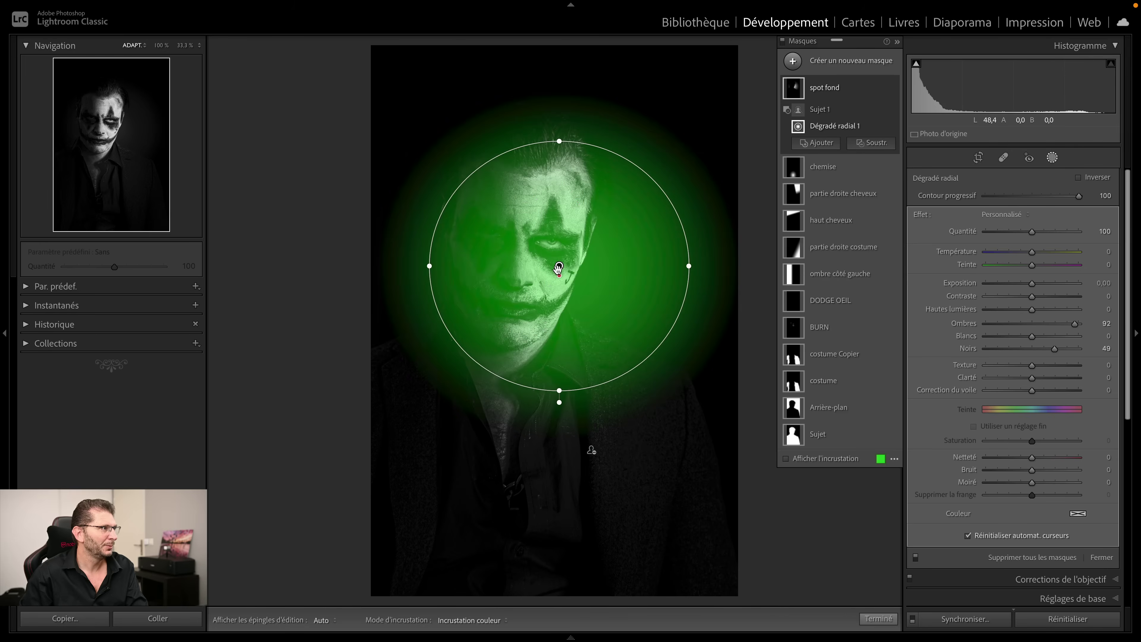
drag(559, 267, 547, 267)
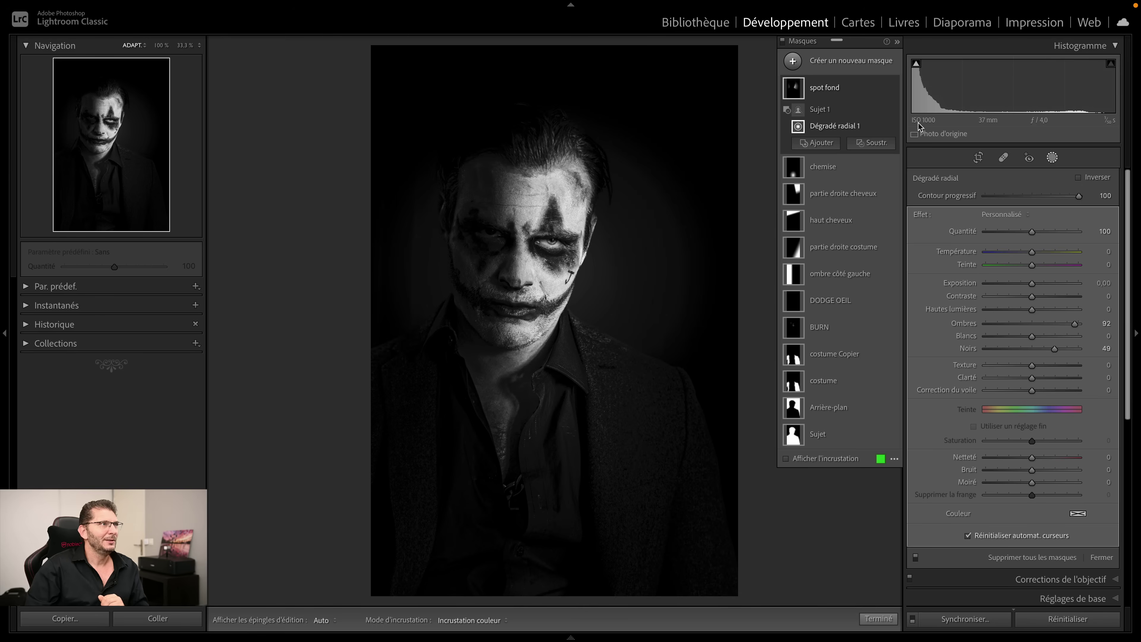
Step: Collapse the mask list and set the photo's sharpening amount (Netteté, Gain) to 66, judging it on the face at 100 %
click(897, 42)
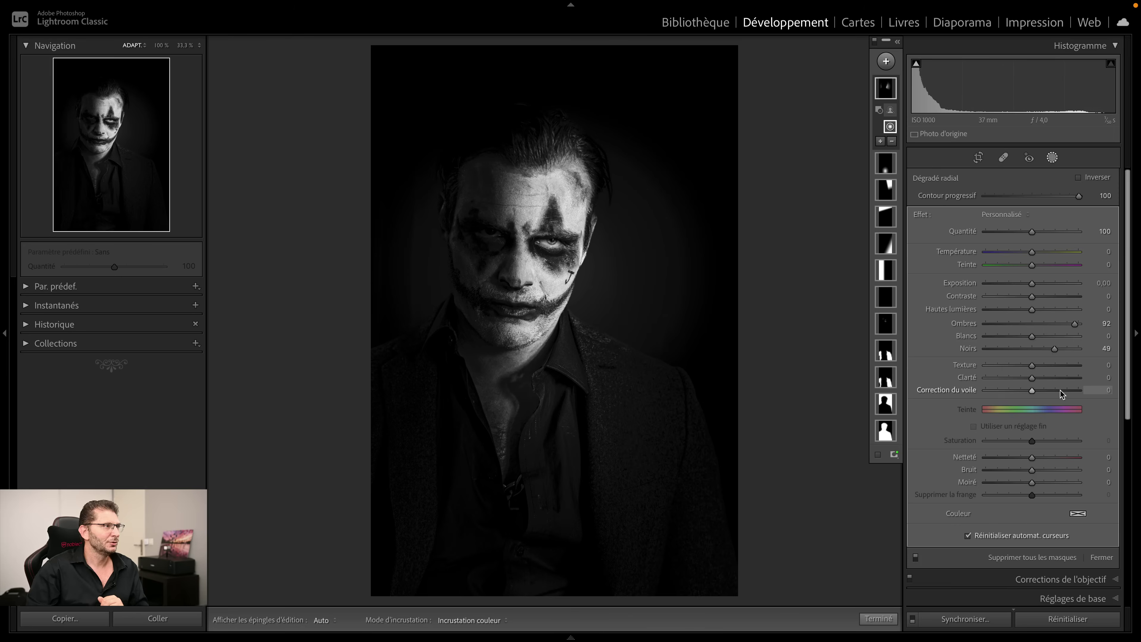
scroll(1060, 391, down, 10)
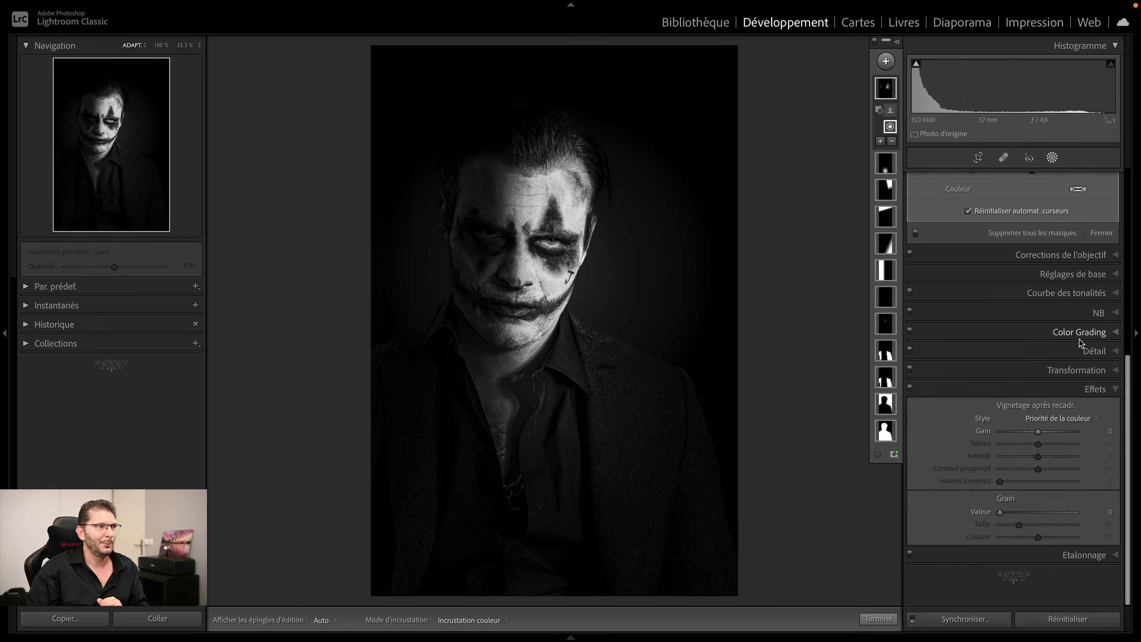
click(1090, 351)
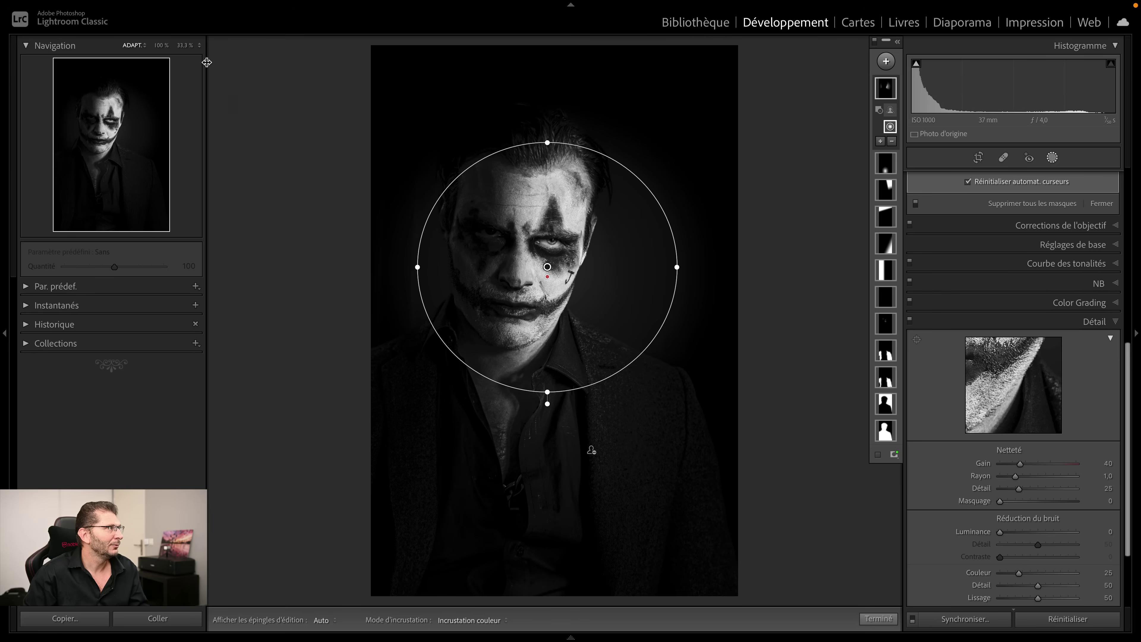
click(161, 45)
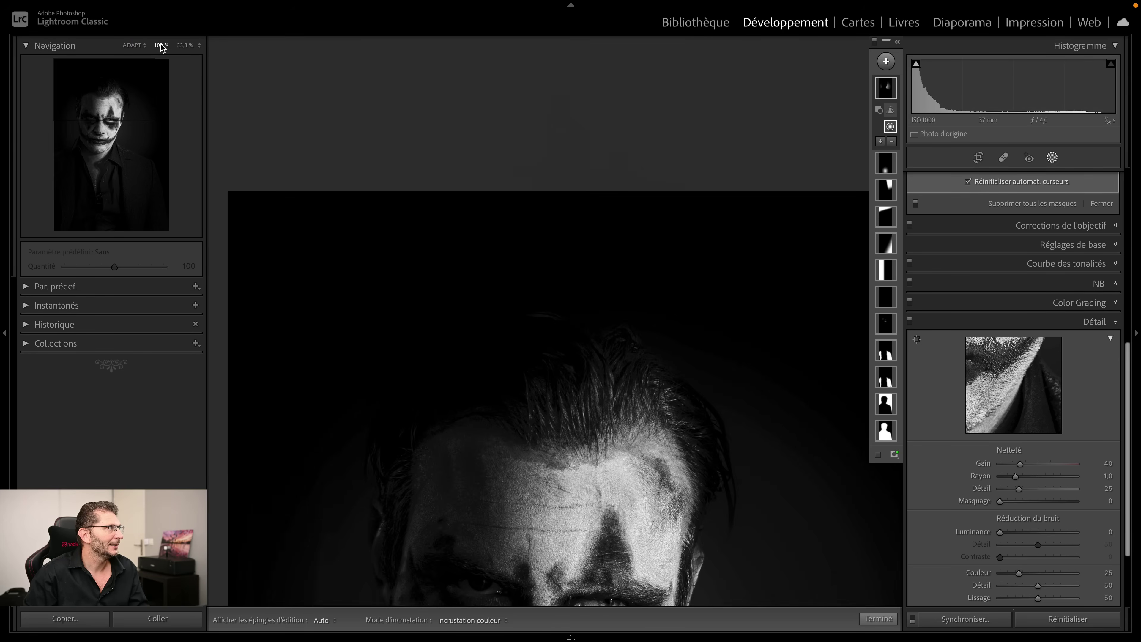
key(space)
drag(540, 411, 484, 114)
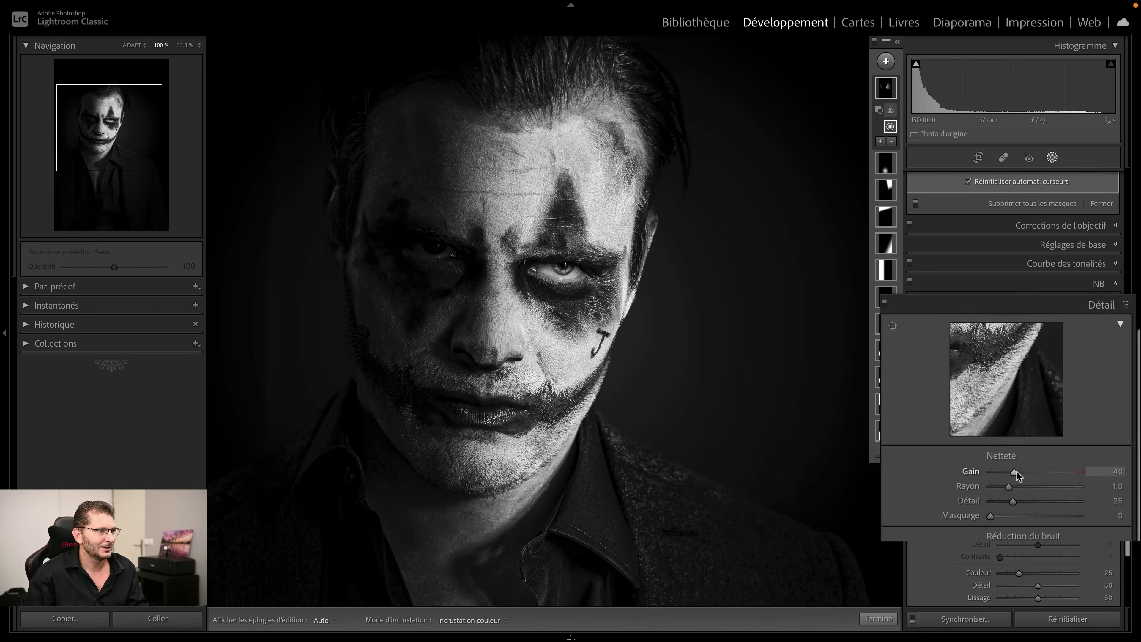
drag(1036, 478, 1008, 479)
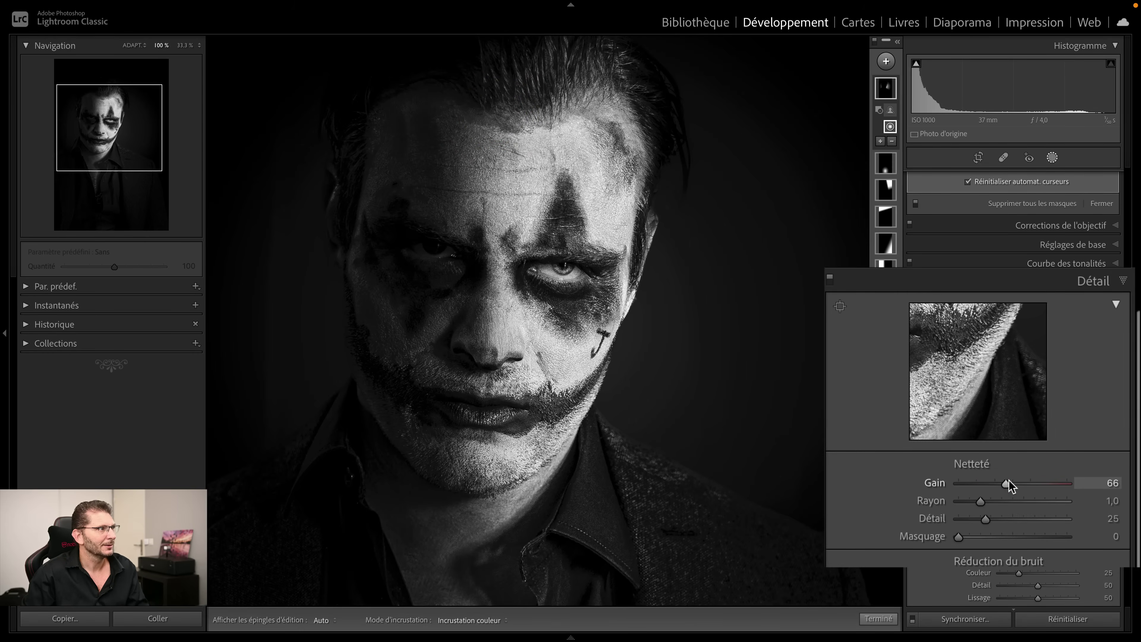
Step: Compare the face with the Detail sharpening switched off and on several times
click(830, 277)
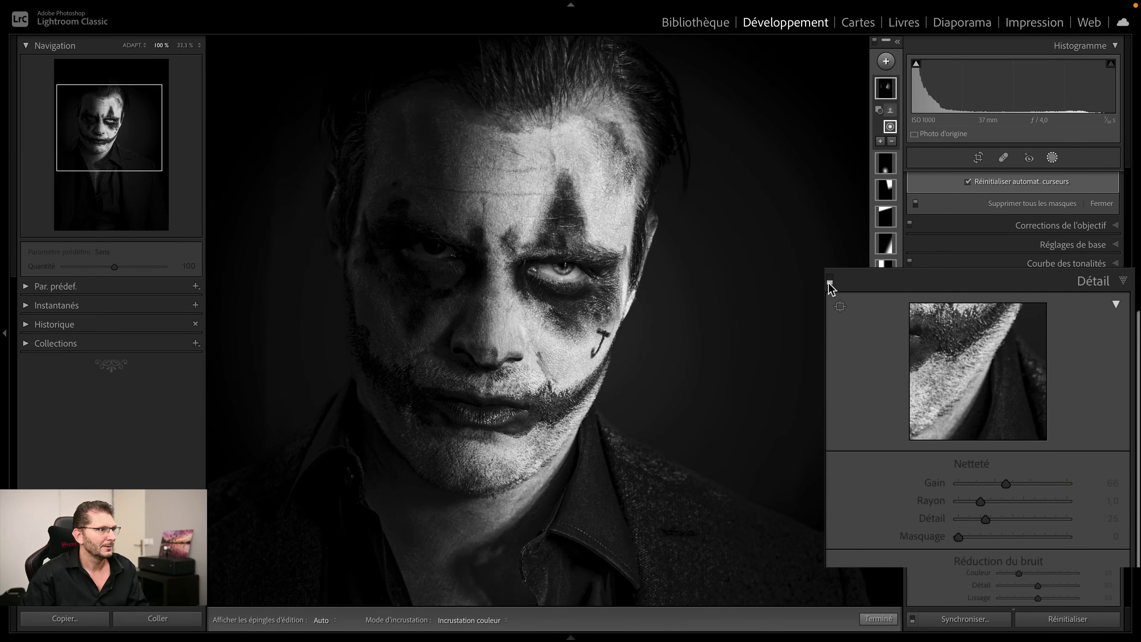
click(829, 281)
click(830, 281)
click(829, 280)
click(829, 281)
click(829, 281)
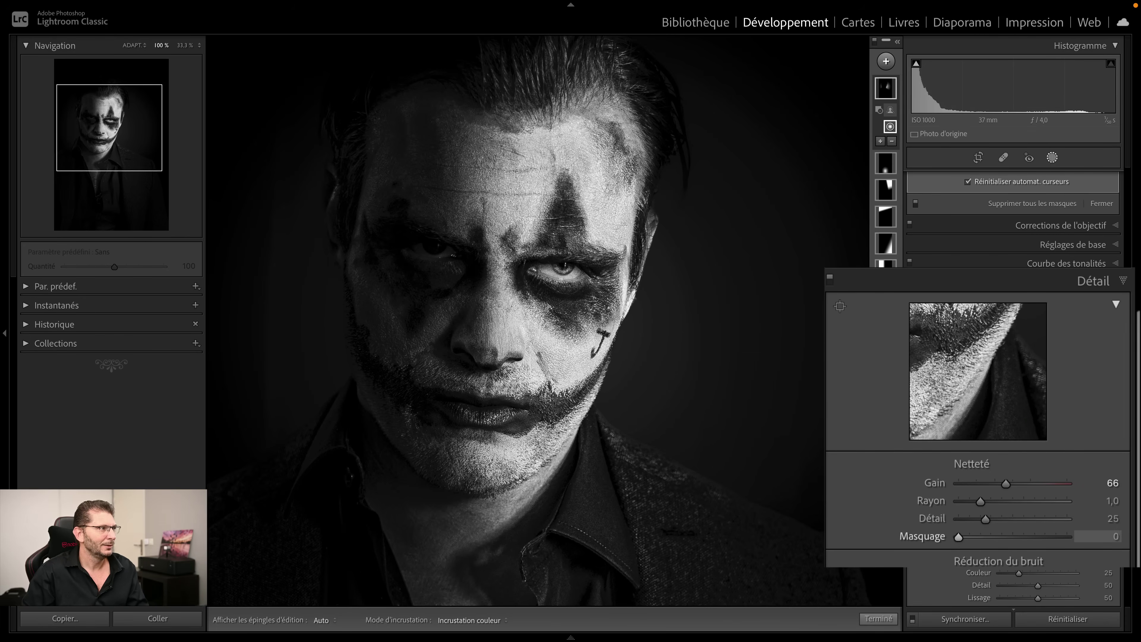
Step: Add grain (Grain) with amount 38 and size 2, comparing the face at 100 % with the effects off and on
scroll(1011, 543, down, 3)
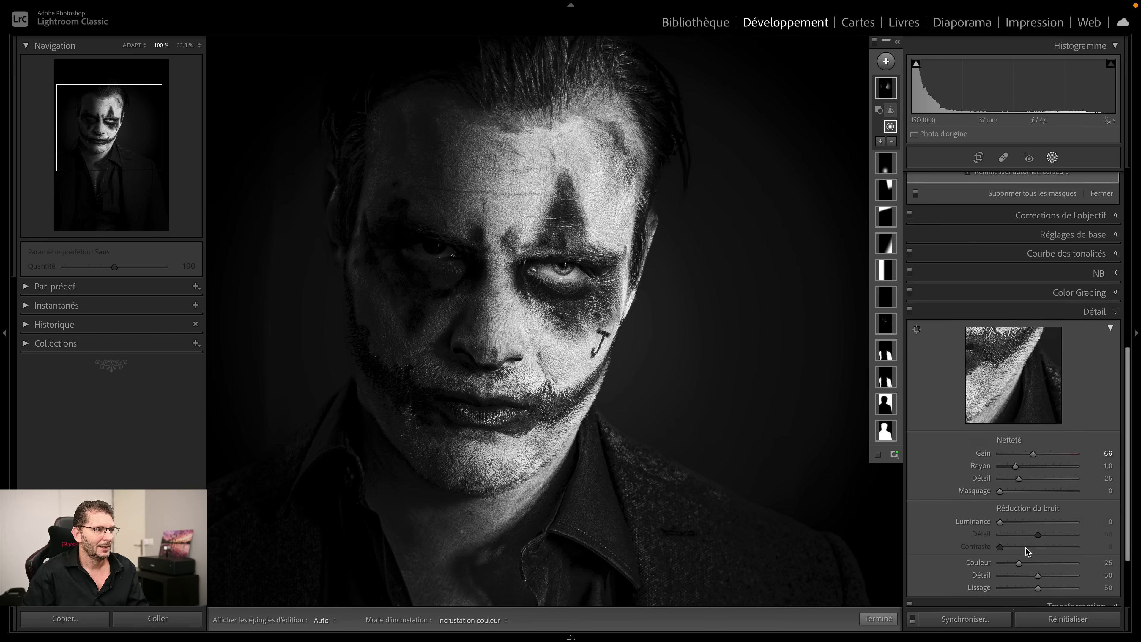
click(1029, 538)
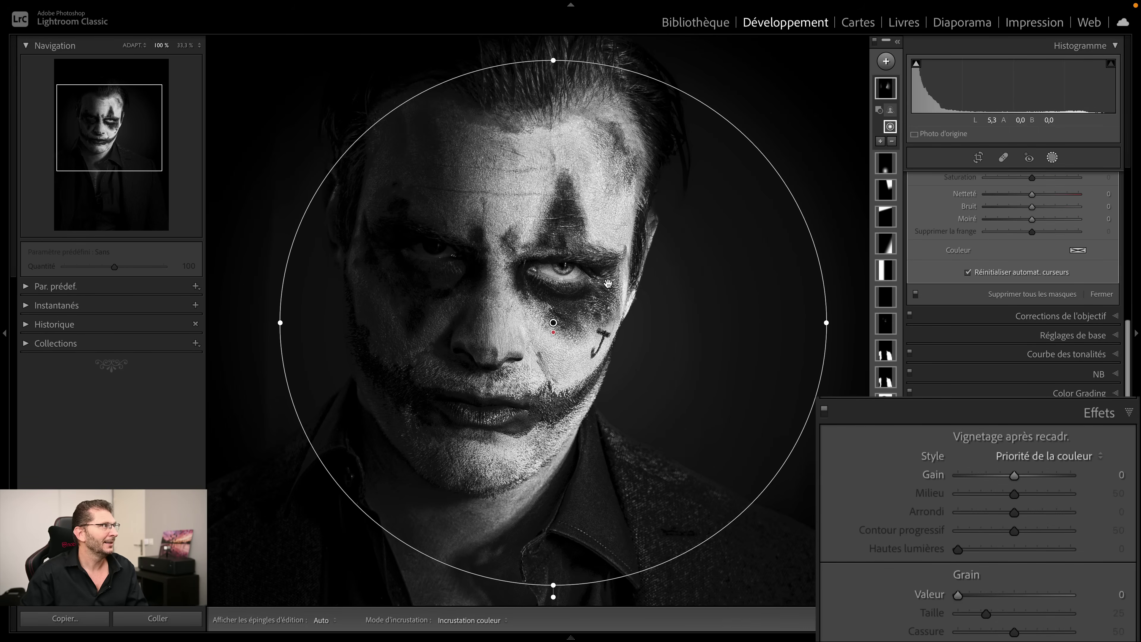
click(133, 47)
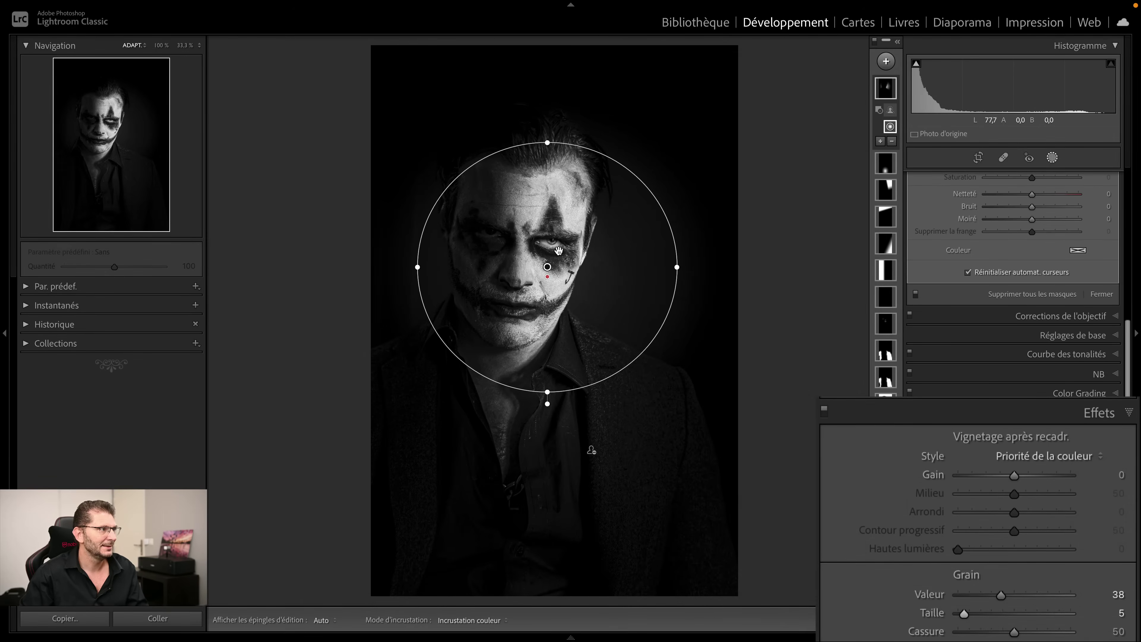
key(super)
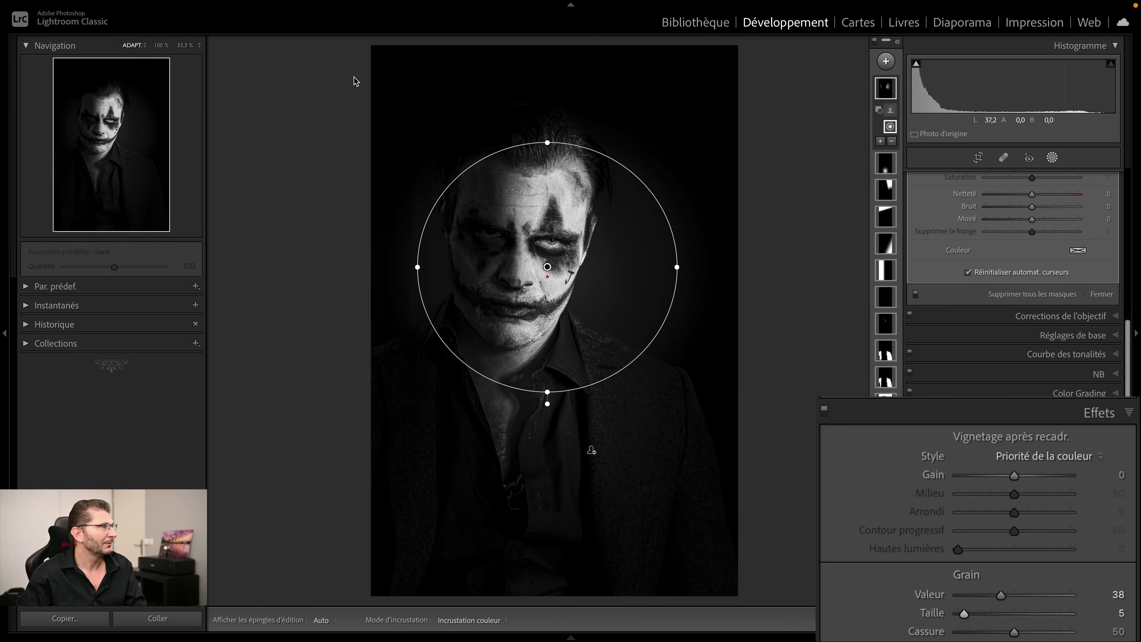
click(159, 46)
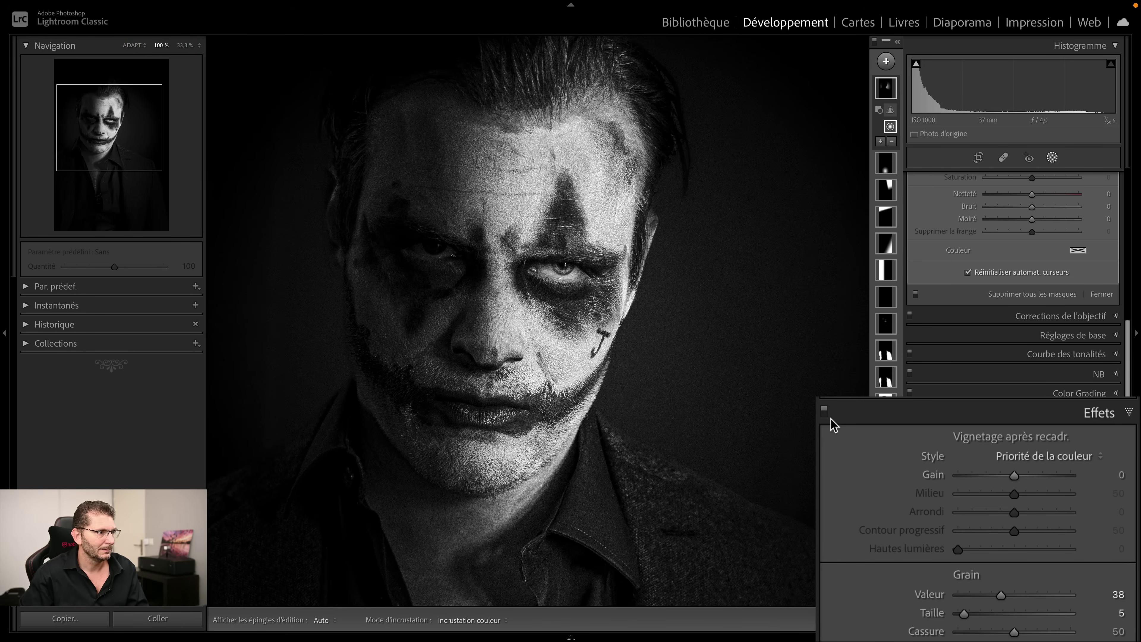
click(824, 409)
click(825, 411)
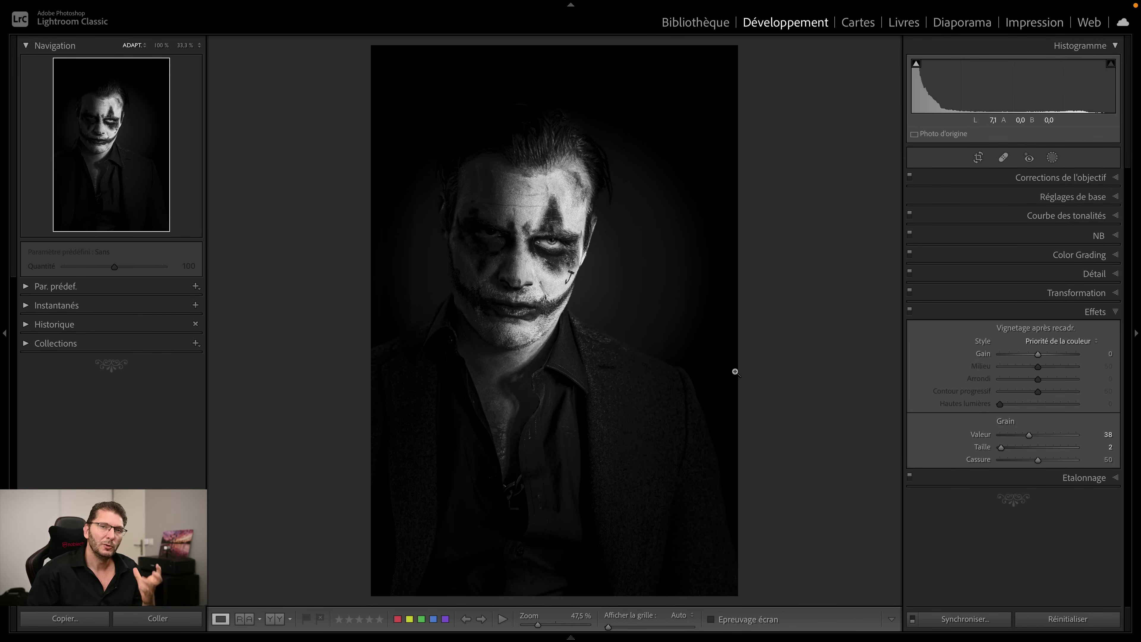
Step: Create a new brush mask with automatic masking (Masquage automatique) turned off, viewing the face at 100 %
click(586, 261)
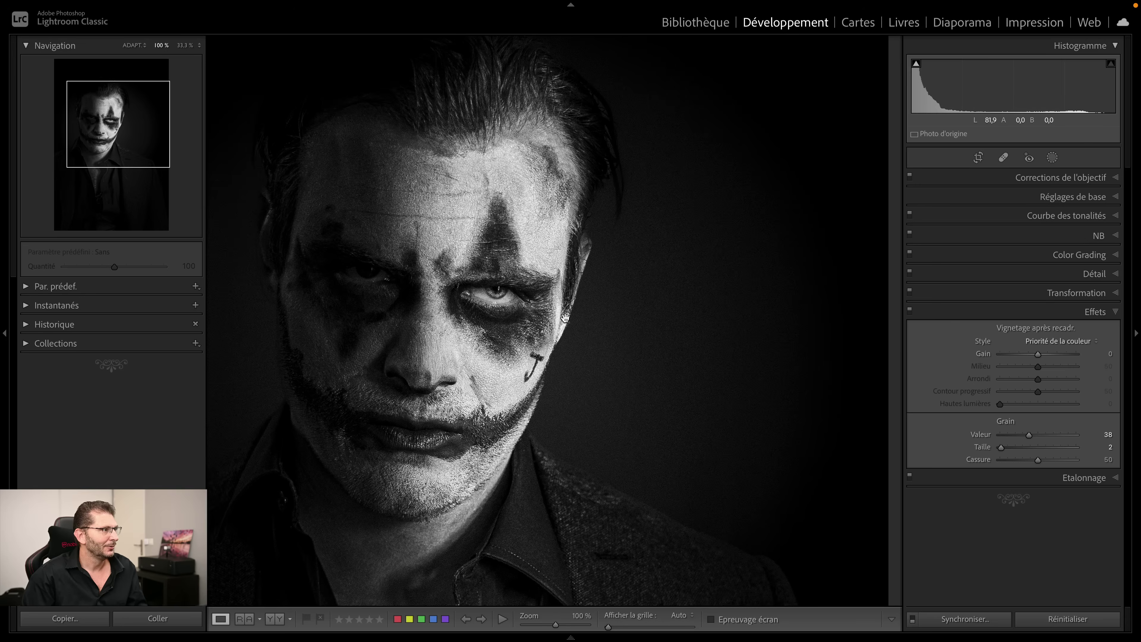
click(1053, 158)
click(885, 62)
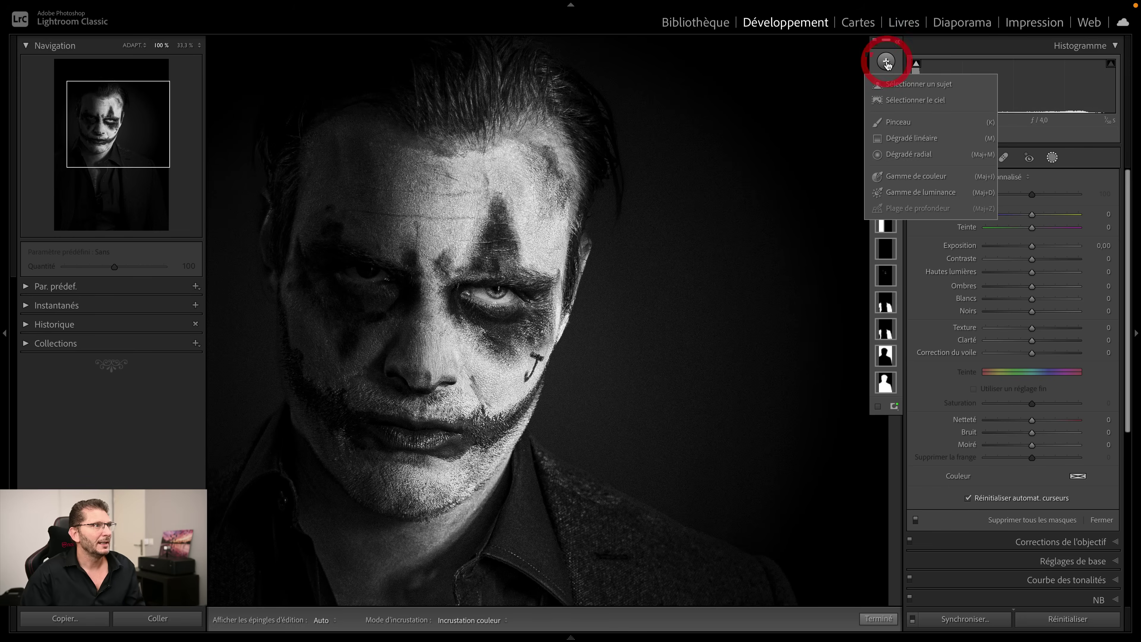
click(880, 121)
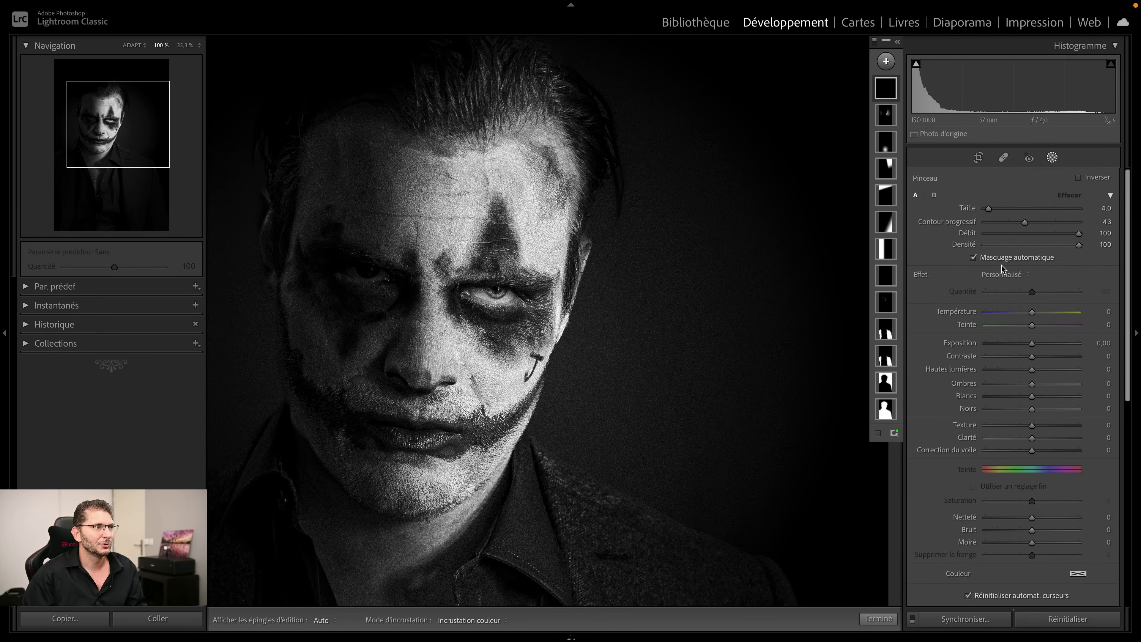
click(993, 257)
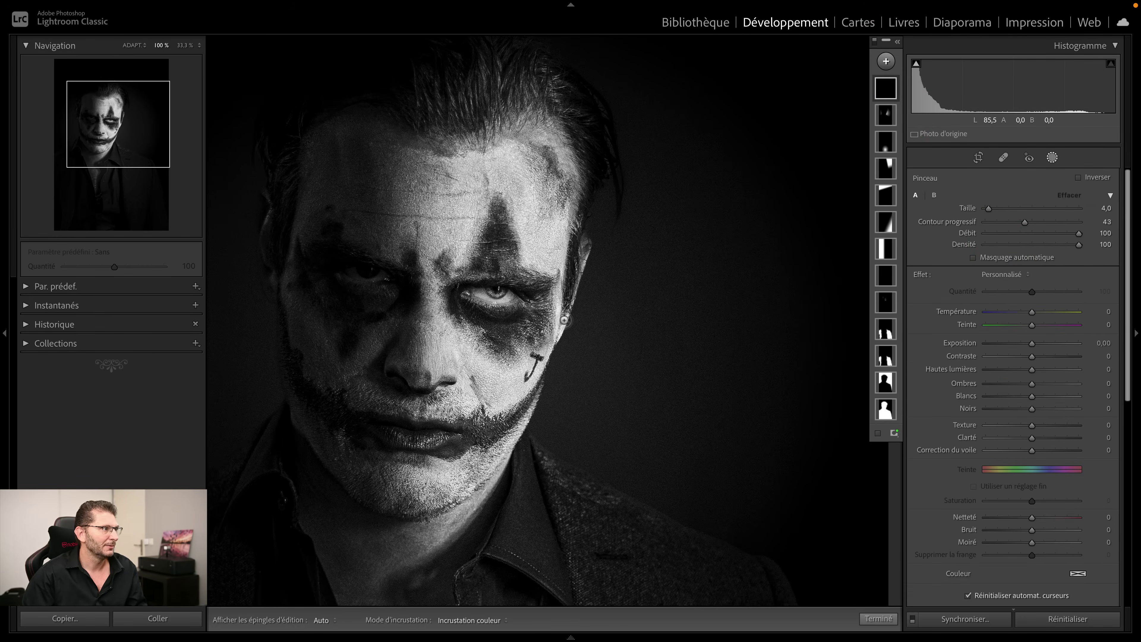
Step: Paint the mask along the bright edge of the cheek and ear beside the lit eye, then erase the spill onto the background
key(h)
key(h)
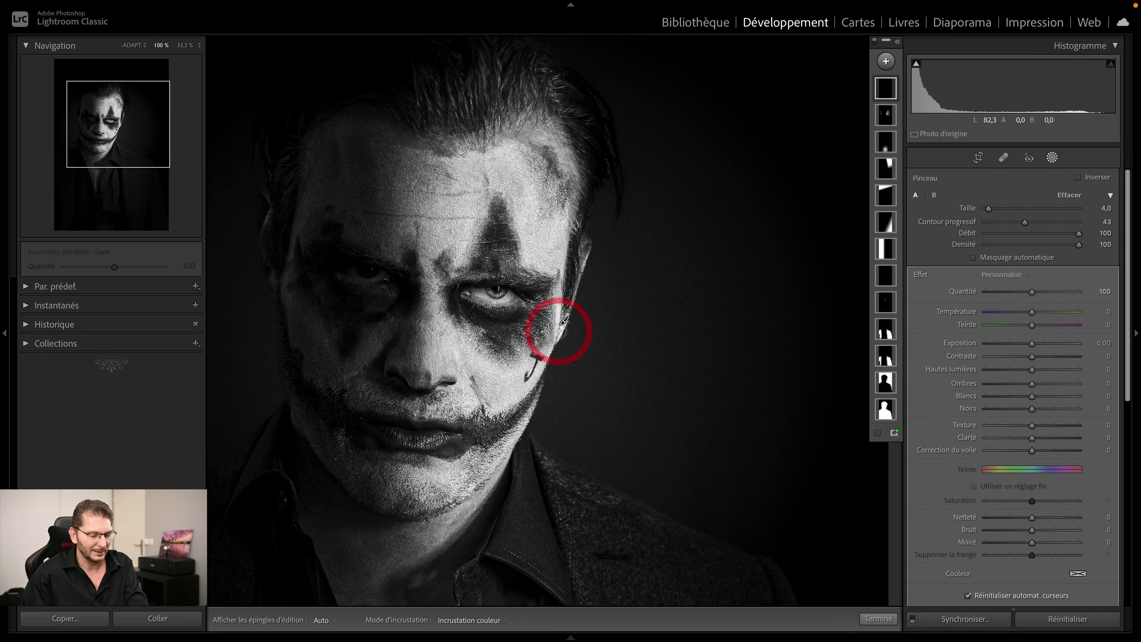
key(o)
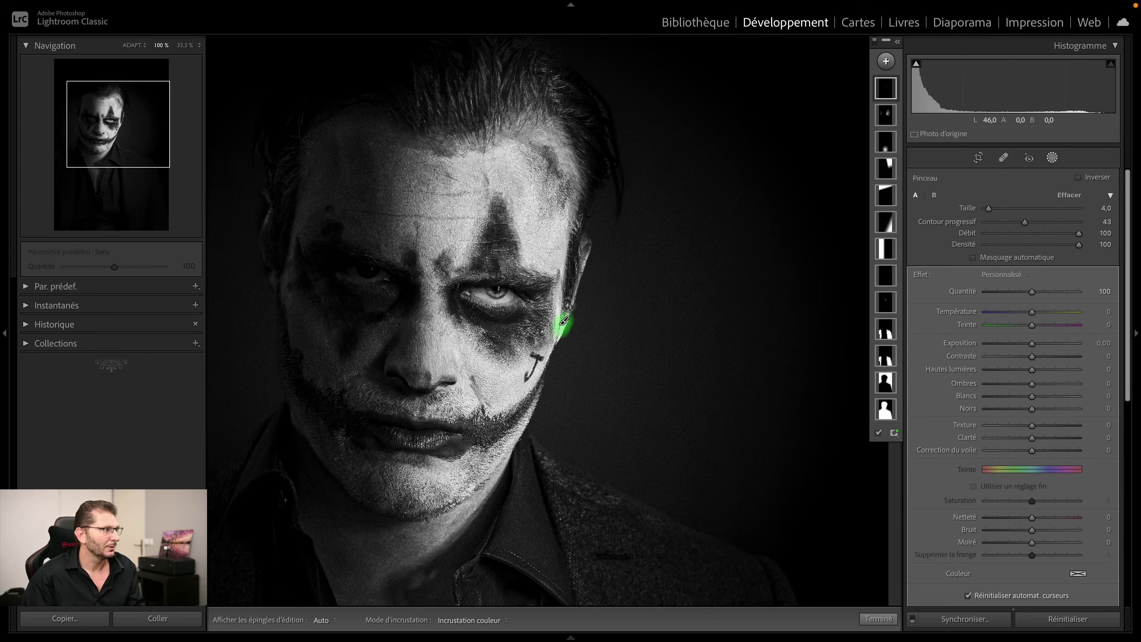
drag(564, 320, 583, 243)
key(h)
key(h)
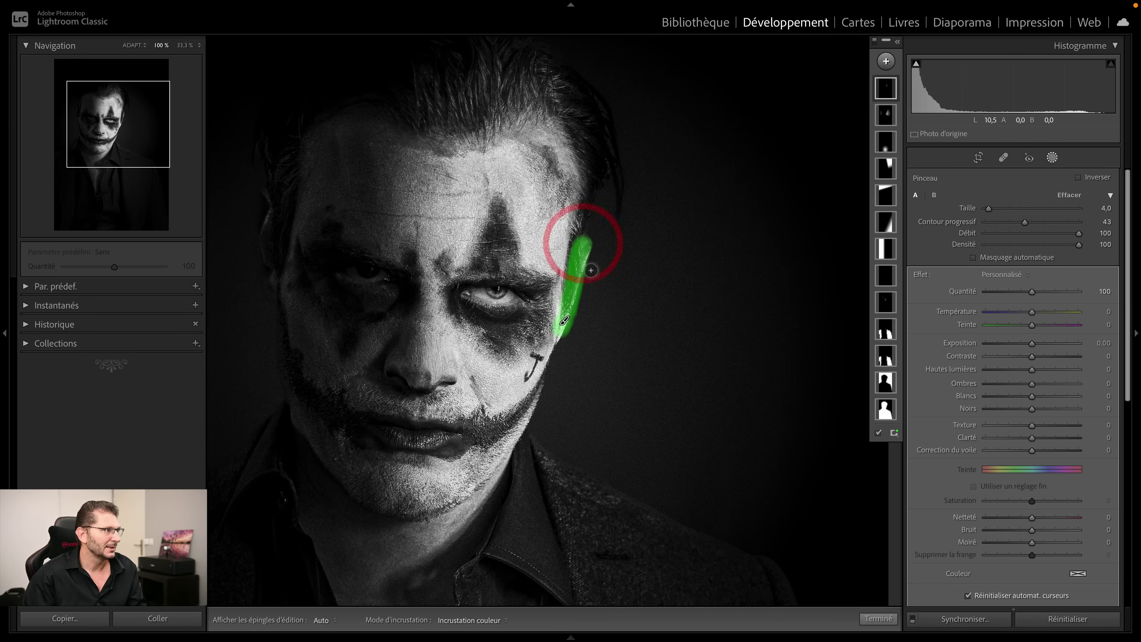
key(alt)
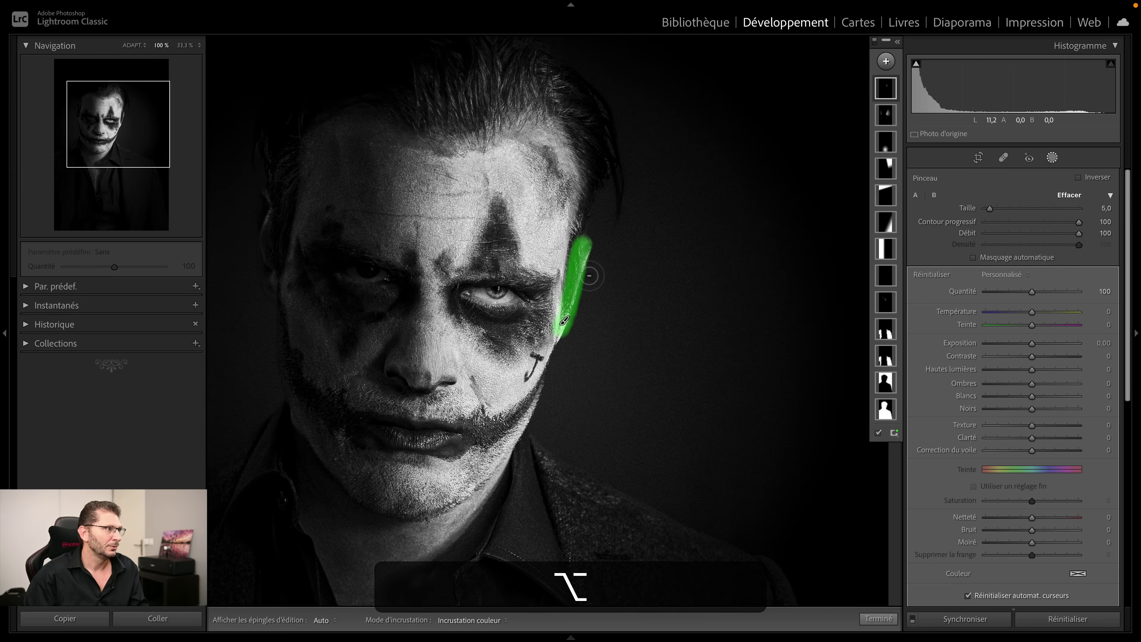
drag(589, 276, 572, 336)
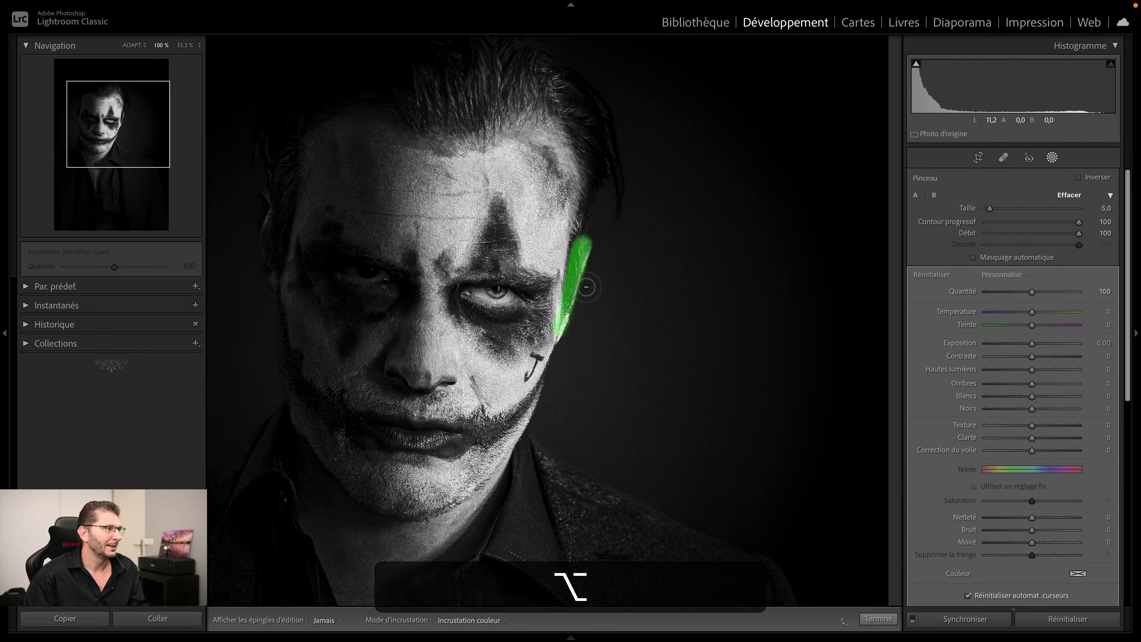
key(o)
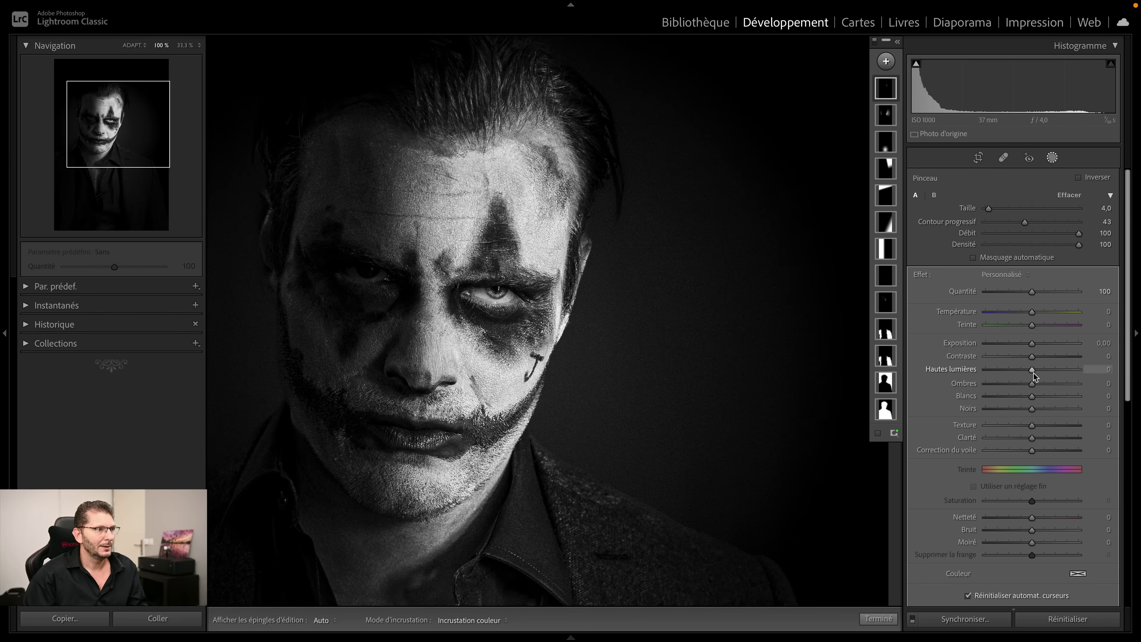
Step: Darken the painted cheek and ear edge with highlights and whites at -100, then close masking and fit the photo in view
drag(1033, 376, 957, 372)
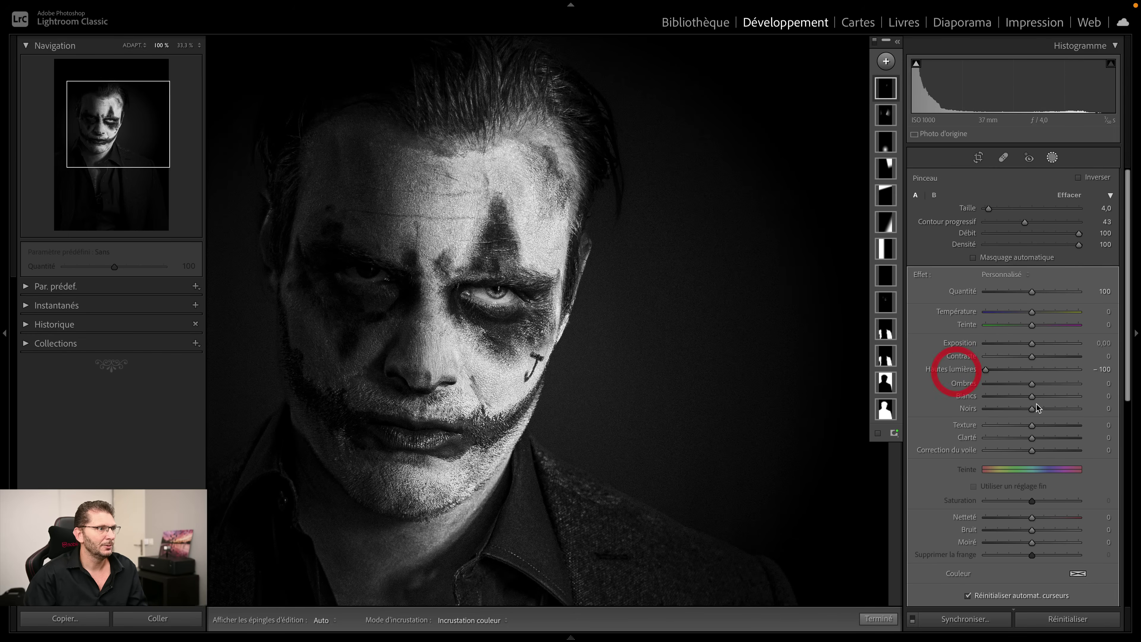
drag(1033, 399, 982, 396)
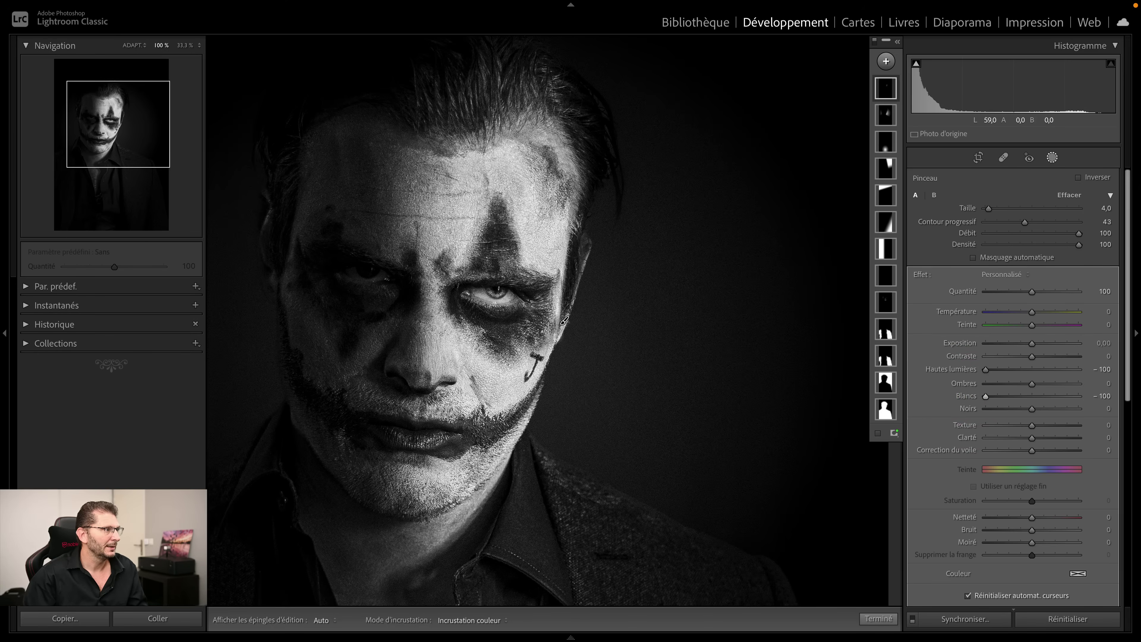
scroll(563, 320, down, 5)
key(h)
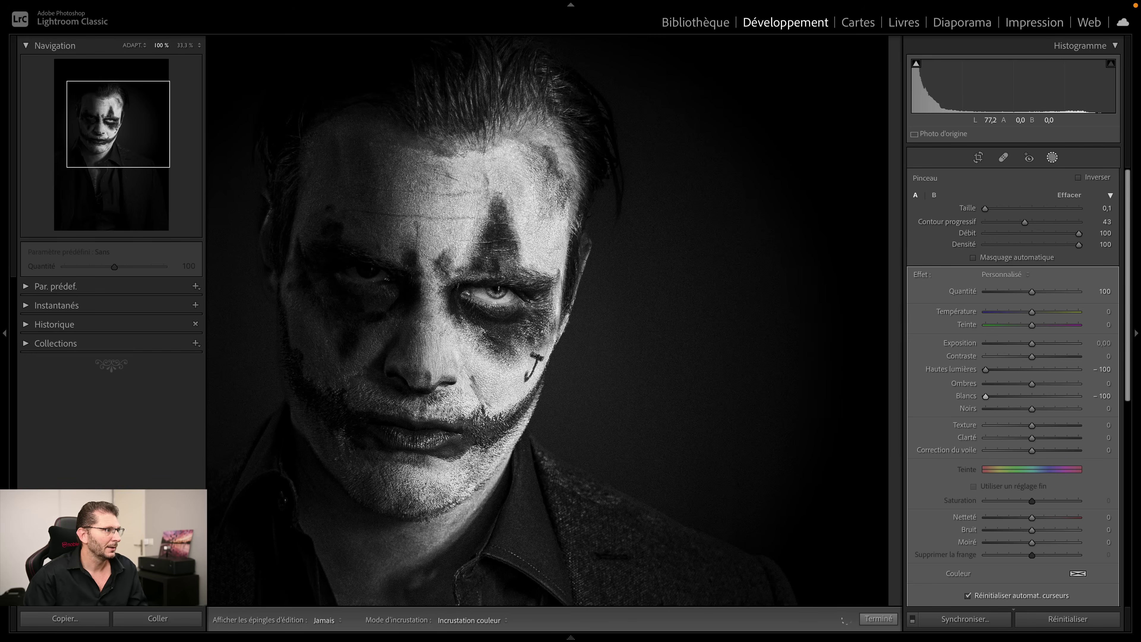
key(h)
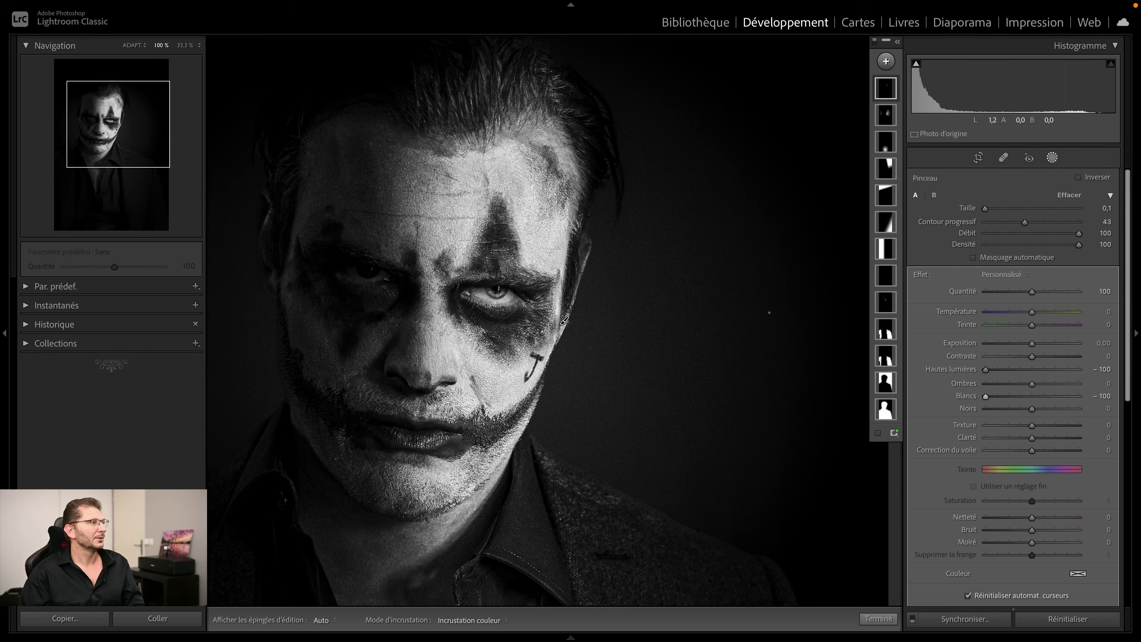
click(878, 619)
key(z)
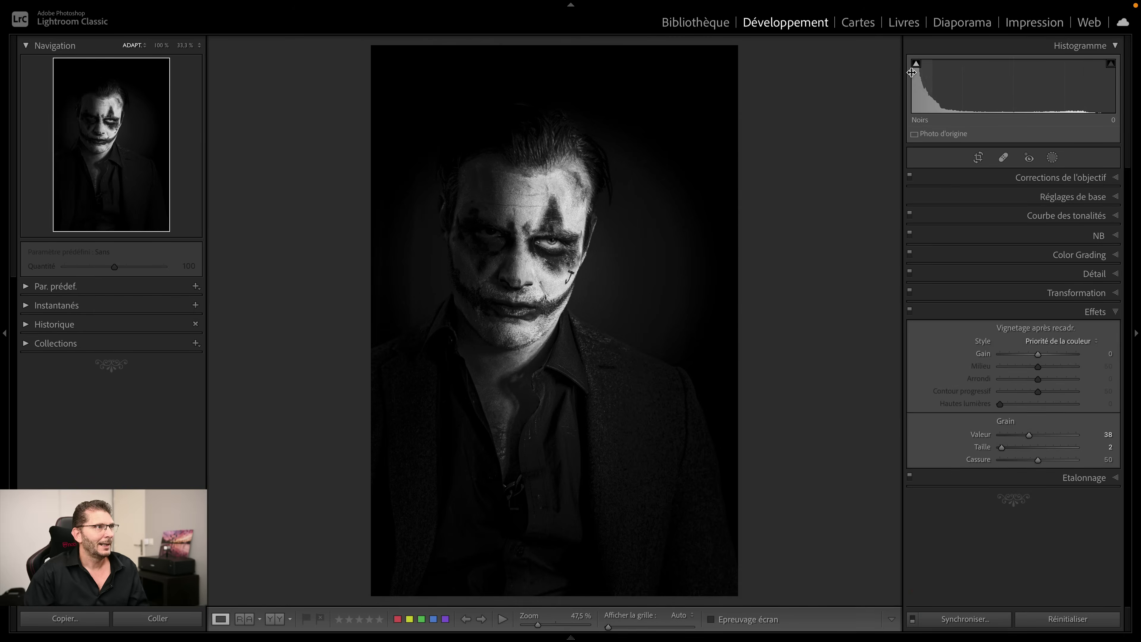
Step: Check the shadow clipping and add three anchor points along the tone curve in the shadows, midtones and highlights
click(917, 64)
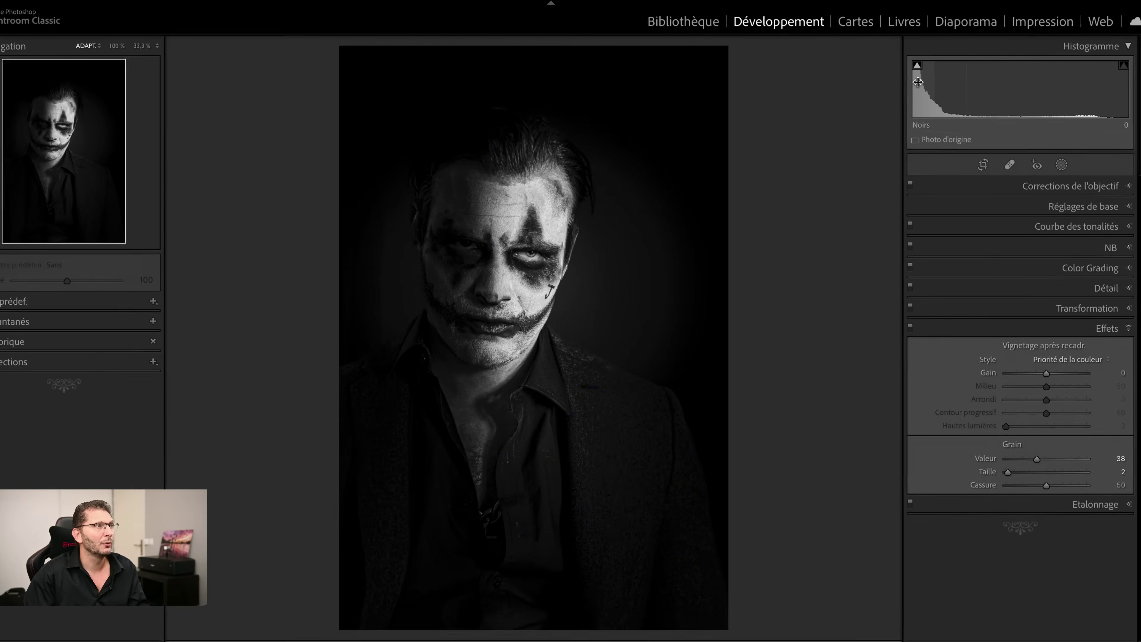
ctrl+click(1020, 226)
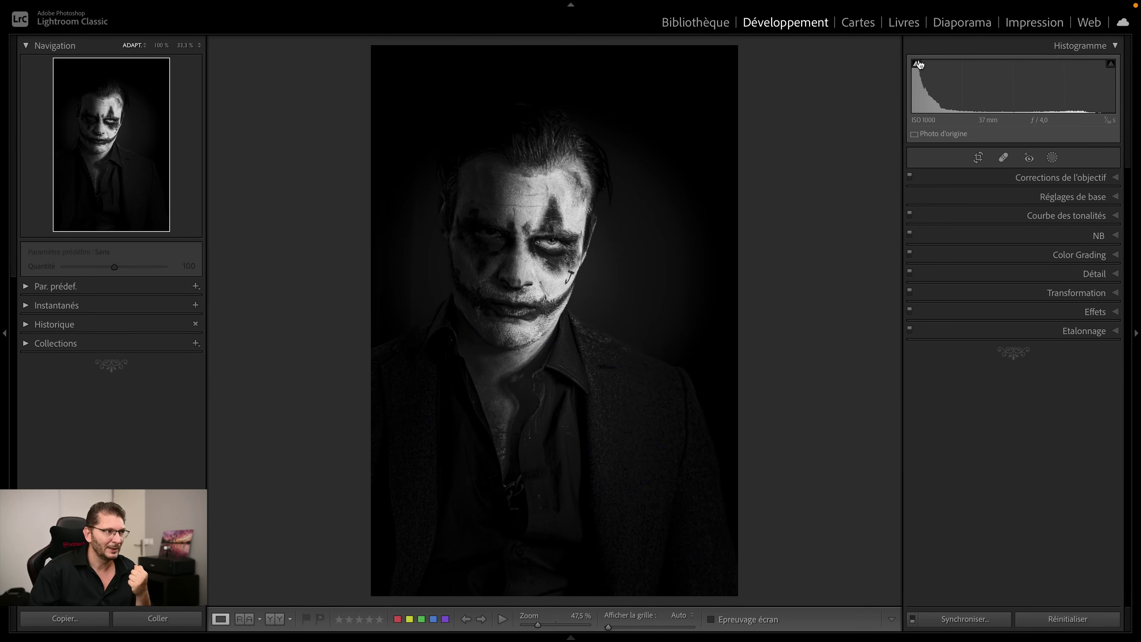
click(1067, 217)
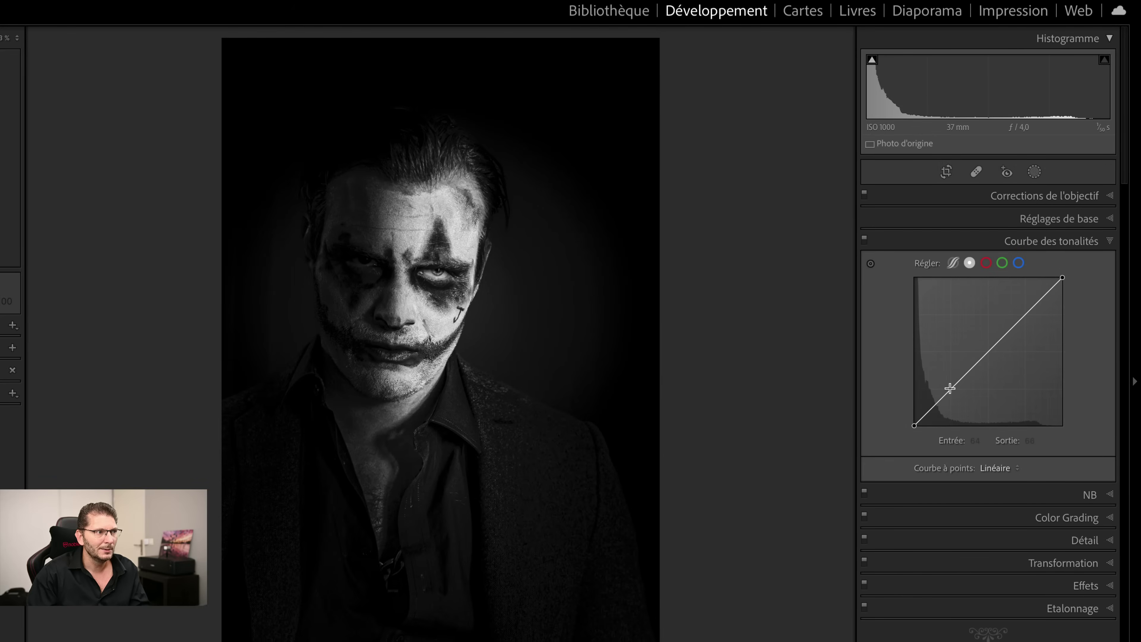
click(949, 388)
click(990, 348)
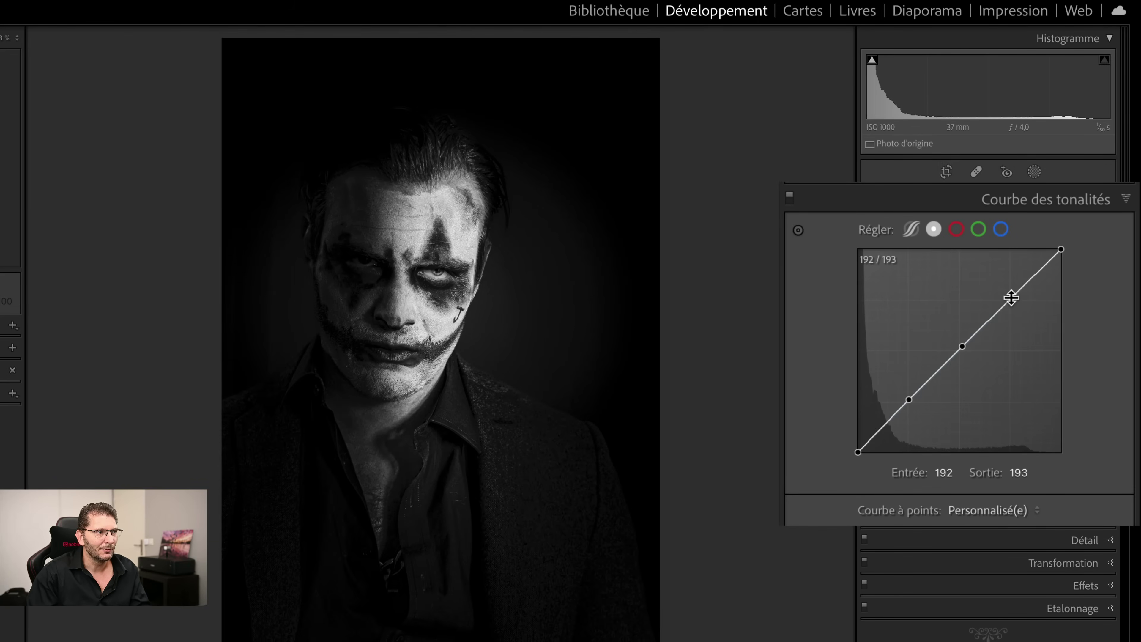
click(1011, 297)
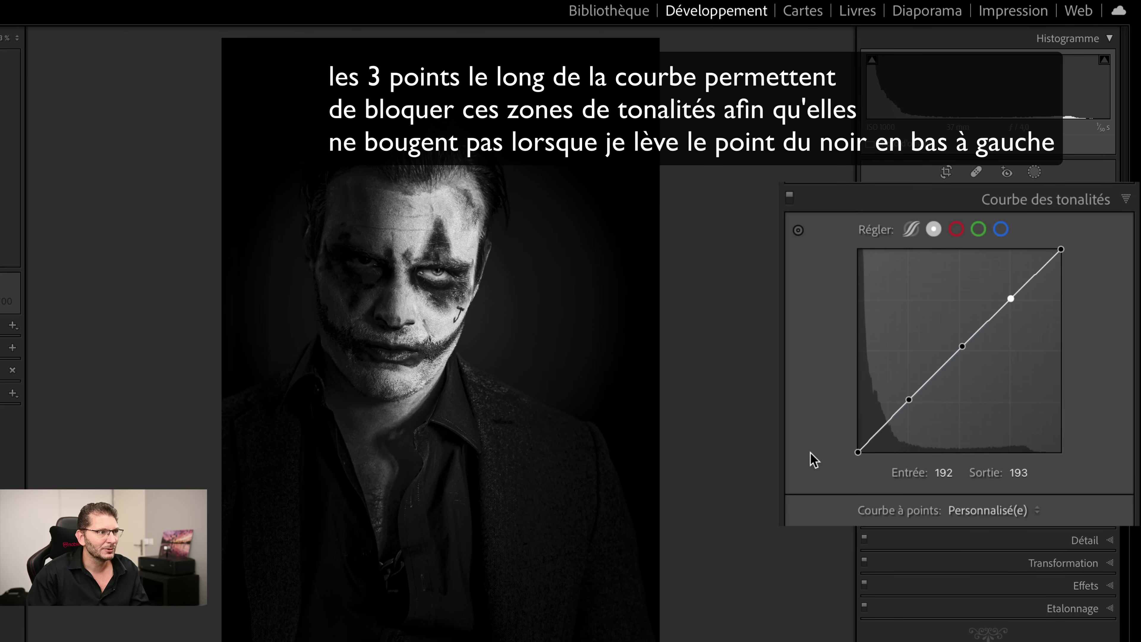
Step: Raise the tone curve's black point to output 9 at input 0, compare it off and on, and check the shadow clipping
click(858, 450)
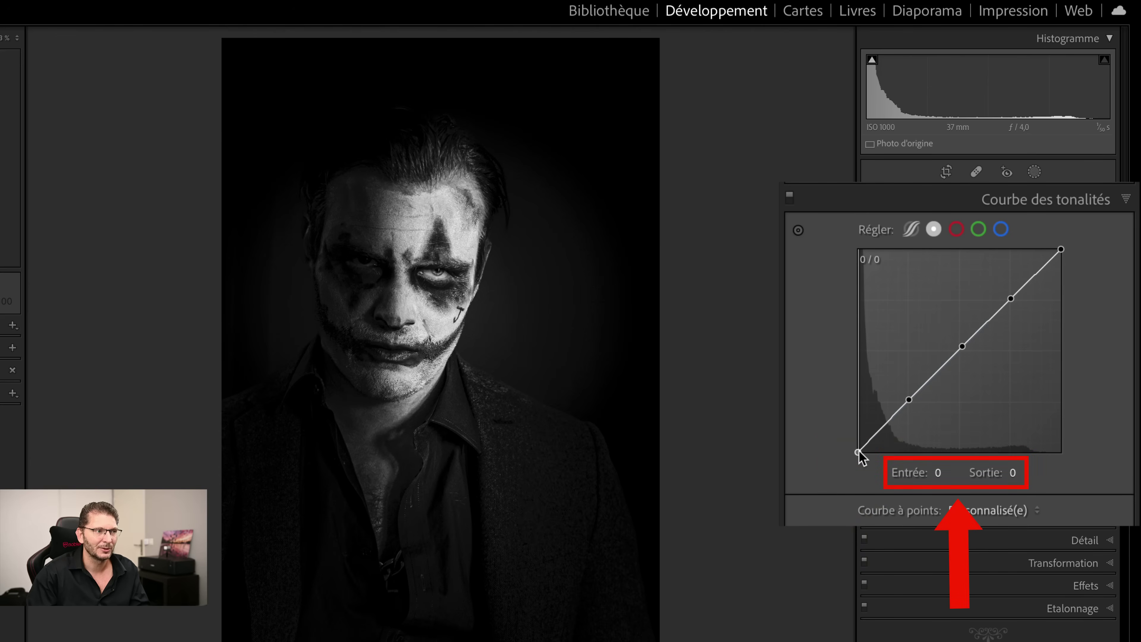
drag(858, 452, 852, 447)
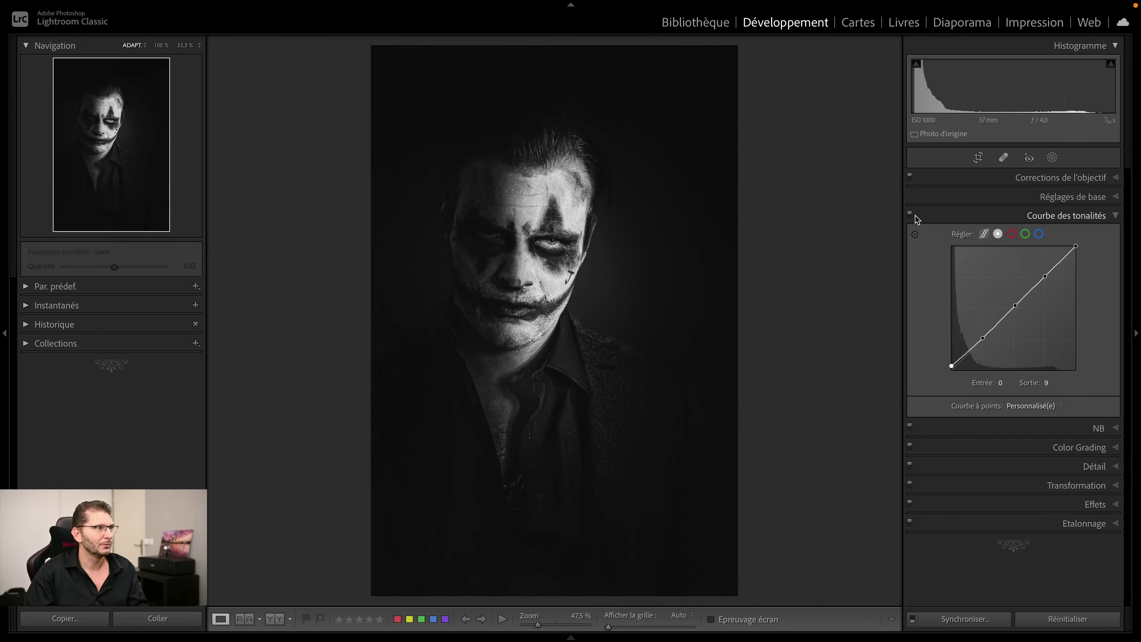
click(910, 215)
click(910, 214)
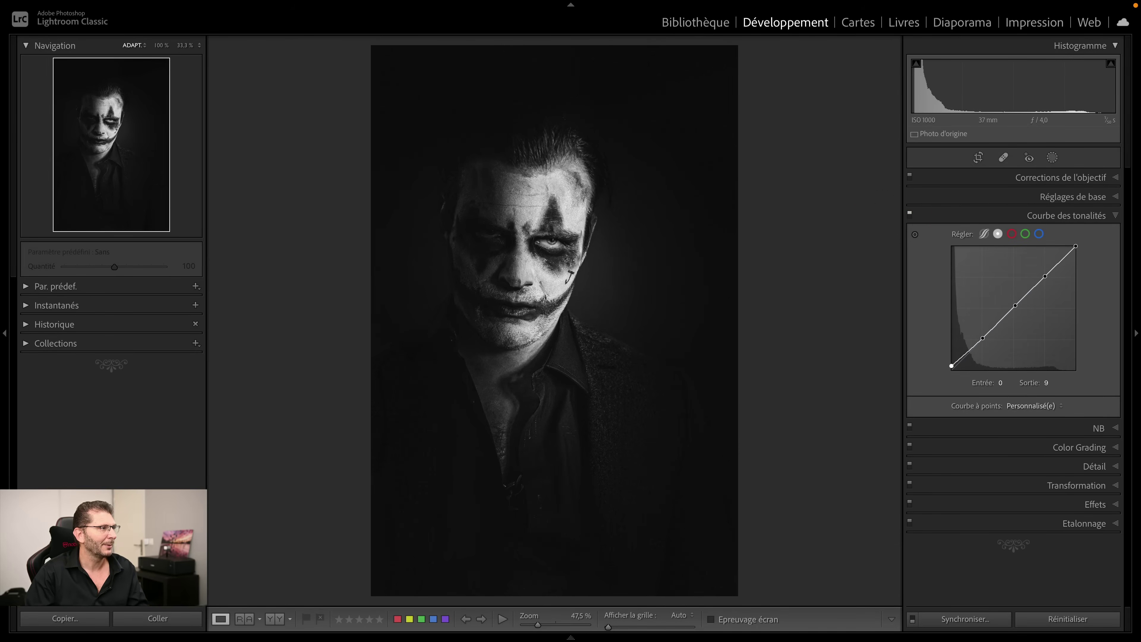
click(916, 64)
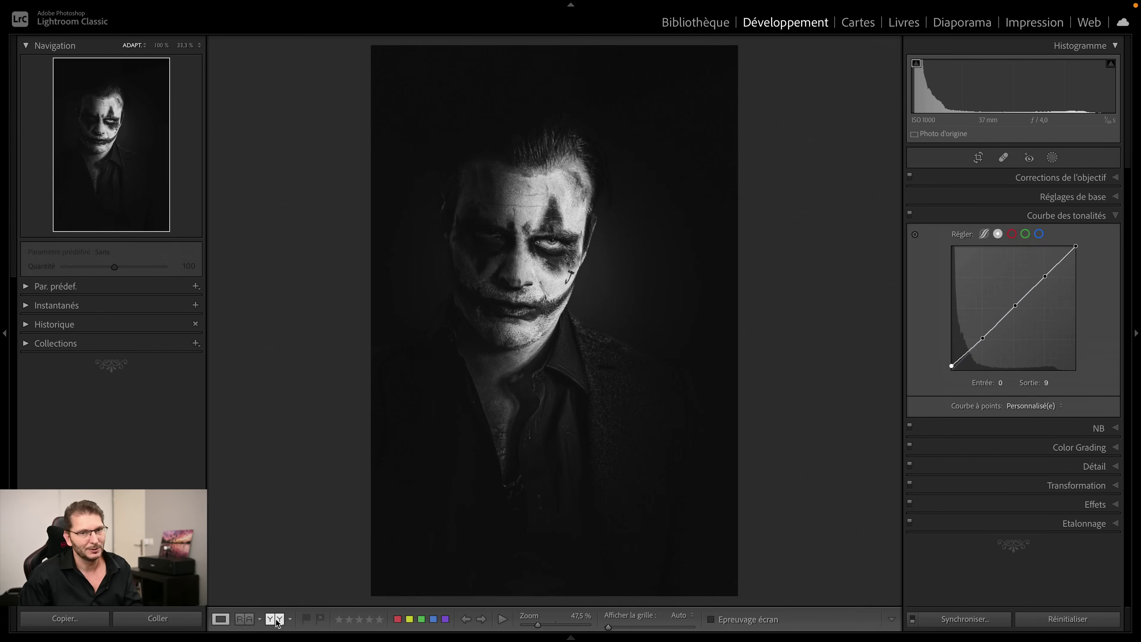
Step: Show the original and edited photo side by side with the panels hidden and the surroundings dimmed
click(276, 620)
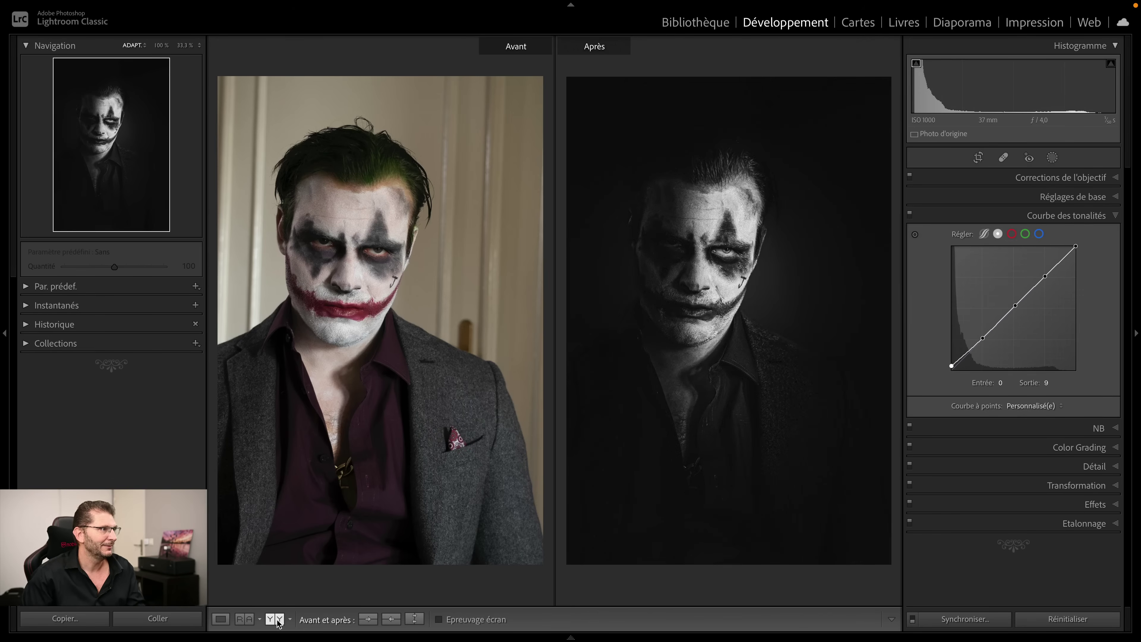
key(Tab)
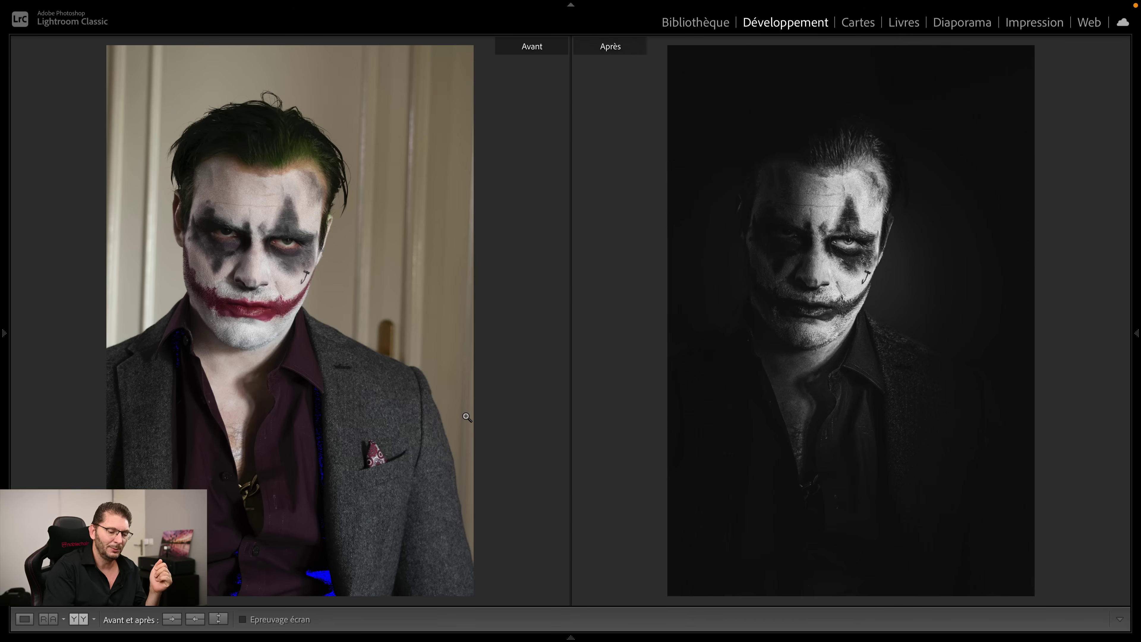
key(l)
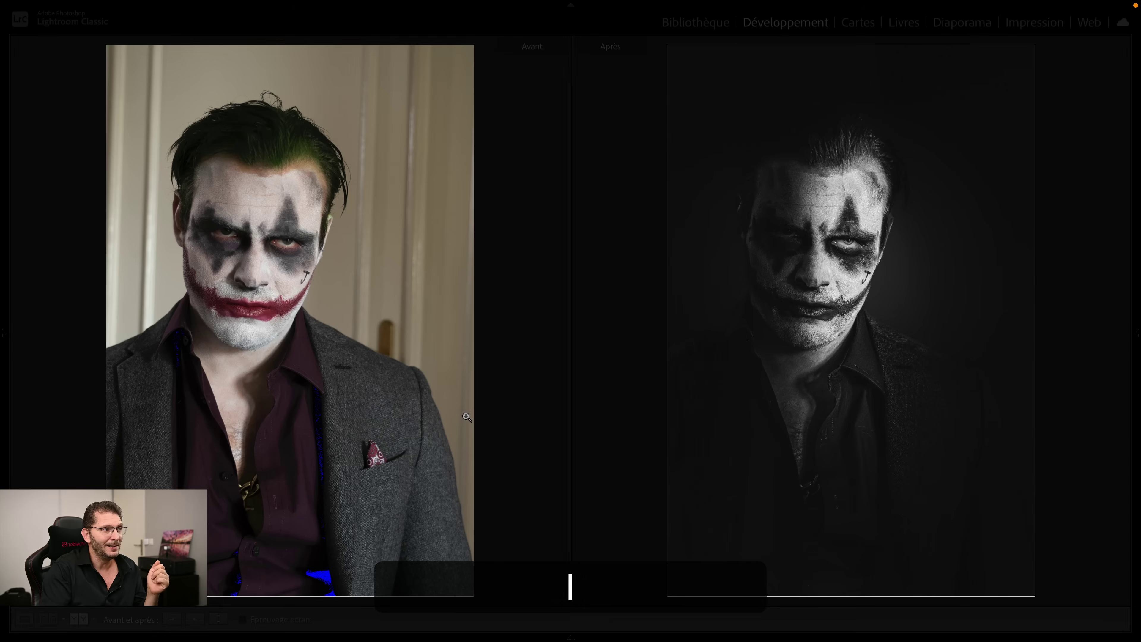
Step: Change the dimming of the surroundings around the side-by-side comparison
key(l)
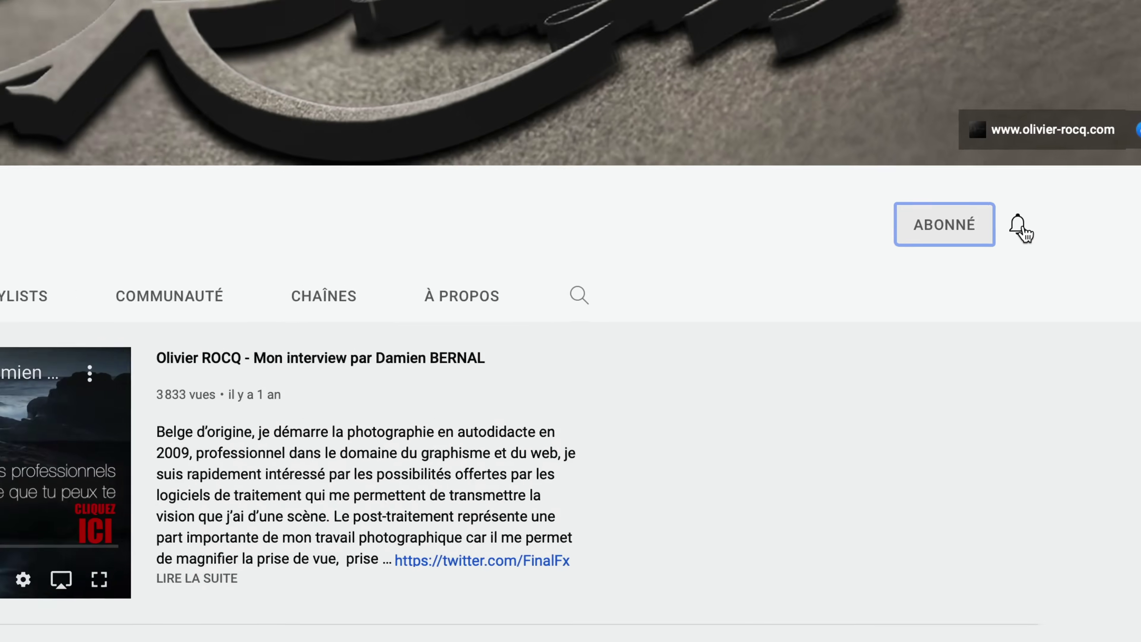
Step: Switch to the photographer's YouTube channel page and set its subscription notifications to "Toutes"
click(1019, 229)
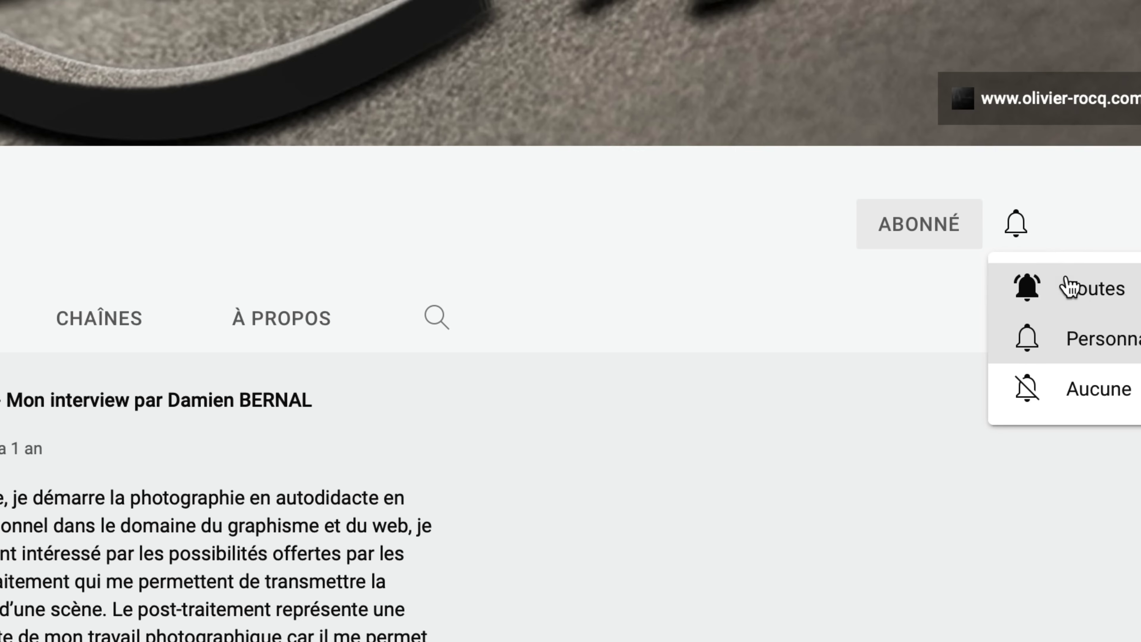
click(1070, 290)
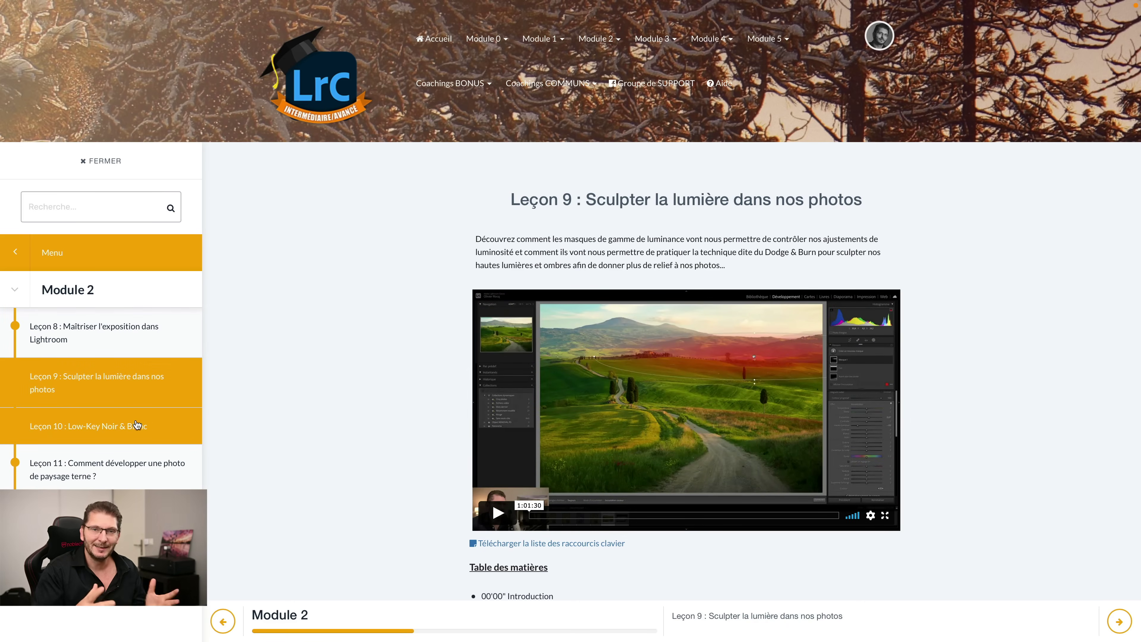
Step: Go to the online Lightroom course and open lessons 10, 11 and 12 of Module 2 one after another
click(127, 427)
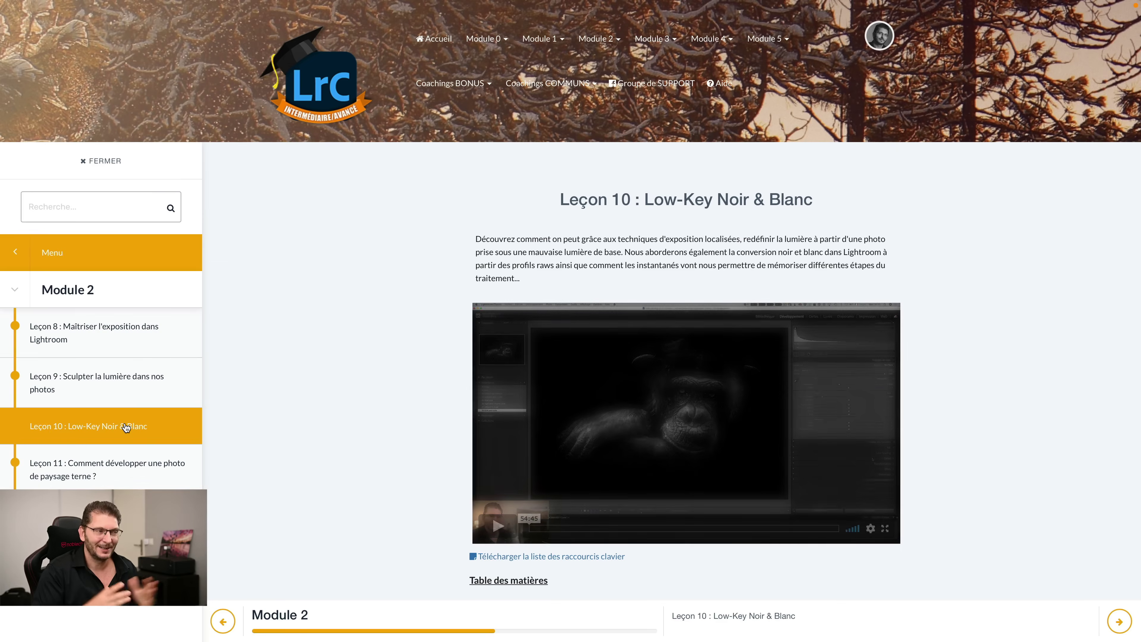
click(127, 470)
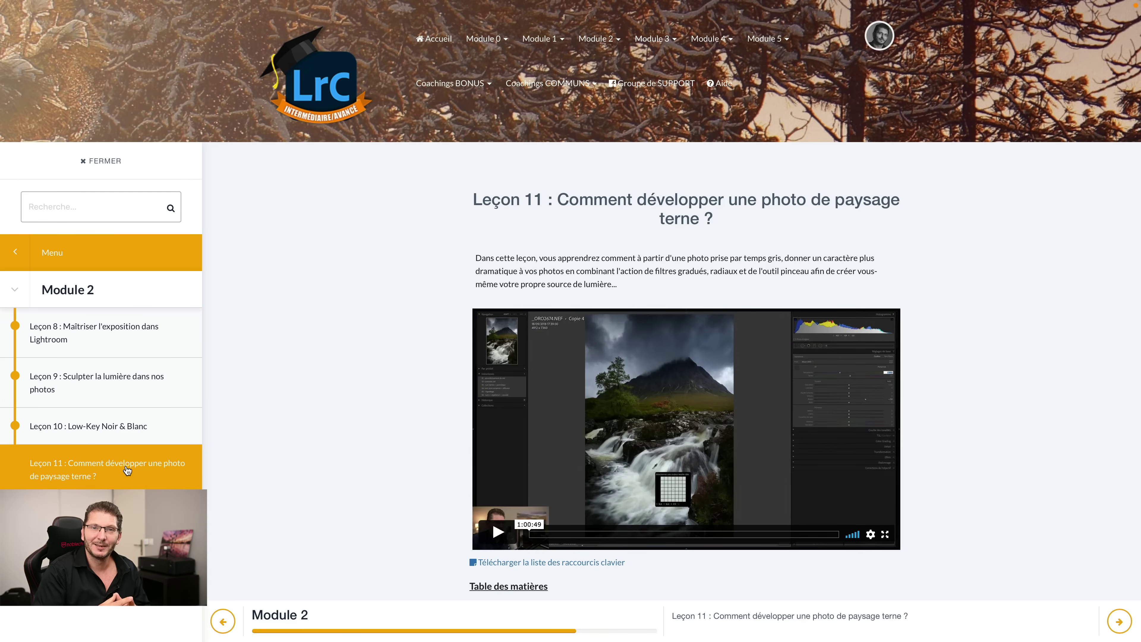
click(127, 517)
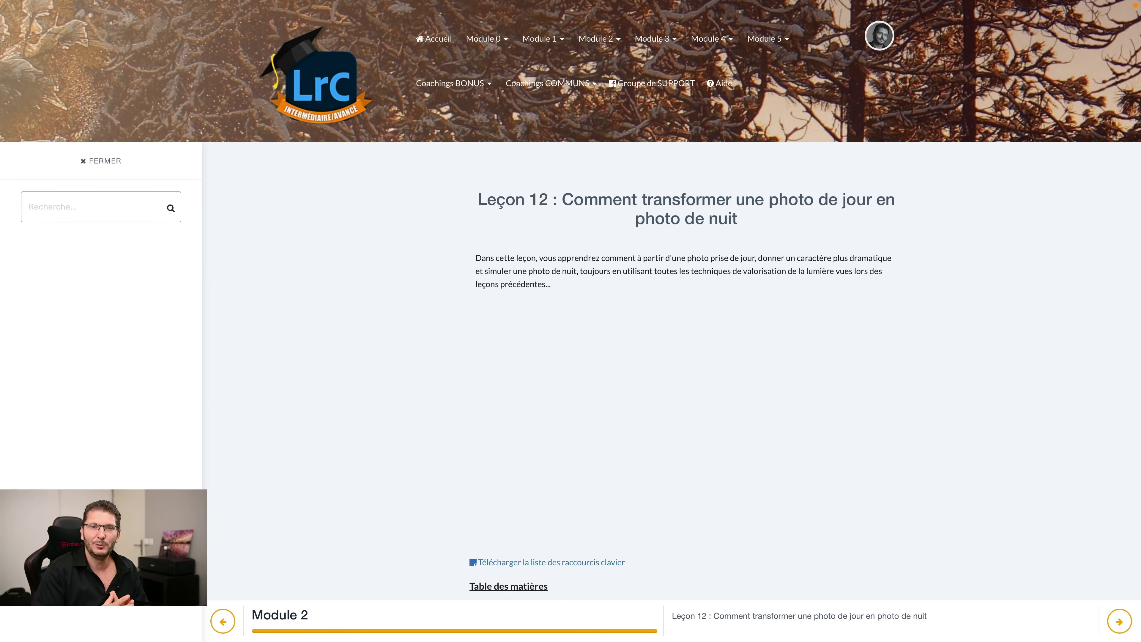
Step: Open Lesson 24 on noise reduction in Module 5 and review its table of contents, downloads and self-assessment section
mouse_move(611, 48)
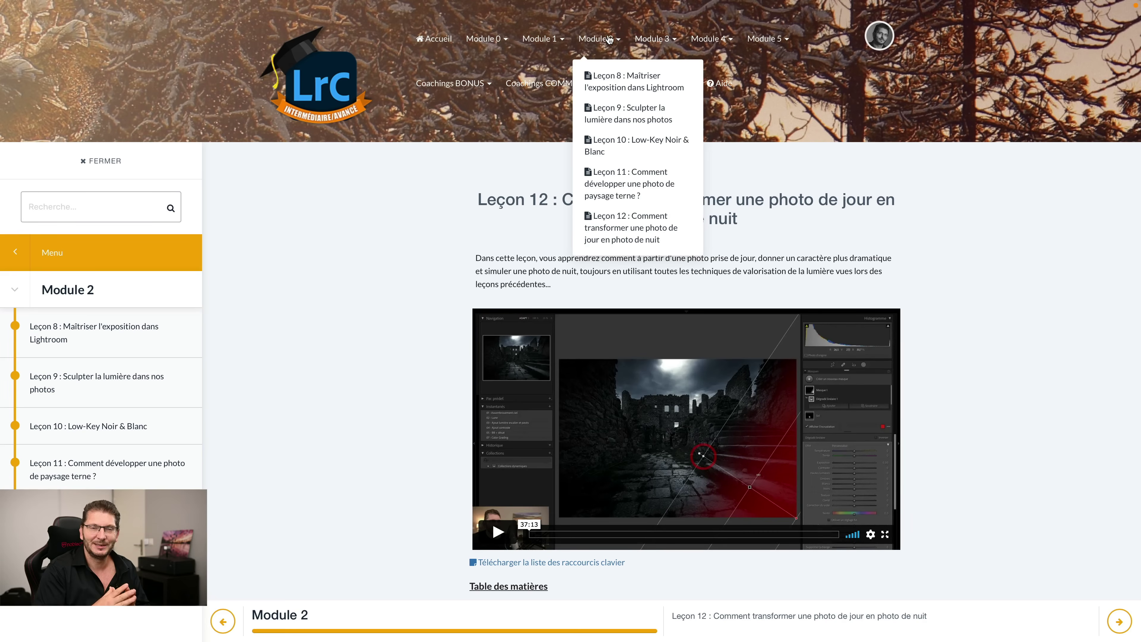
mouse_move(653, 47)
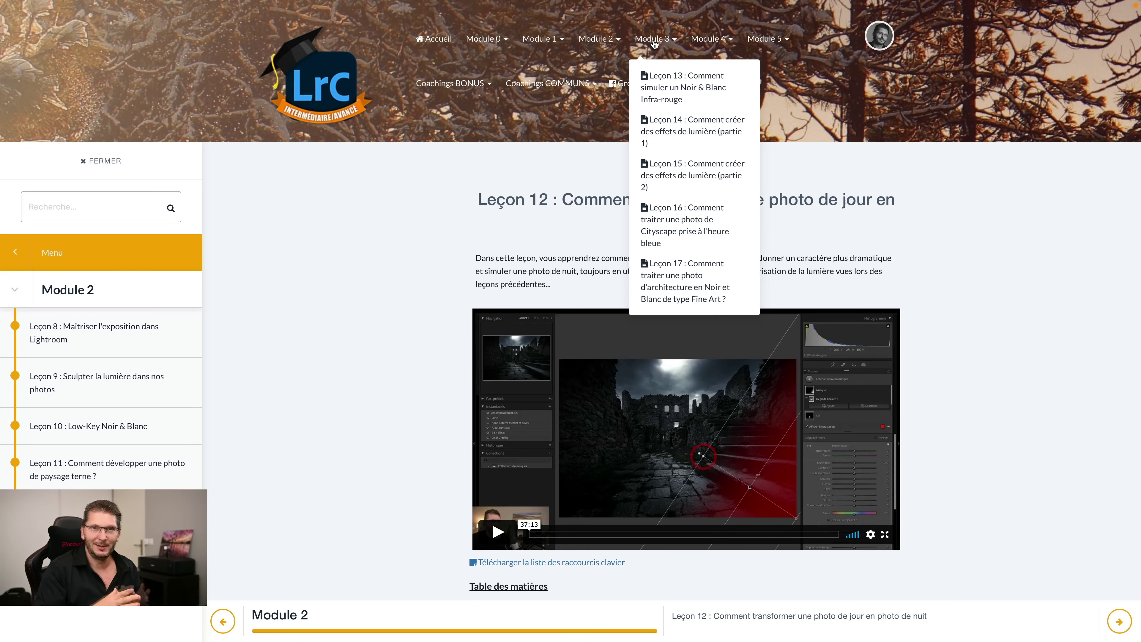
mouse_move(697, 42)
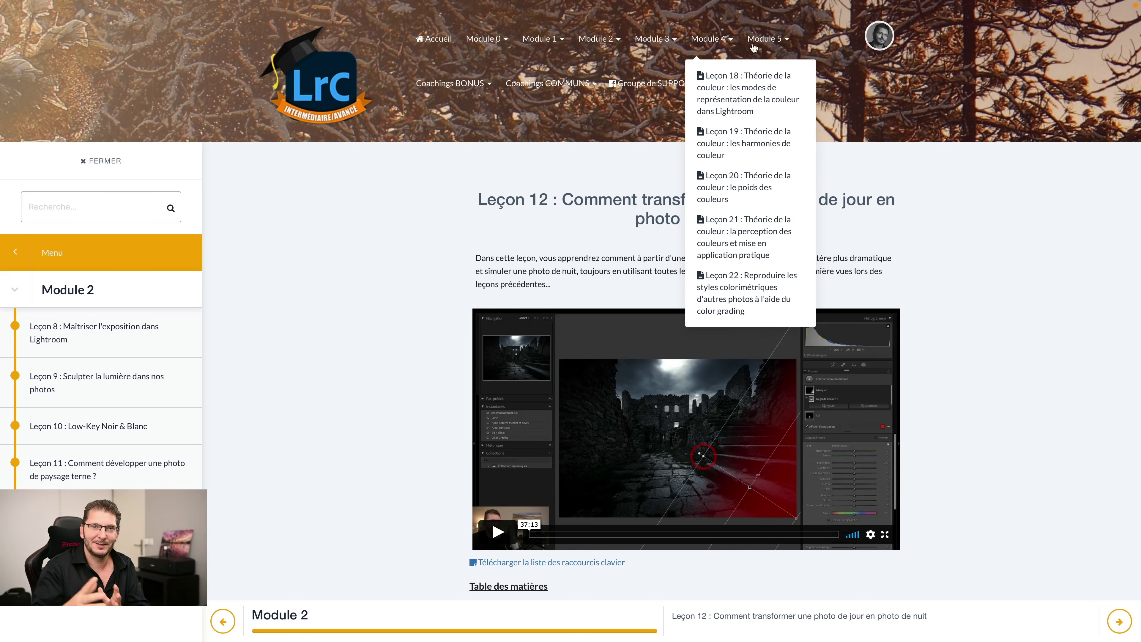
mouse_move(759, 46)
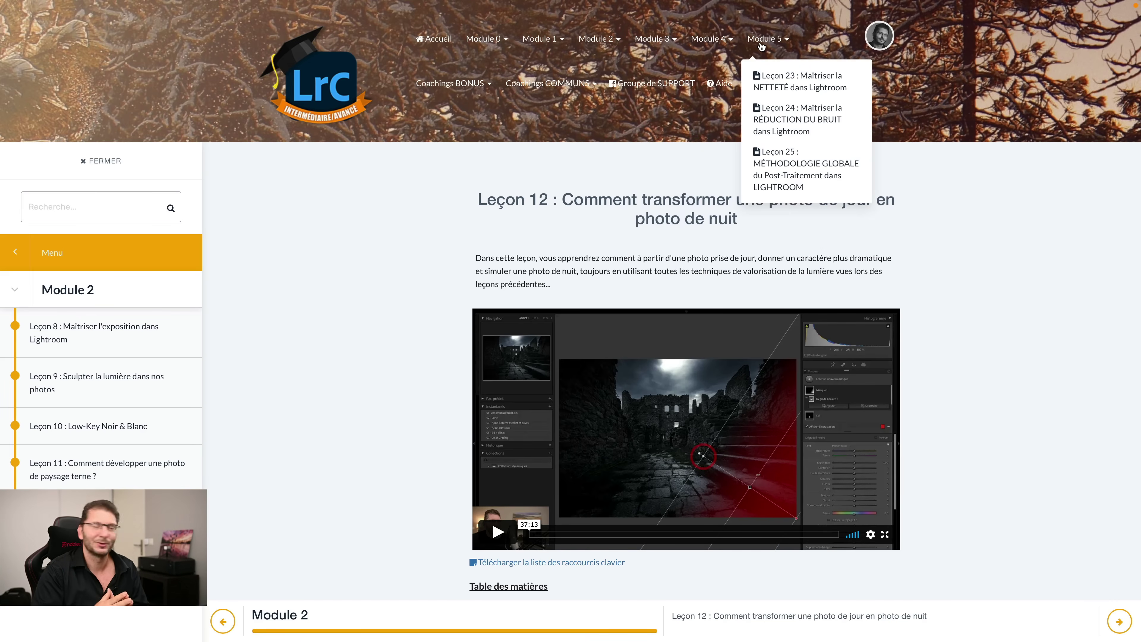
click(797, 120)
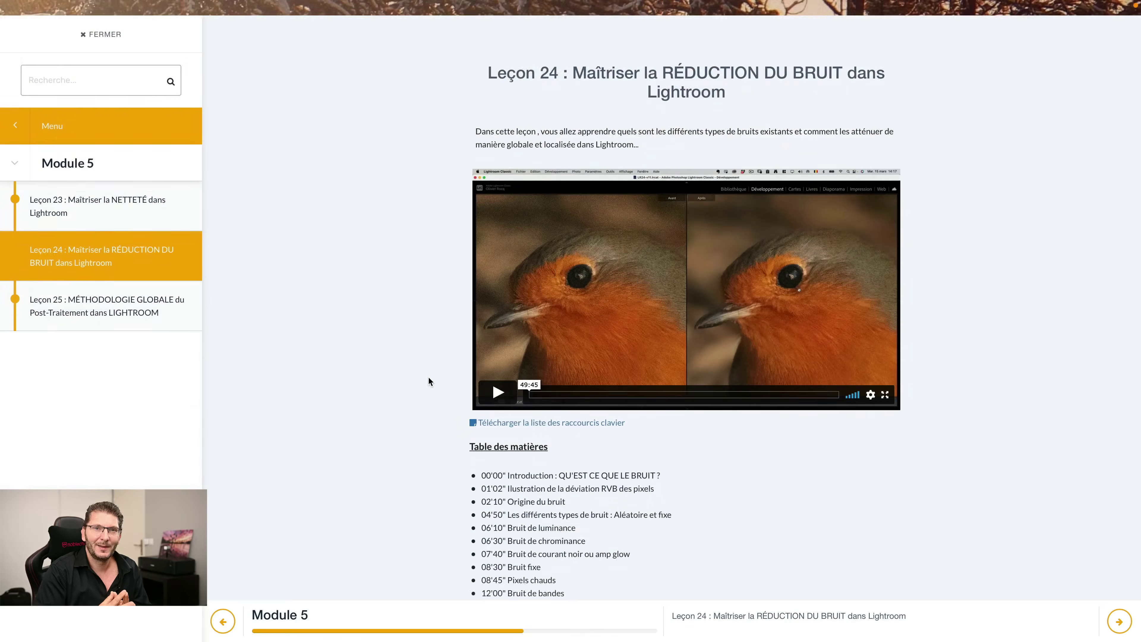
scroll(428, 375, down, 5)
scroll(428, 375, down, 5)
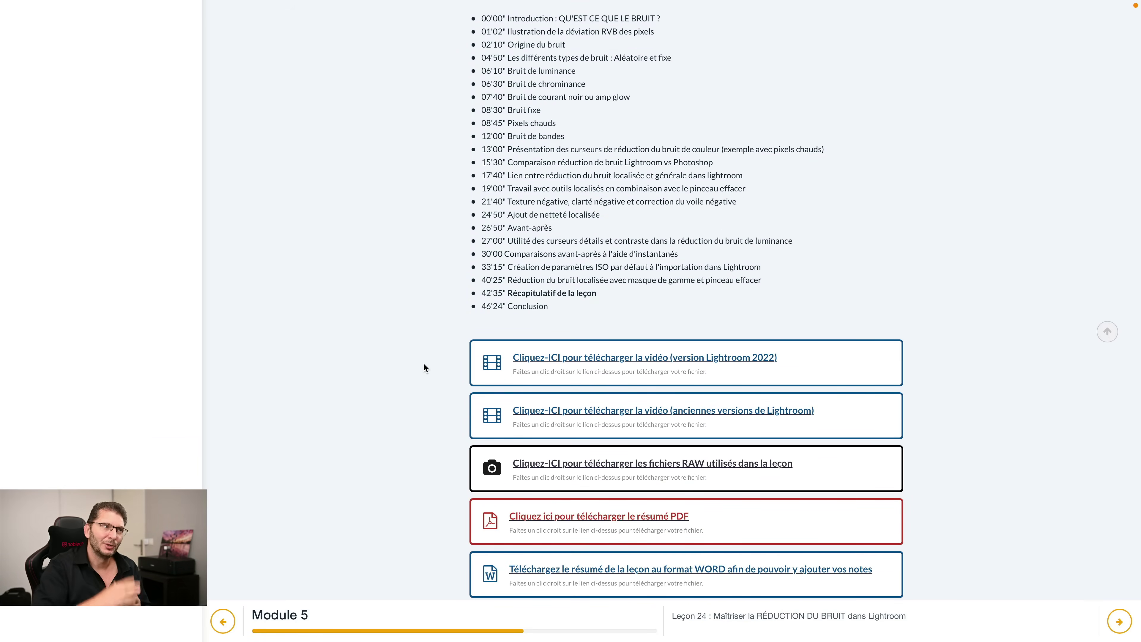
scroll(424, 364, down, 3)
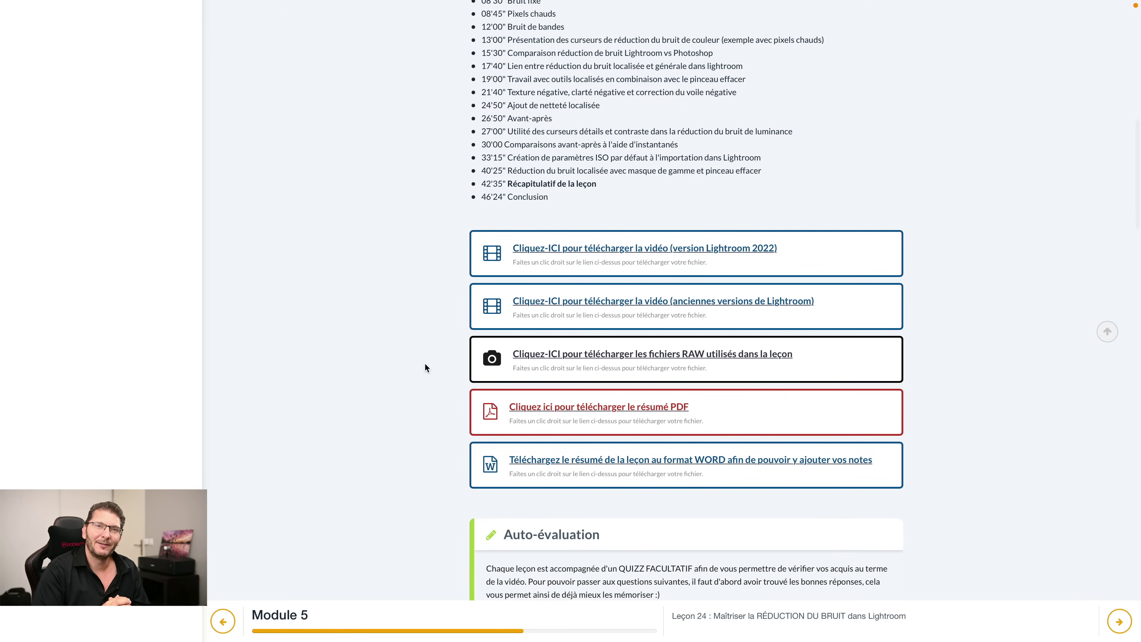
scroll(426, 364, up, 15)
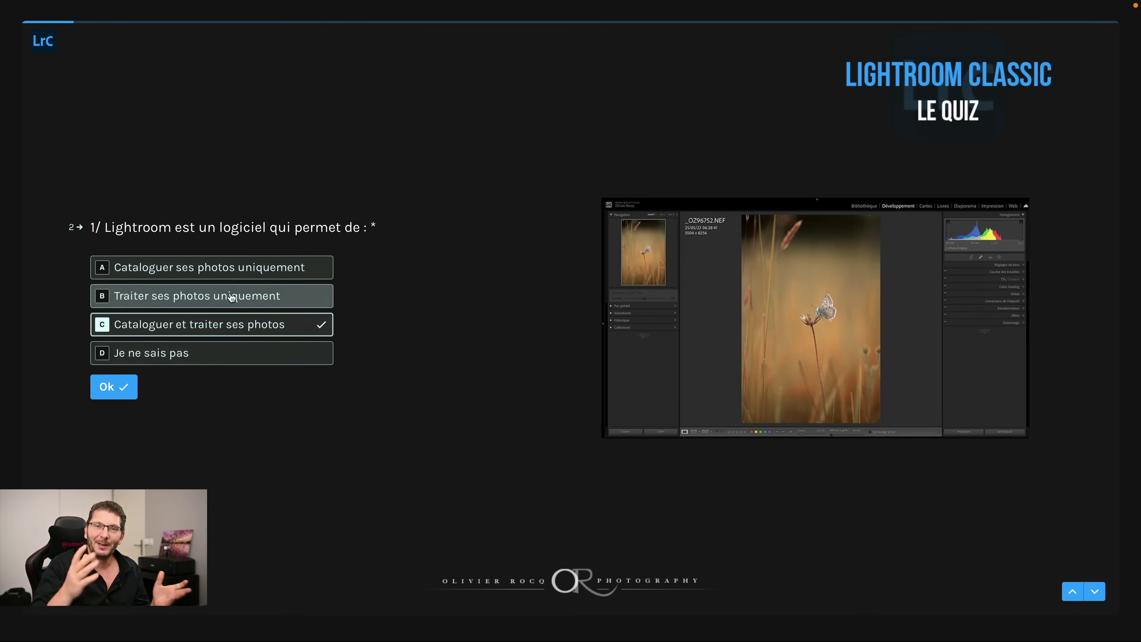
Step: In the Lightroom Classic quiz, answer that Lightroom catalogues and edits photos, allows local adjustments and saves changes automatically, and continue past the following question
click(231, 297)
click(694, 315)
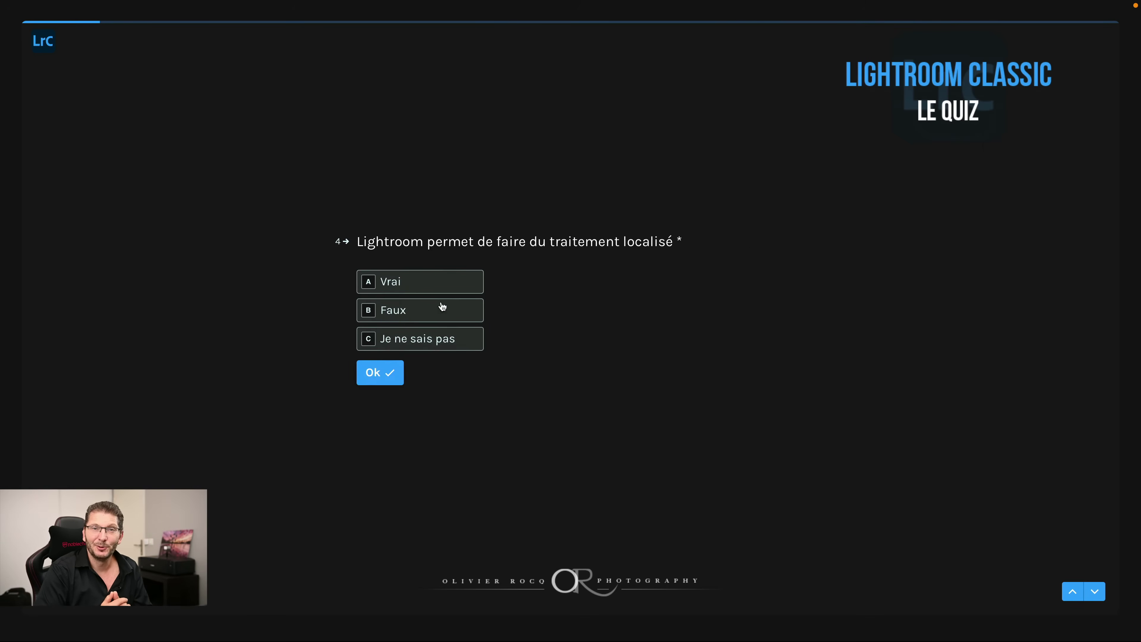
click(408, 285)
click(413, 400)
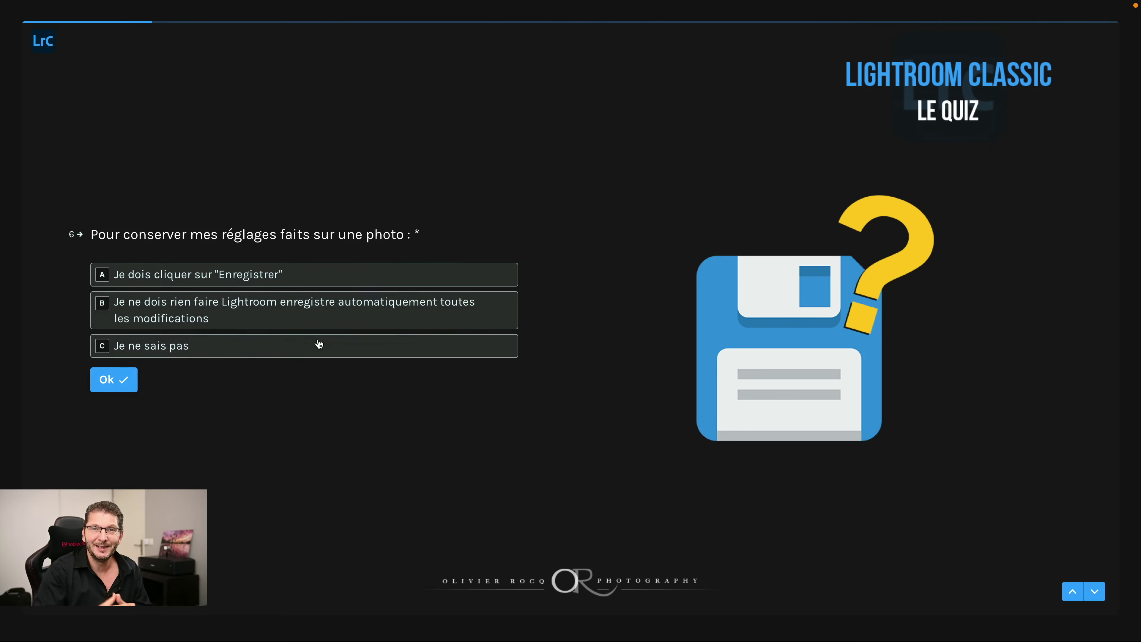
click(309, 313)
click(306, 324)
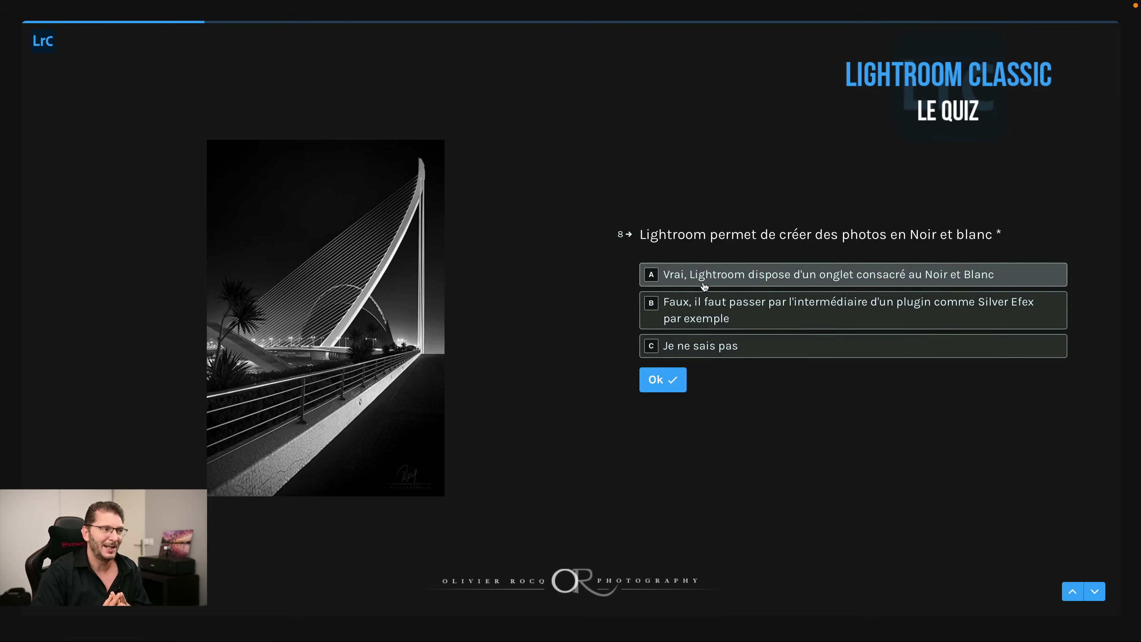
Step: Continue the quiz from the black-and-white question, choosing "sélectionner le ciel" for darkening a sky and answer C for creating a signature
click(703, 308)
click(217, 342)
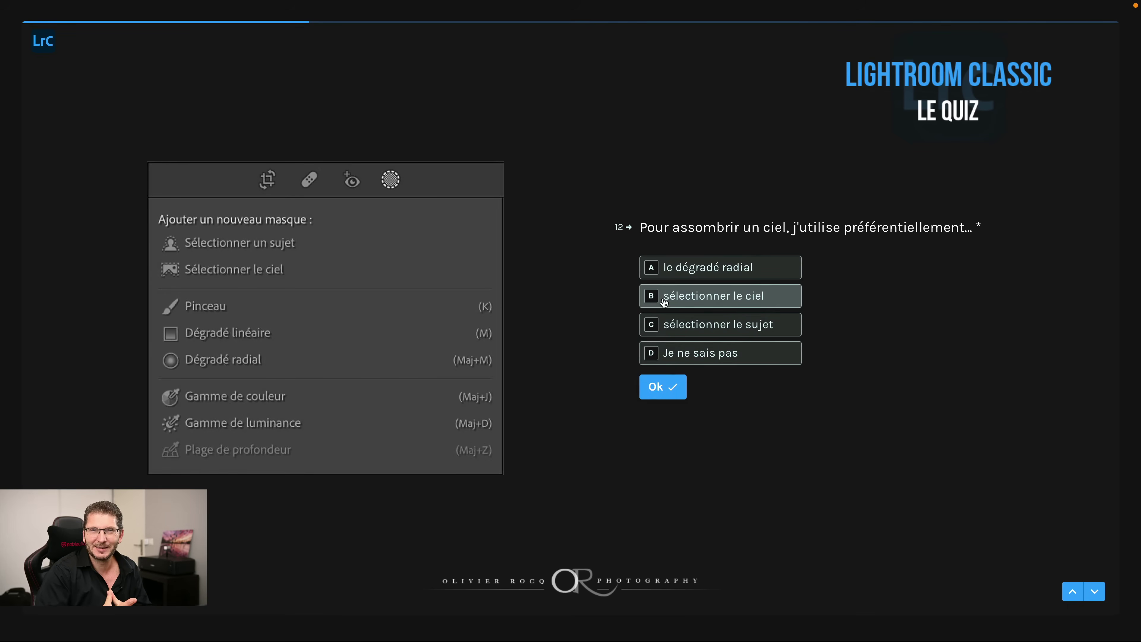
click(682, 304)
click(400, 332)
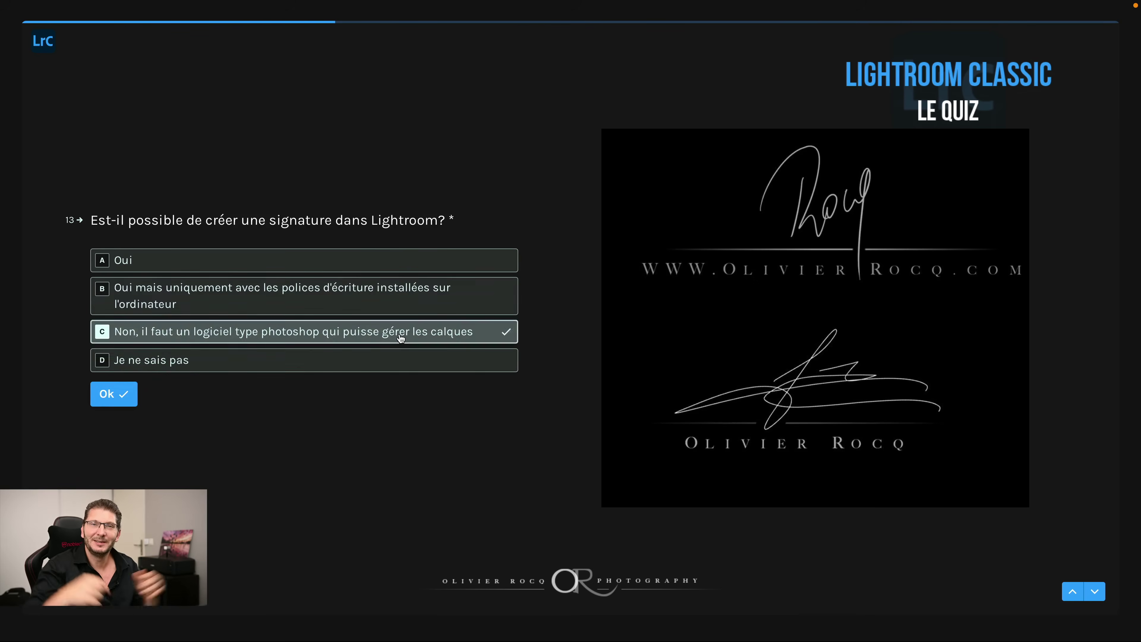